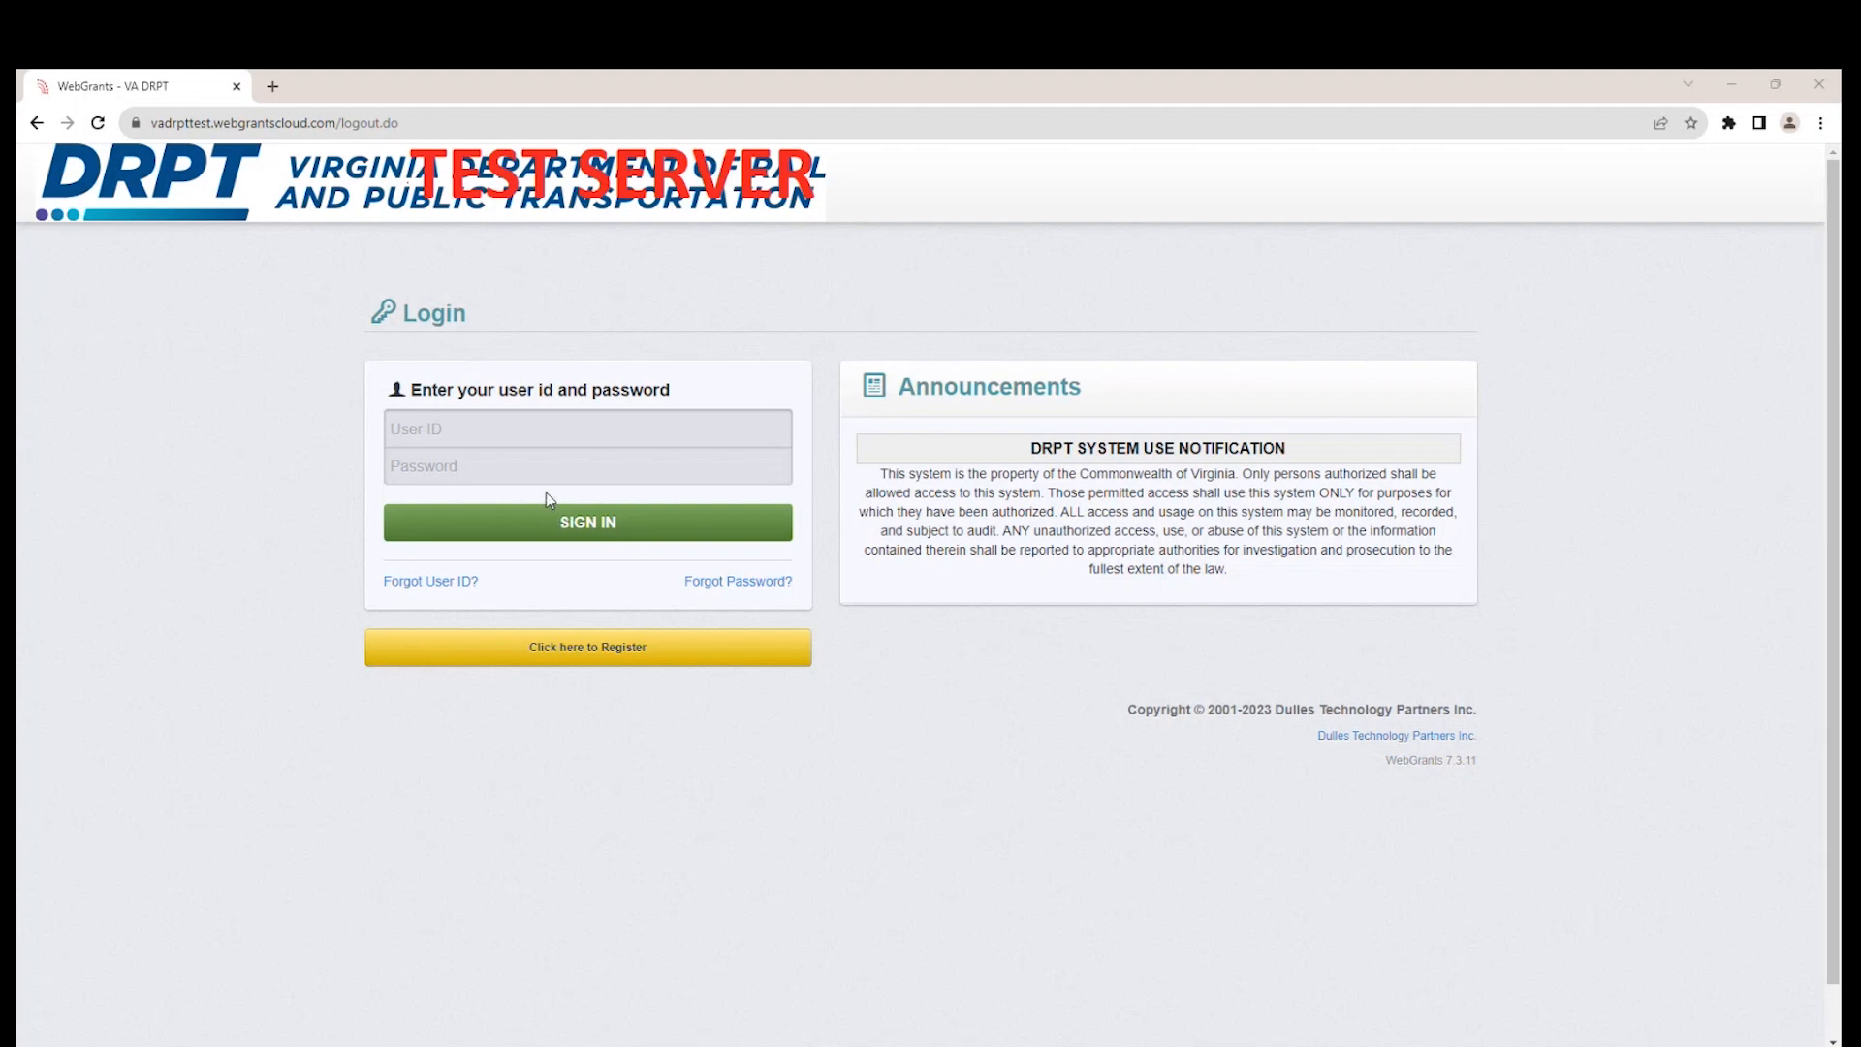
# Sign in with the user ID and account password, and open the list of funding opportunities.
pyautogui.click(556, 438)
pyautogui.write('ttester1')
pyautogui.hotkey('ctrl', 'v')
pyautogui.click(519, 534)
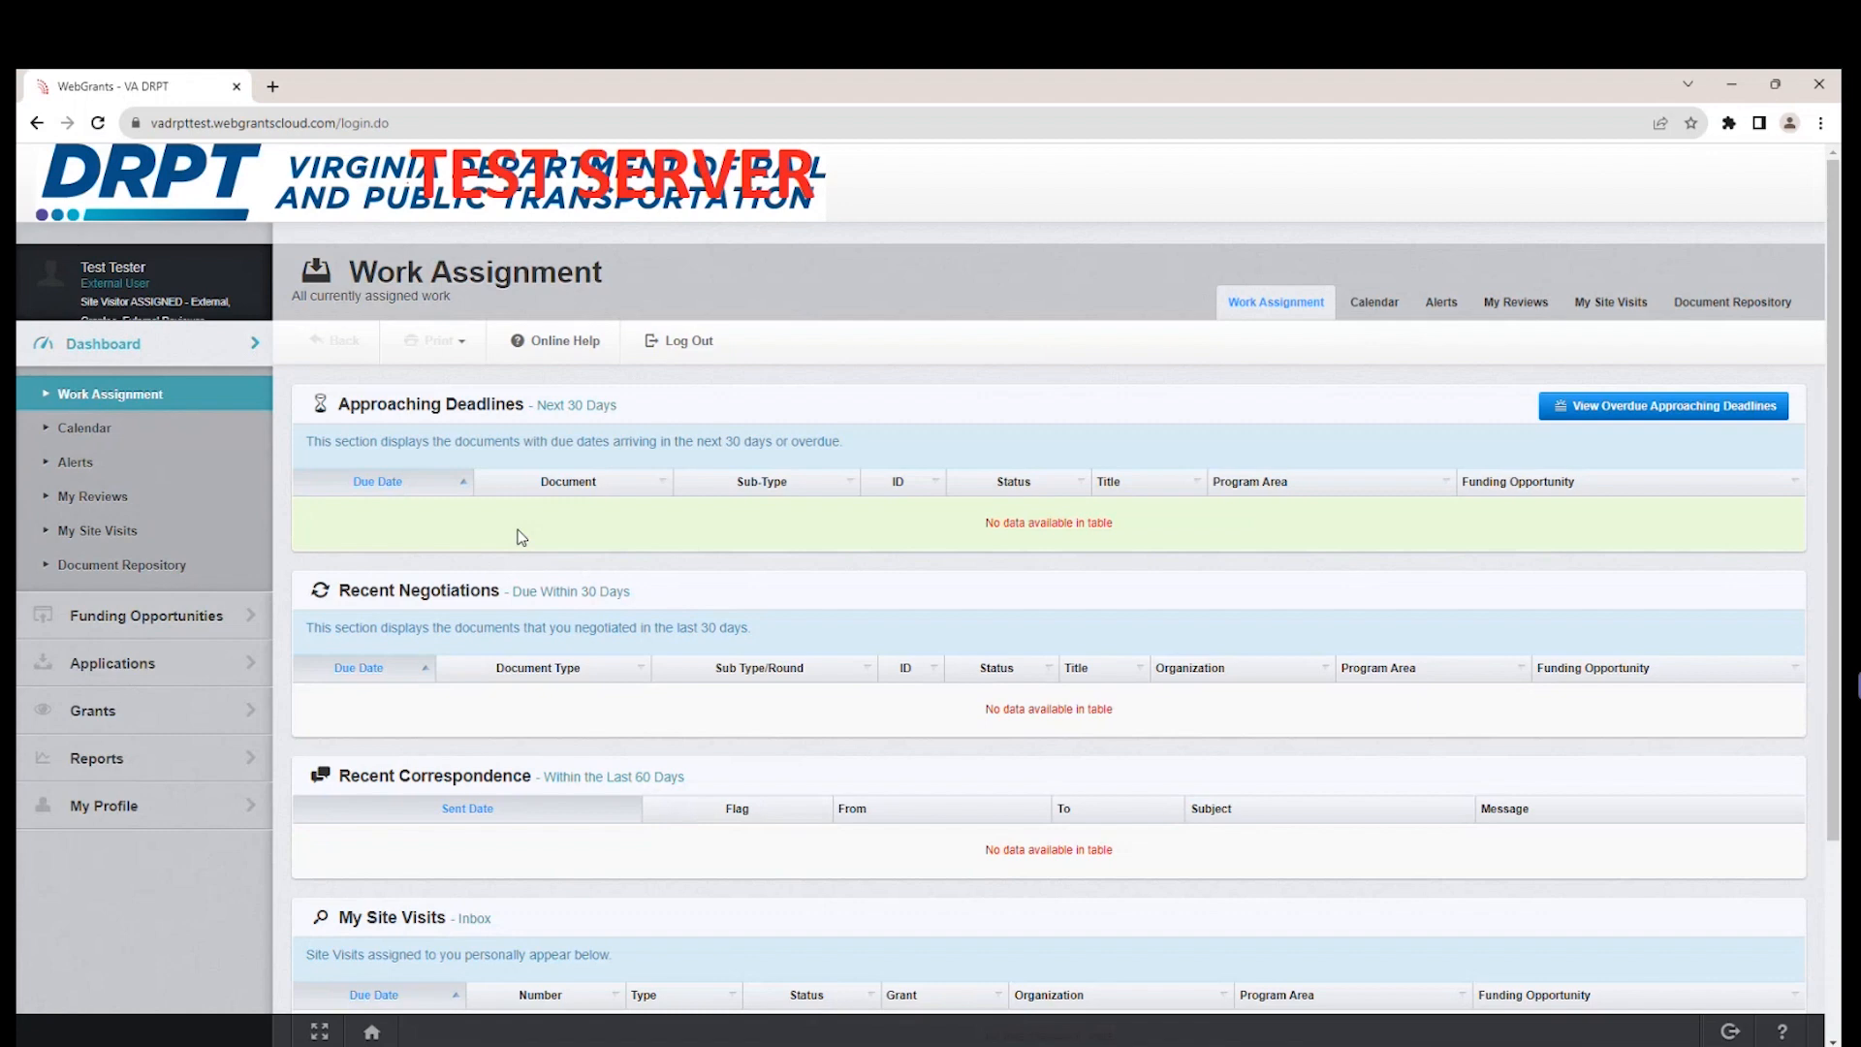
pyautogui.click(143, 622)
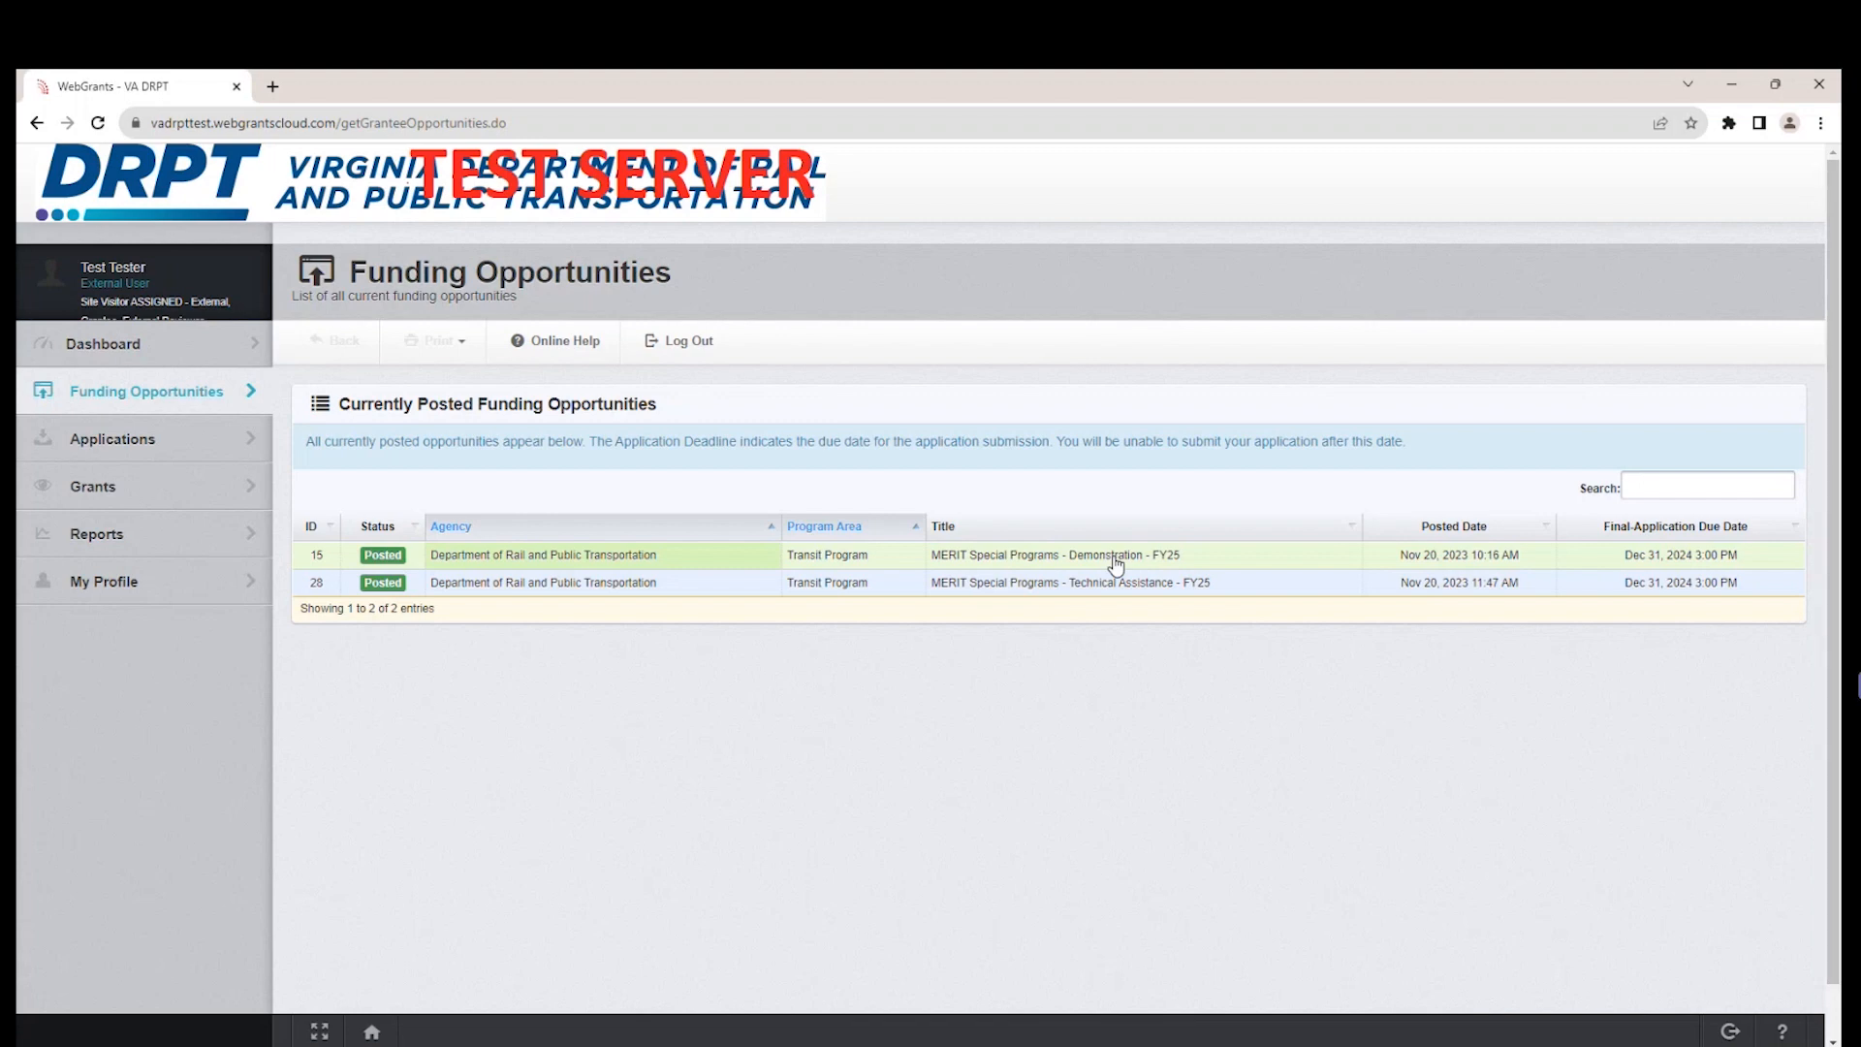
# Search the posted funding opportunities for "demons" and clear the search.
pyautogui.click(1700, 476)
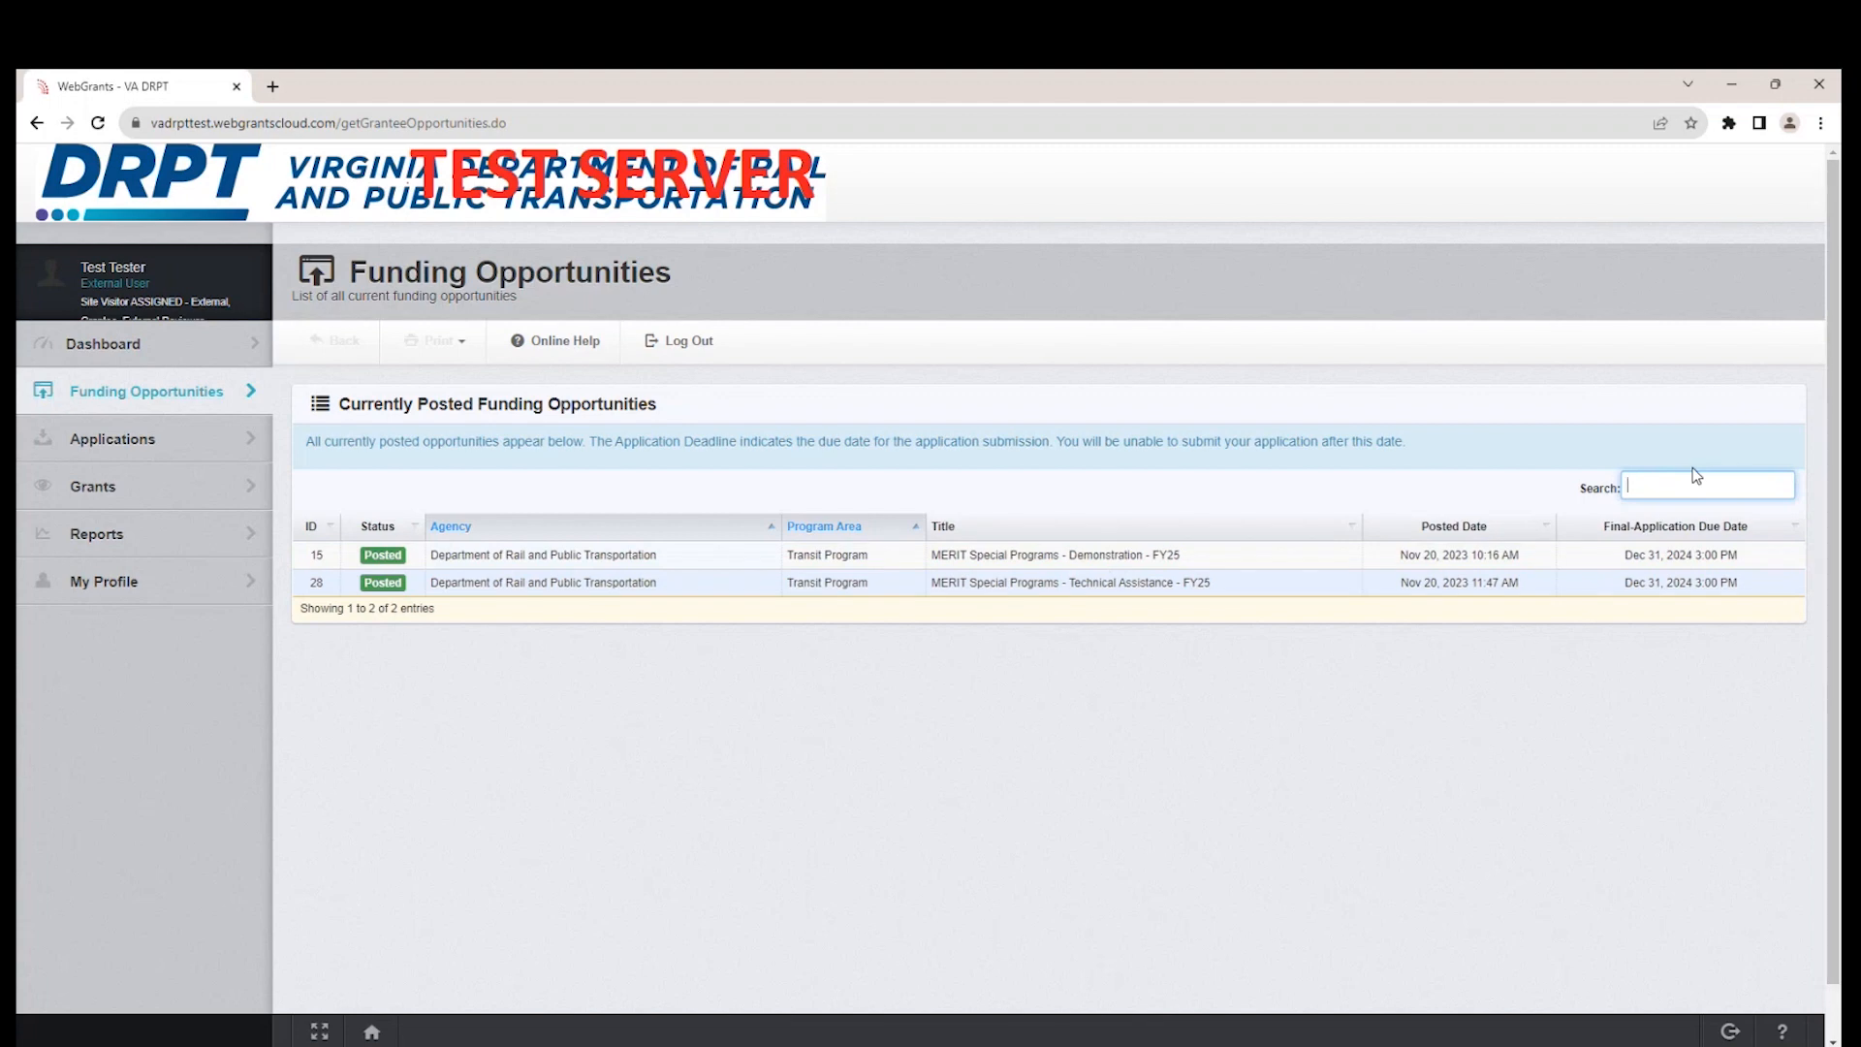
pyautogui.write('demons')
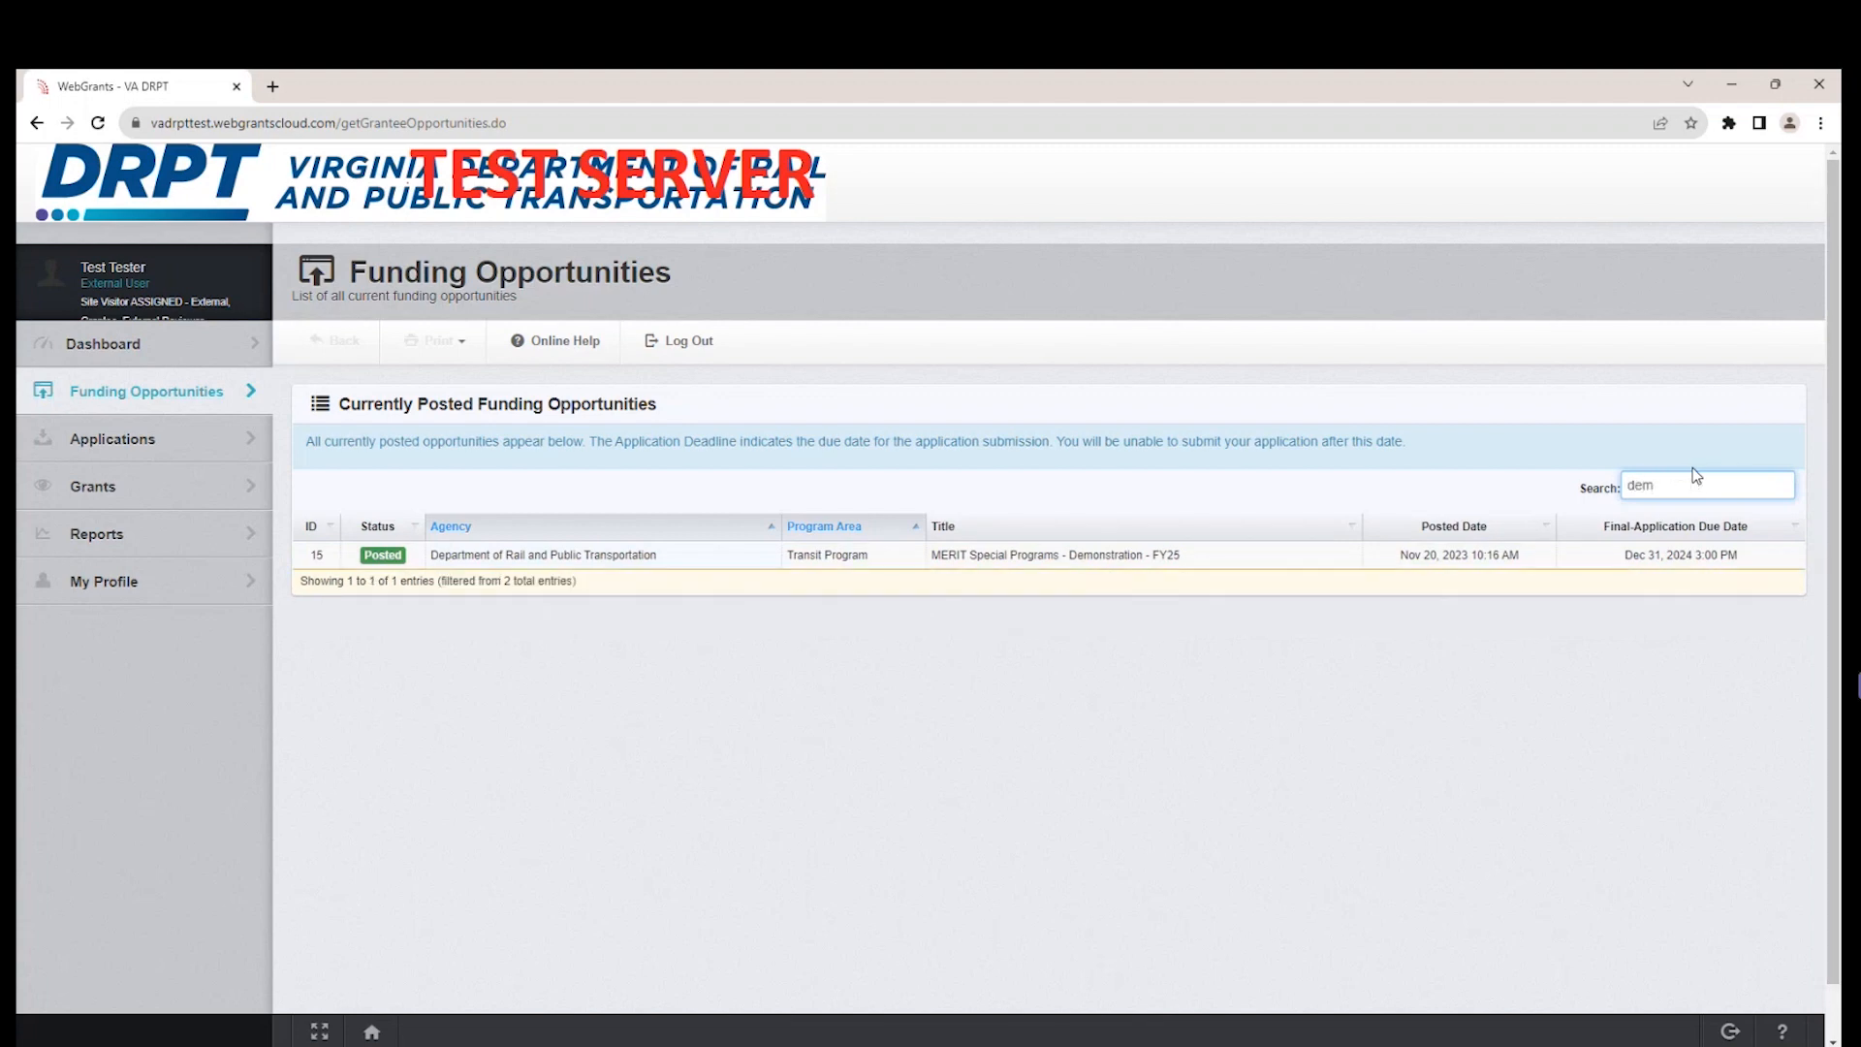
pyautogui.press('BackSpace')
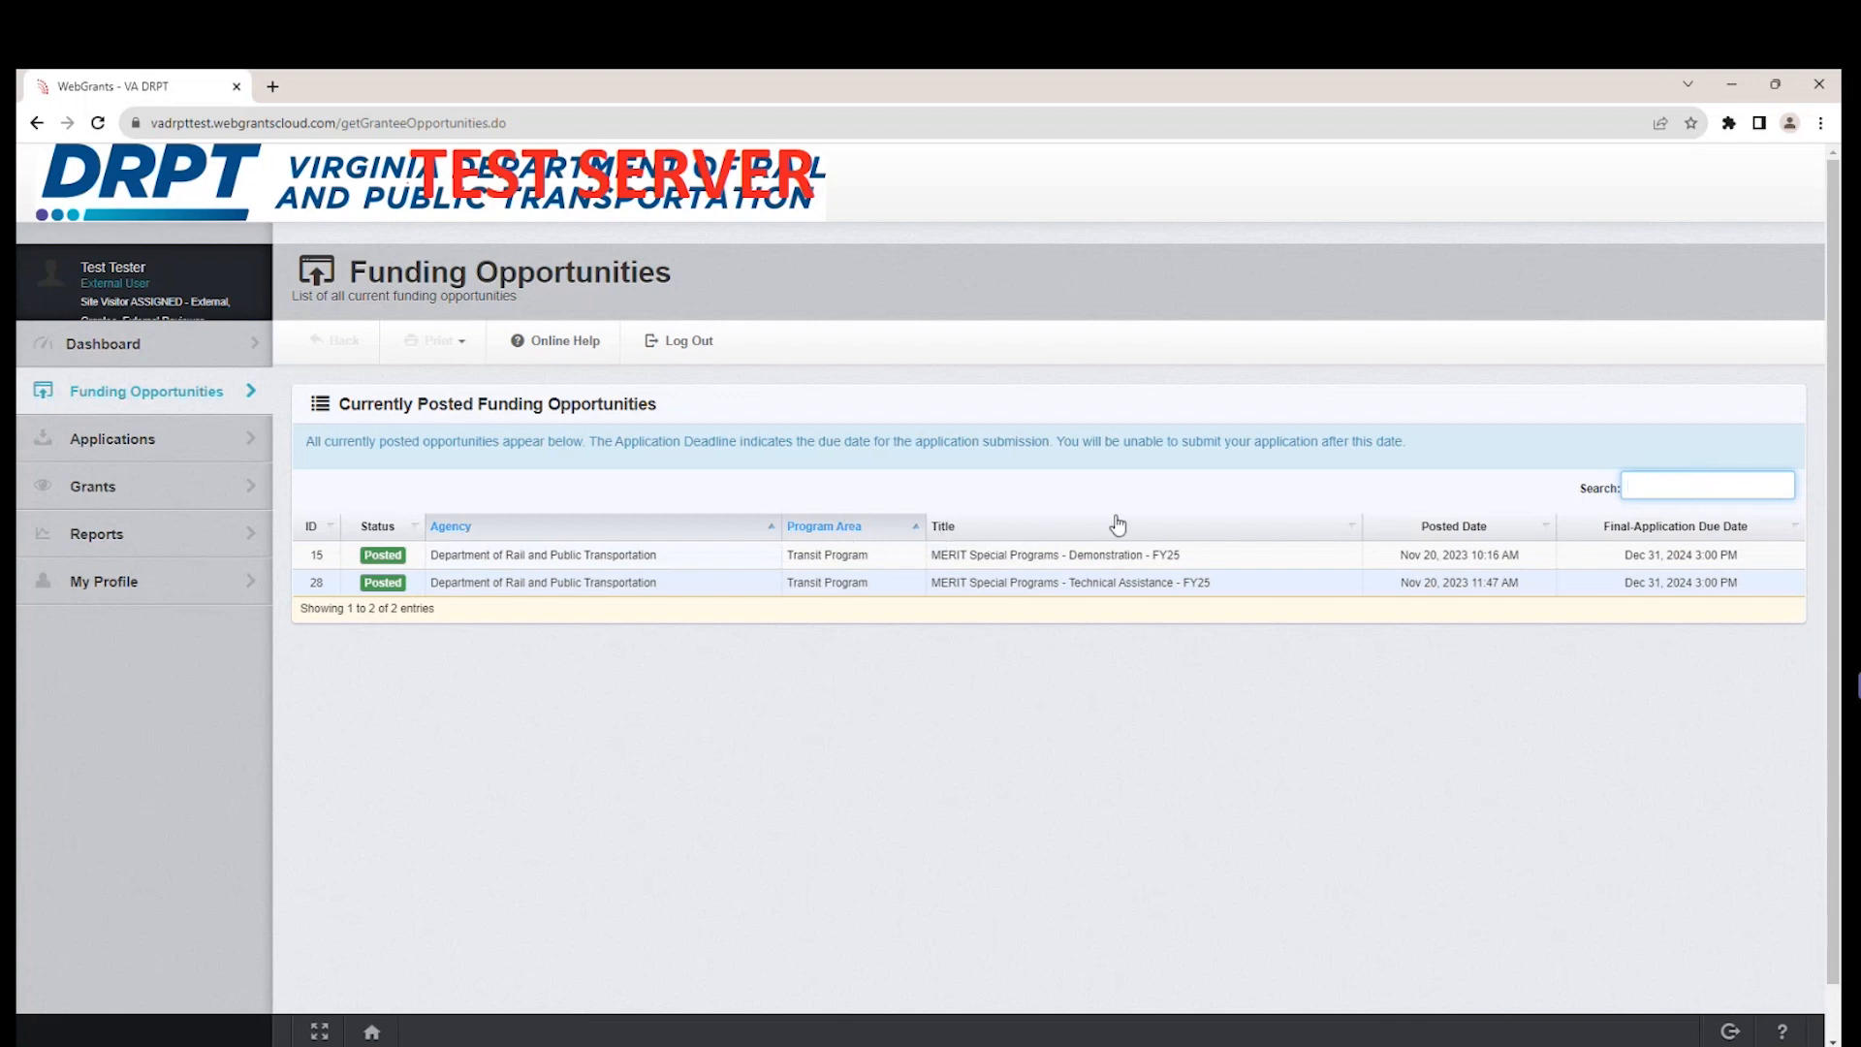
# Sort the posted funding opportunities by title, by program area and by agency.
pyautogui.click(1156, 534)
pyautogui.click(1156, 534)
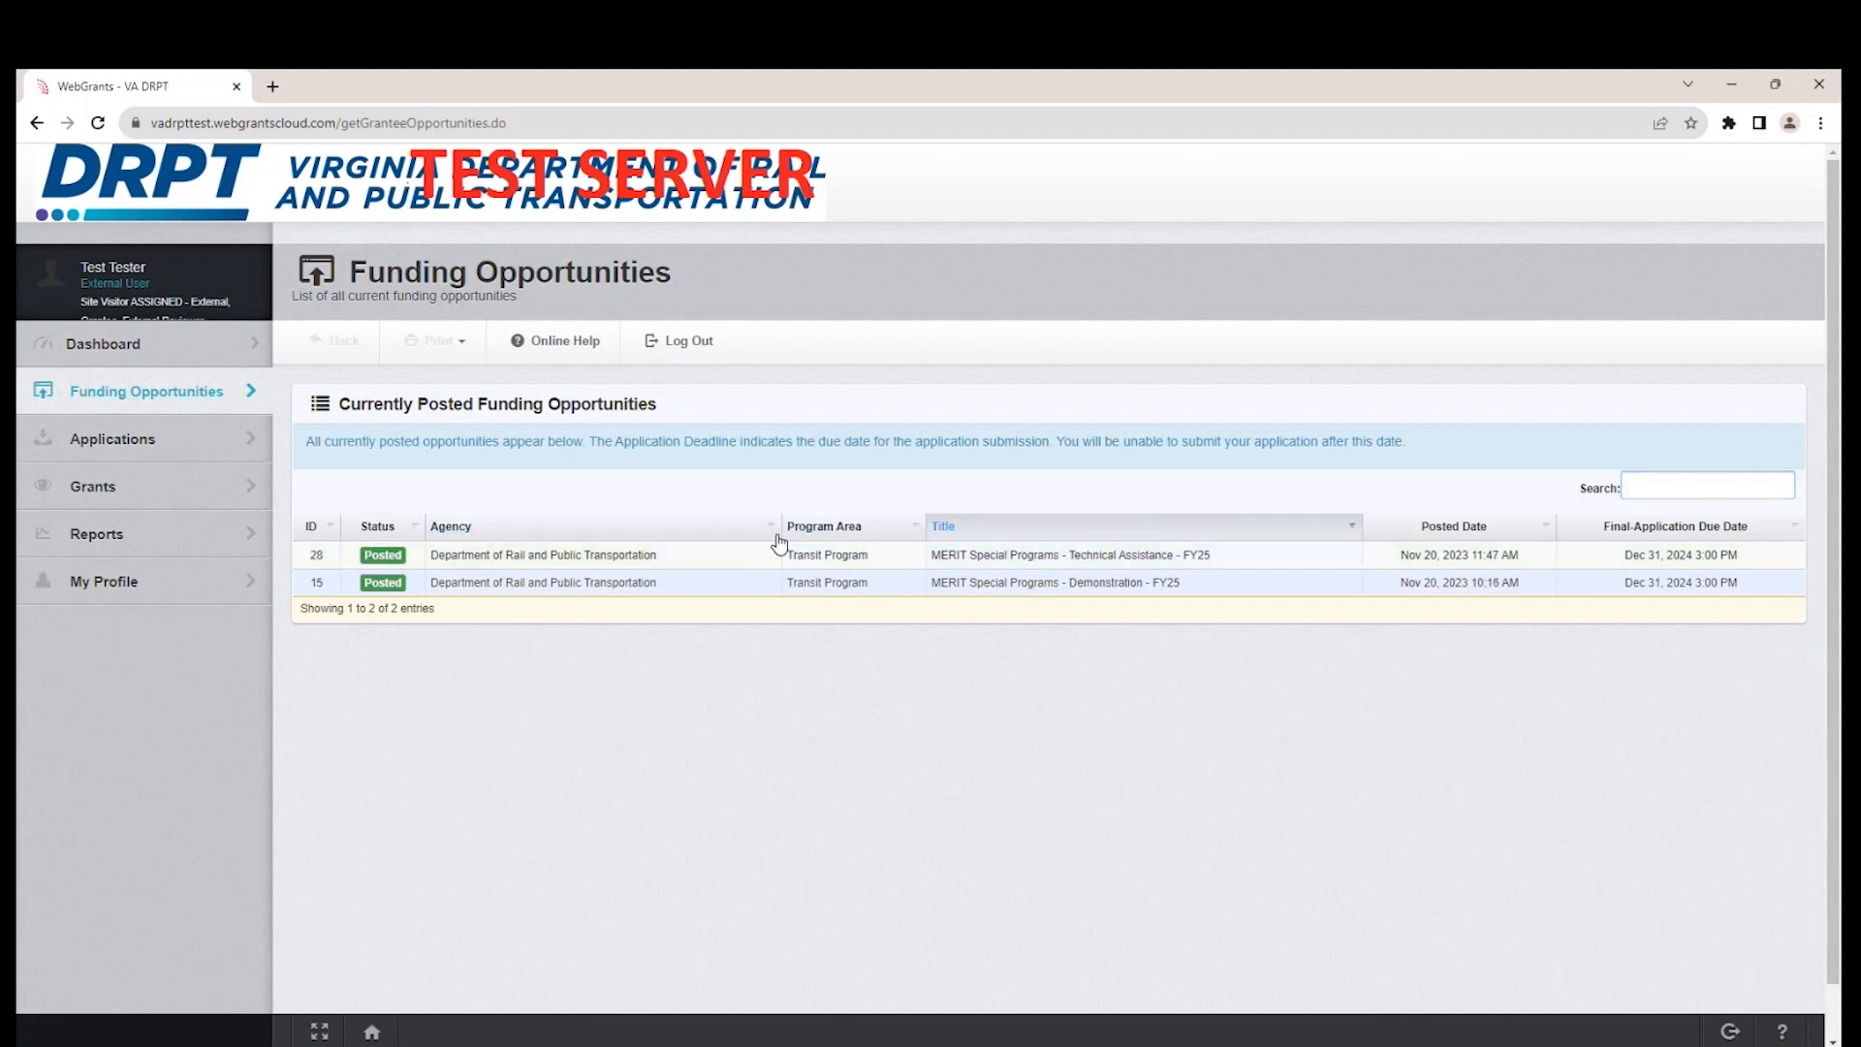
pyautogui.click(835, 531)
pyautogui.click(579, 533)
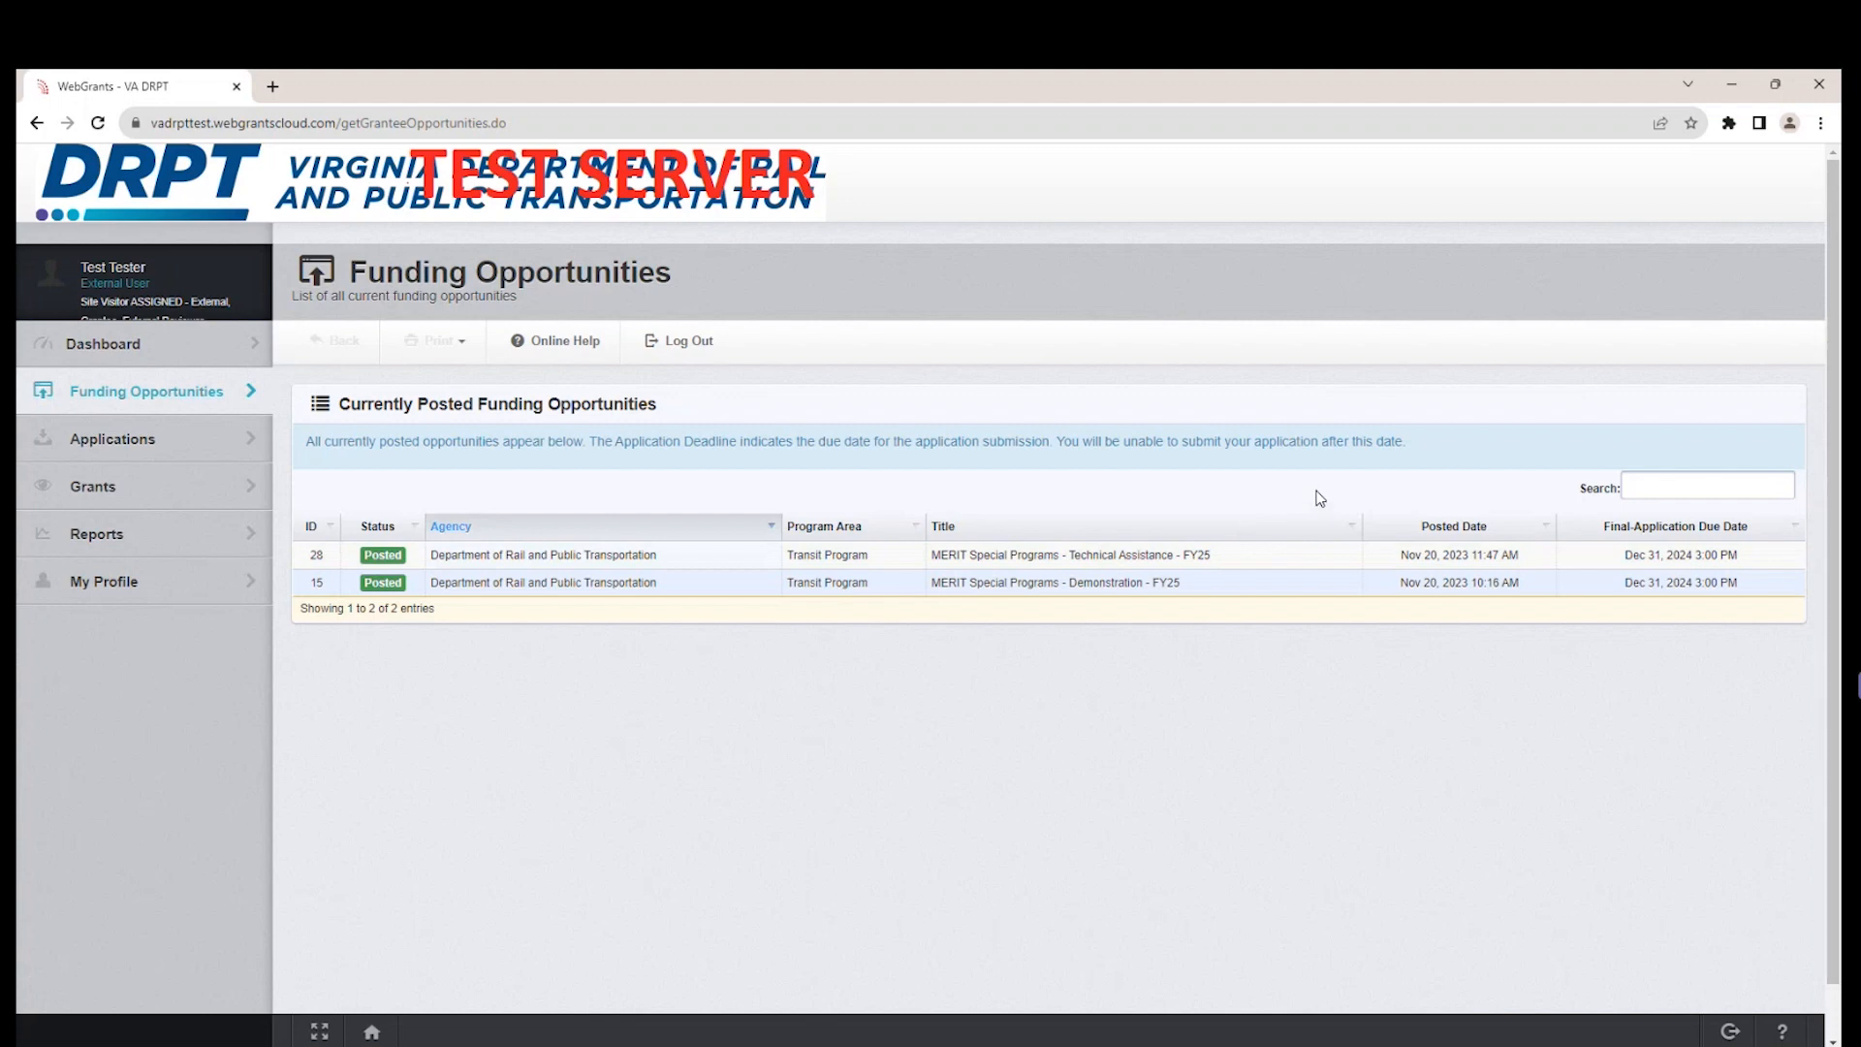
# Open the MERIT Special Programs - Demonstration - FY25 opportunity and review its current applications, details, description, attachments and website links.
pyautogui.click(1181, 584)
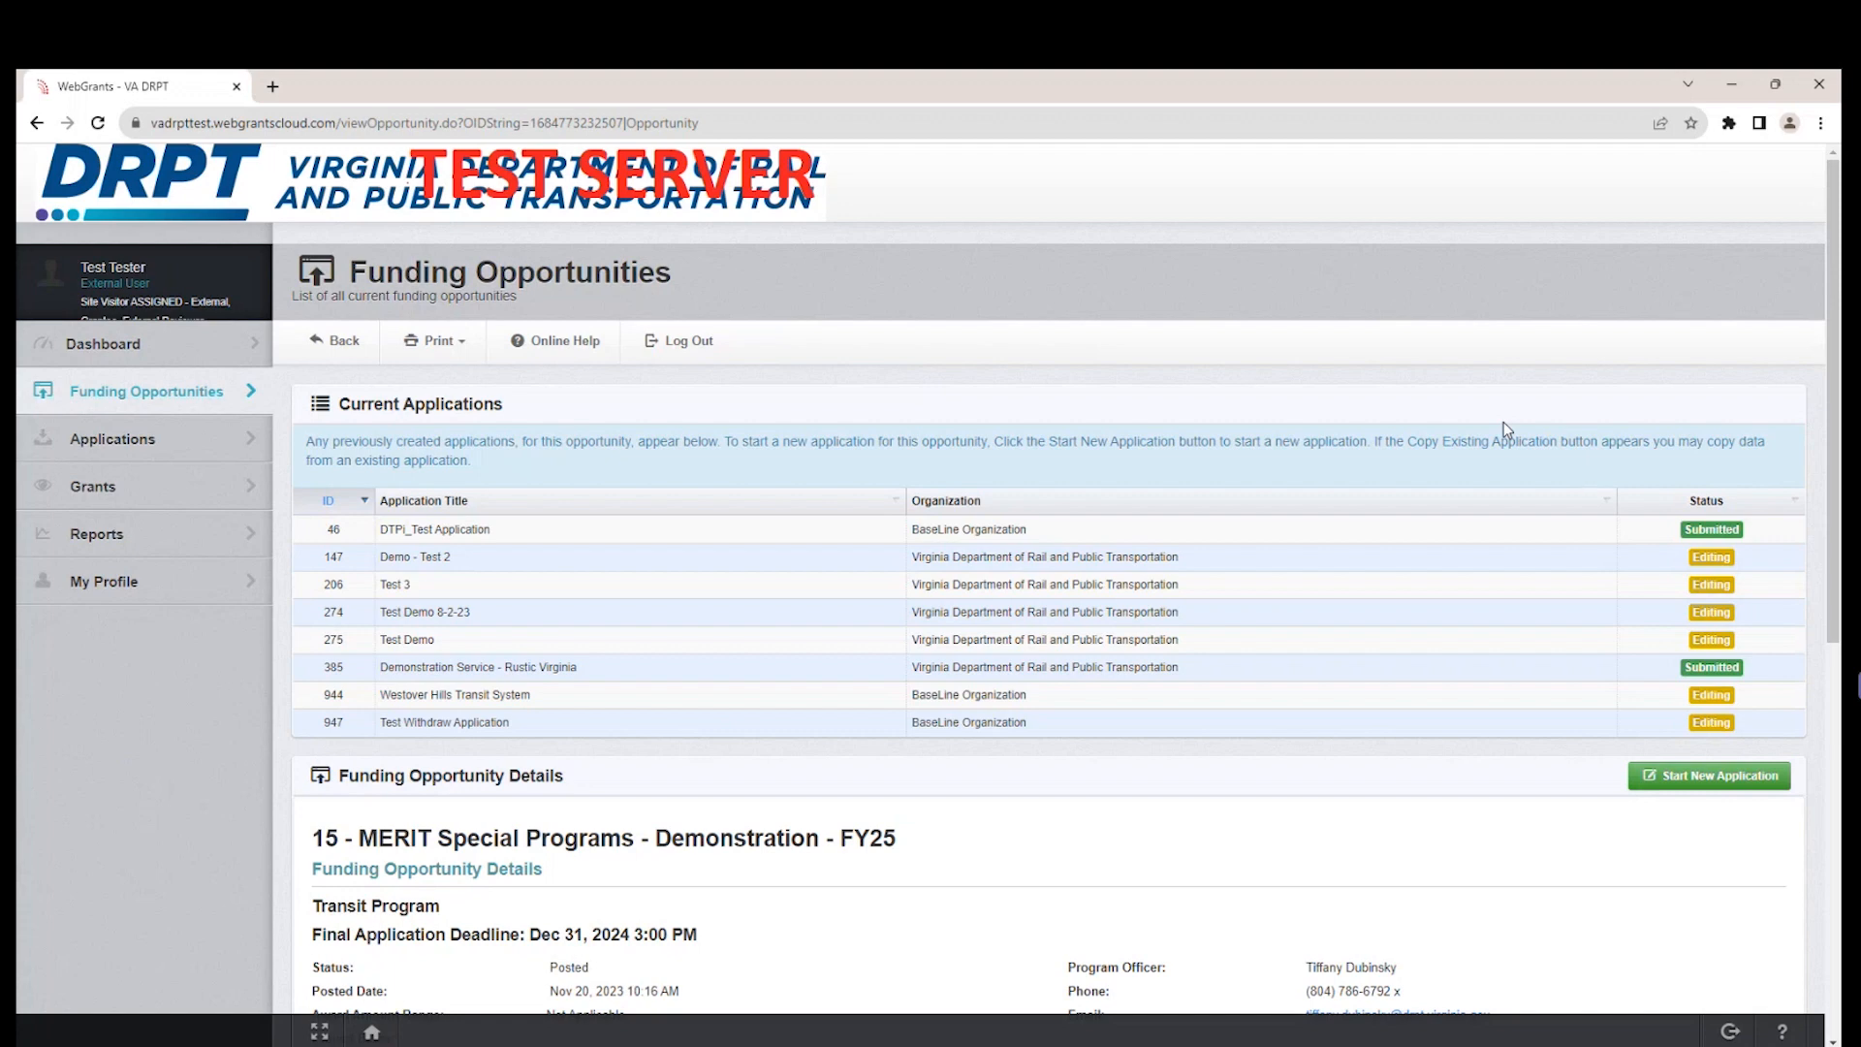
pyautogui.scroll(-2, 1172, 455)
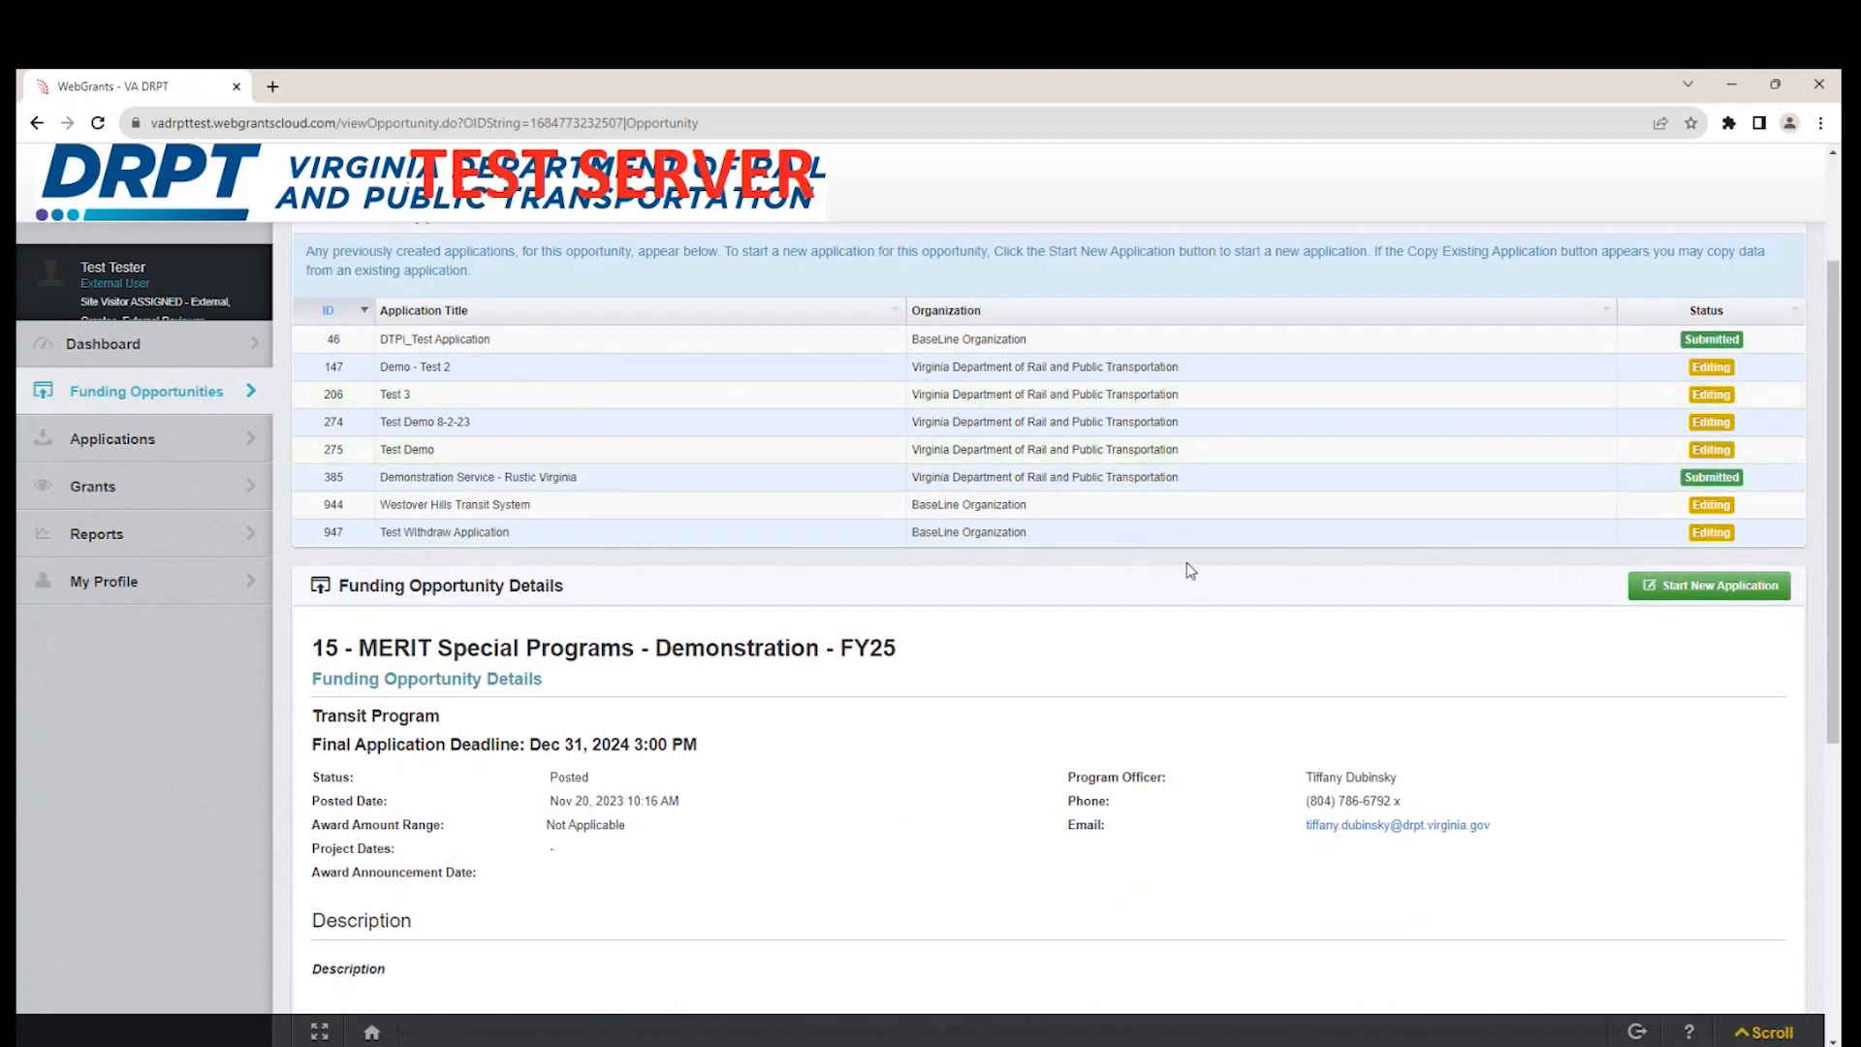
pyautogui.scroll(1, 543, 368)
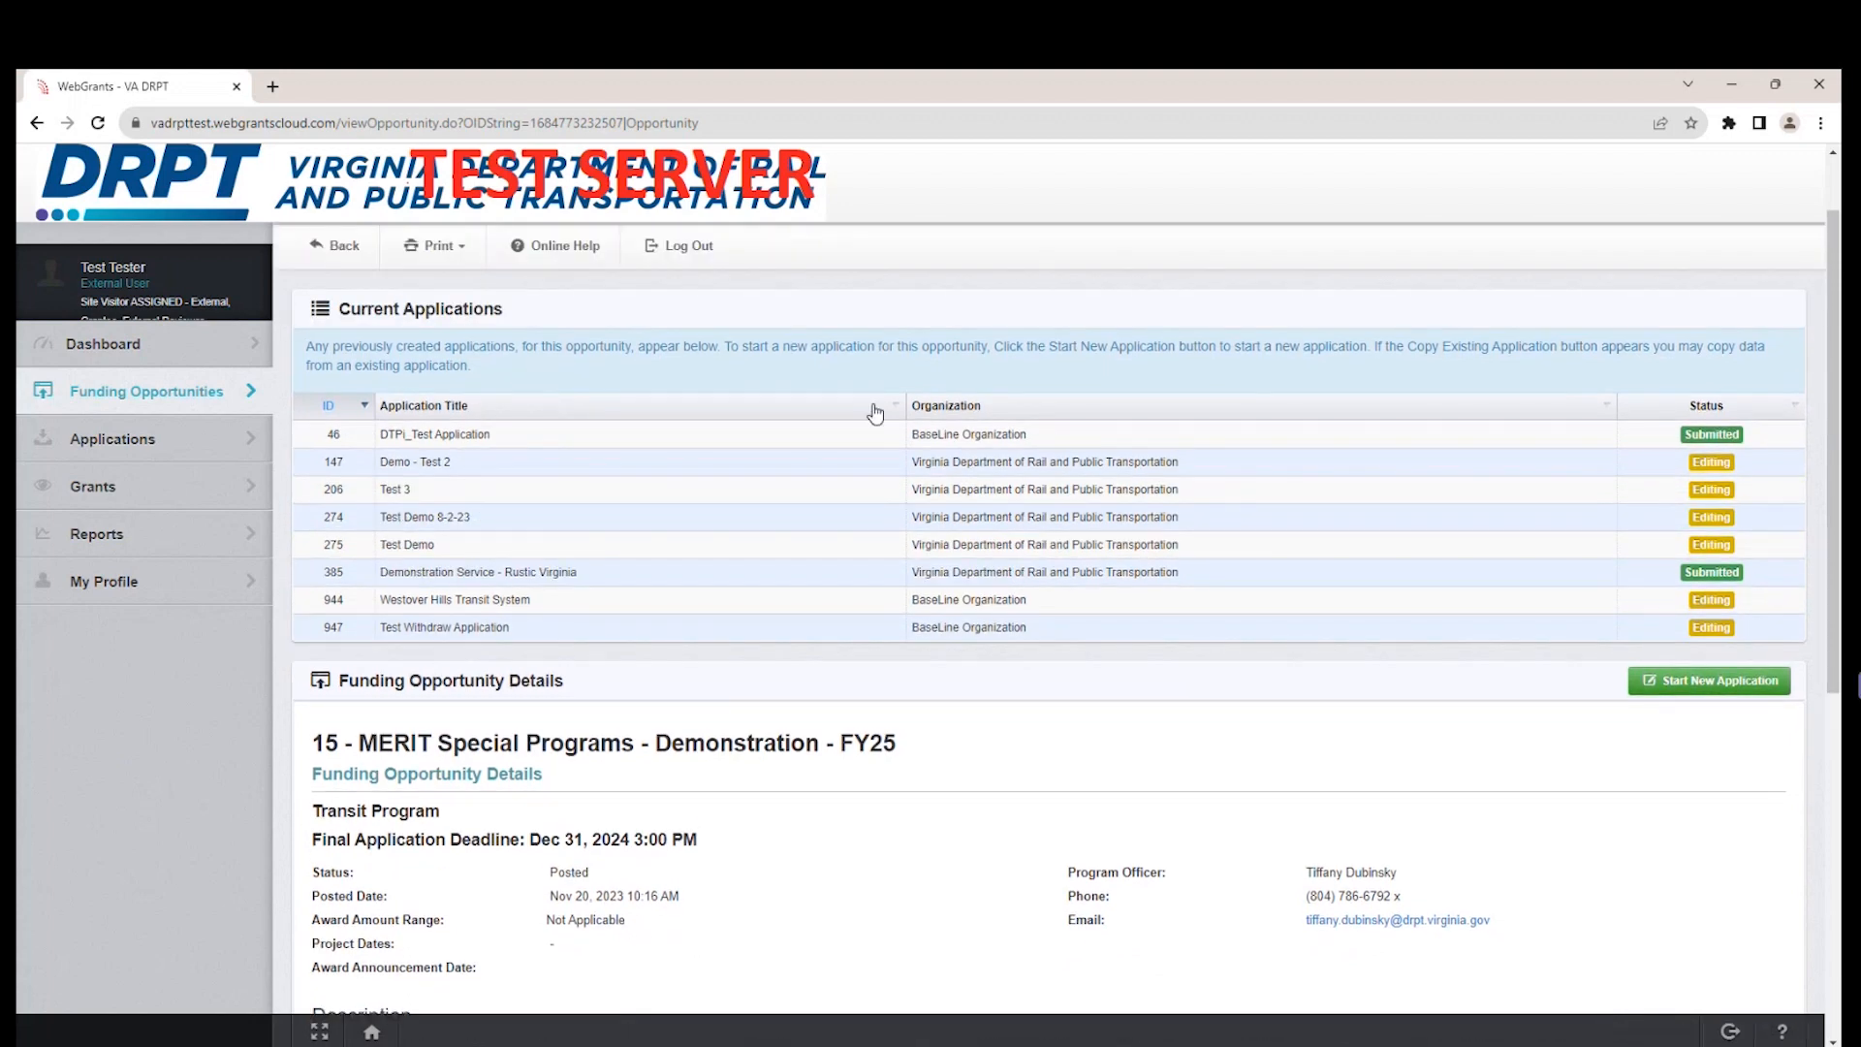
pyautogui.scroll(-2, 1017, 555)
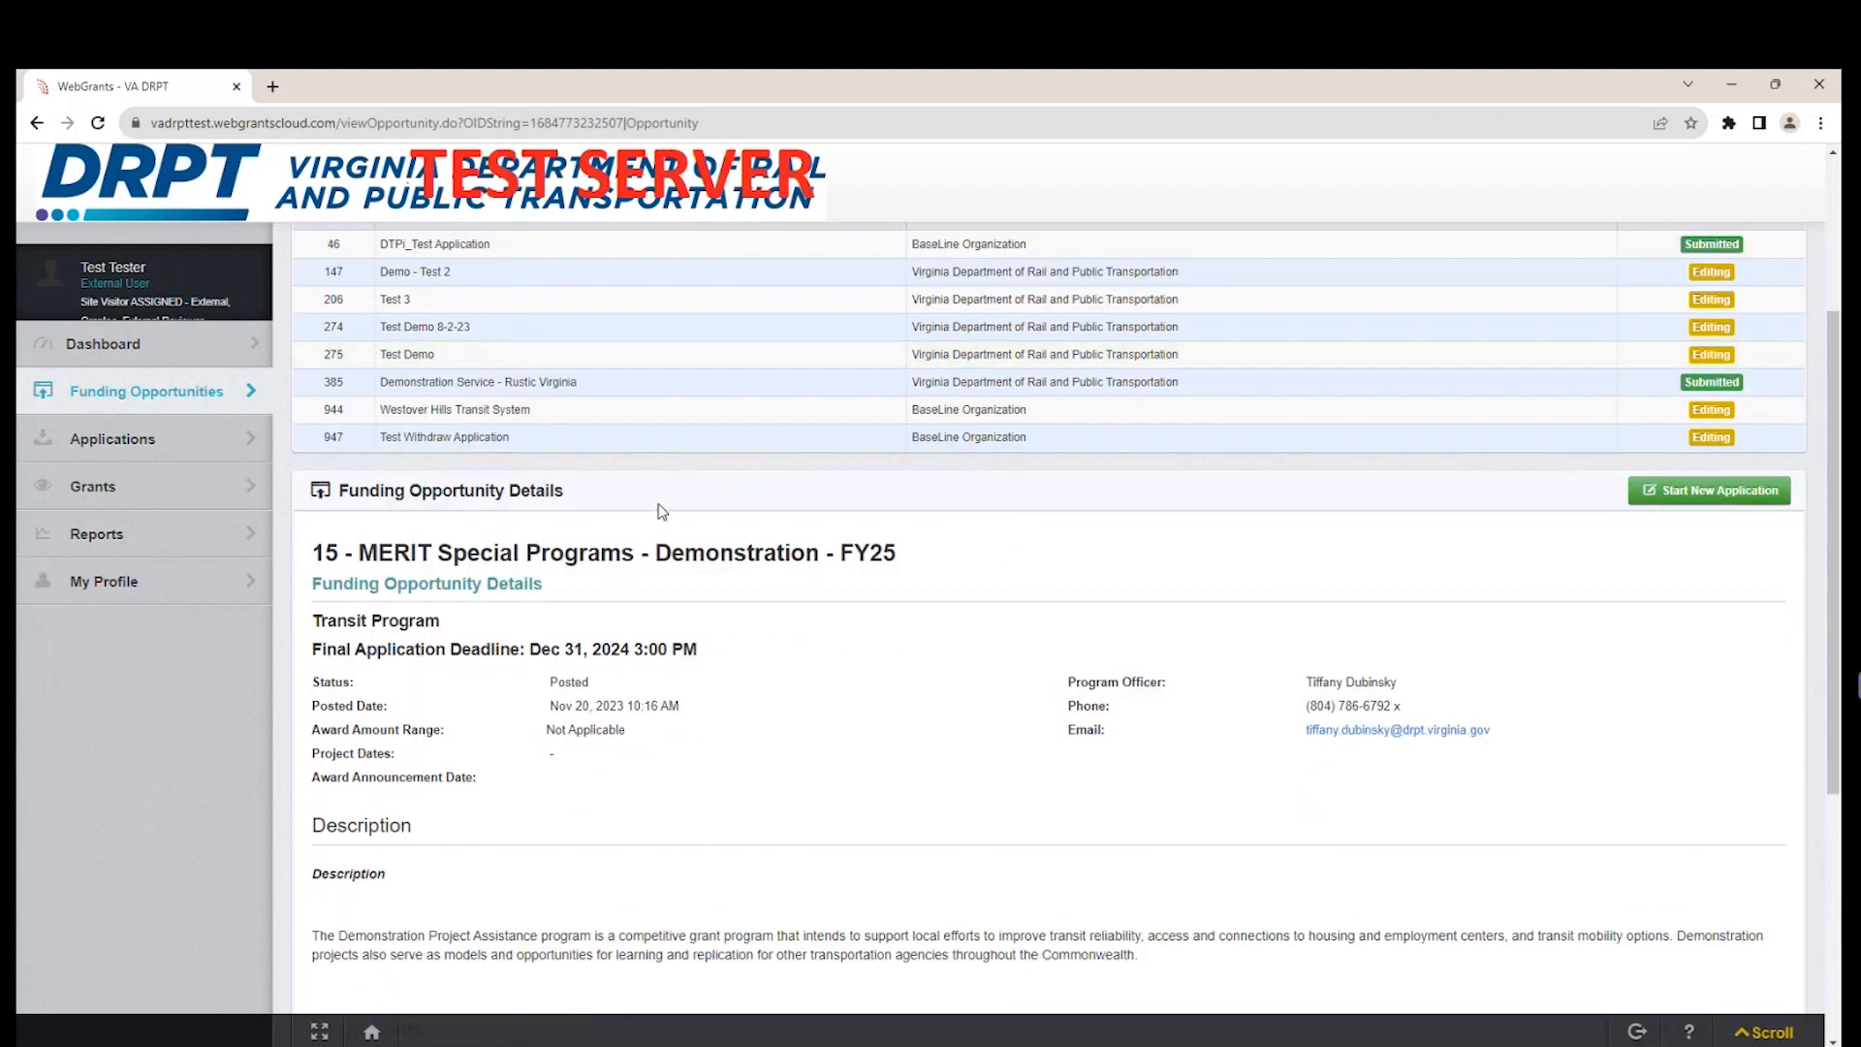
pyautogui.scroll(-1, 810, 718)
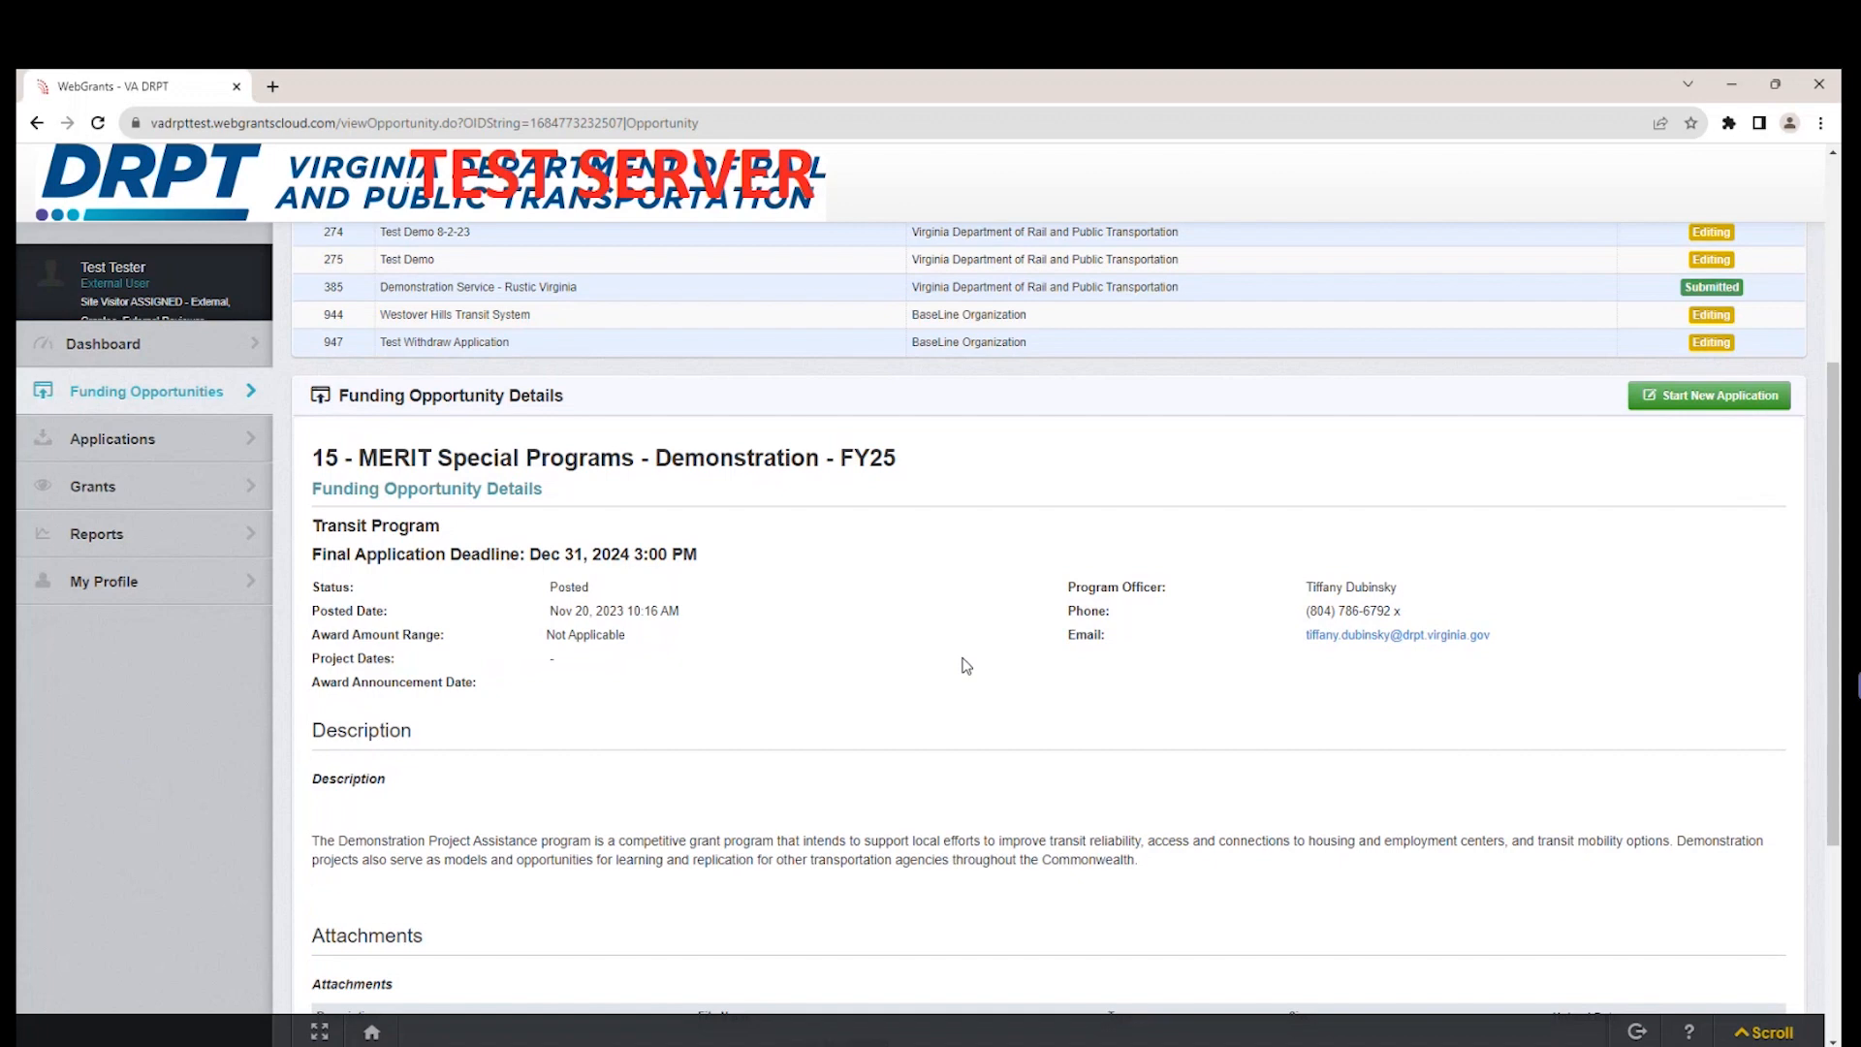
pyautogui.scroll(-2, 998, 722)
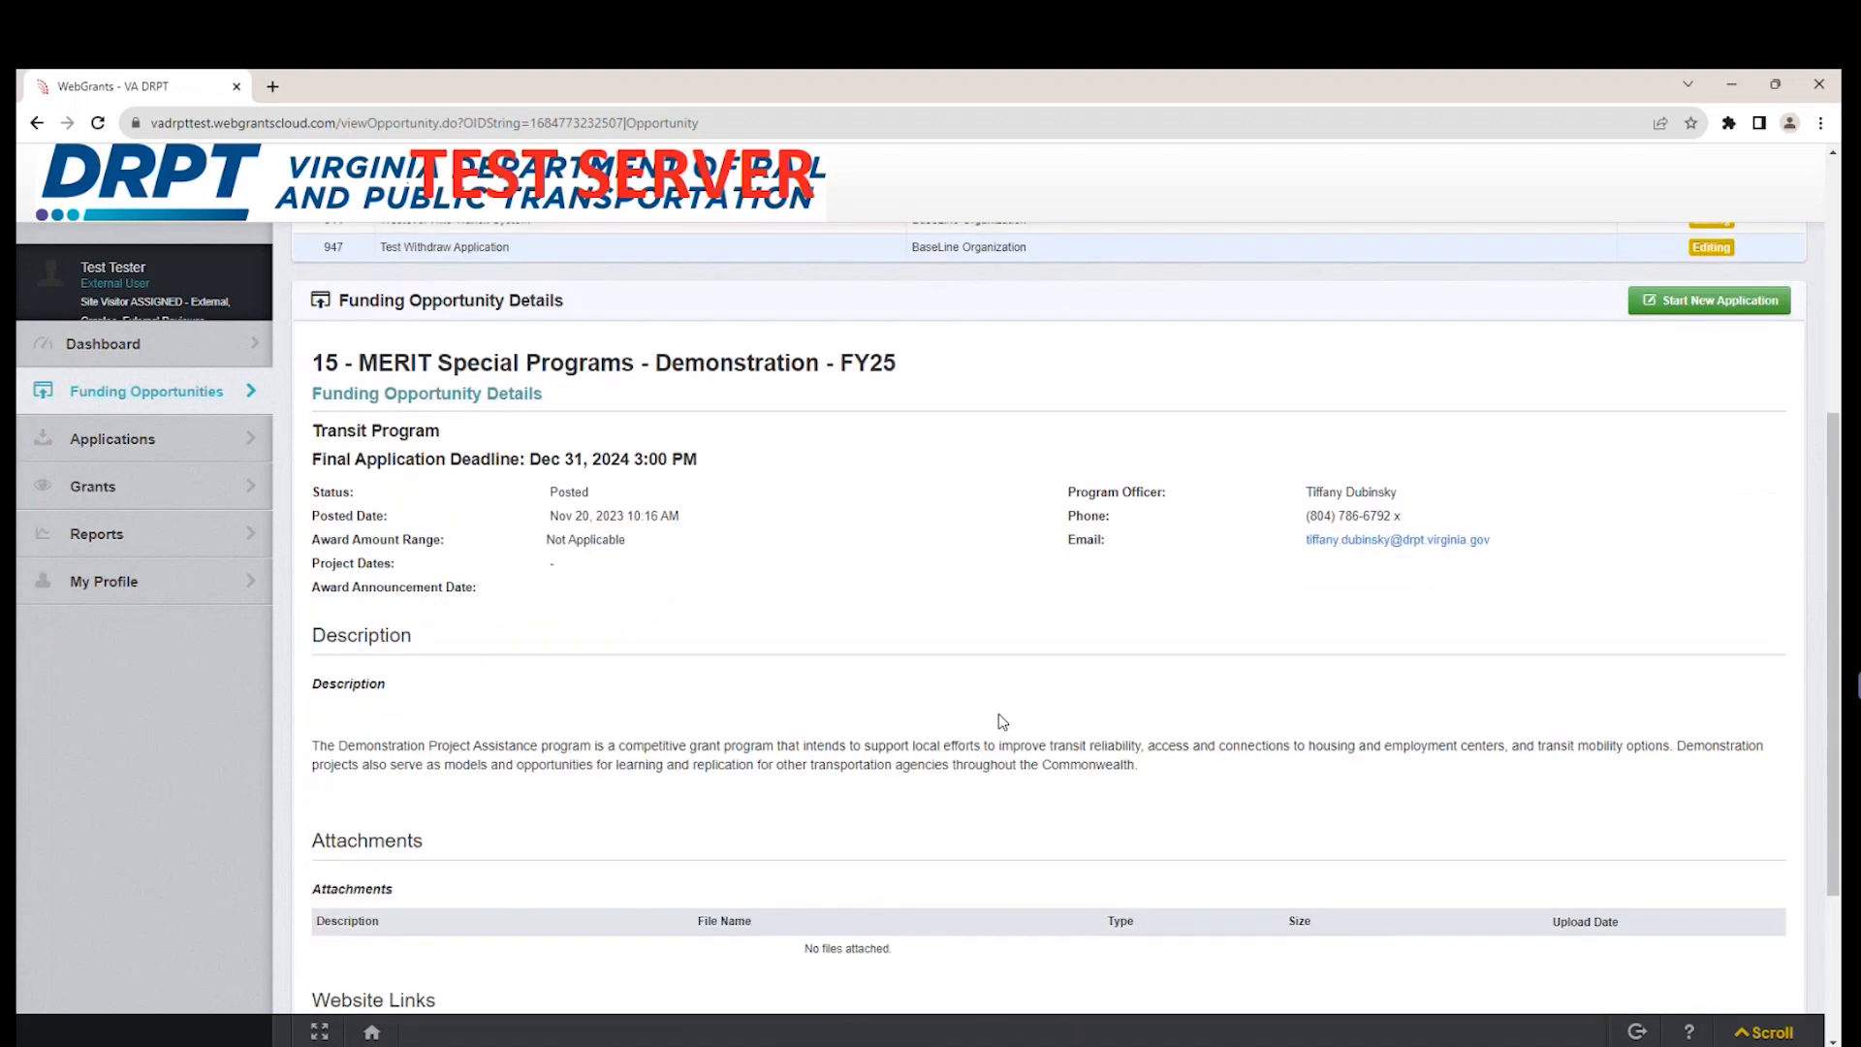
pyautogui.scroll(-1, 1002, 721)
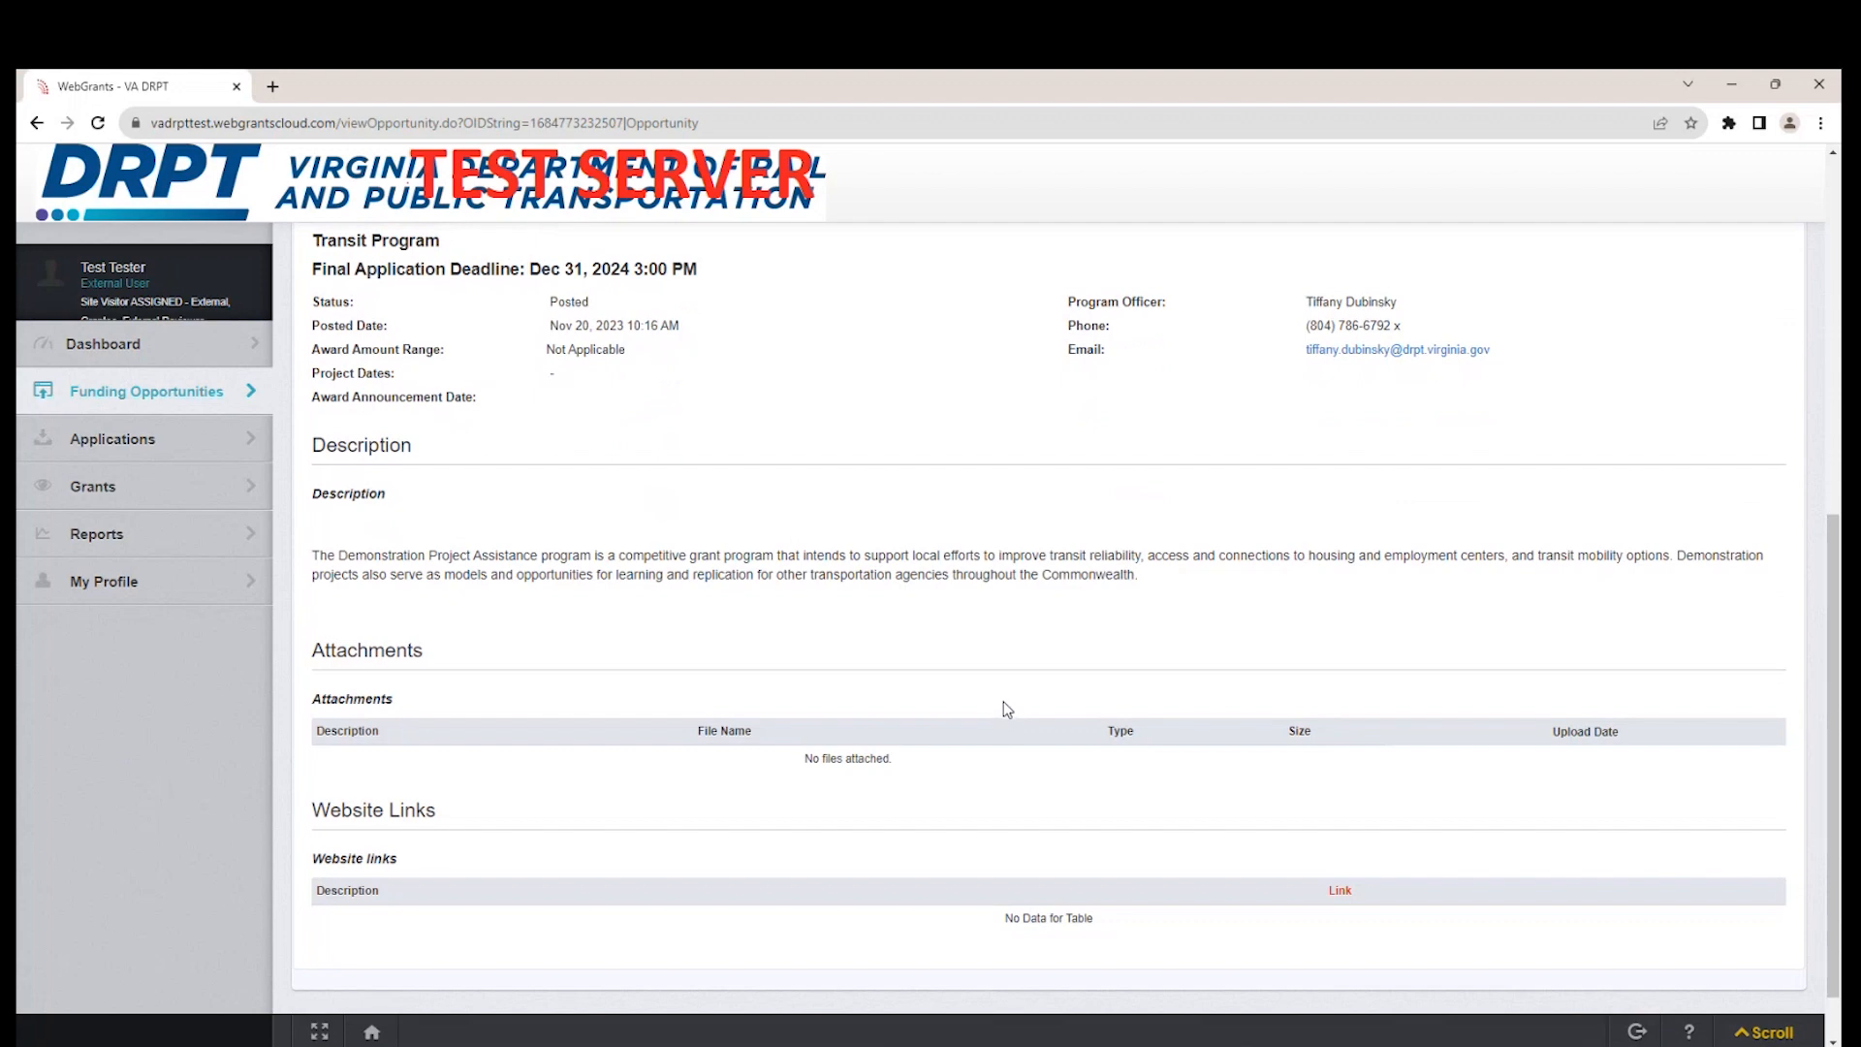
pyautogui.scroll(1, 1006, 711)
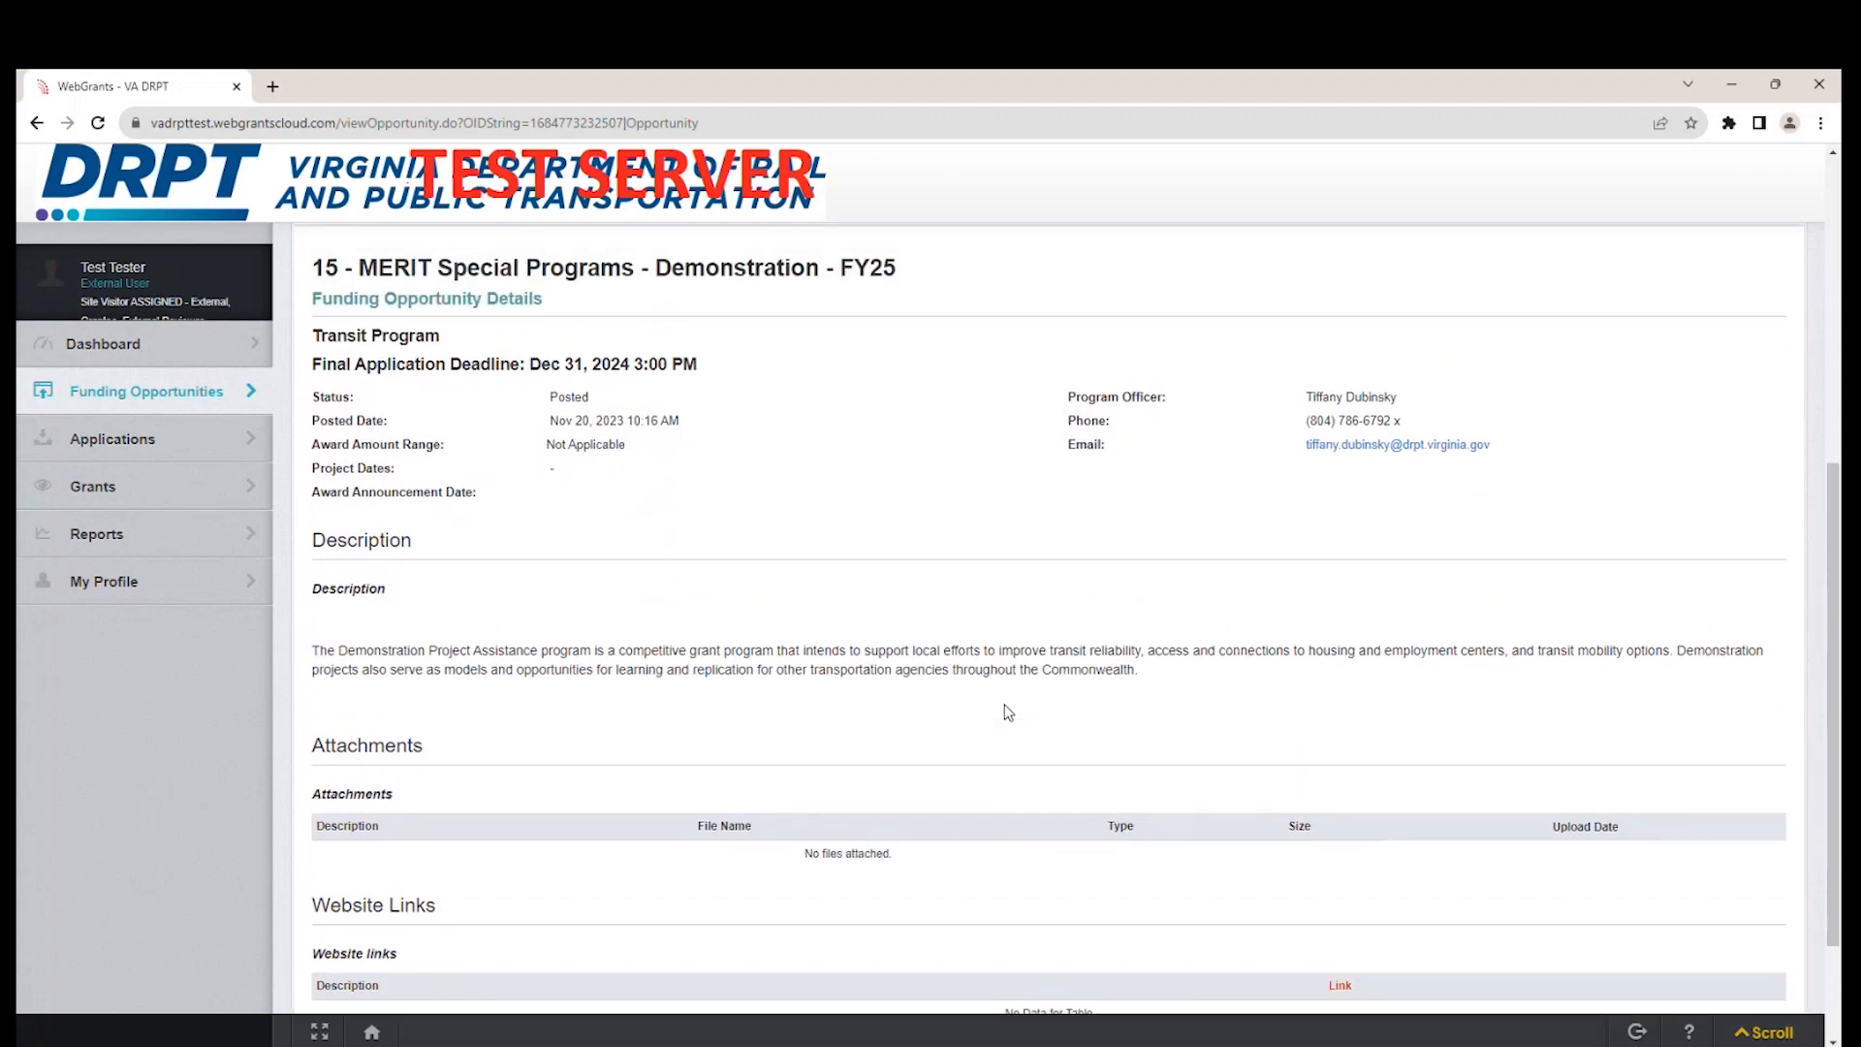
pyautogui.scroll(2, 1004, 704)
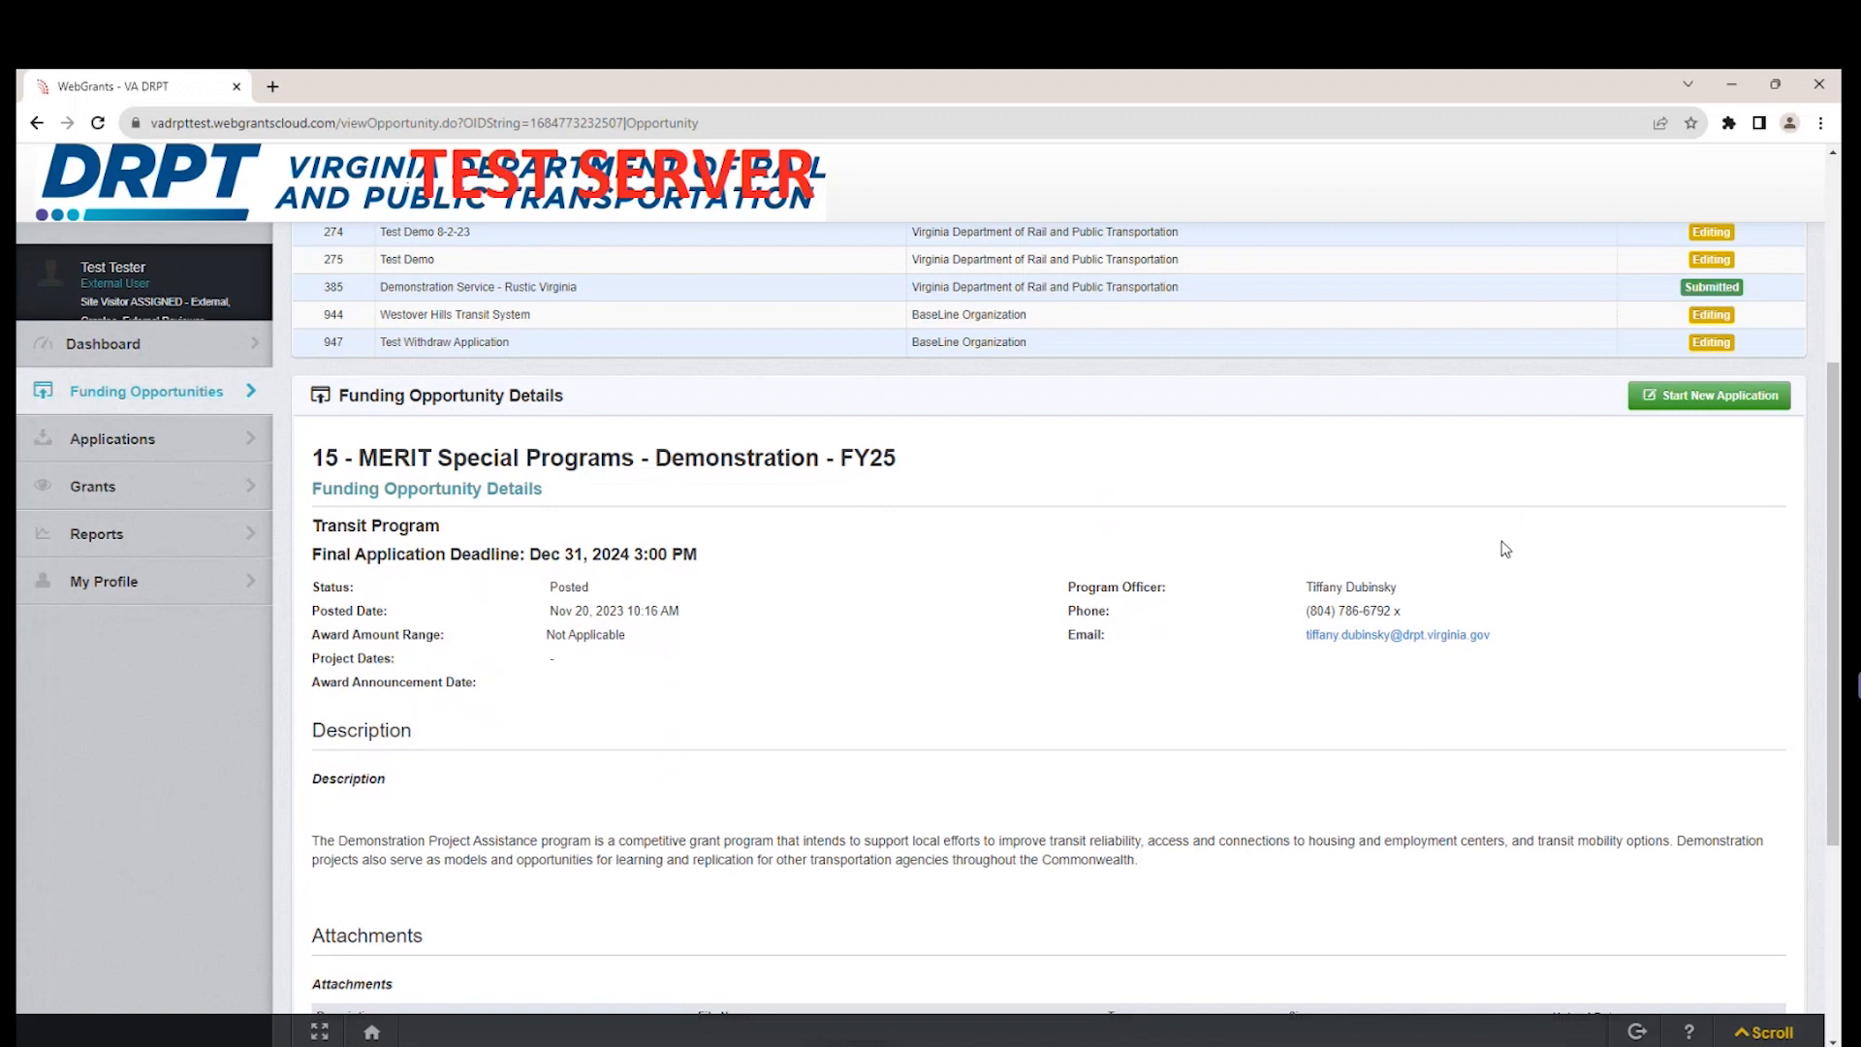
pyautogui.scroll(1, 1507, 548)
pyautogui.scroll(1, 1502, 684)
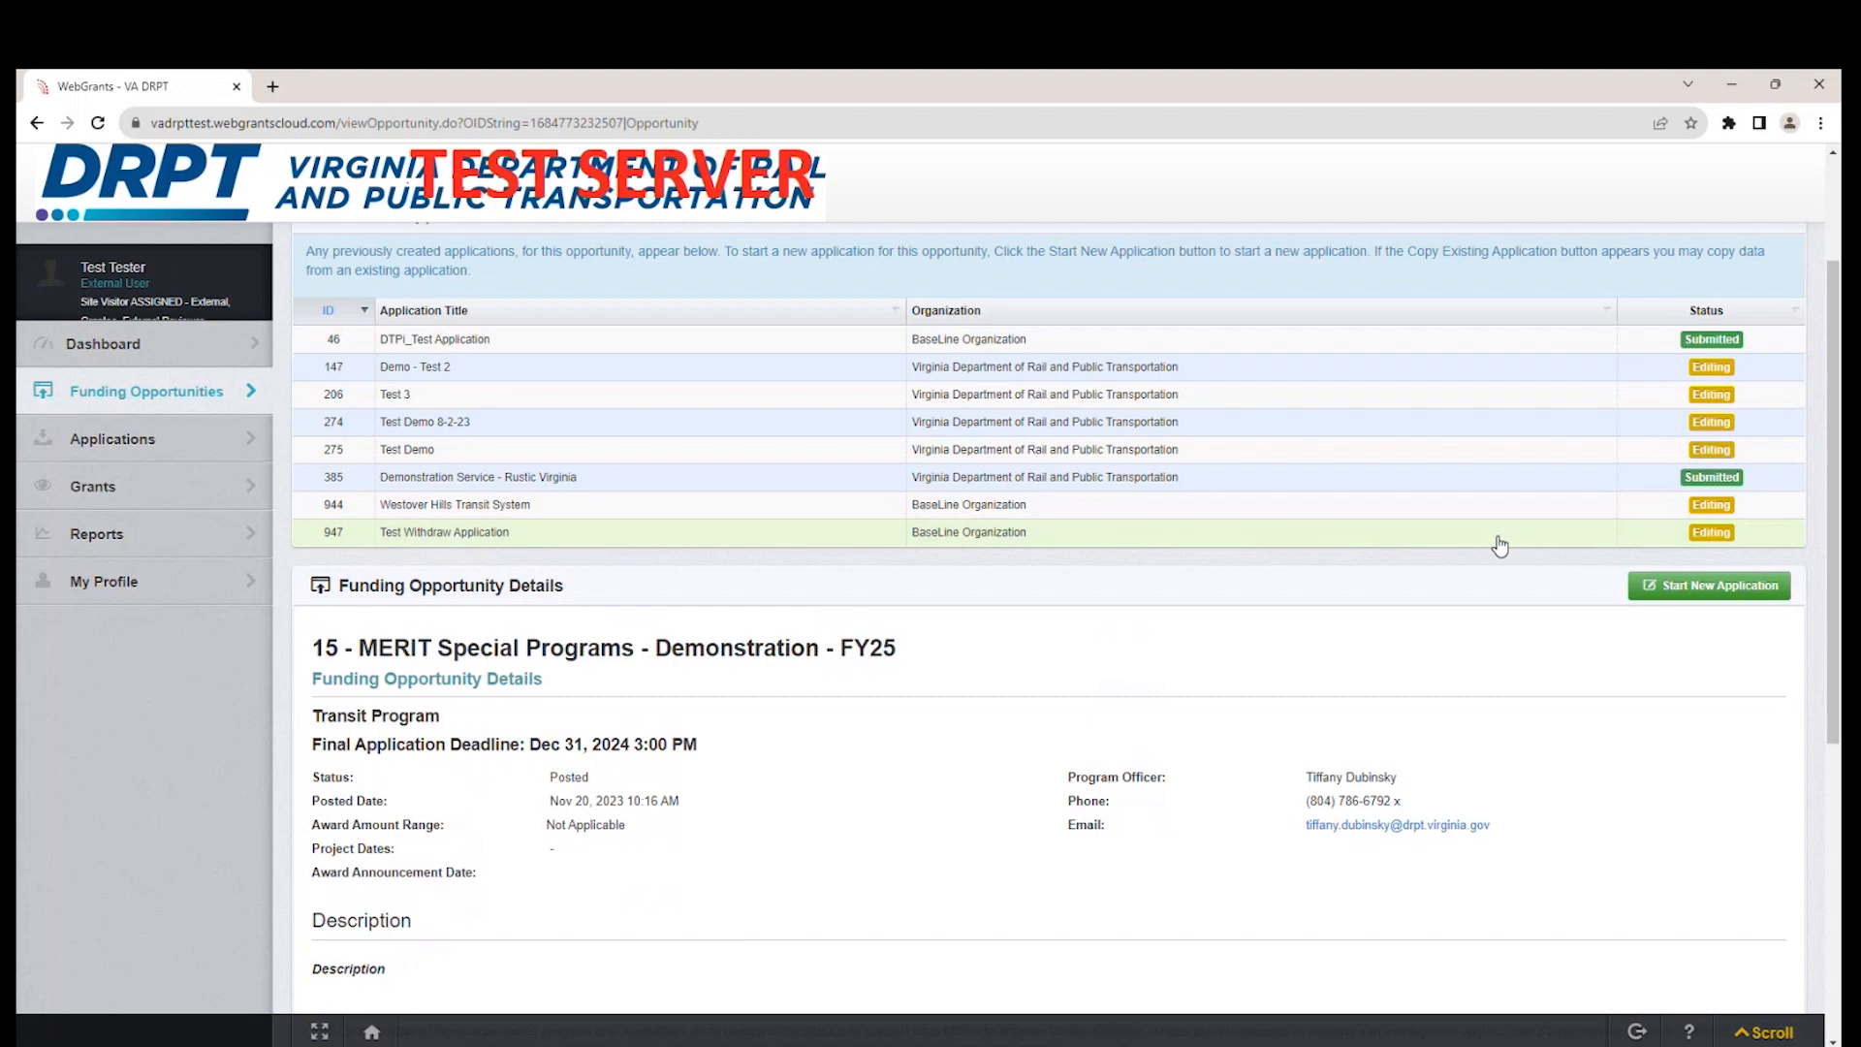
pyautogui.scroll(-1, 1482, 669)
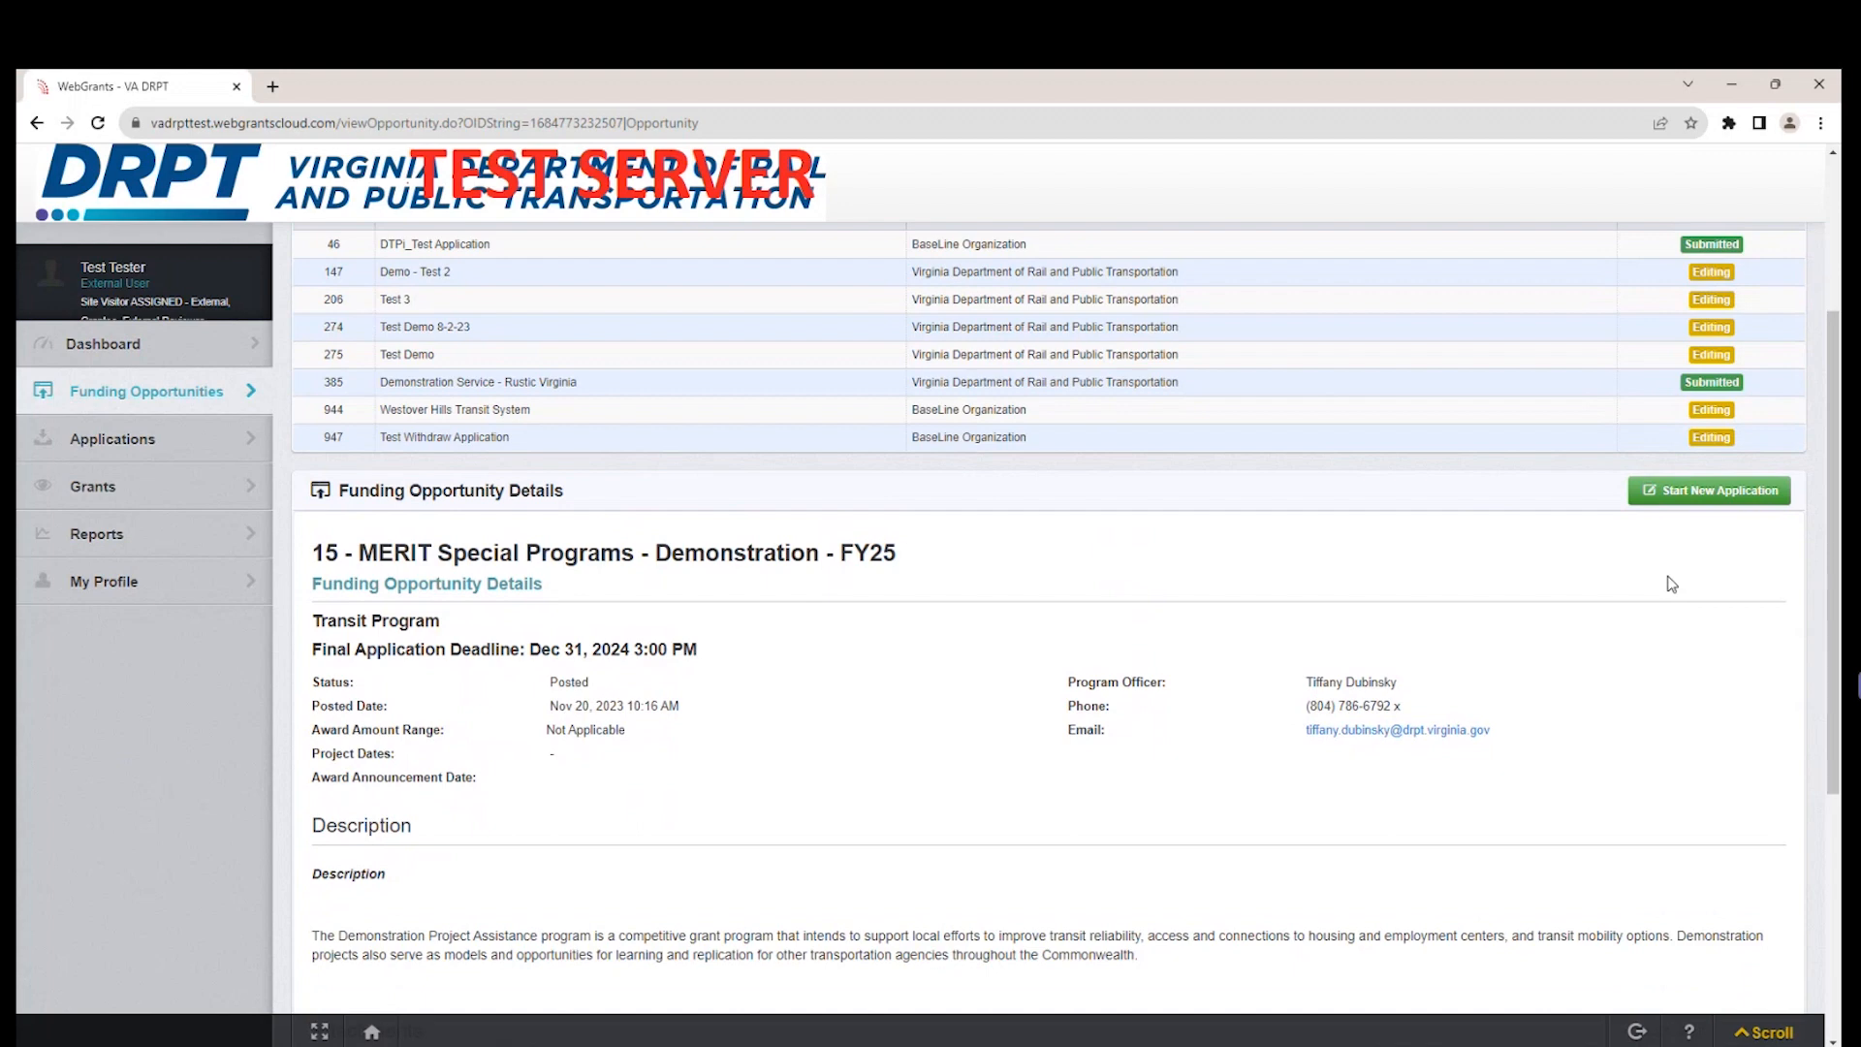
# Start a new application for this opportunity and title it "Test Westover Hills Transit Application".
pyautogui.click(1760, 502)
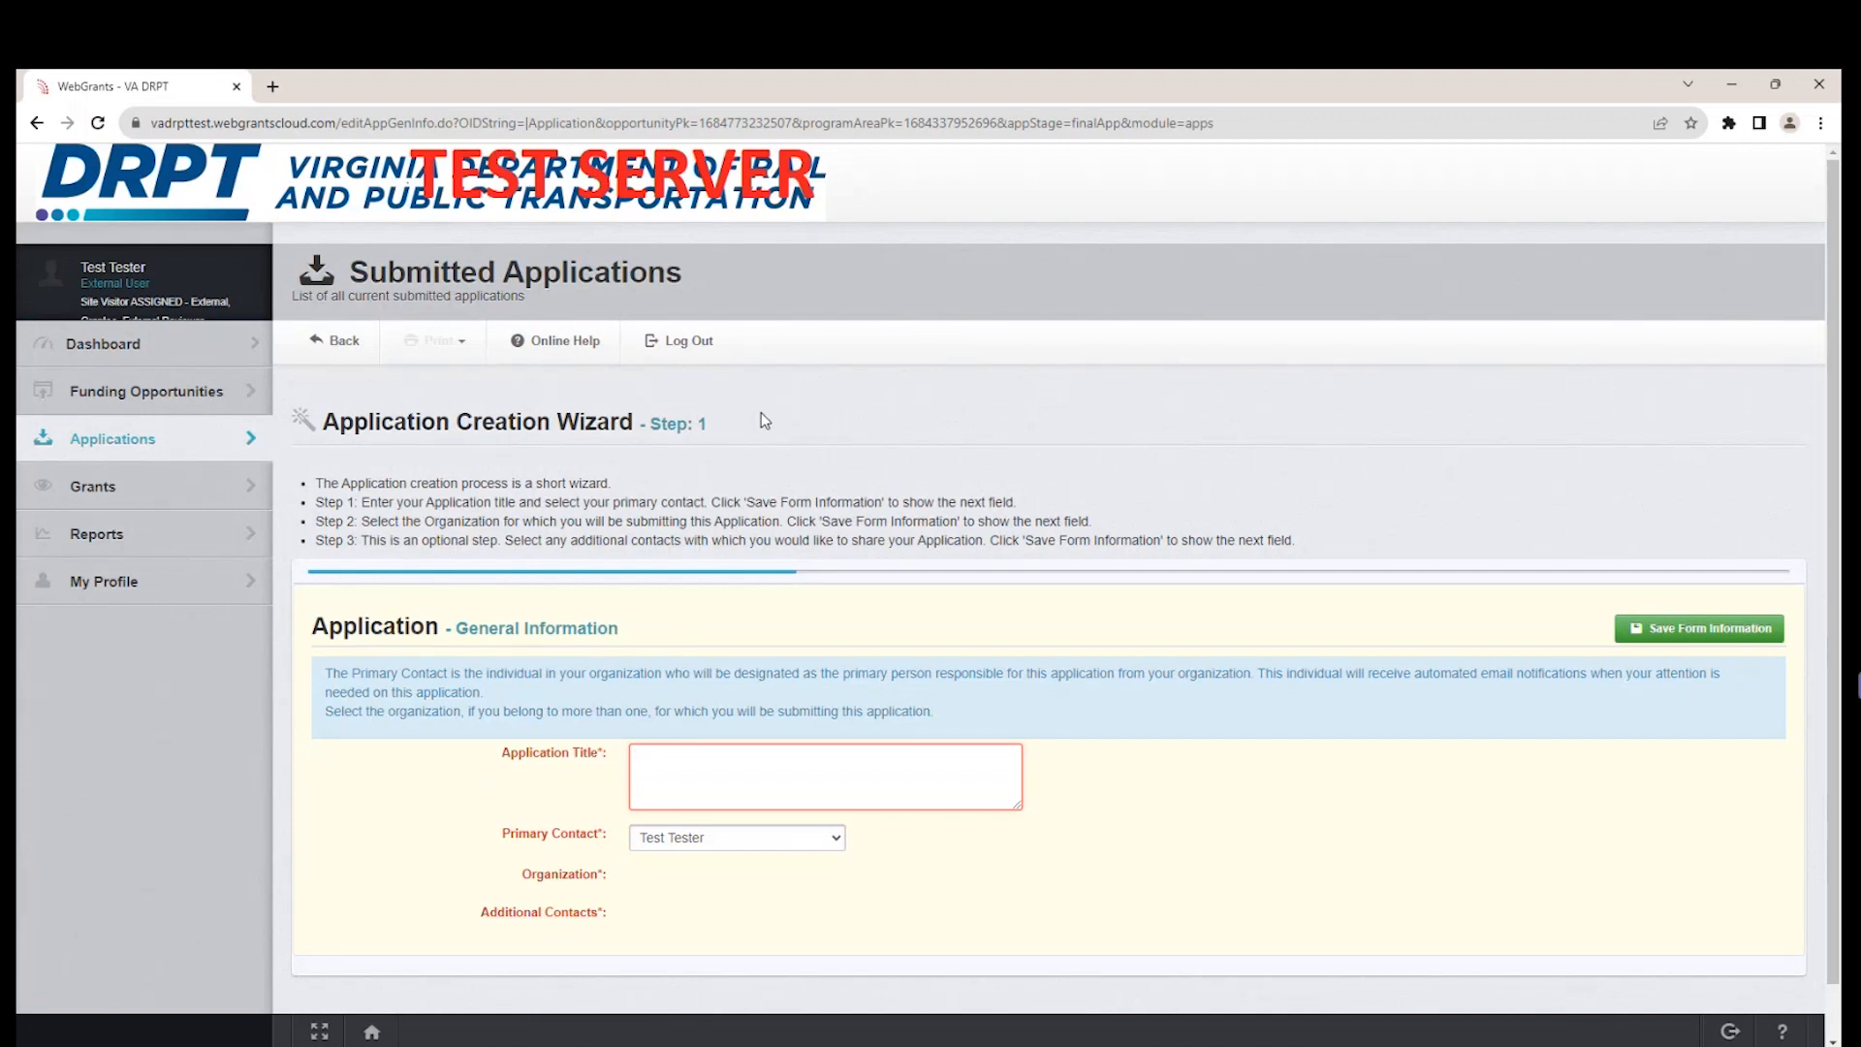
pyautogui.scroll(-1, 1030, 739)
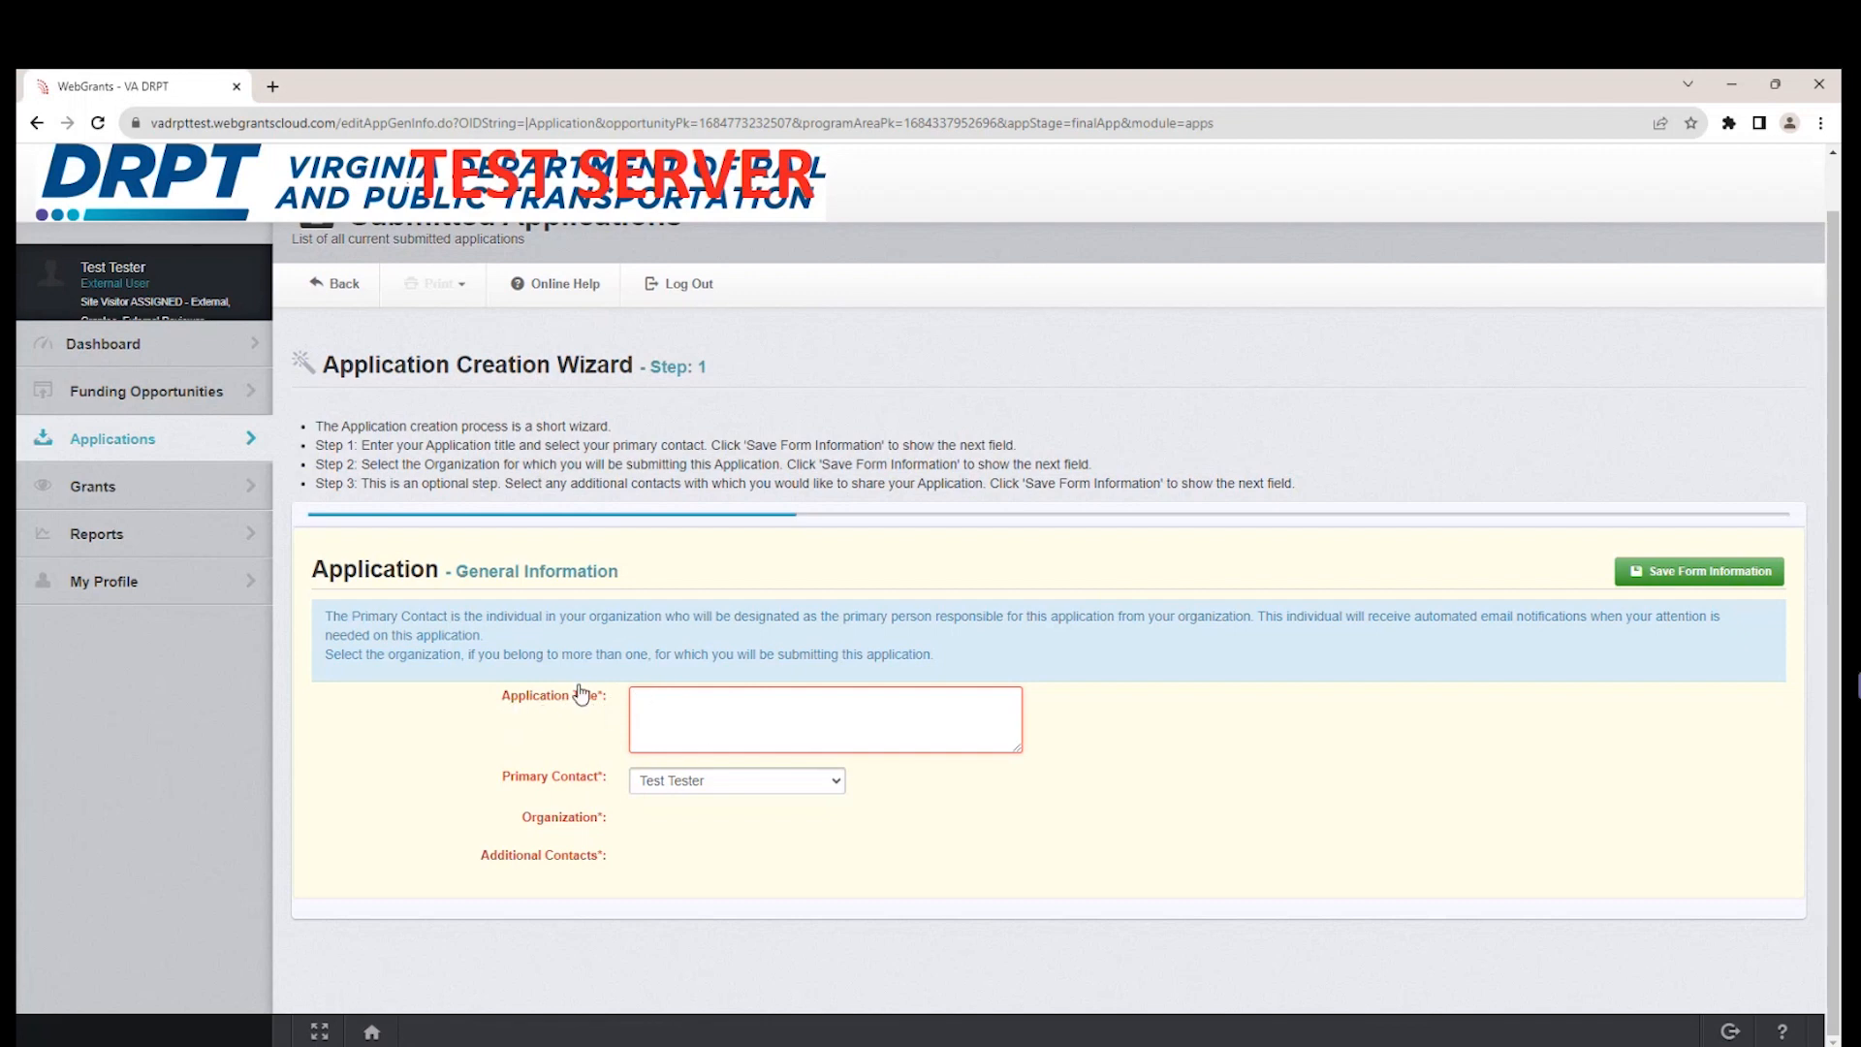
pyautogui.click(719, 705)
pyautogui.write('Tester W')
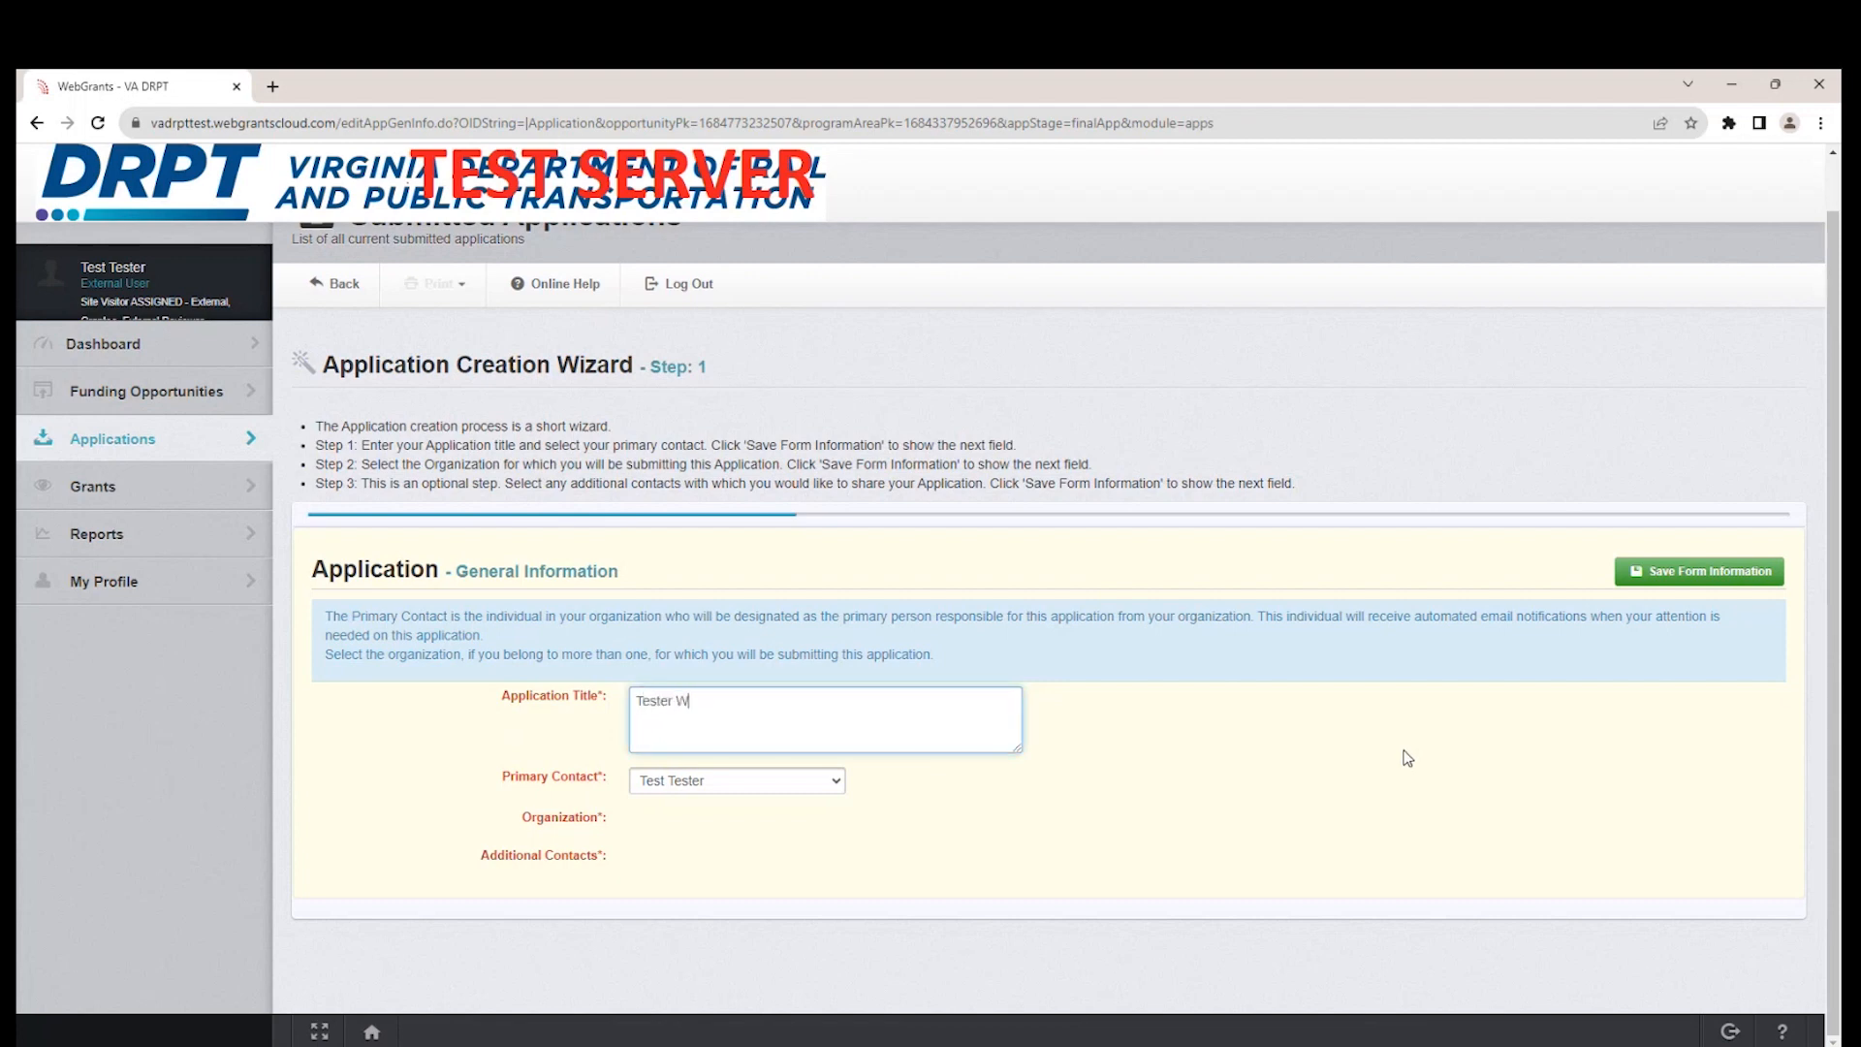
pyautogui.write('estern V')
pyautogui.press('BackSpace')
pyautogui.press('BackSpace')
pyautogui.press('BackSpace')
pyautogui.press('BackSpace')
pyautogui.press('BackSpace')
pyautogui.press('BackSpace')
pyautogui.press('BackSpace')
pyautogui.press('BackSpace')
pyautogui.press('BackSpace')
pyautogui.press('BackSpace')
pyautogui.press('BackSpace')
pyautogui.write('Westover Hills Transit Application')
# Select the signed-in tester as primary contact and save the form, then save it with BaseLine Organization as the organization.
pyautogui.click(835, 783)
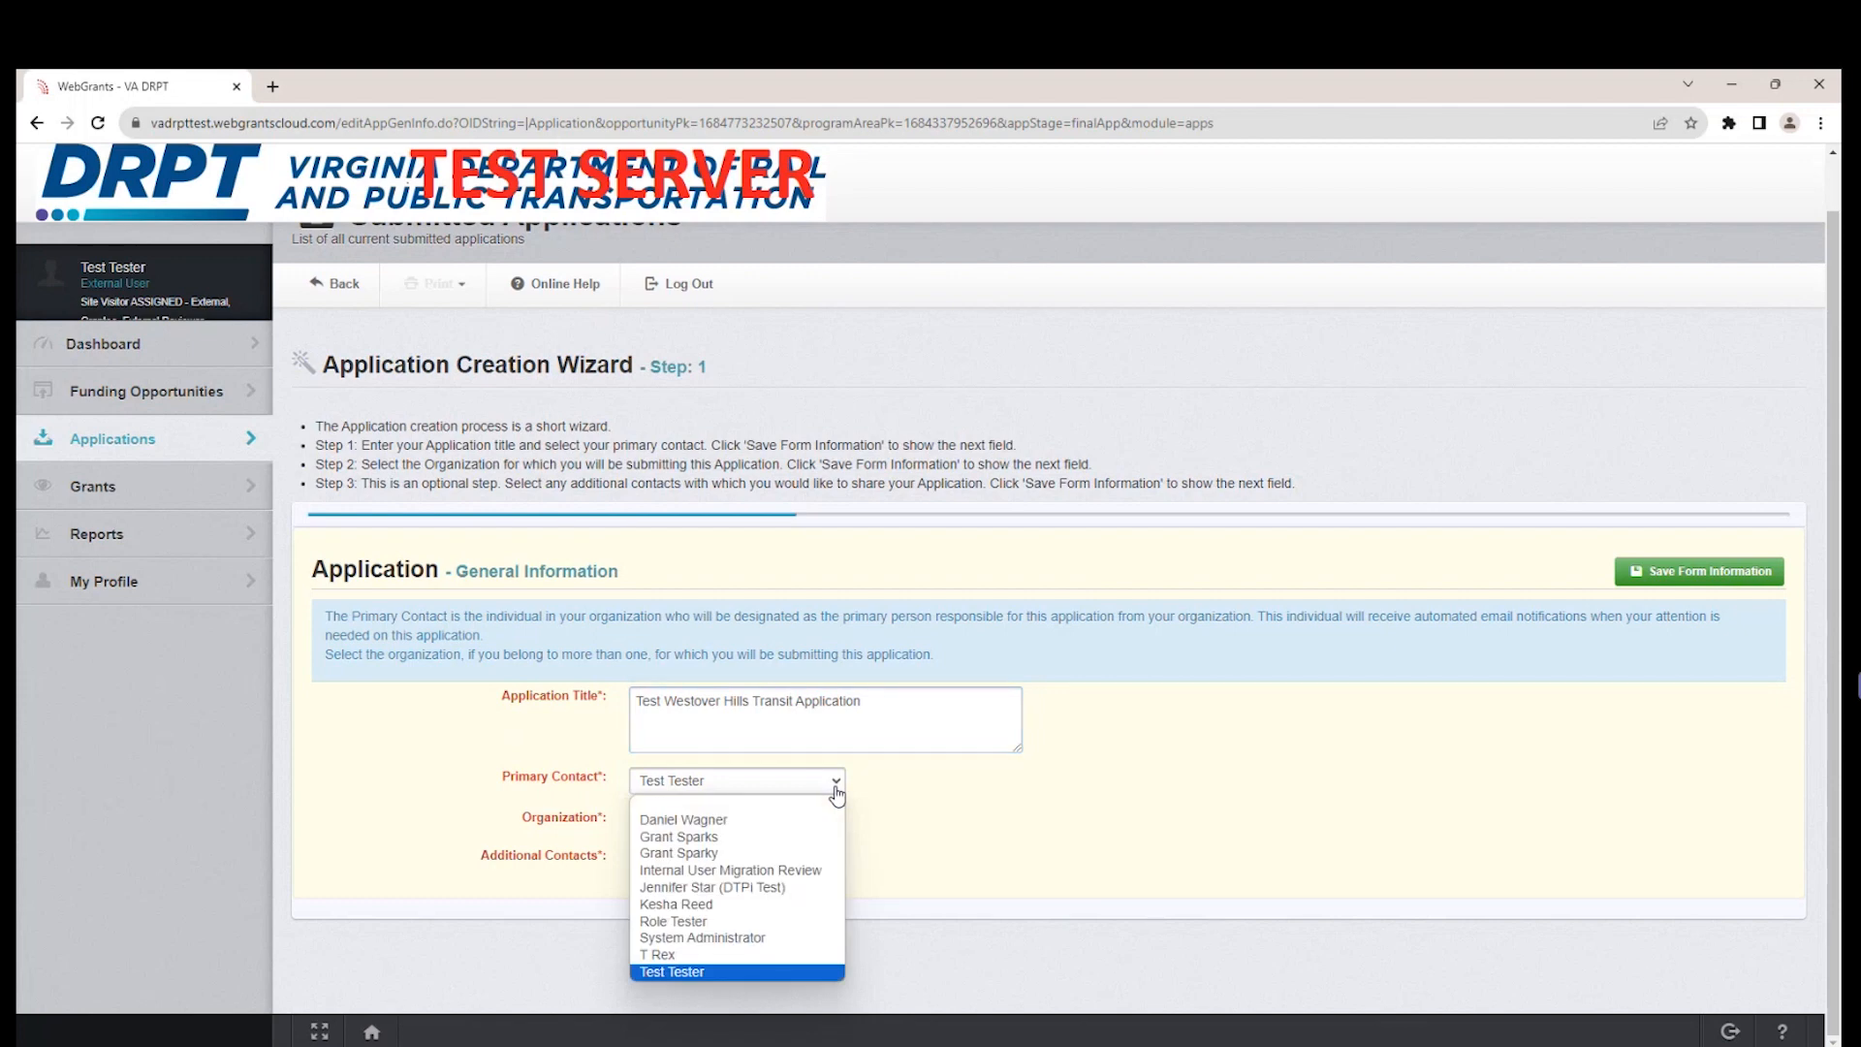
pyautogui.click(729, 971)
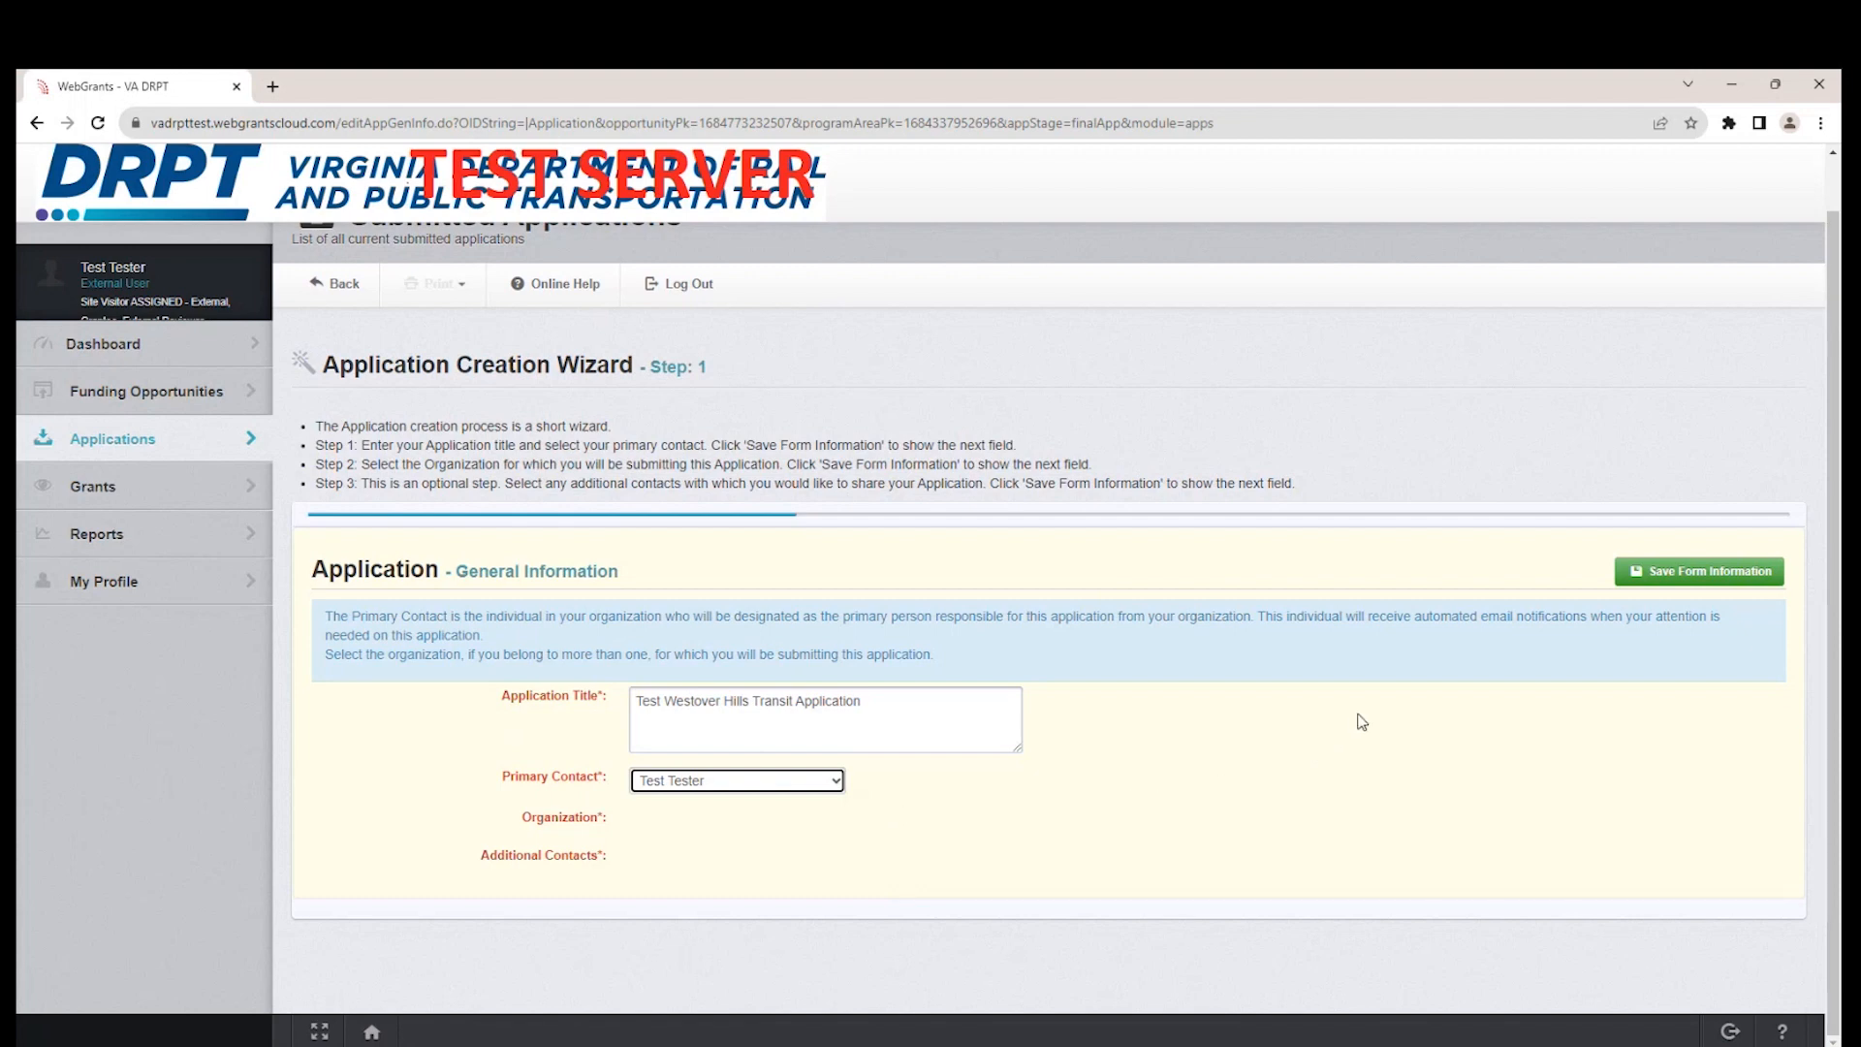
pyautogui.click(1702, 584)
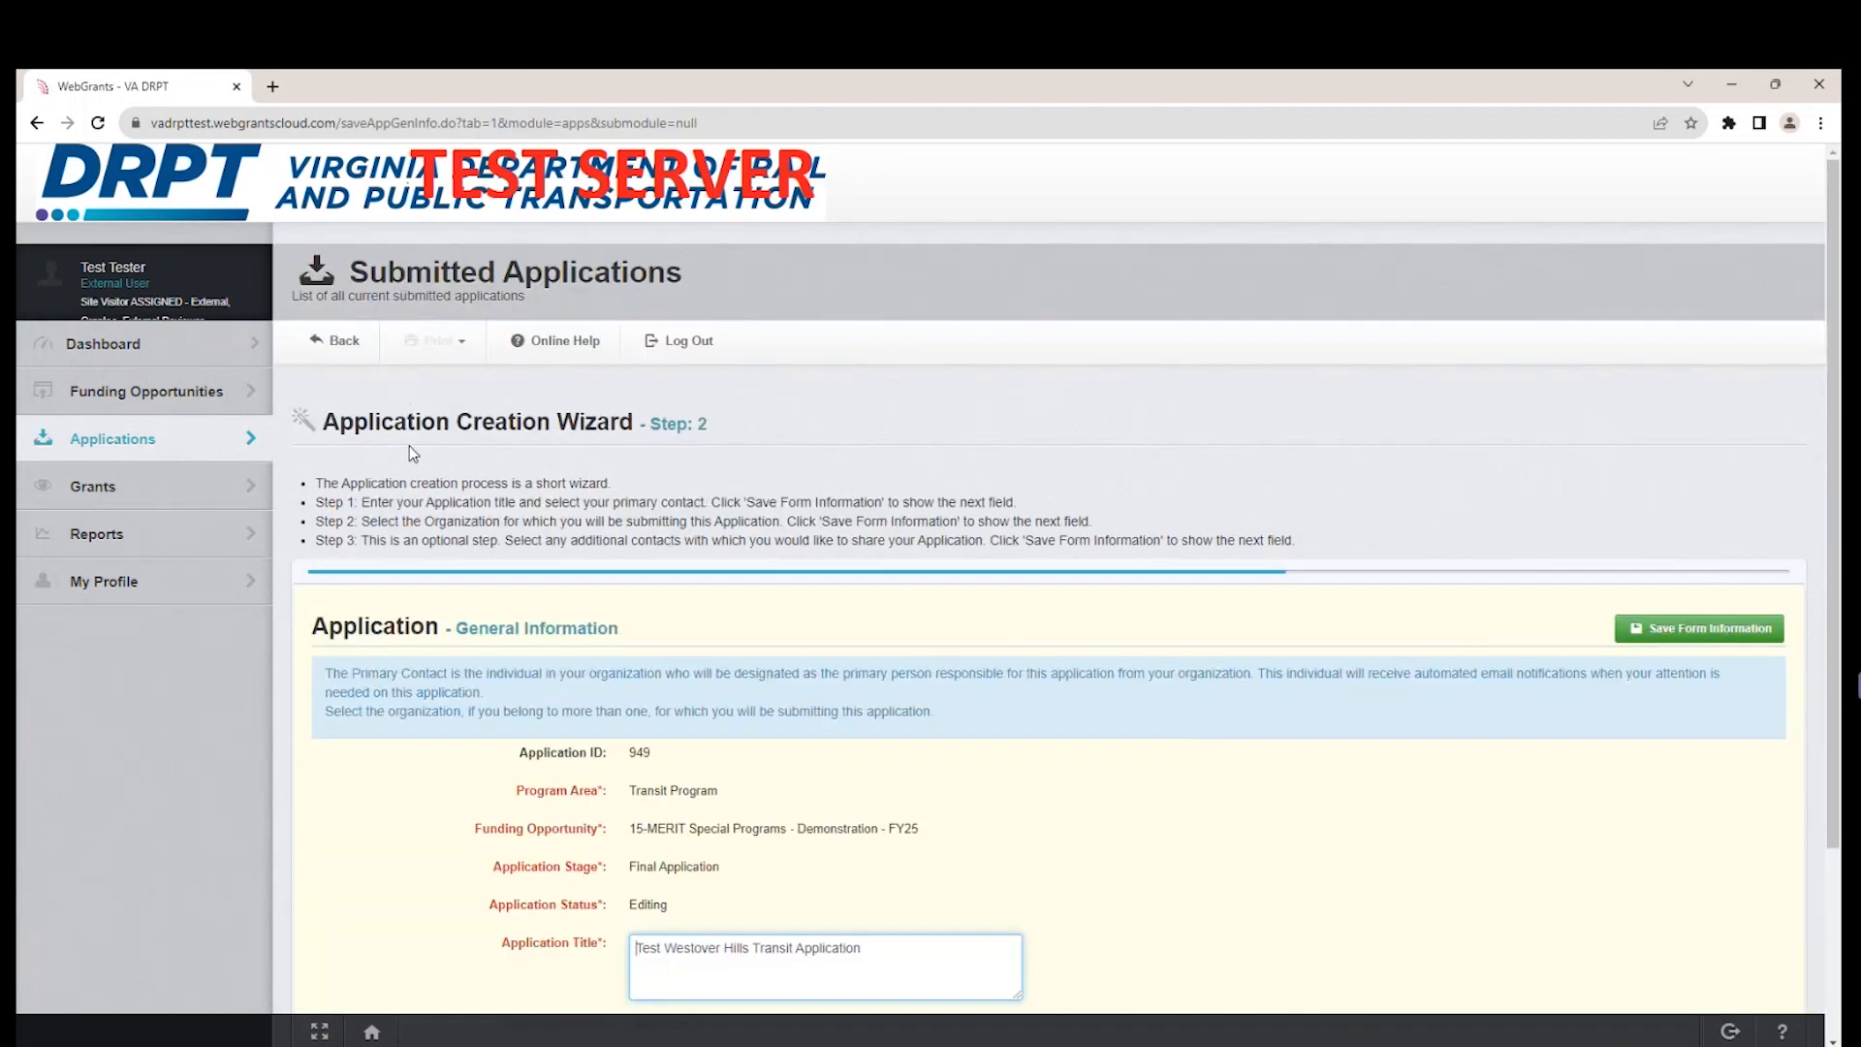
pyautogui.scroll(-2, 1153, 766)
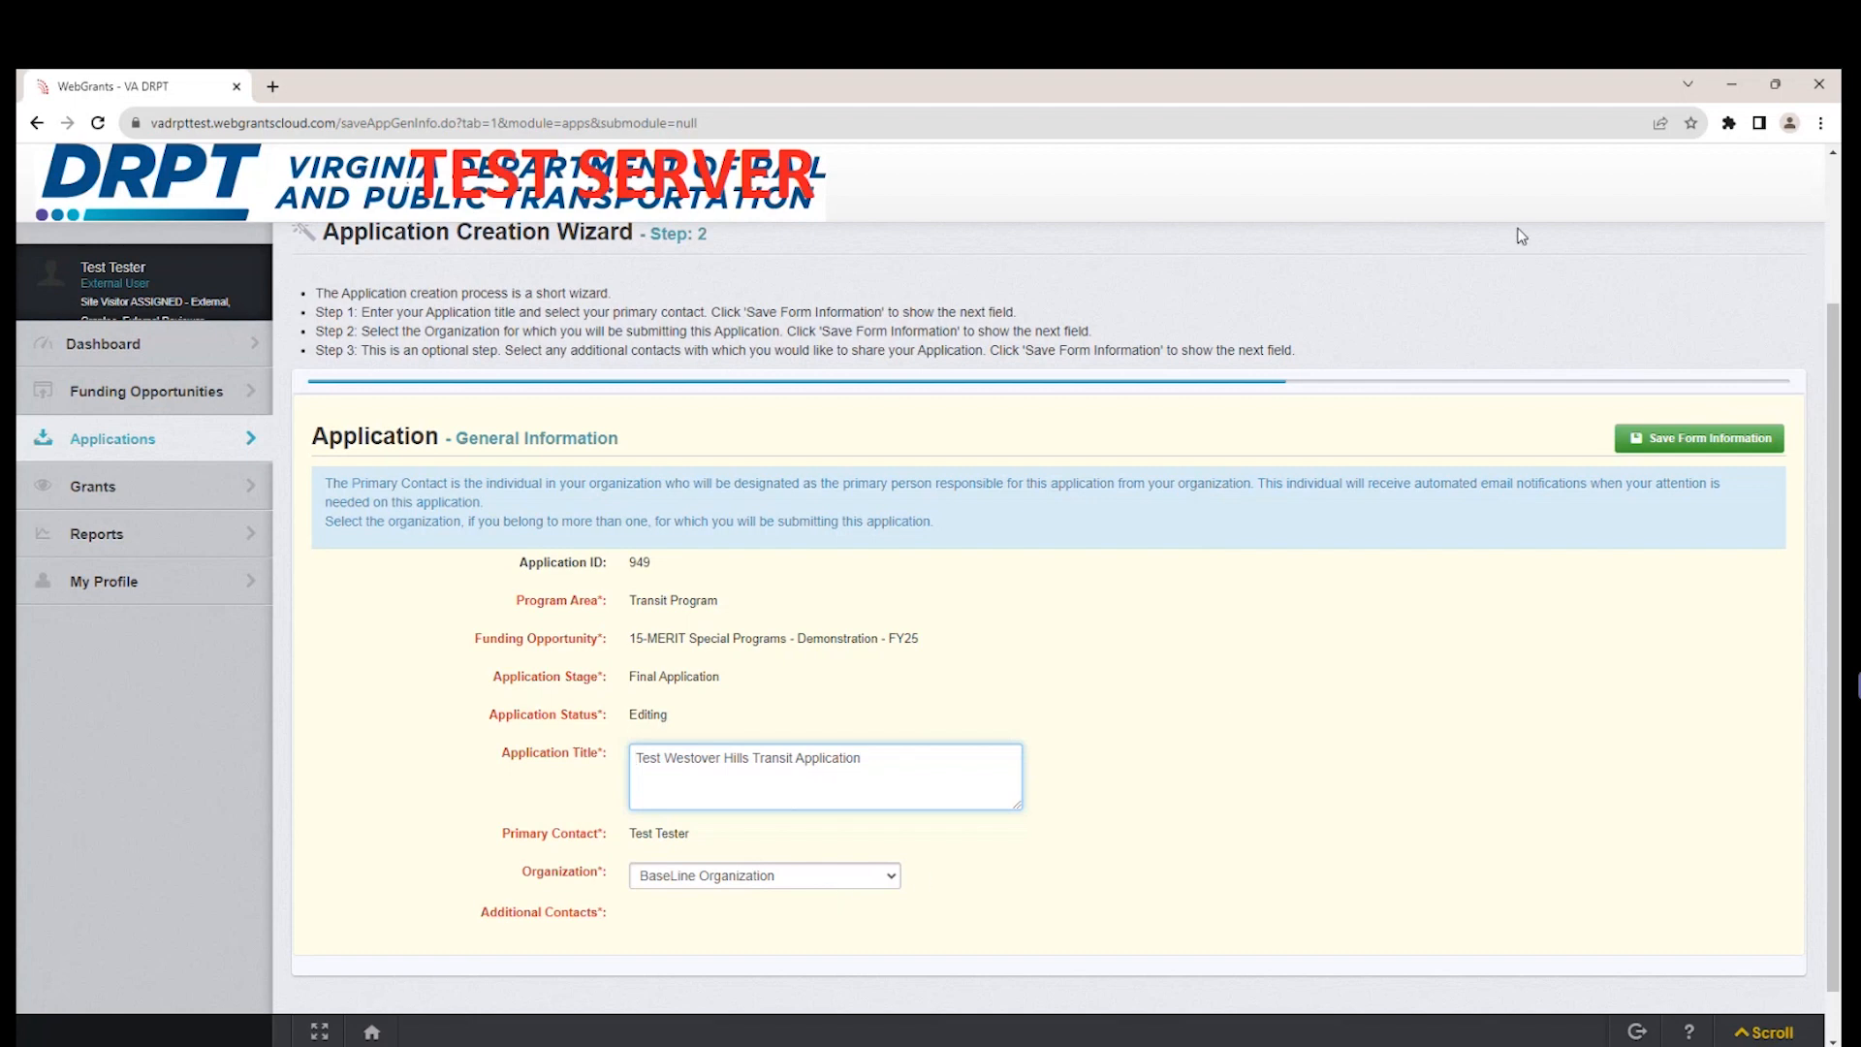
pyautogui.click(1730, 446)
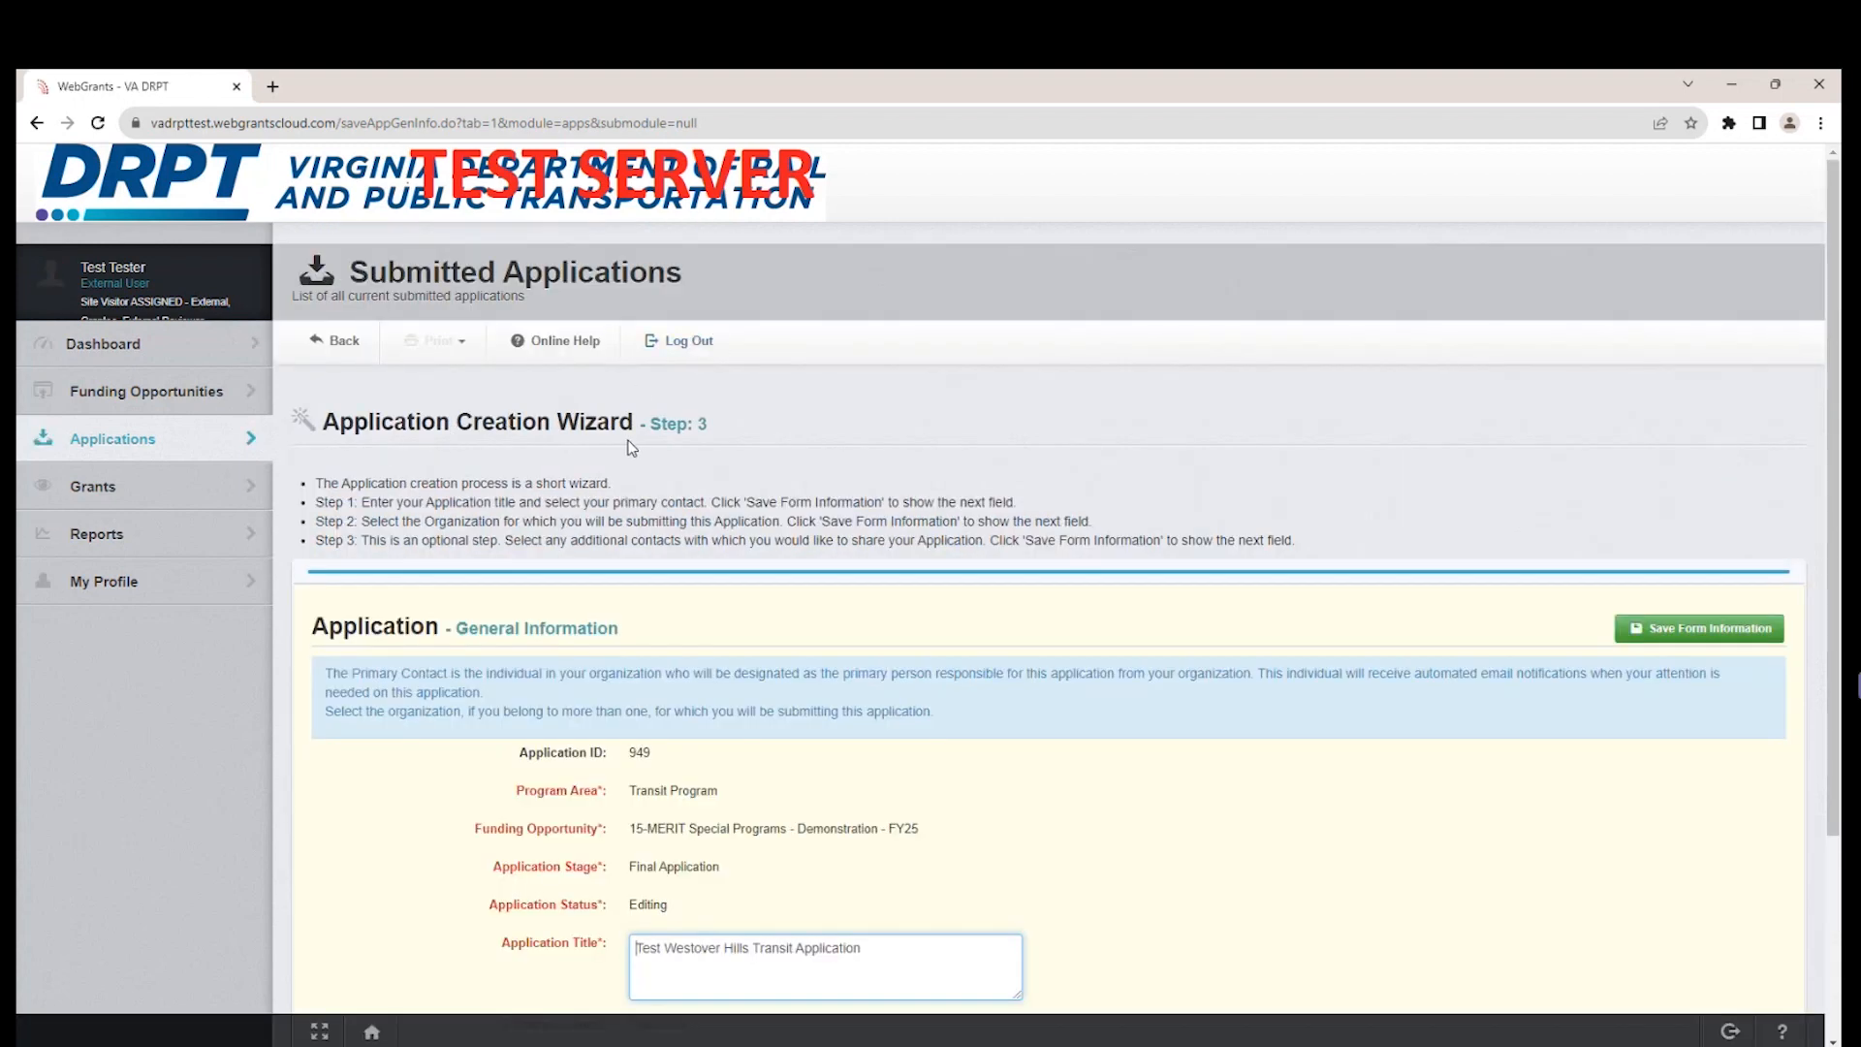
# Examine the people available as additional contacts for the application without selecting any.
pyautogui.scroll(-3, 1185, 845)
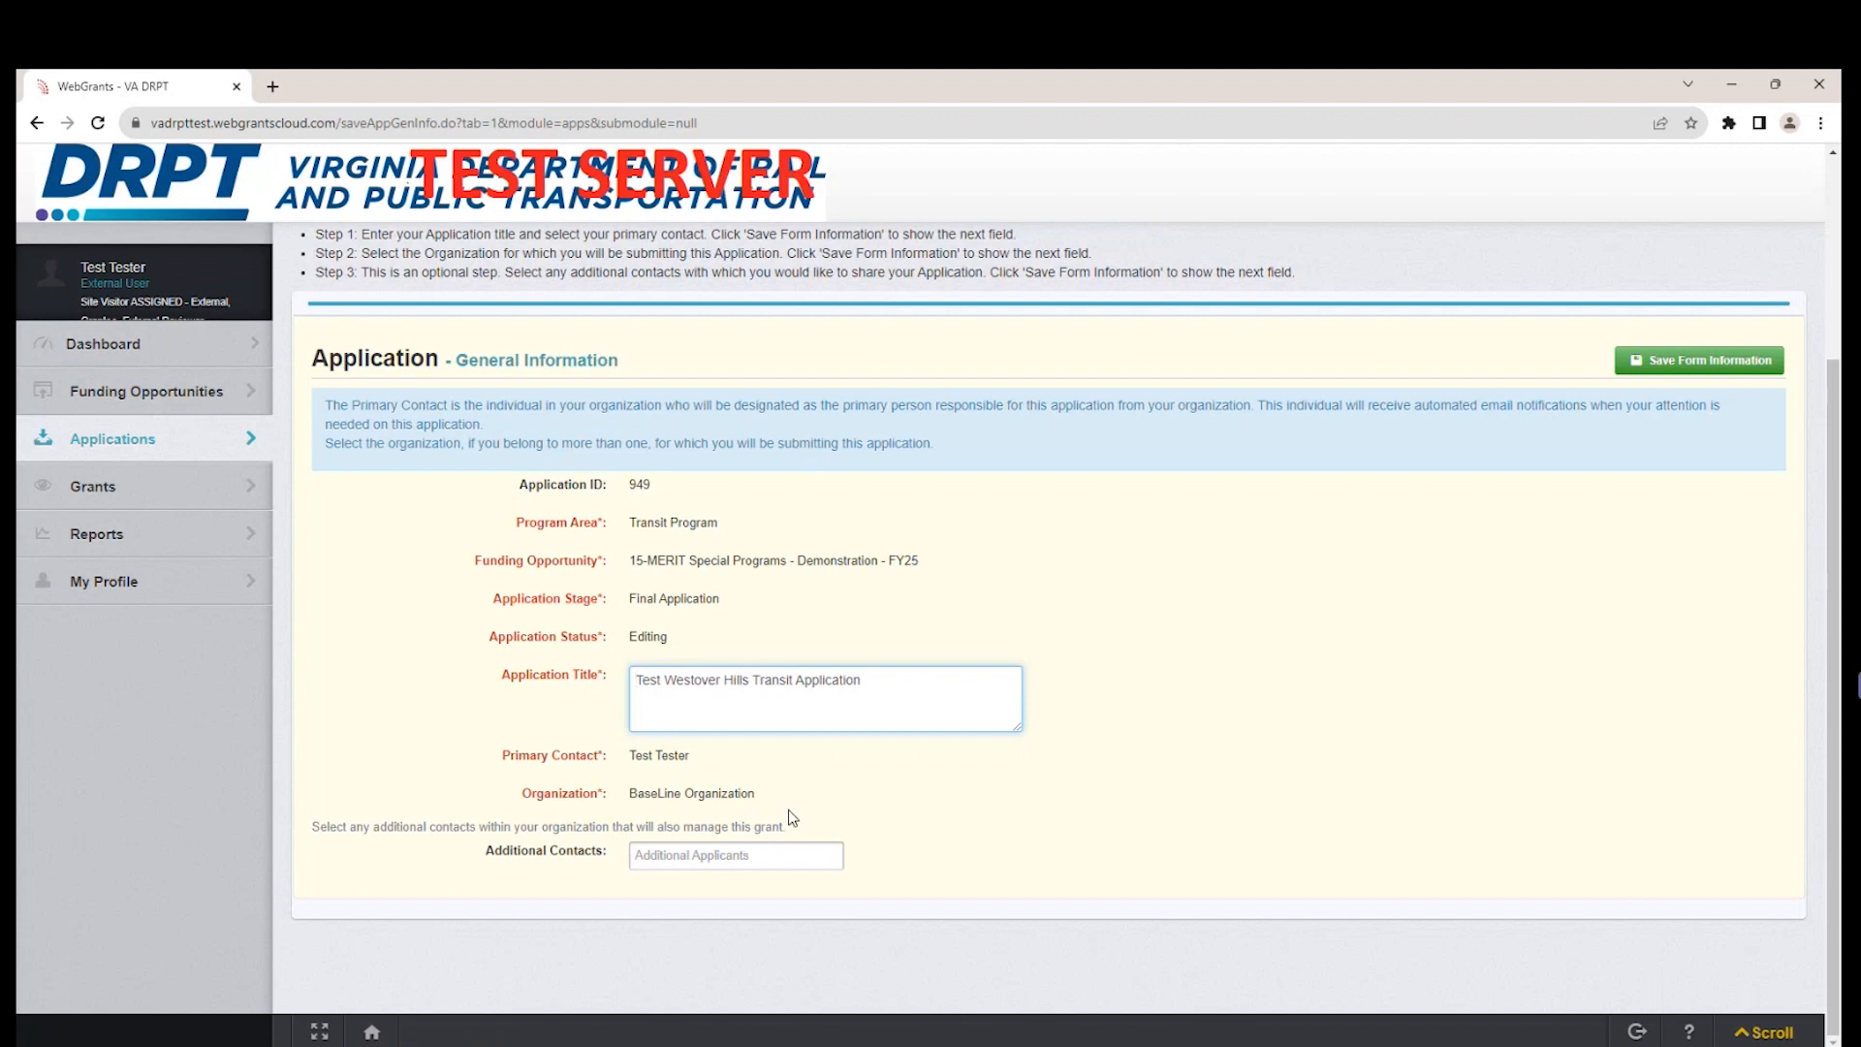
pyautogui.click(776, 851)
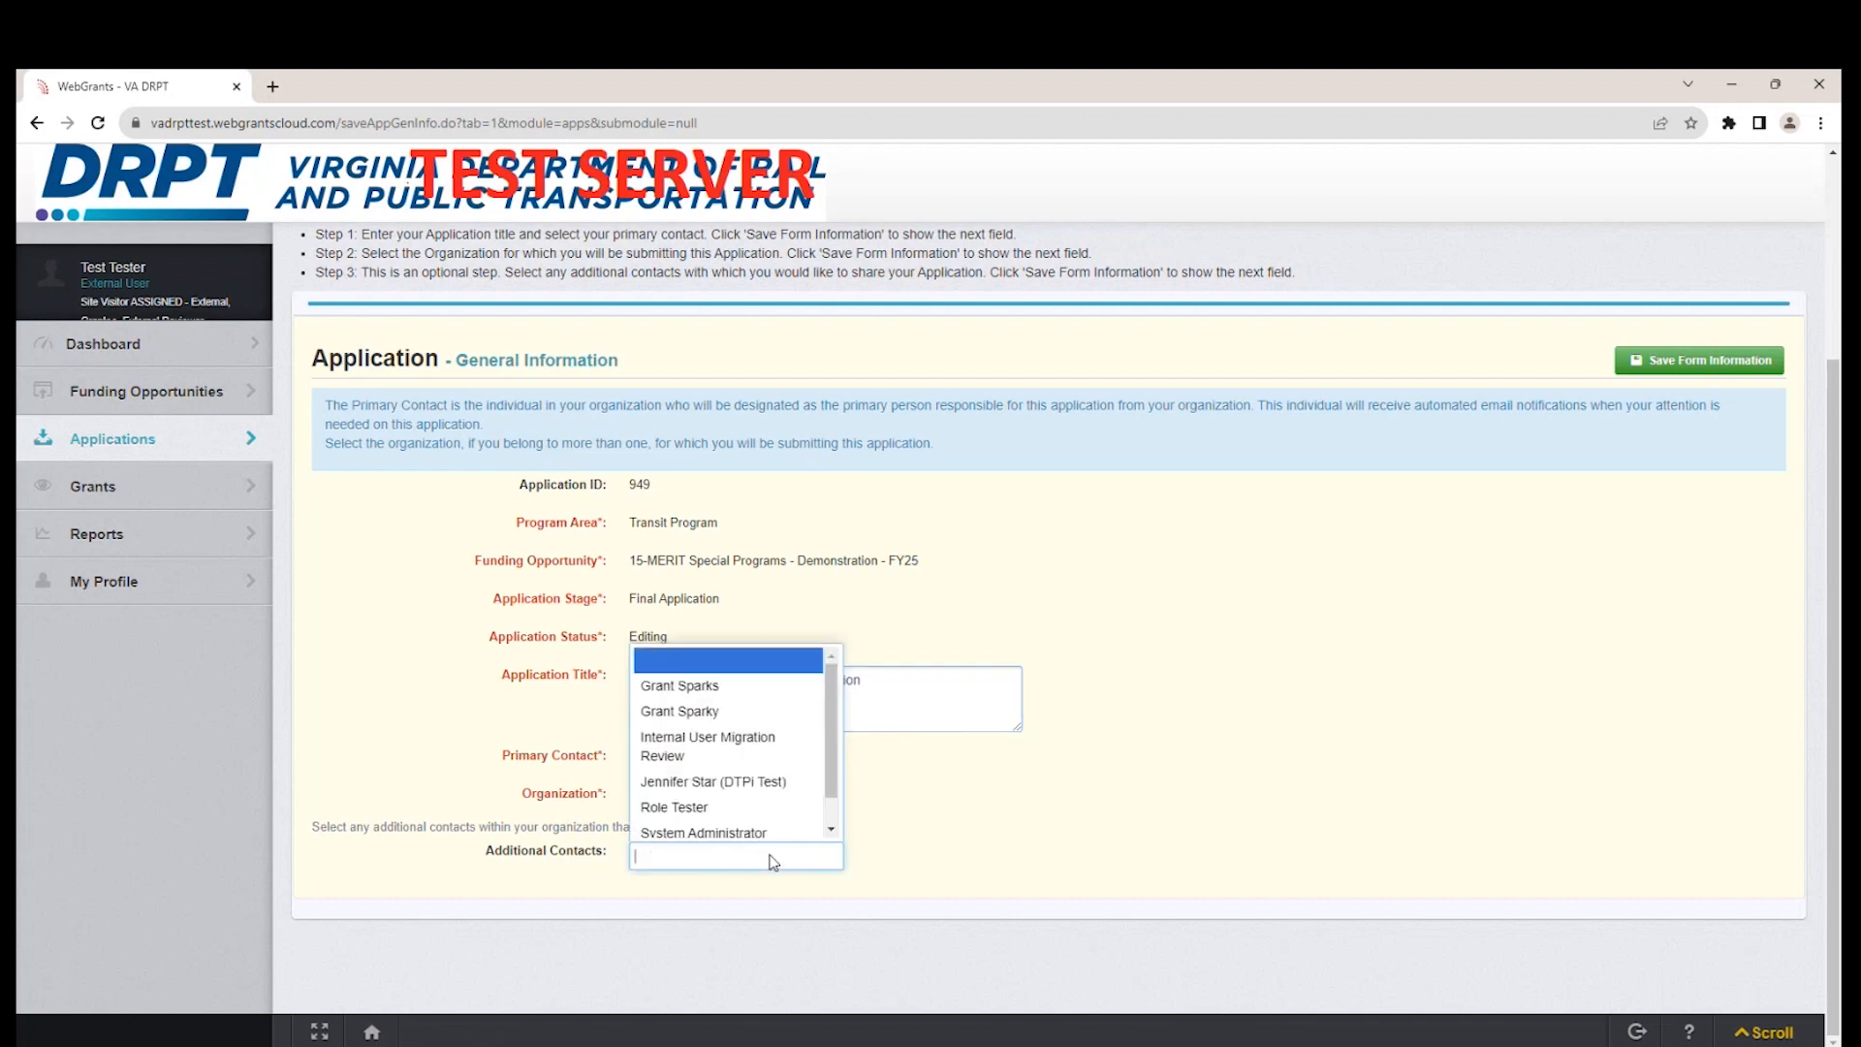
pyautogui.click(594, 902)
pyautogui.moveTo(606, 856); pyautogui.dragTo(488, 854)
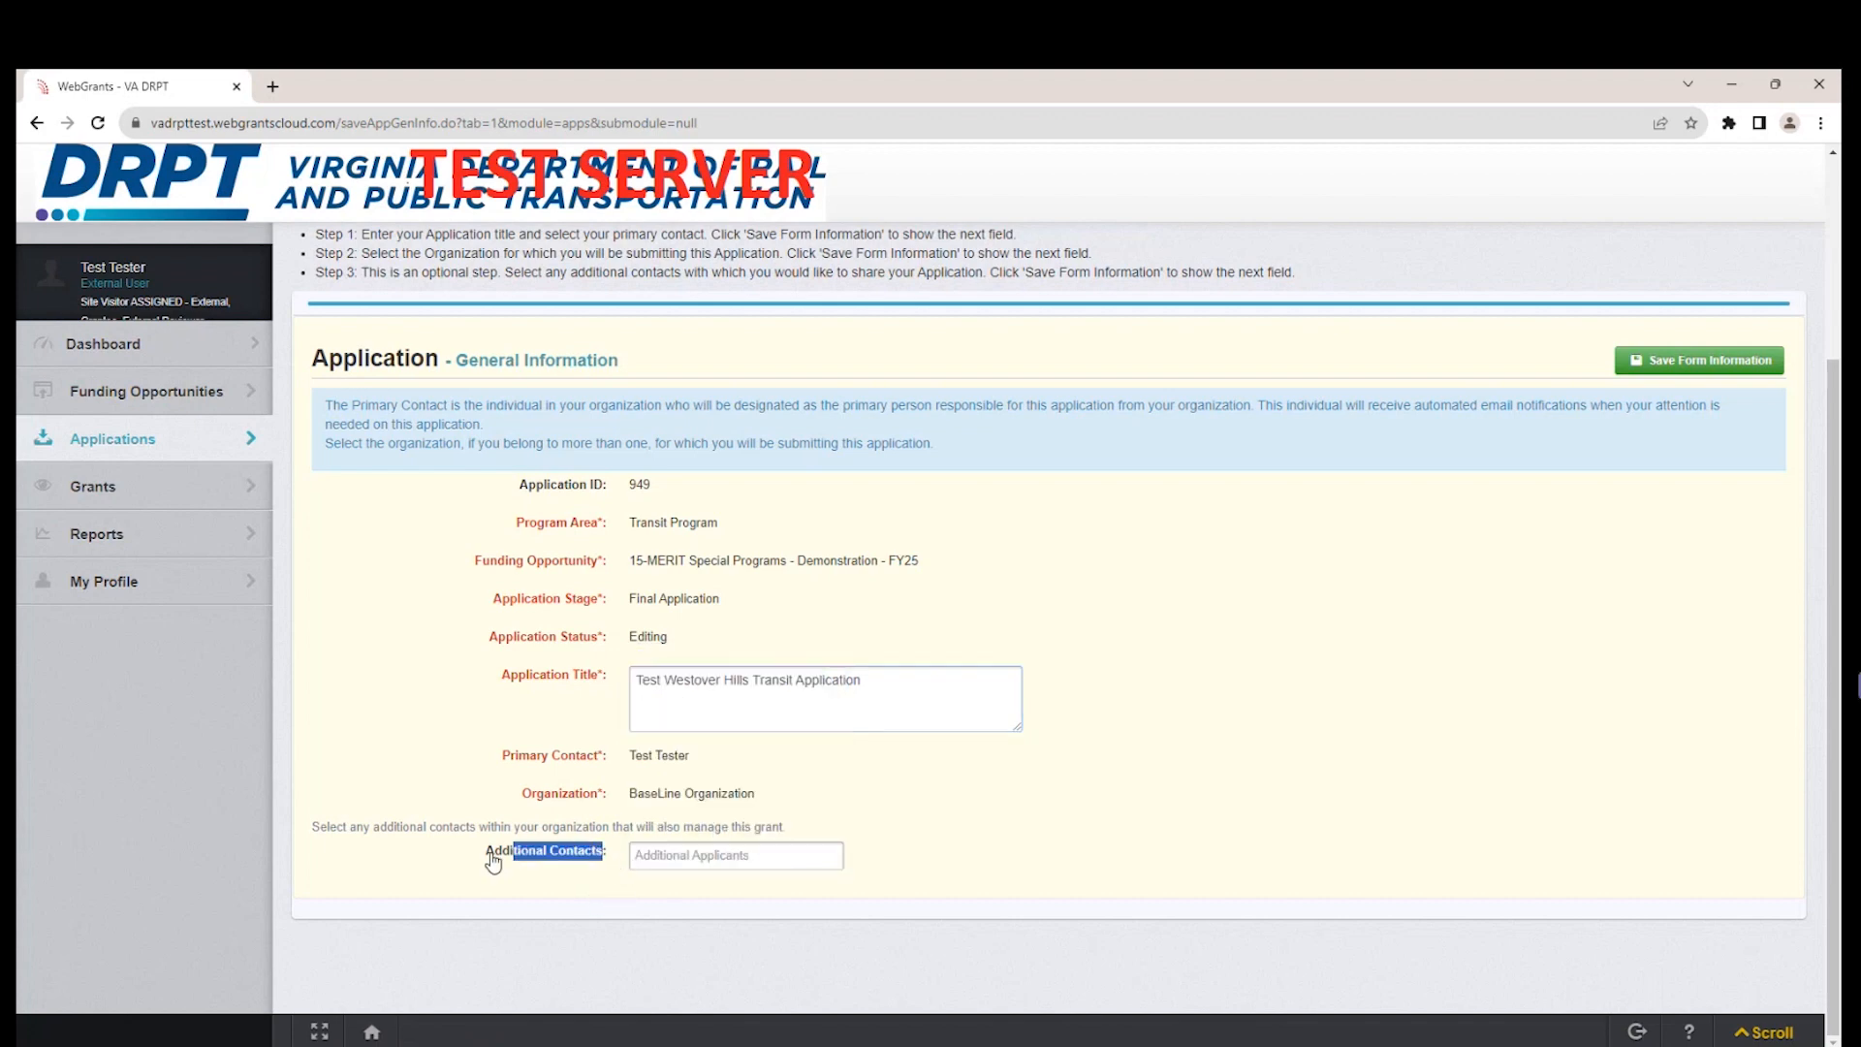
pyautogui.click(501, 878)
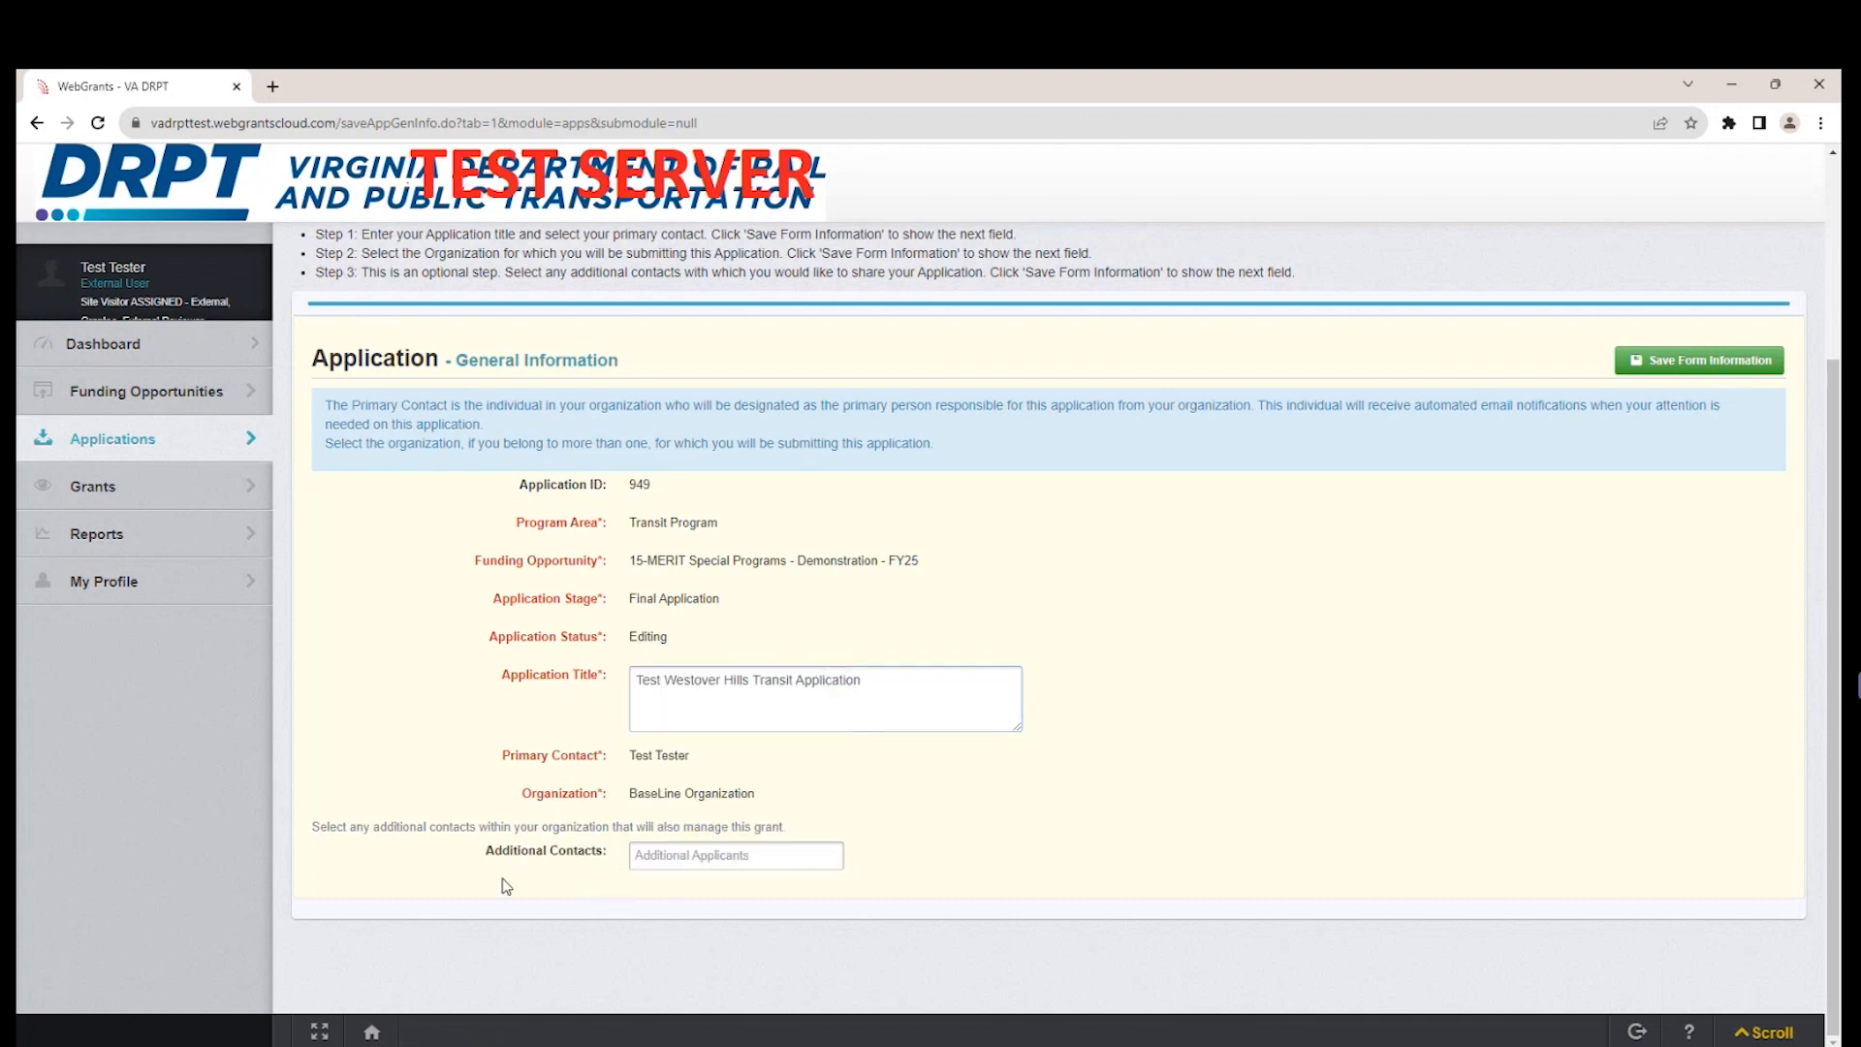
pyautogui.click(780, 857)
pyautogui.scroll(-2, 836, 756)
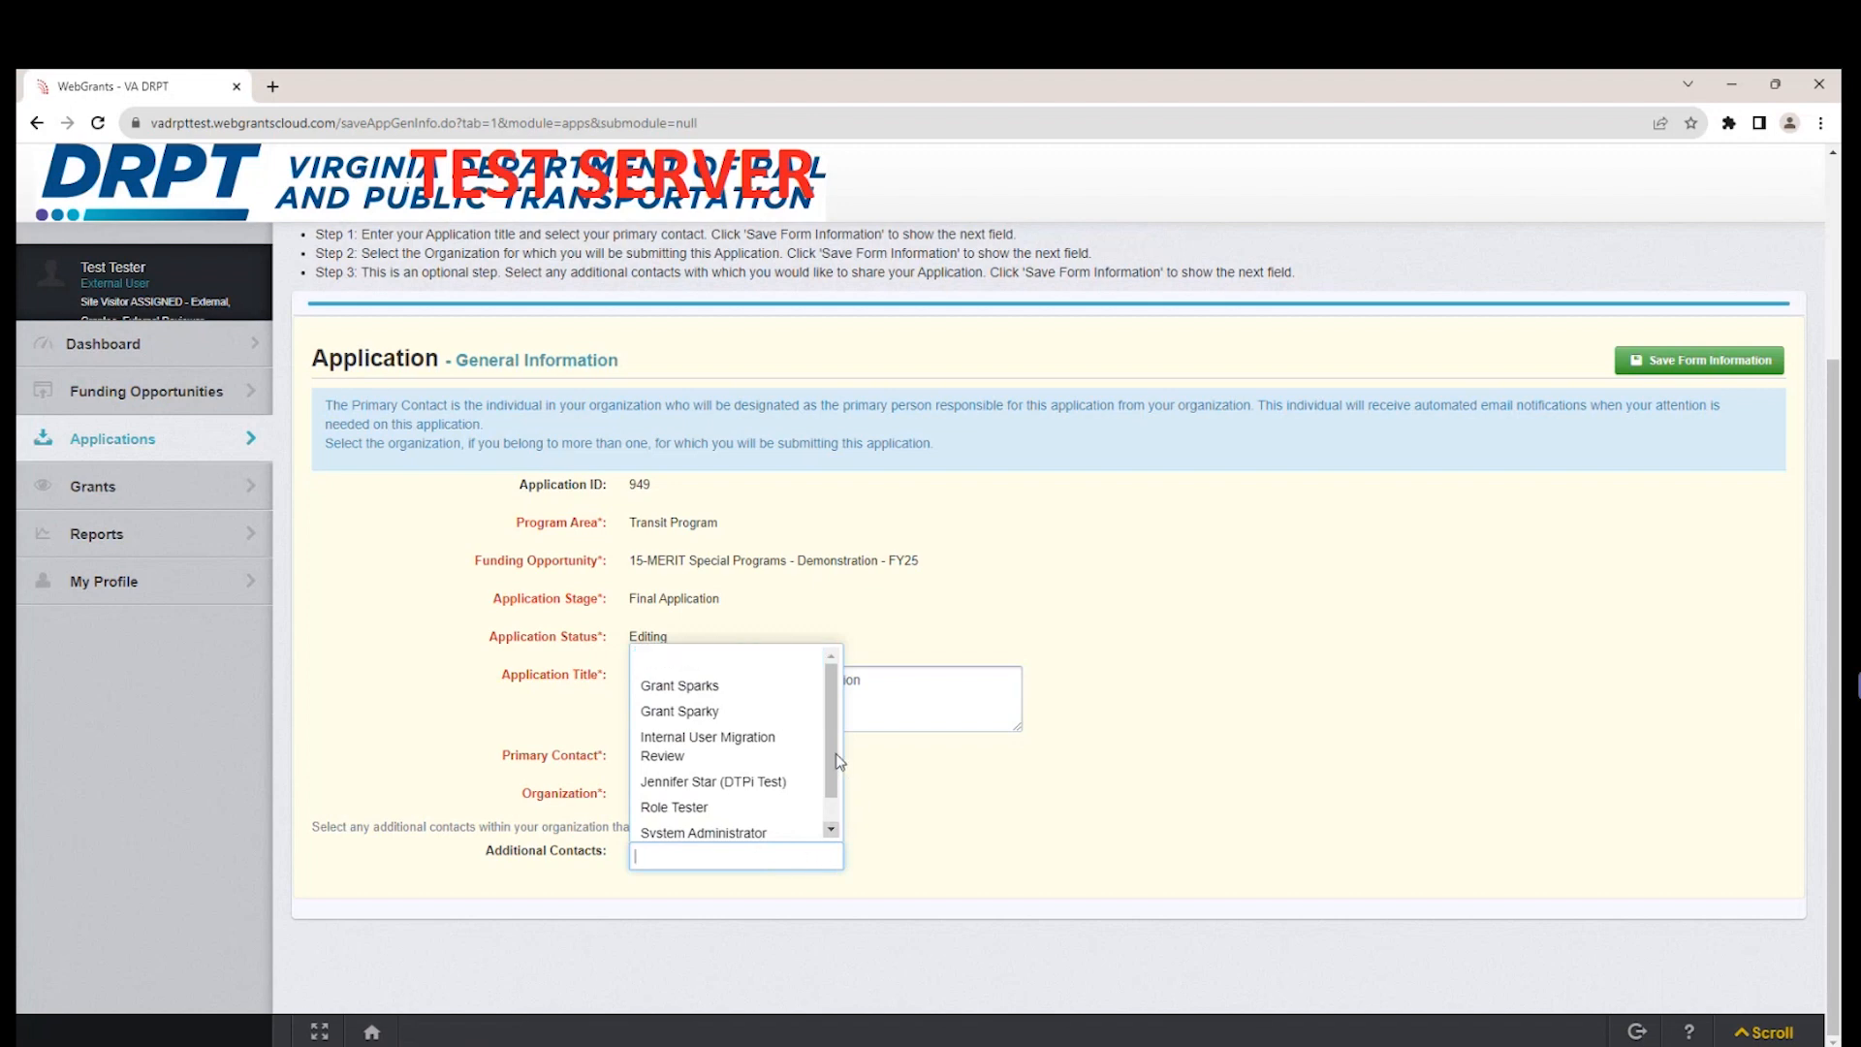
pyautogui.scroll(-1, 838, 772)
pyautogui.scroll(2, 838, 756)
pyautogui.scroll(-2, 838, 744)
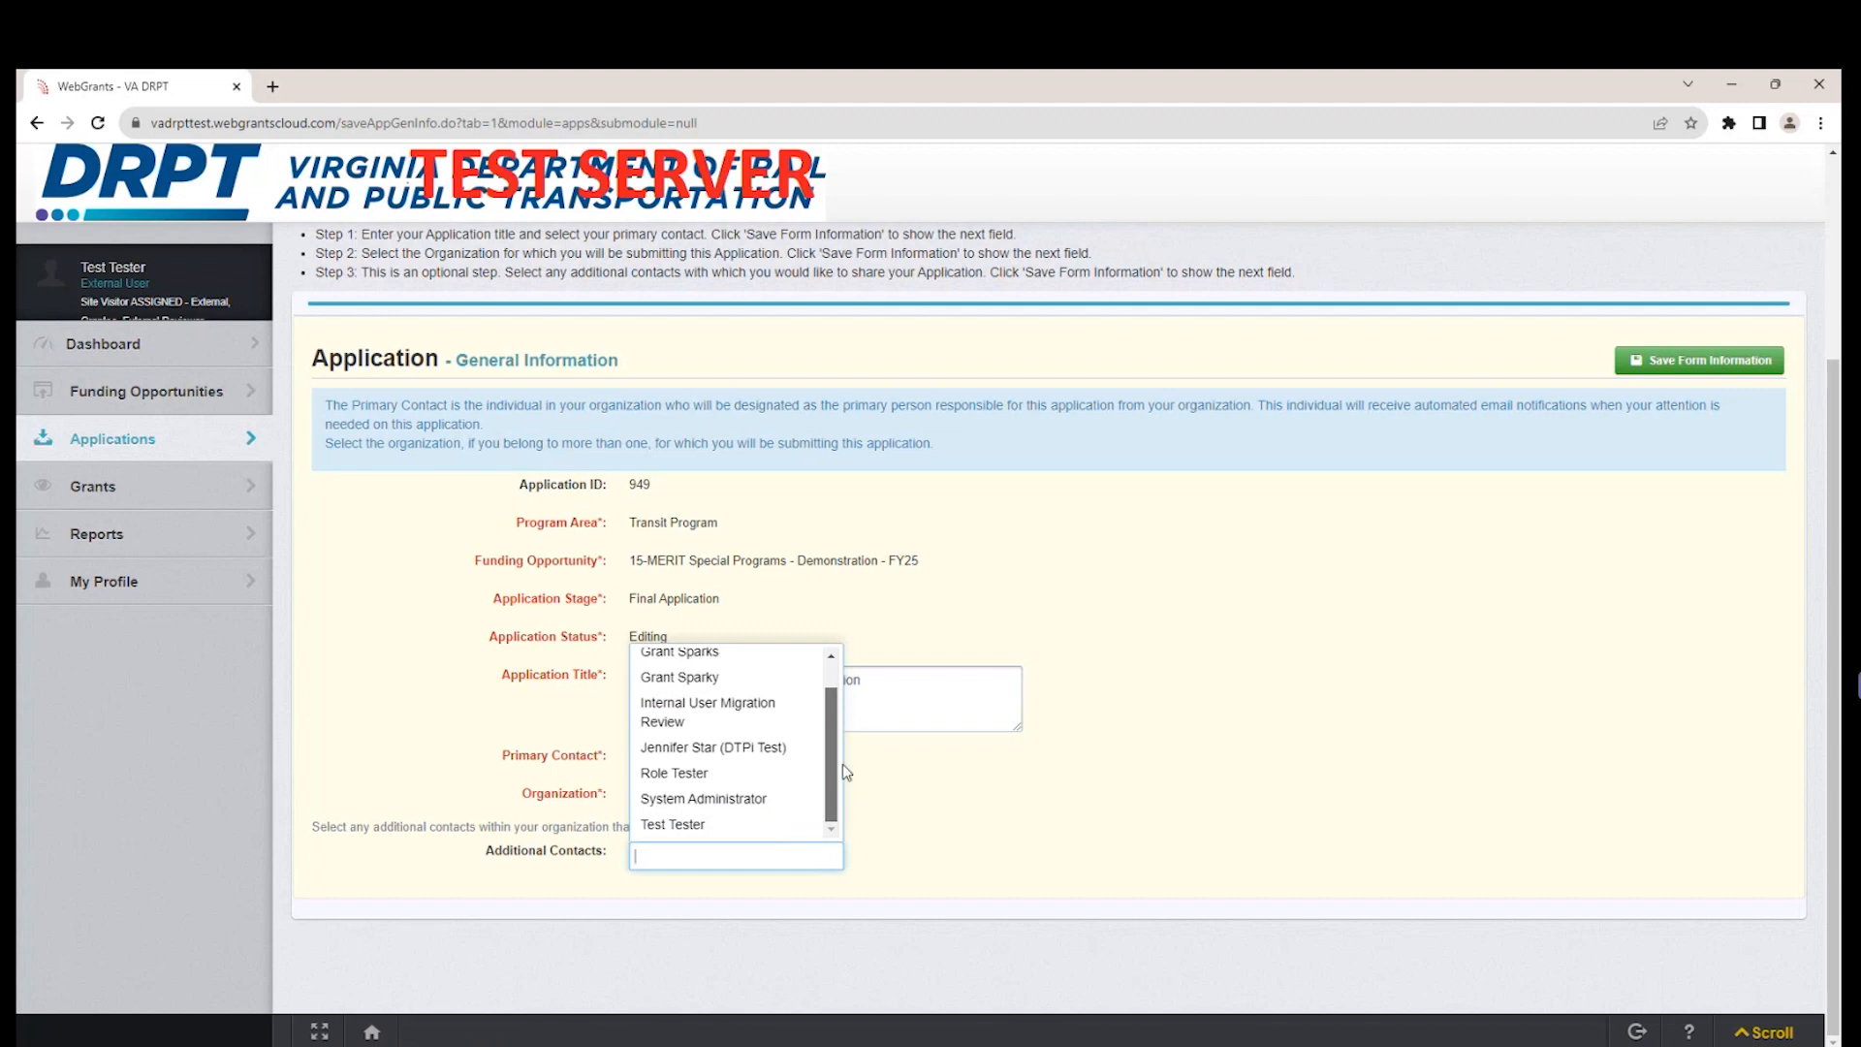
pyautogui.click(1012, 809)
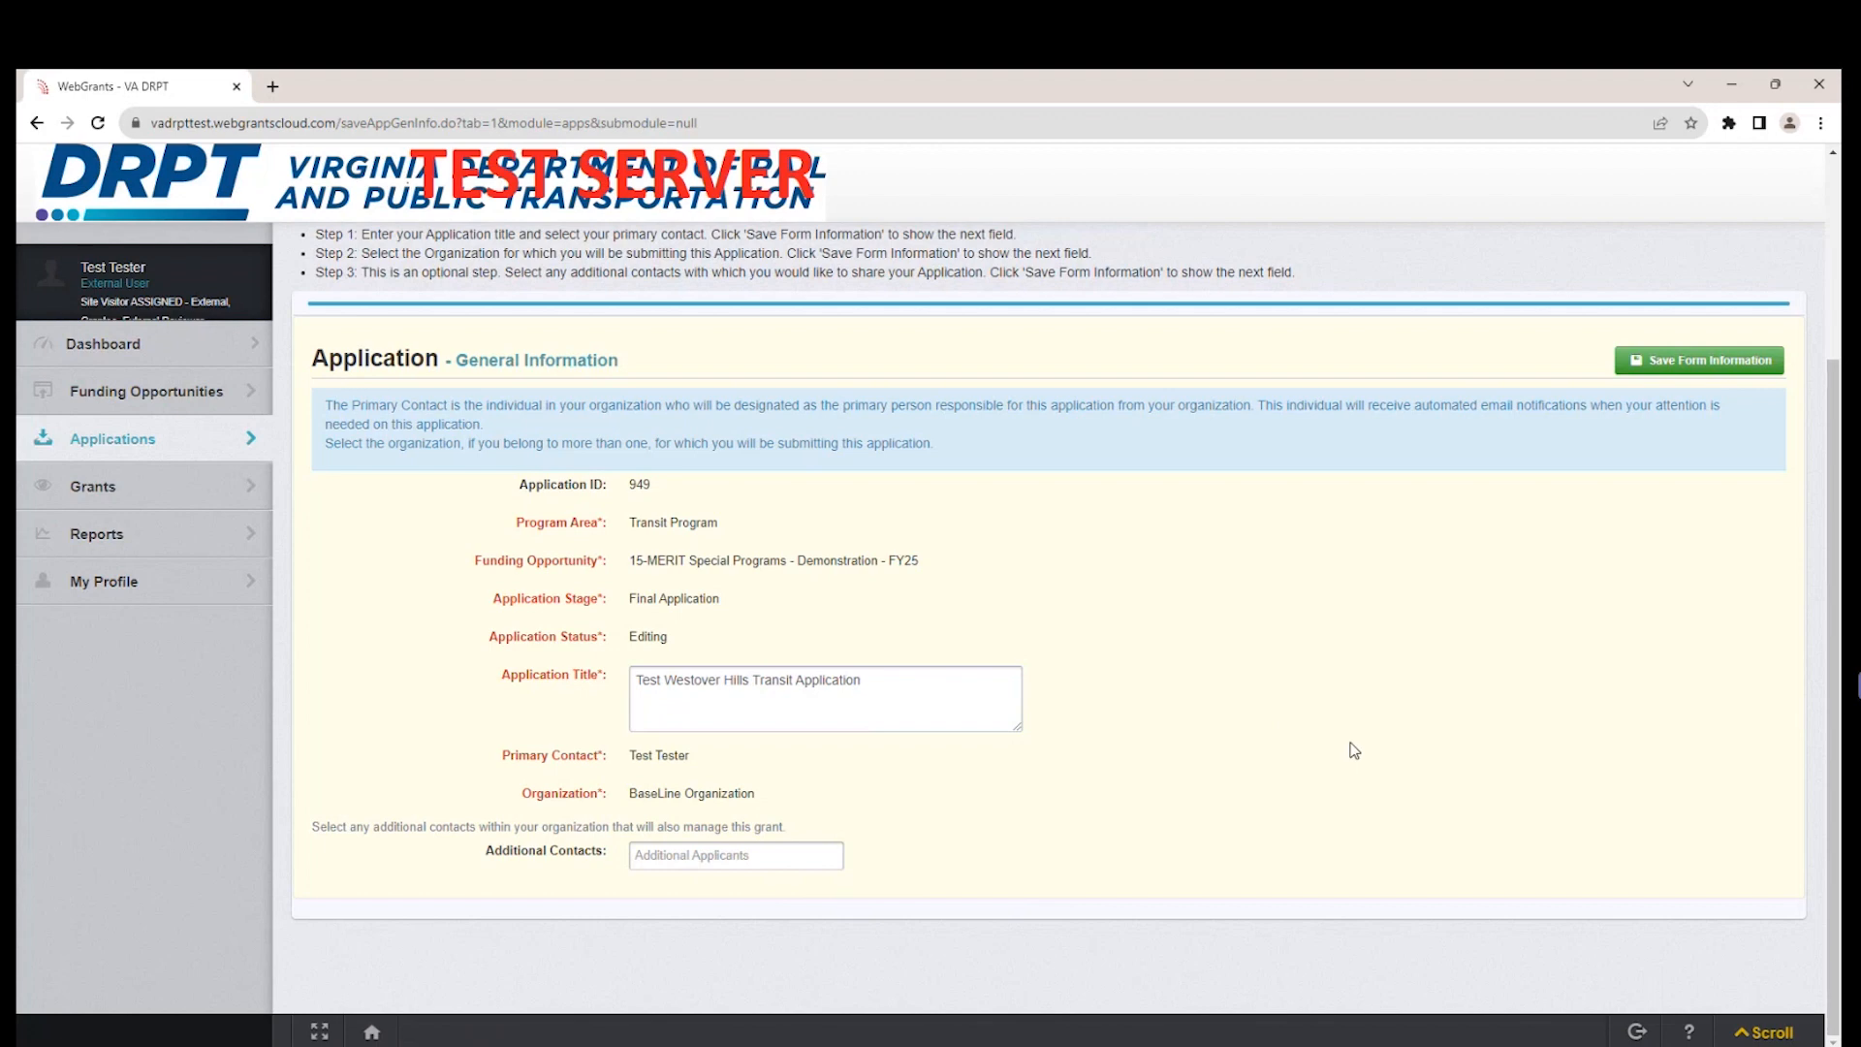
# Save the general information without additional contacts and open the Project Information - Demonstration Program component.
pyautogui.click(1736, 364)
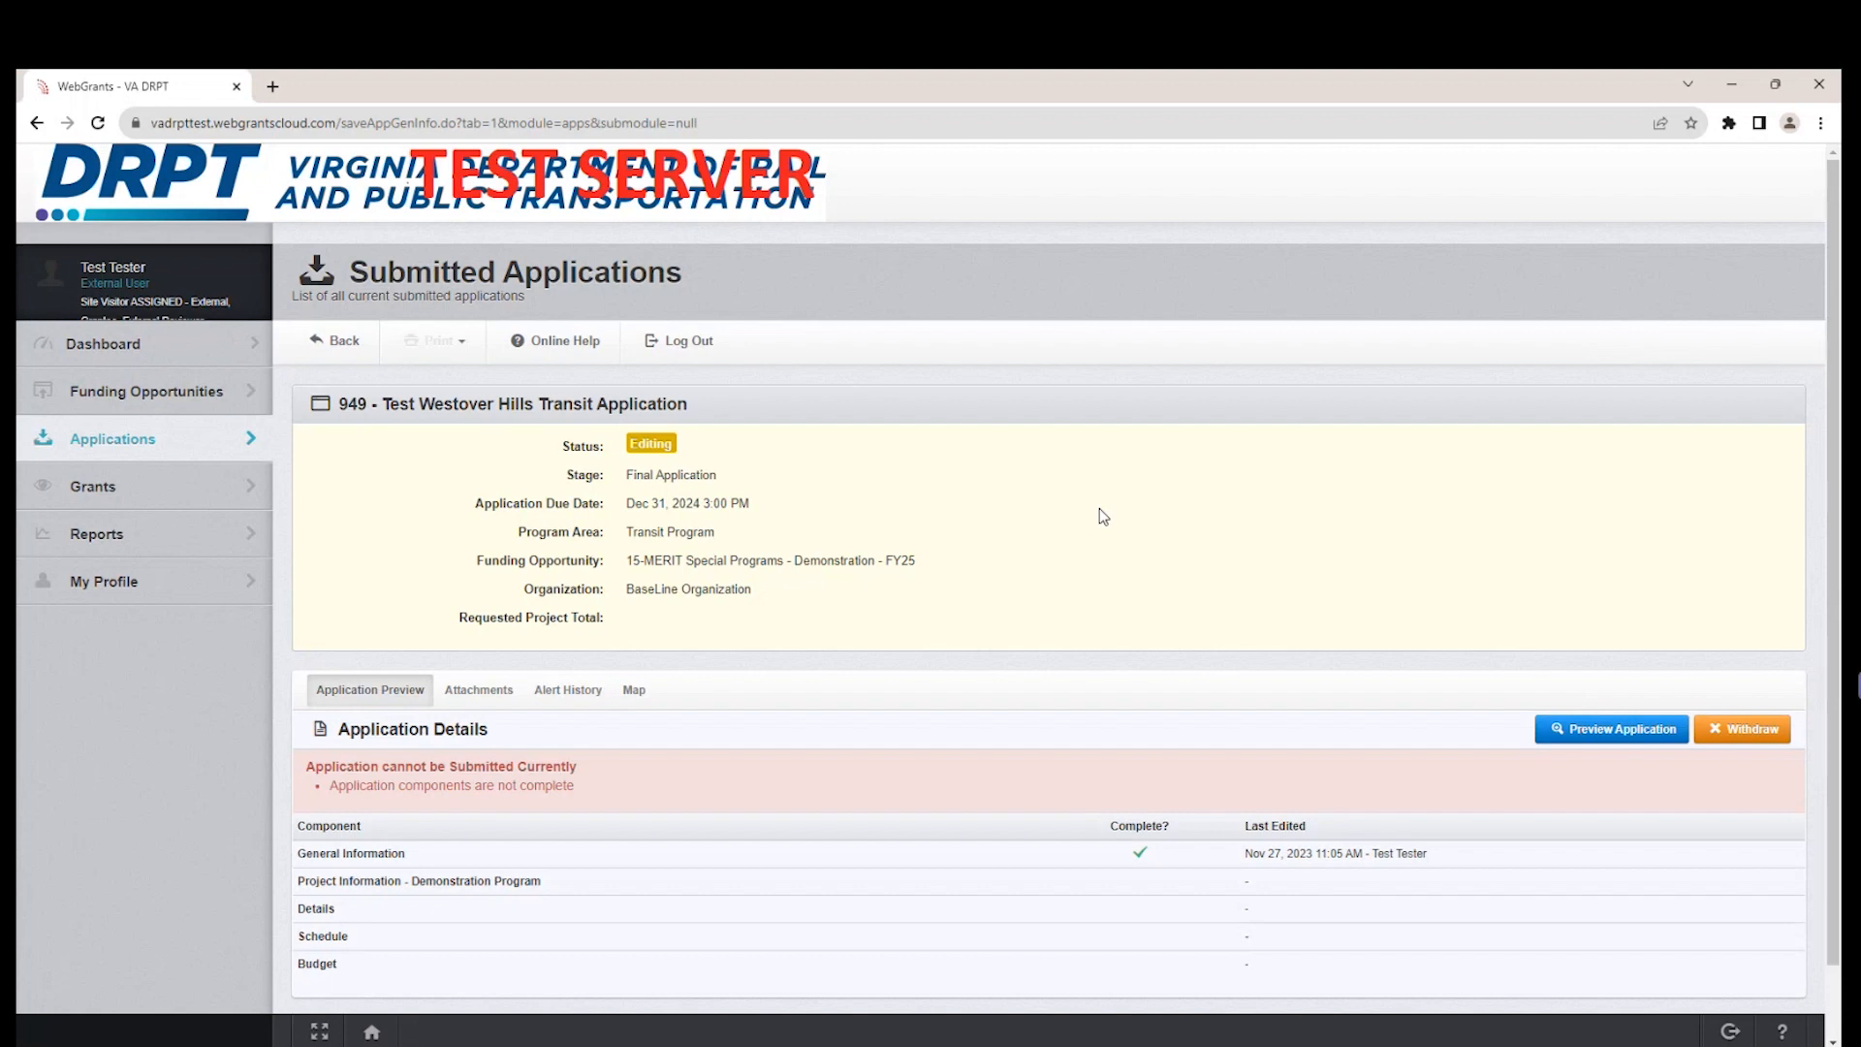
pyautogui.scroll(-1, 1099, 512)
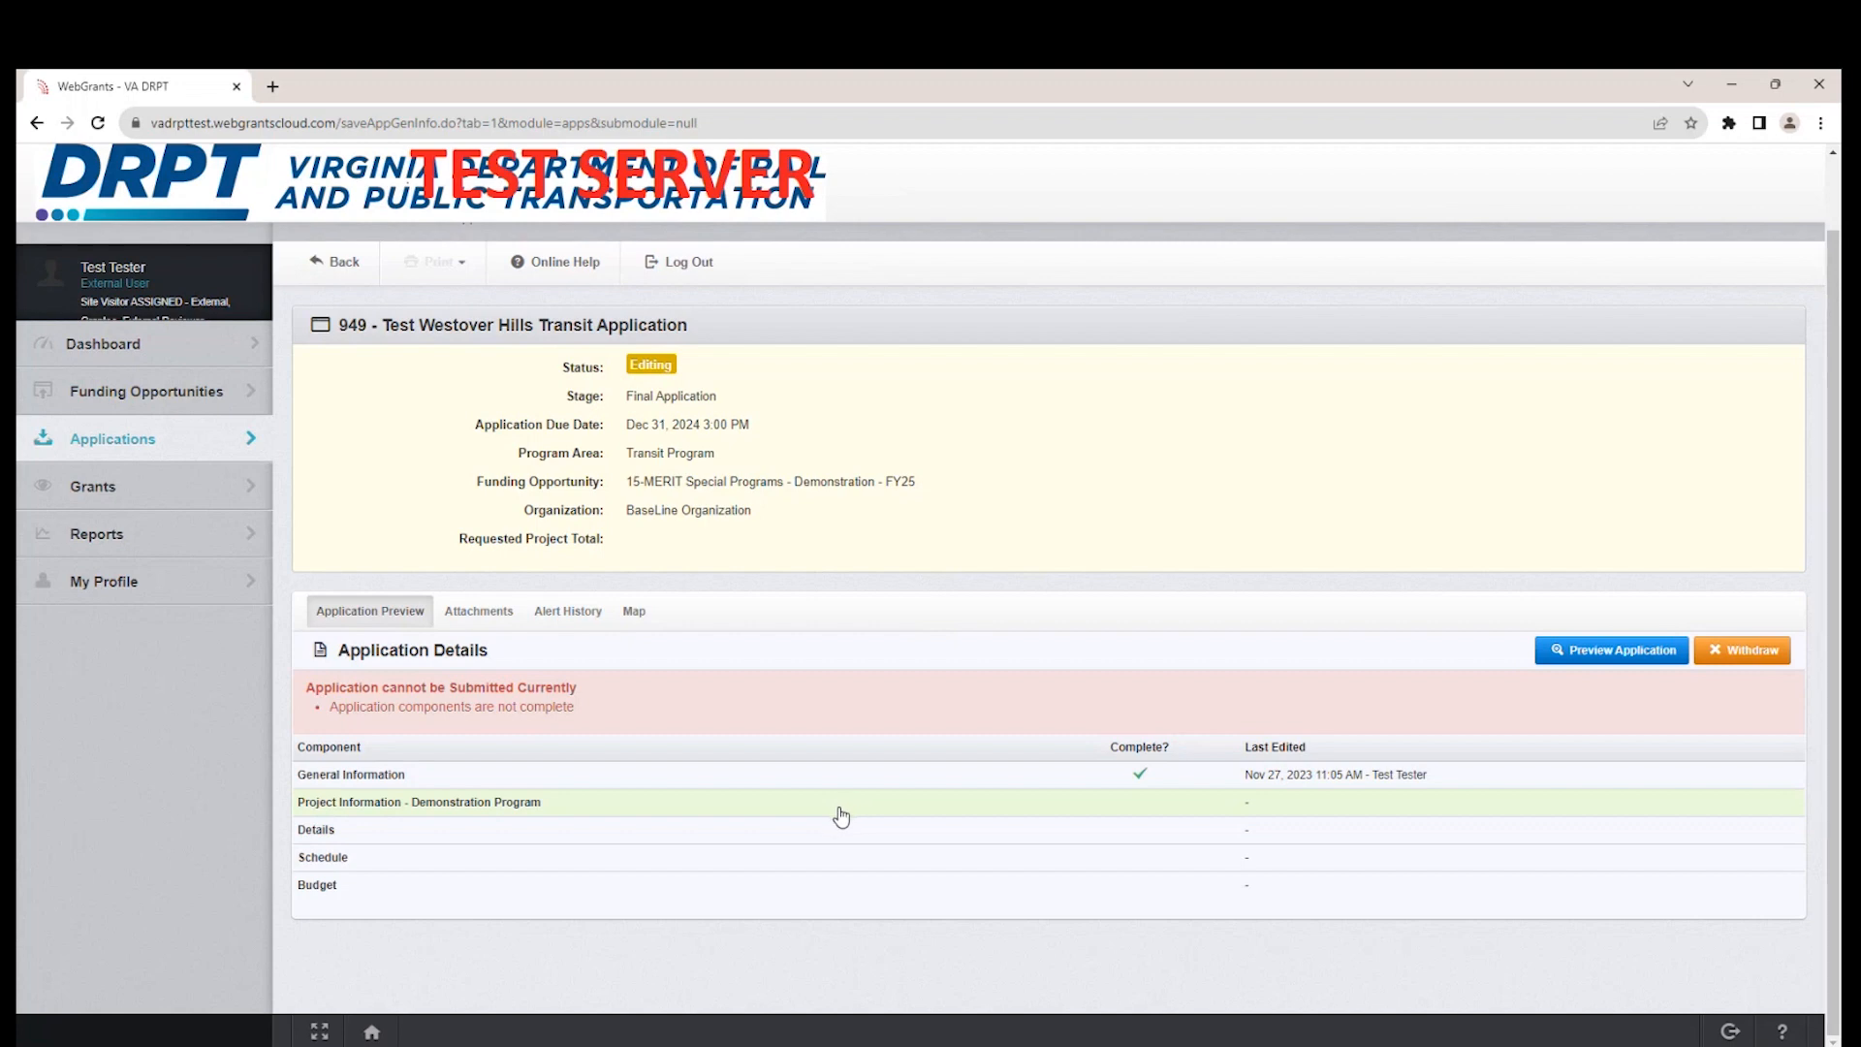
pyautogui.click(582, 812)
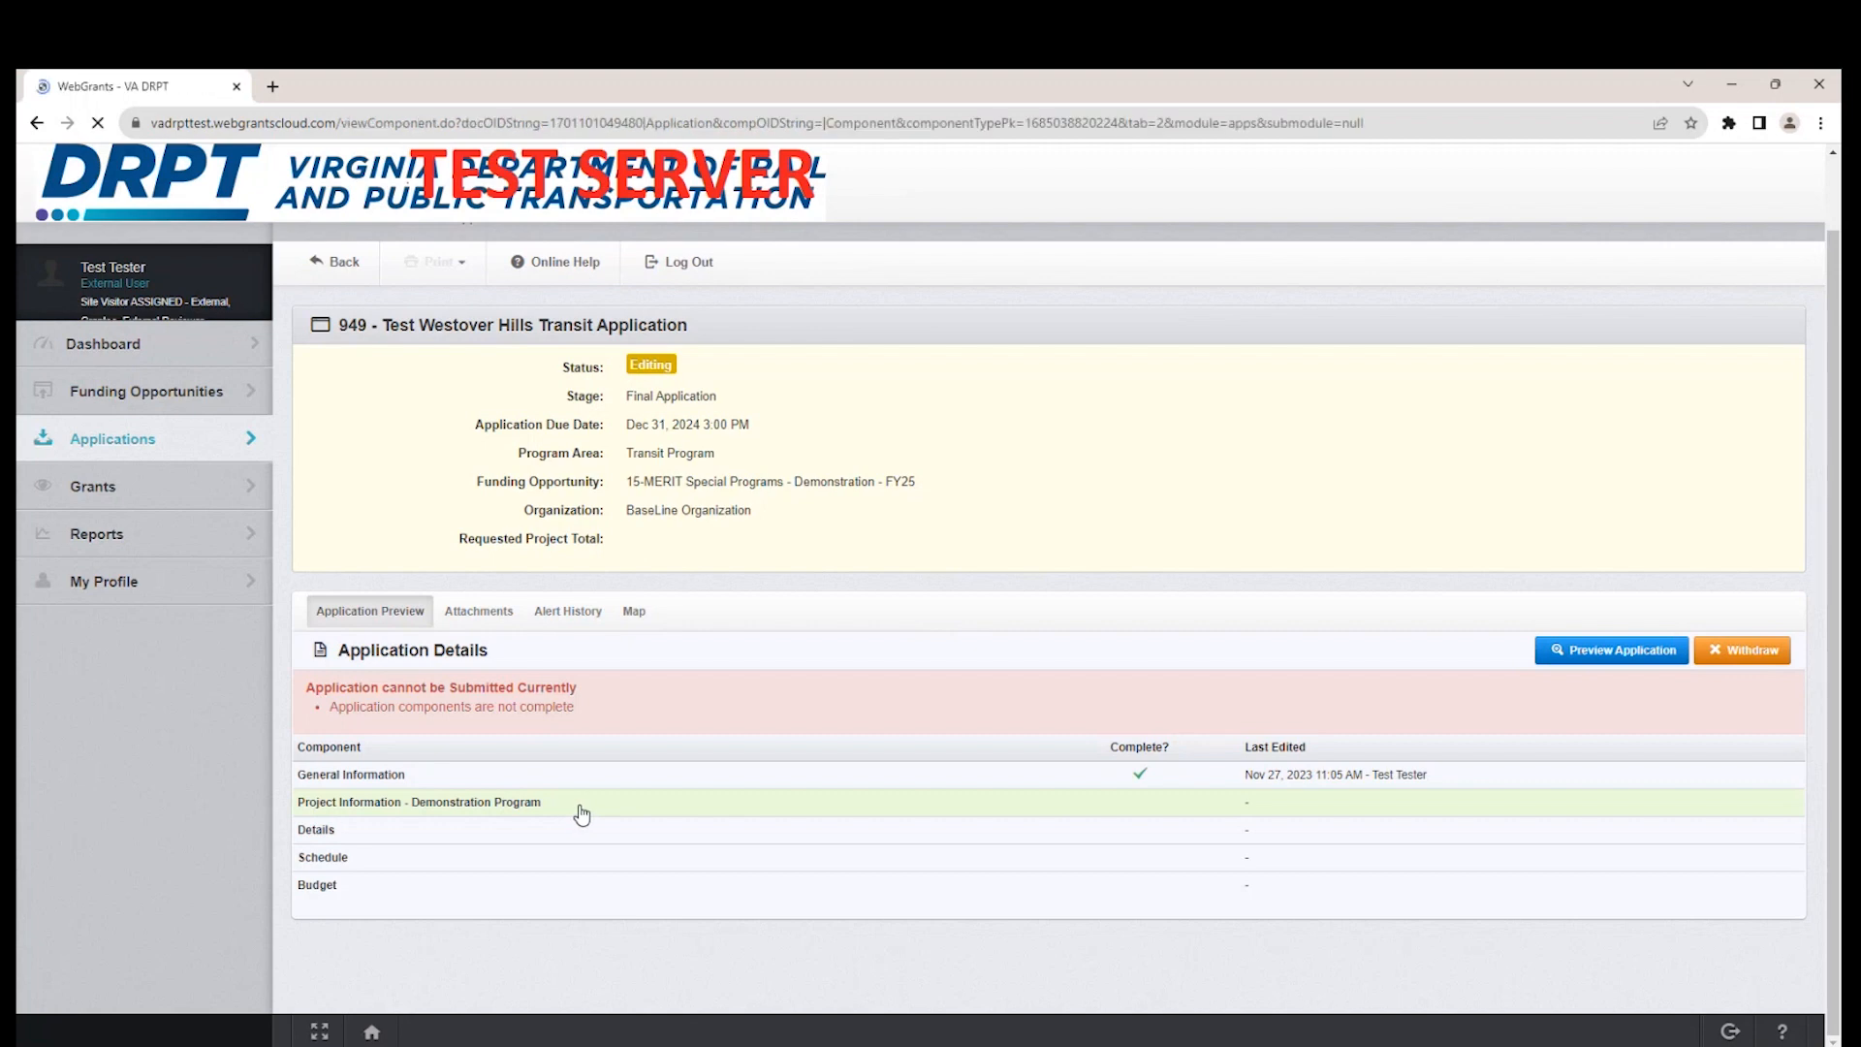
# Fill in the project information with project name "test", project type "Type 1 - New Transit Service" and program description "test".
pyautogui.scroll(-1, 1359, 679)
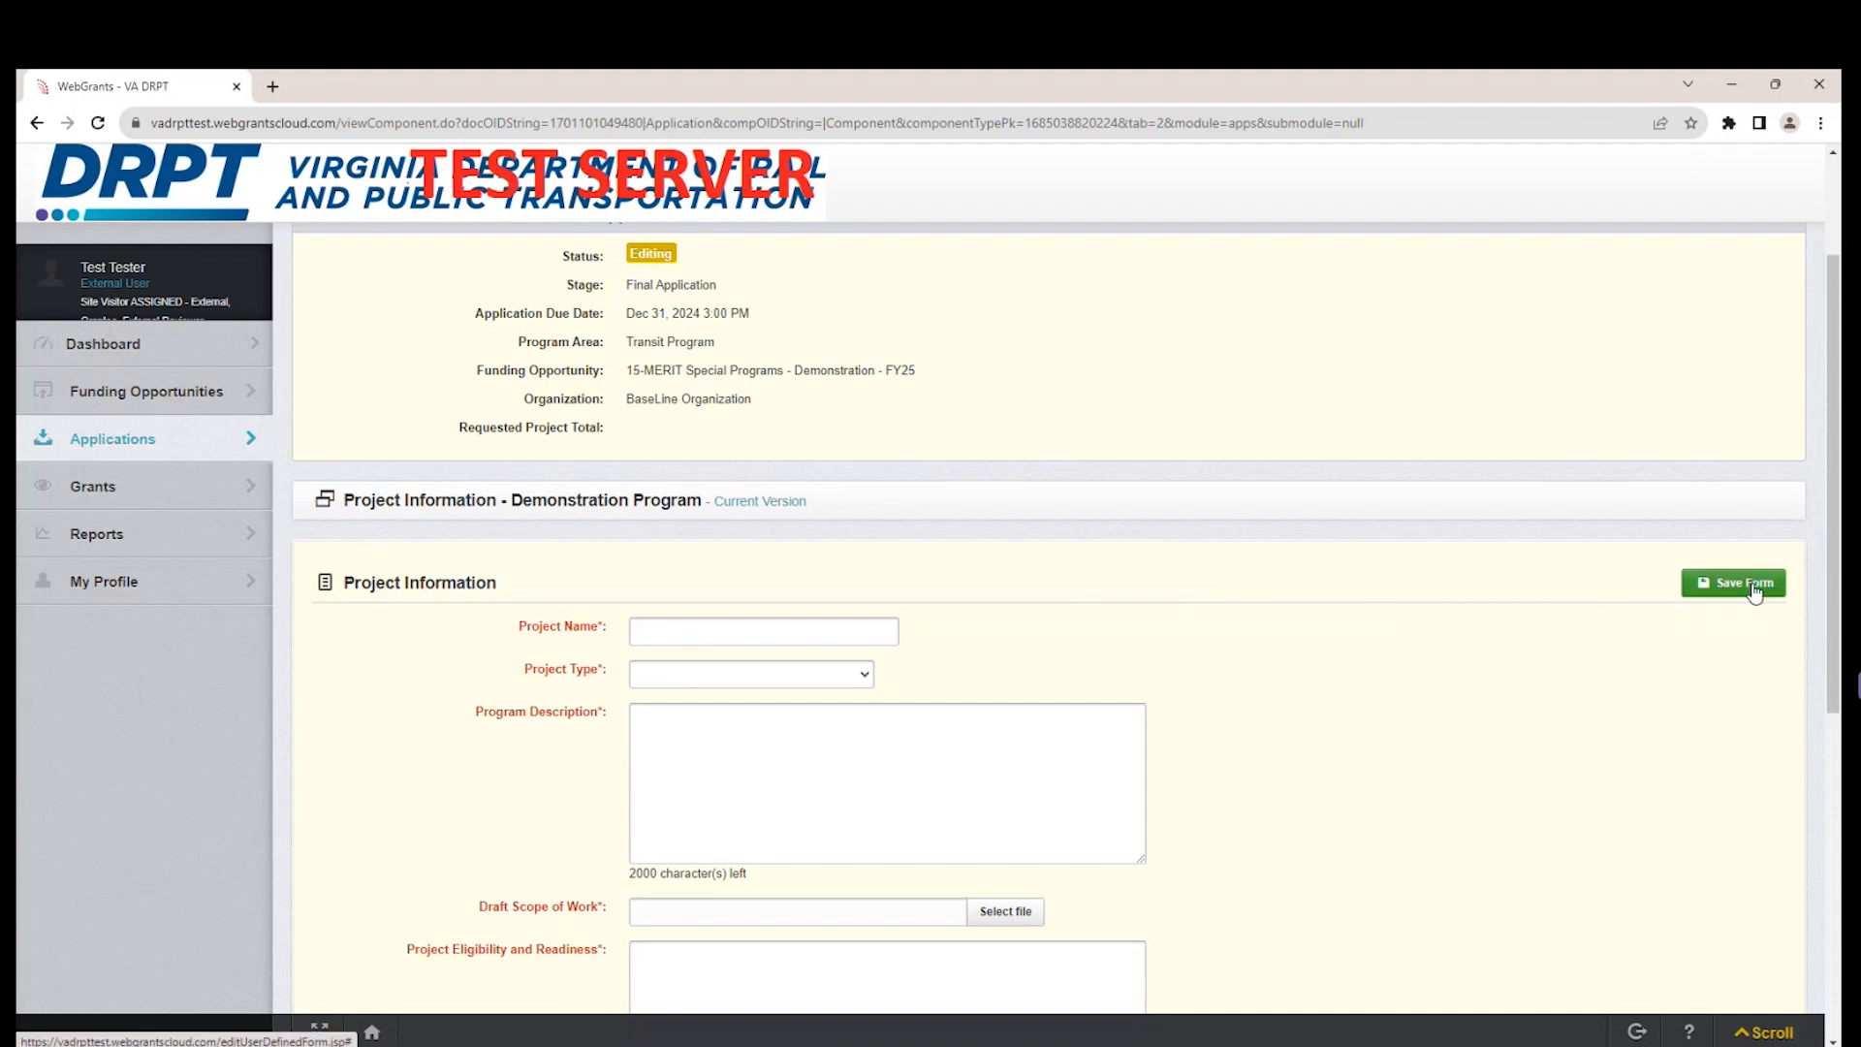
pyautogui.scroll(-3, 1383, 689)
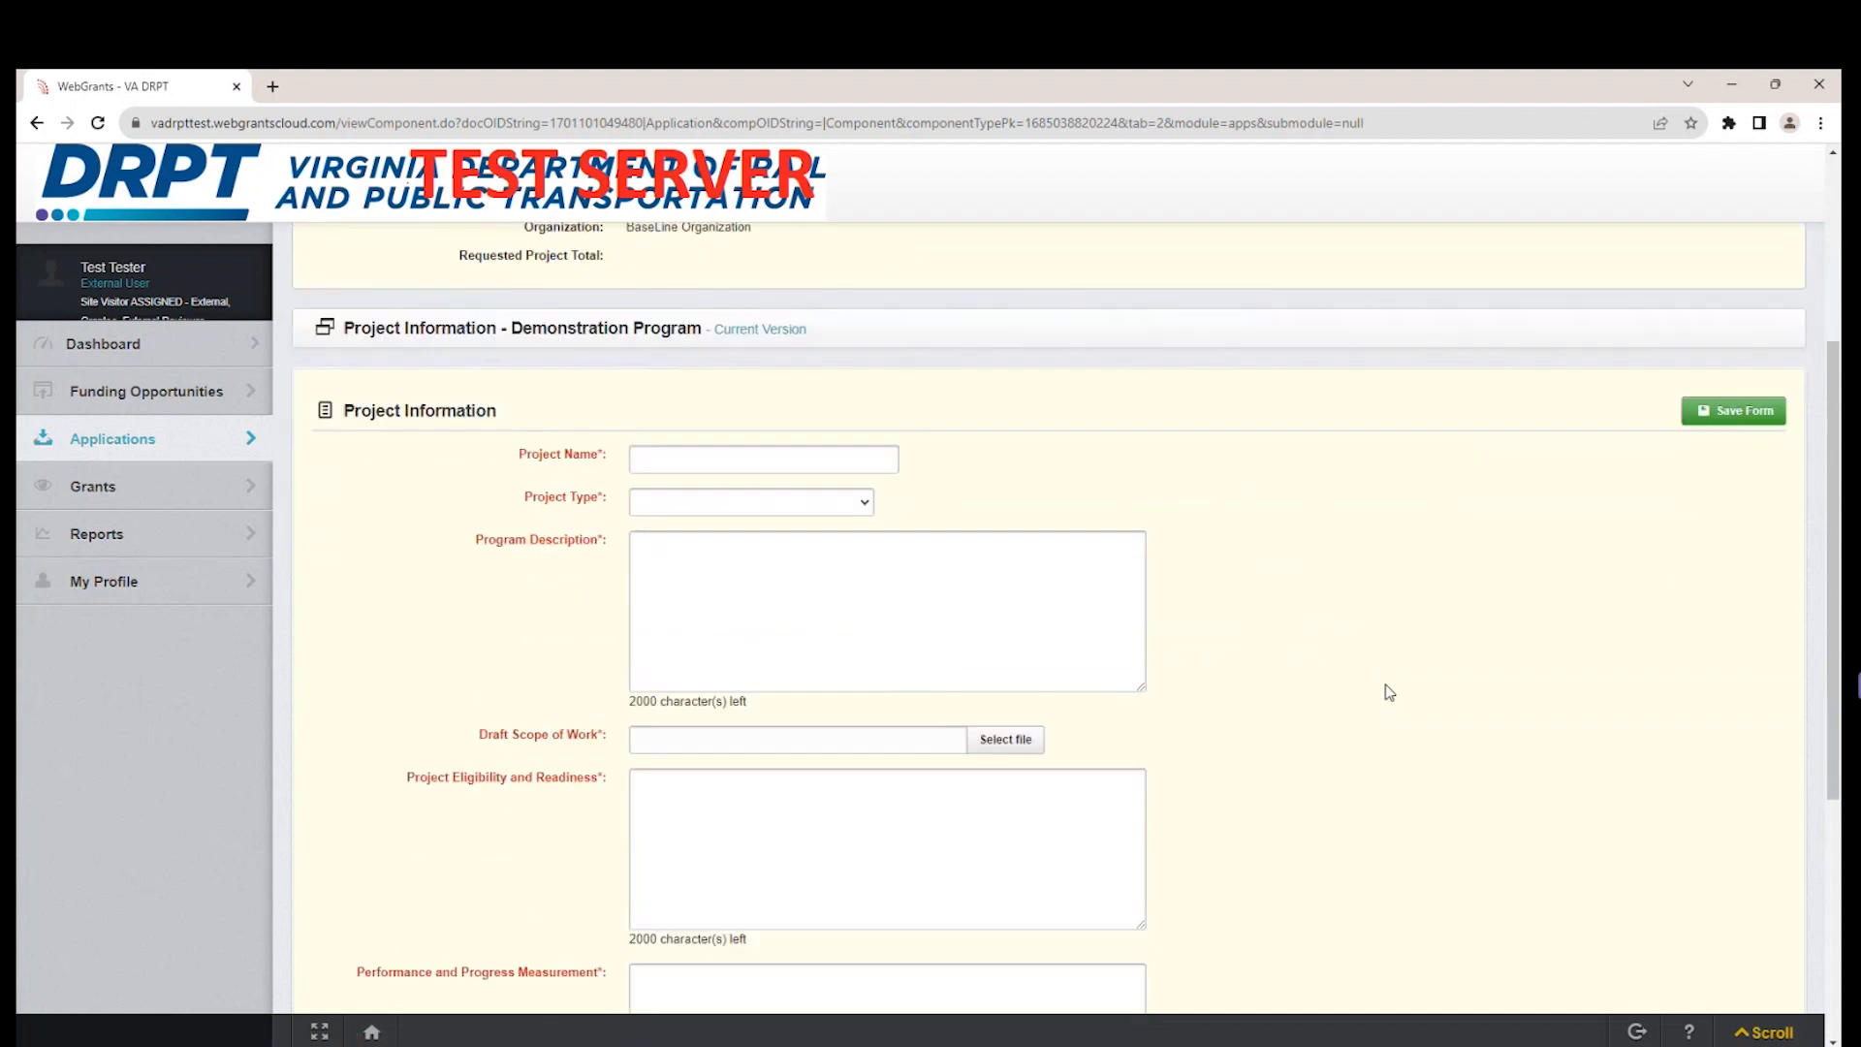
pyautogui.scroll(2, 1383, 689)
pyautogui.click(847, 444)
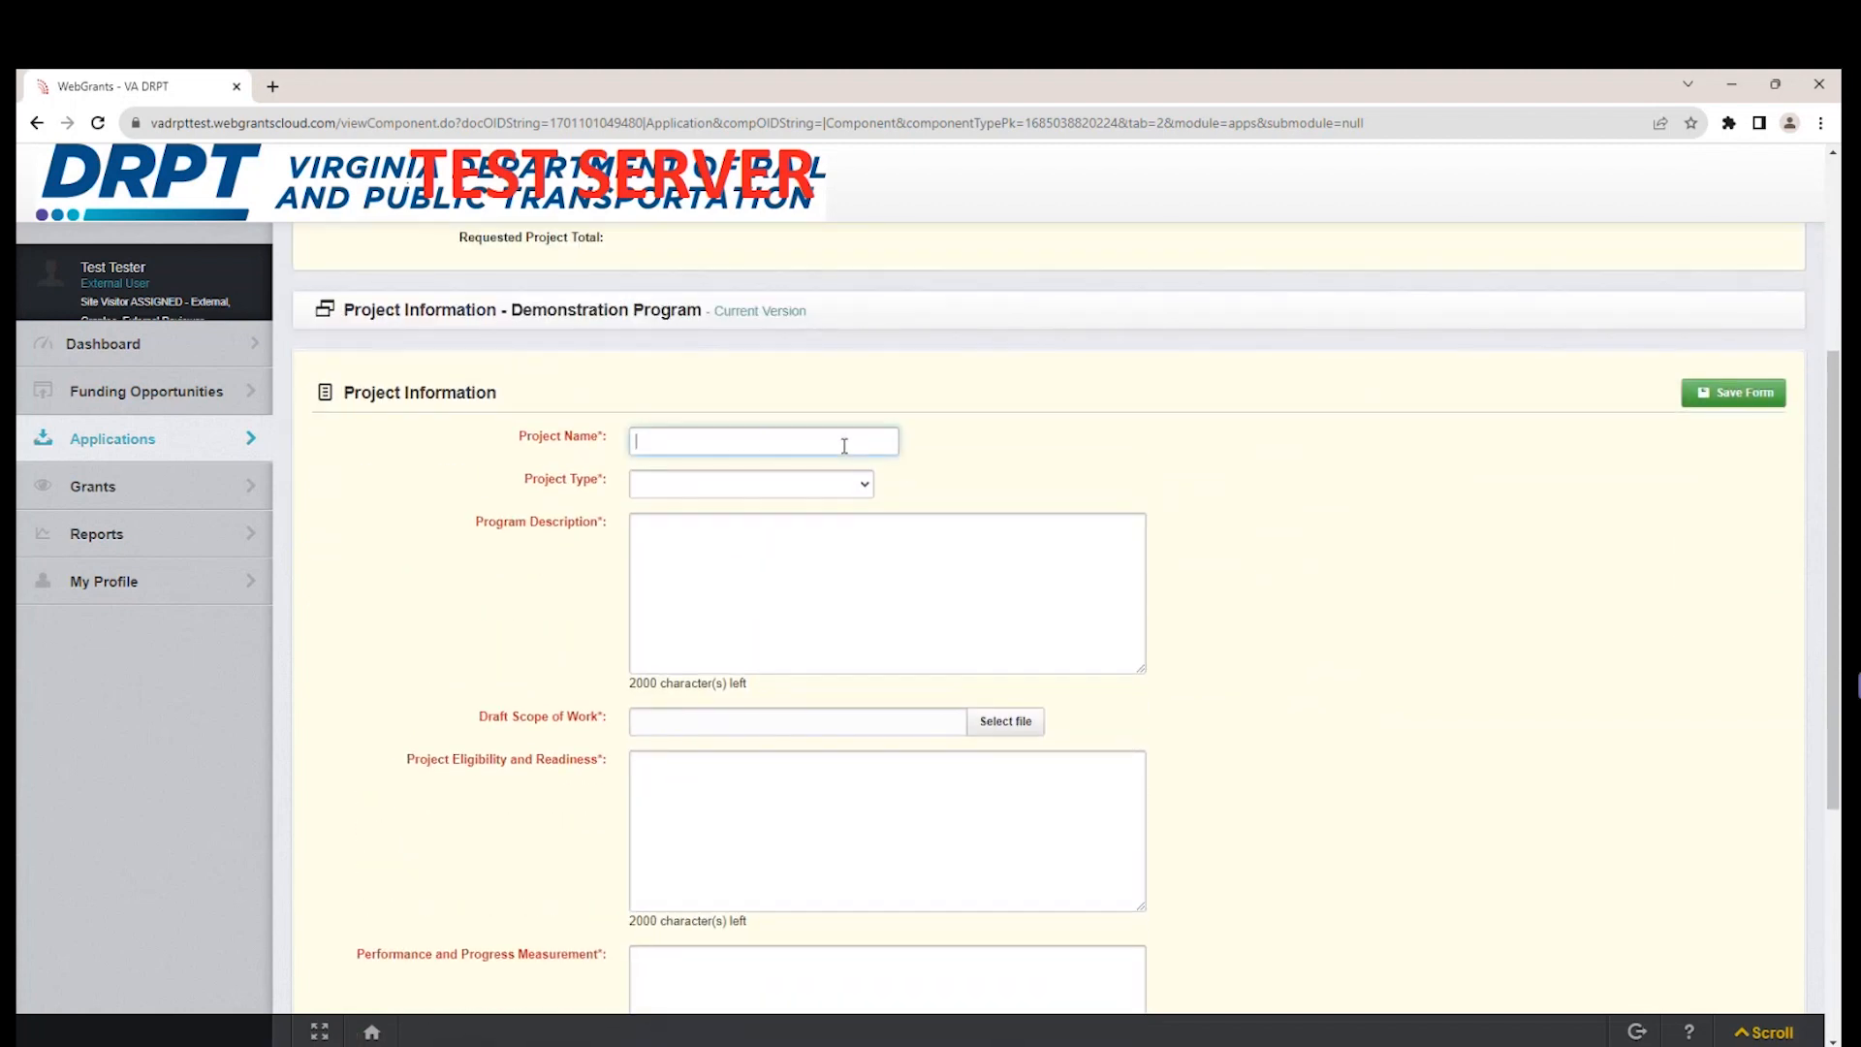
pyautogui.write('test')
pyautogui.press('Tab')
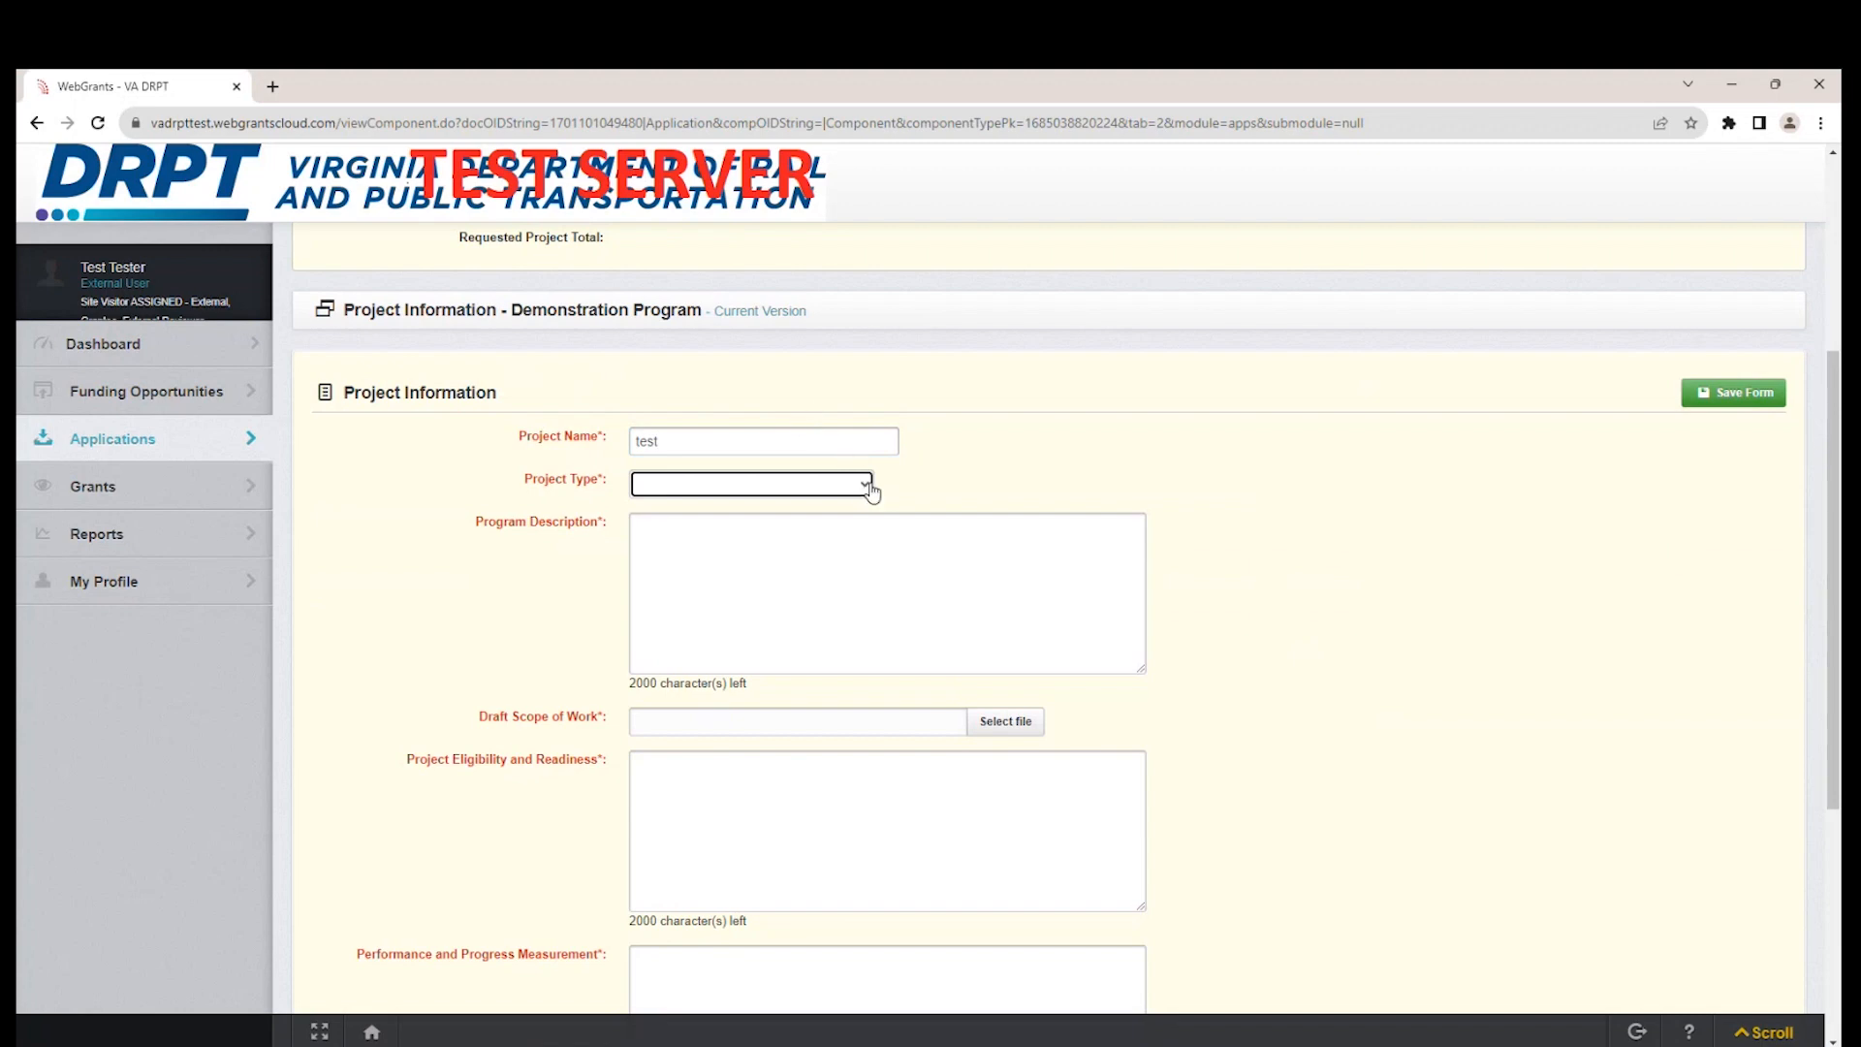
pyautogui.click(866, 485)
pyautogui.click(832, 528)
pyautogui.press('Tab')
pyautogui.write('ts')
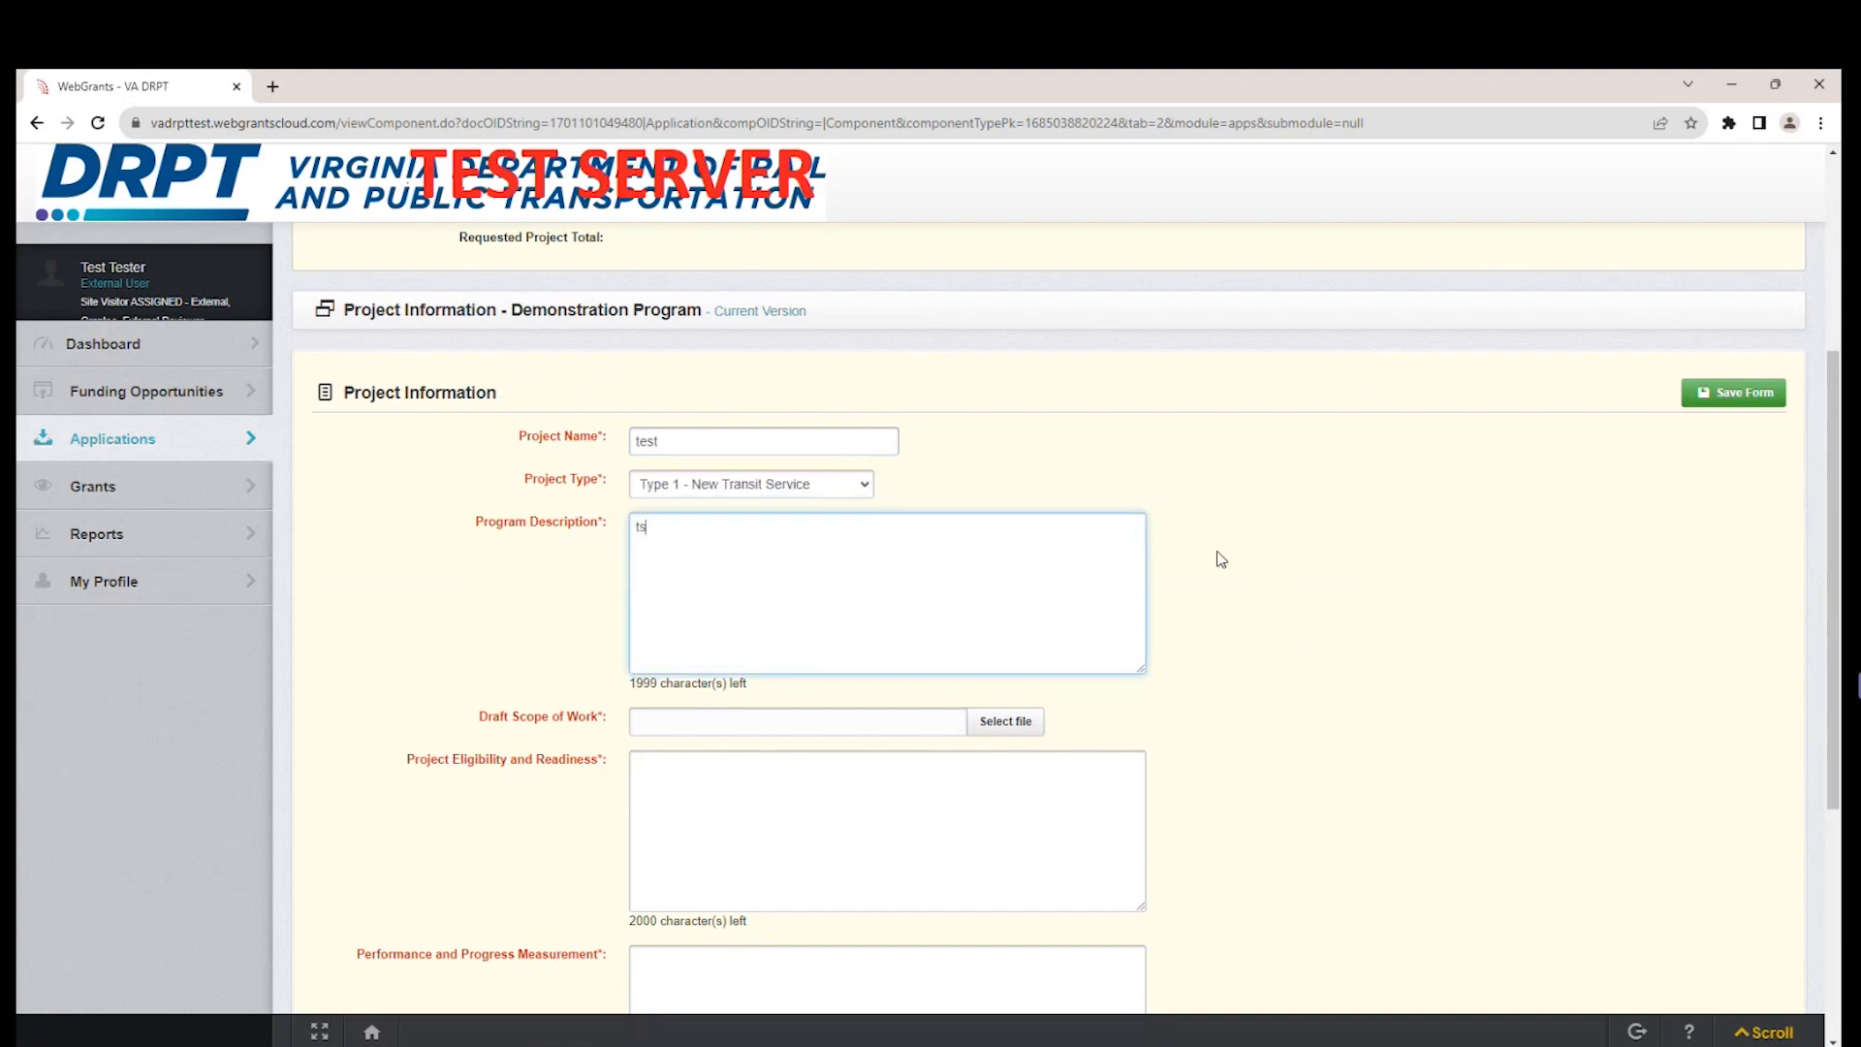
pyautogui.write('st')
# Attach the file "Westover Hills Transit Doc 1.pdf" as the Draft Scope of Work.
pyautogui.scroll(-1, 1200, 613)
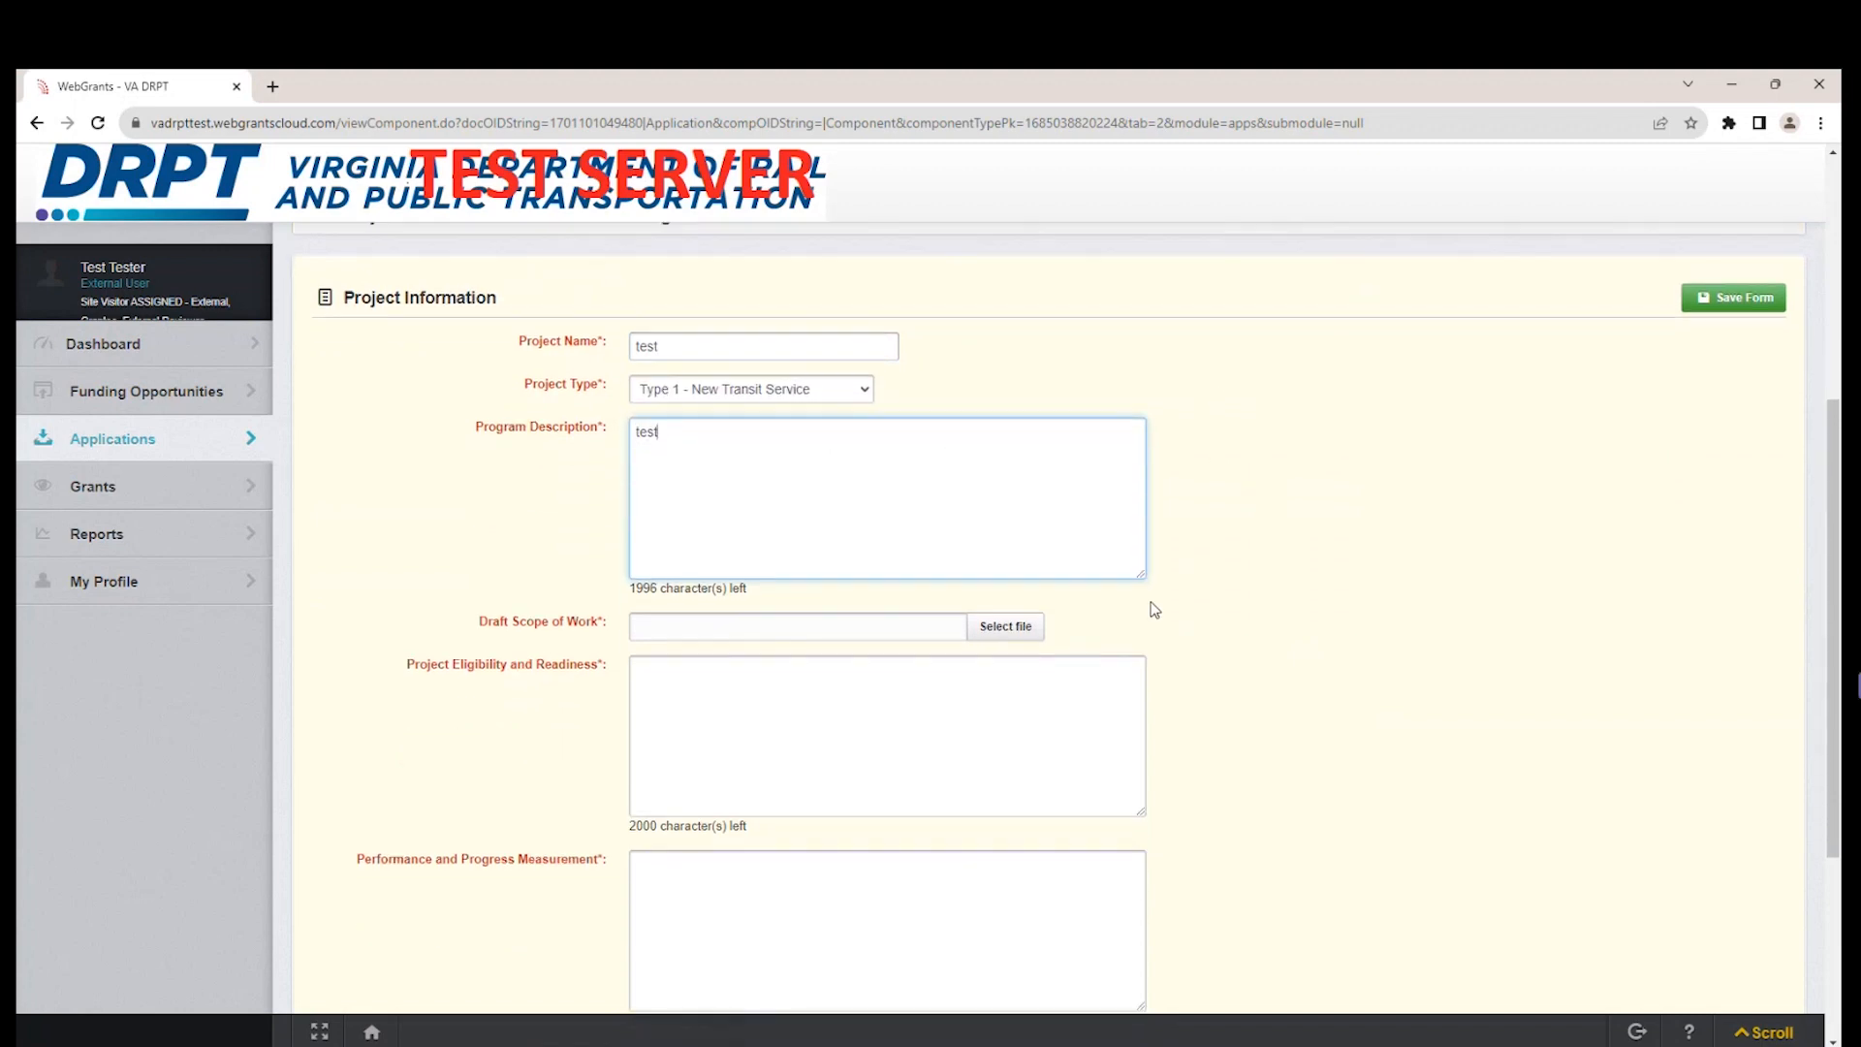
pyautogui.click(1028, 628)
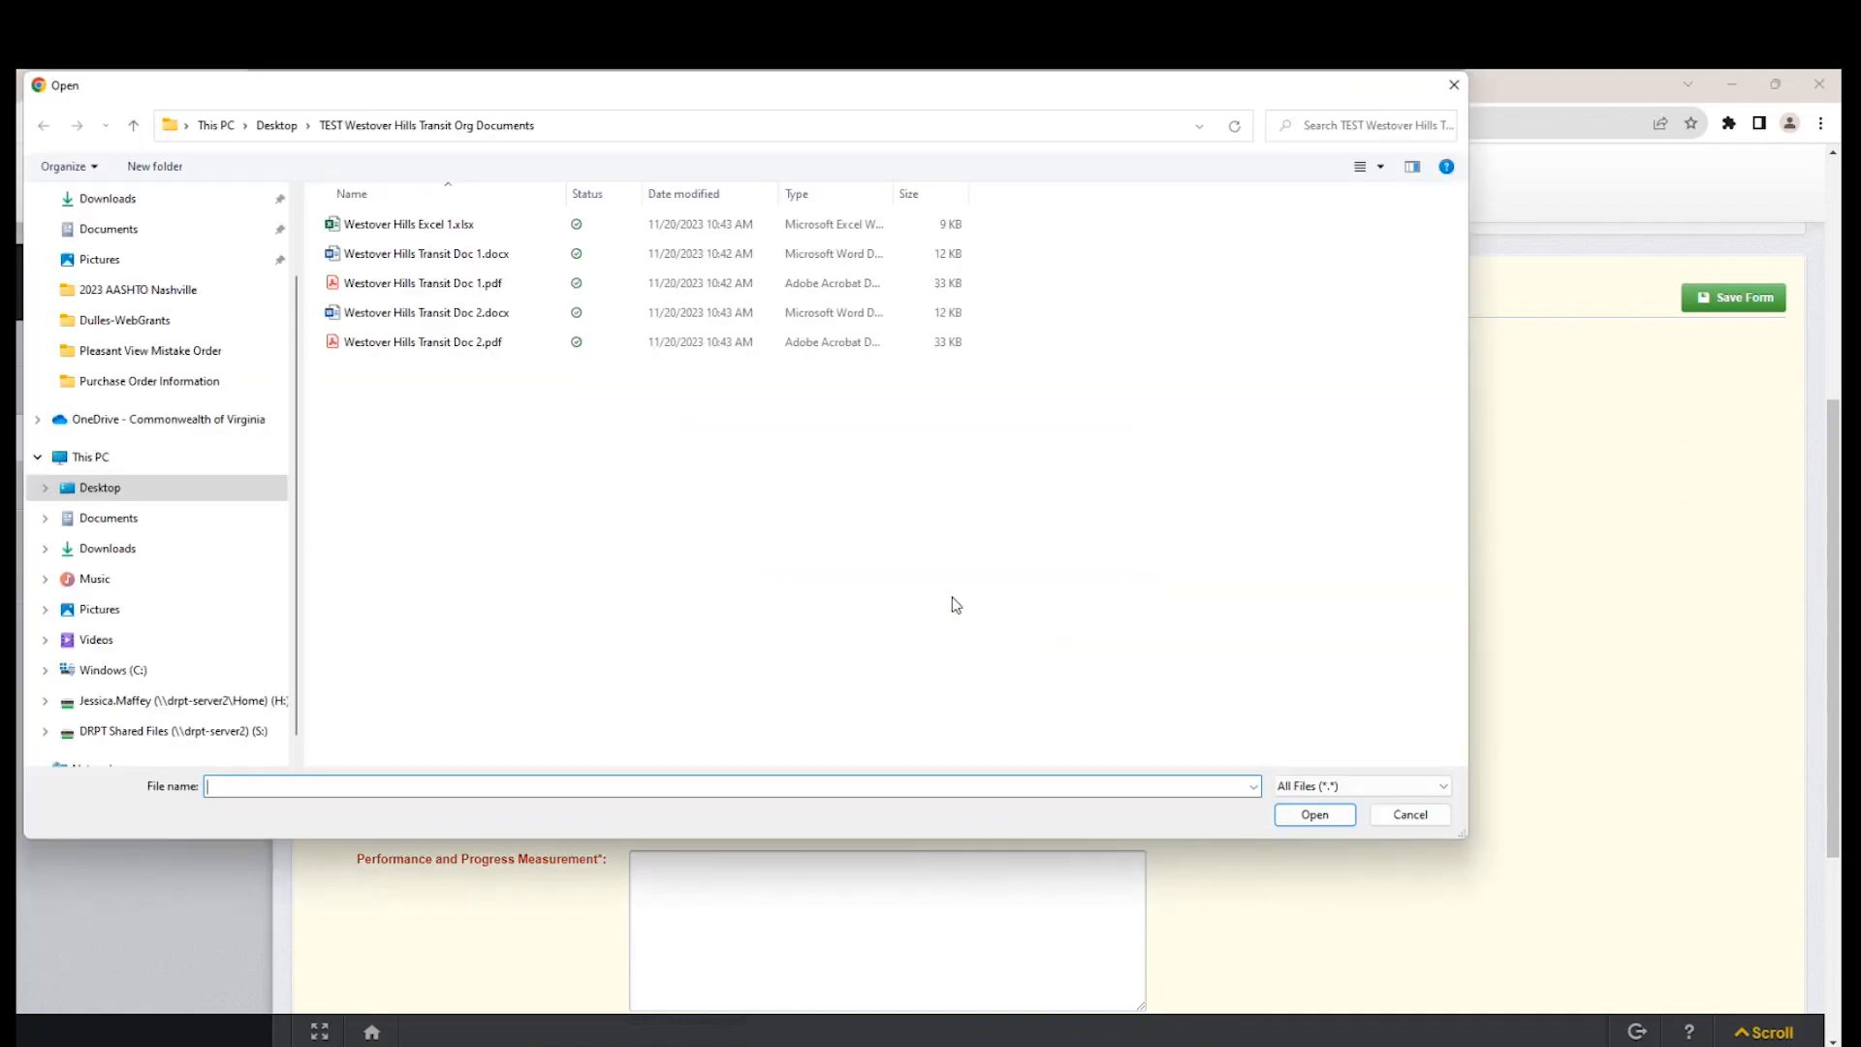
pyautogui.click(489, 255)
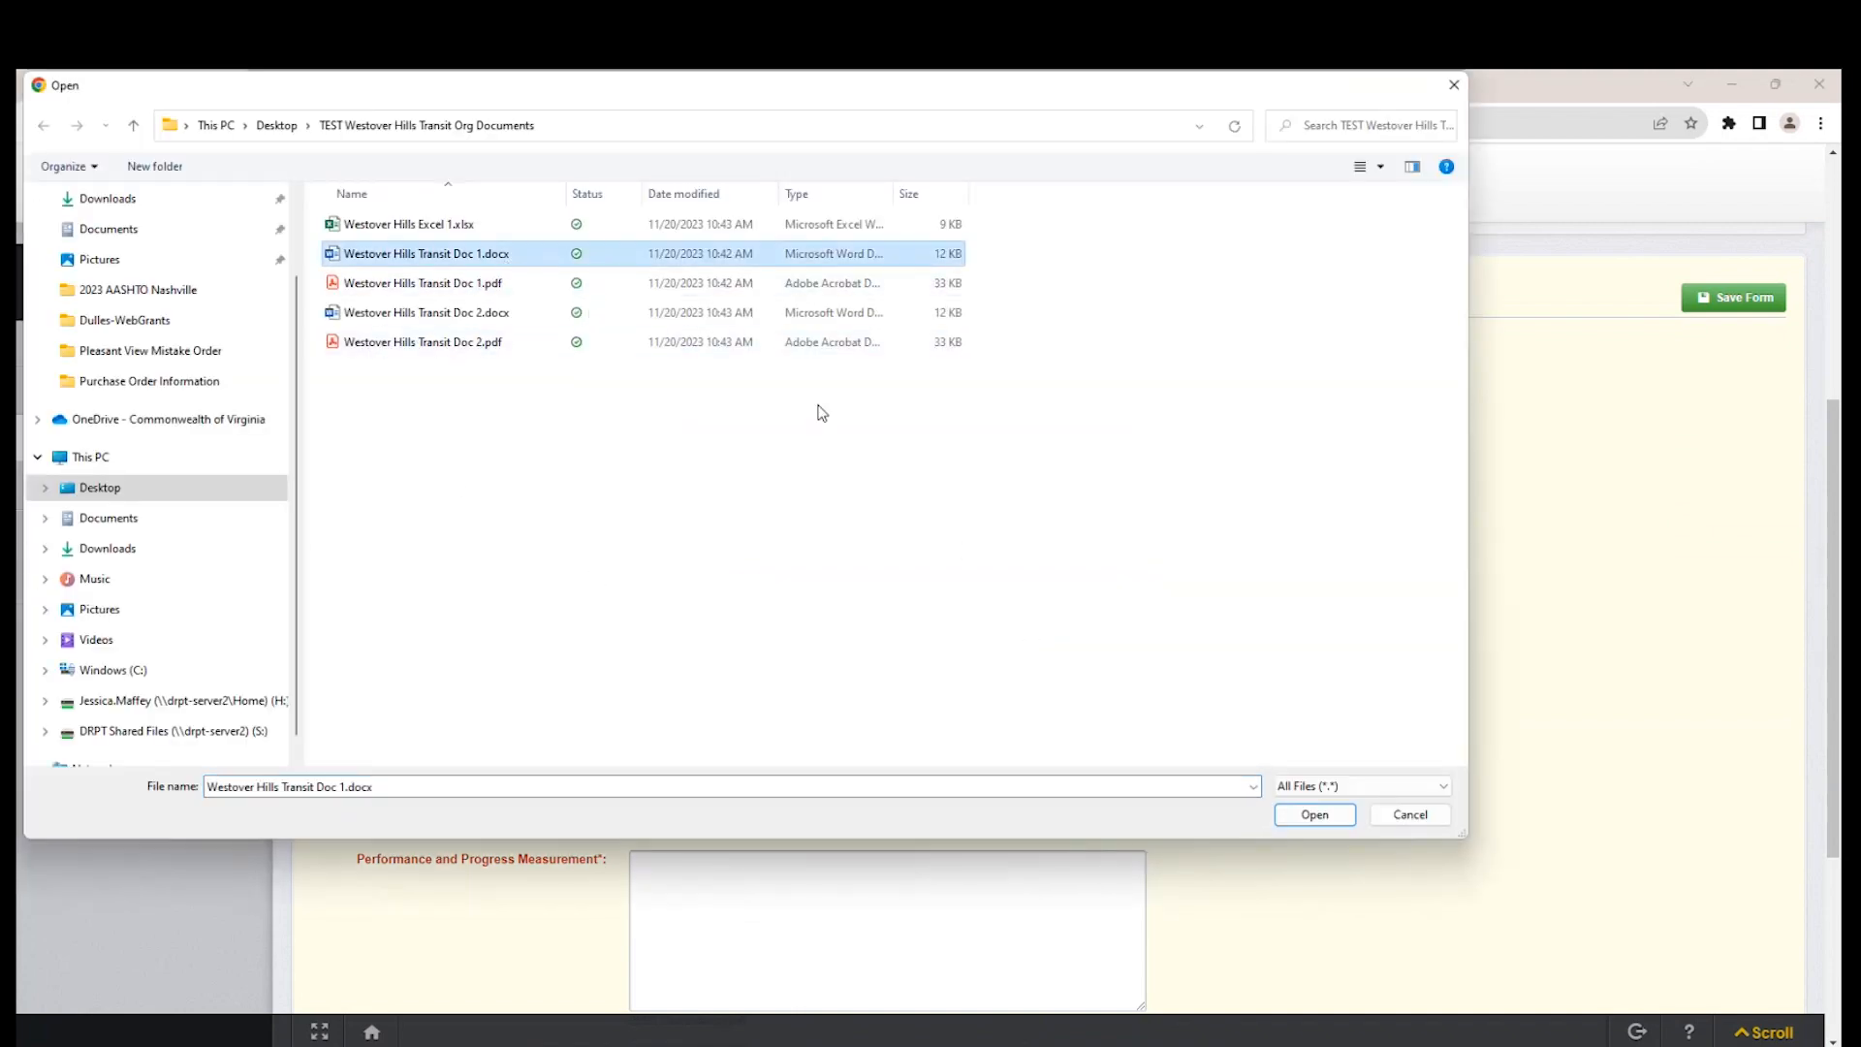
pyautogui.click(493, 285)
pyautogui.click(1313, 814)
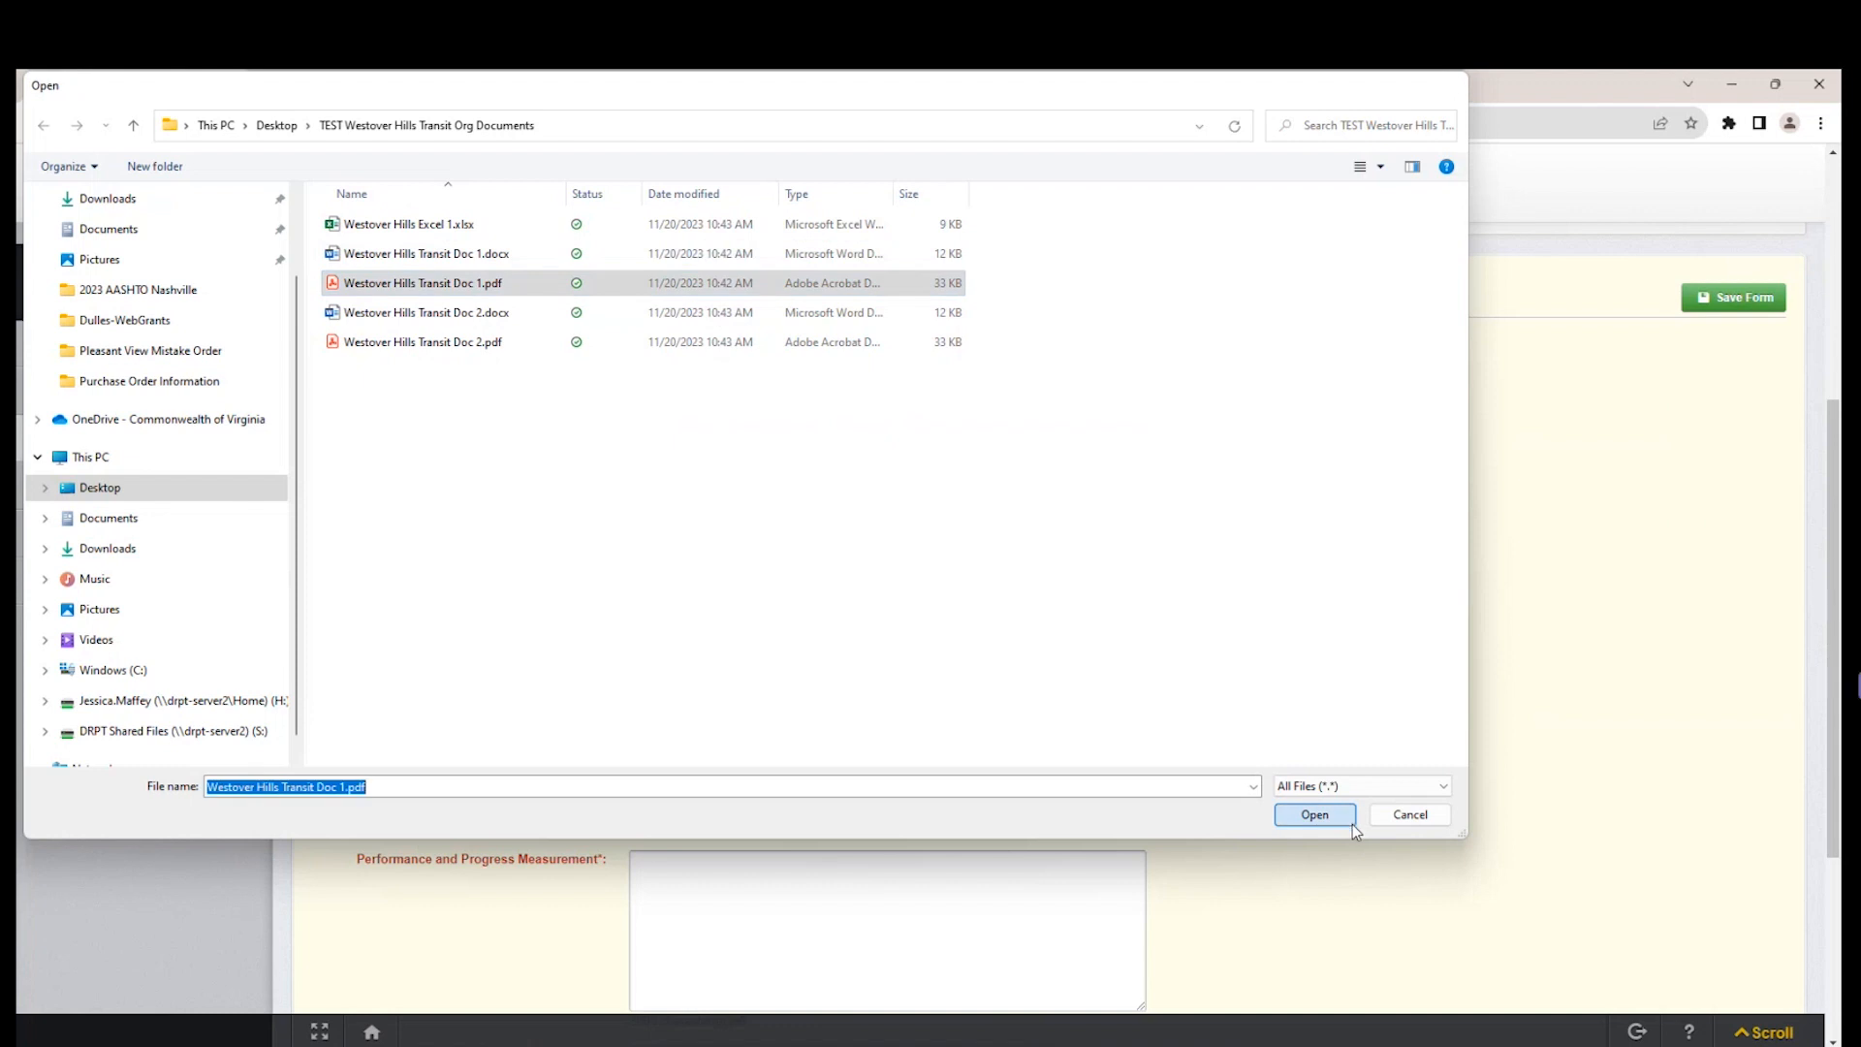
# Enter "test" for both Project Eligibility and Readiness and Performance and Progress Measurement.
pyautogui.click(792, 732)
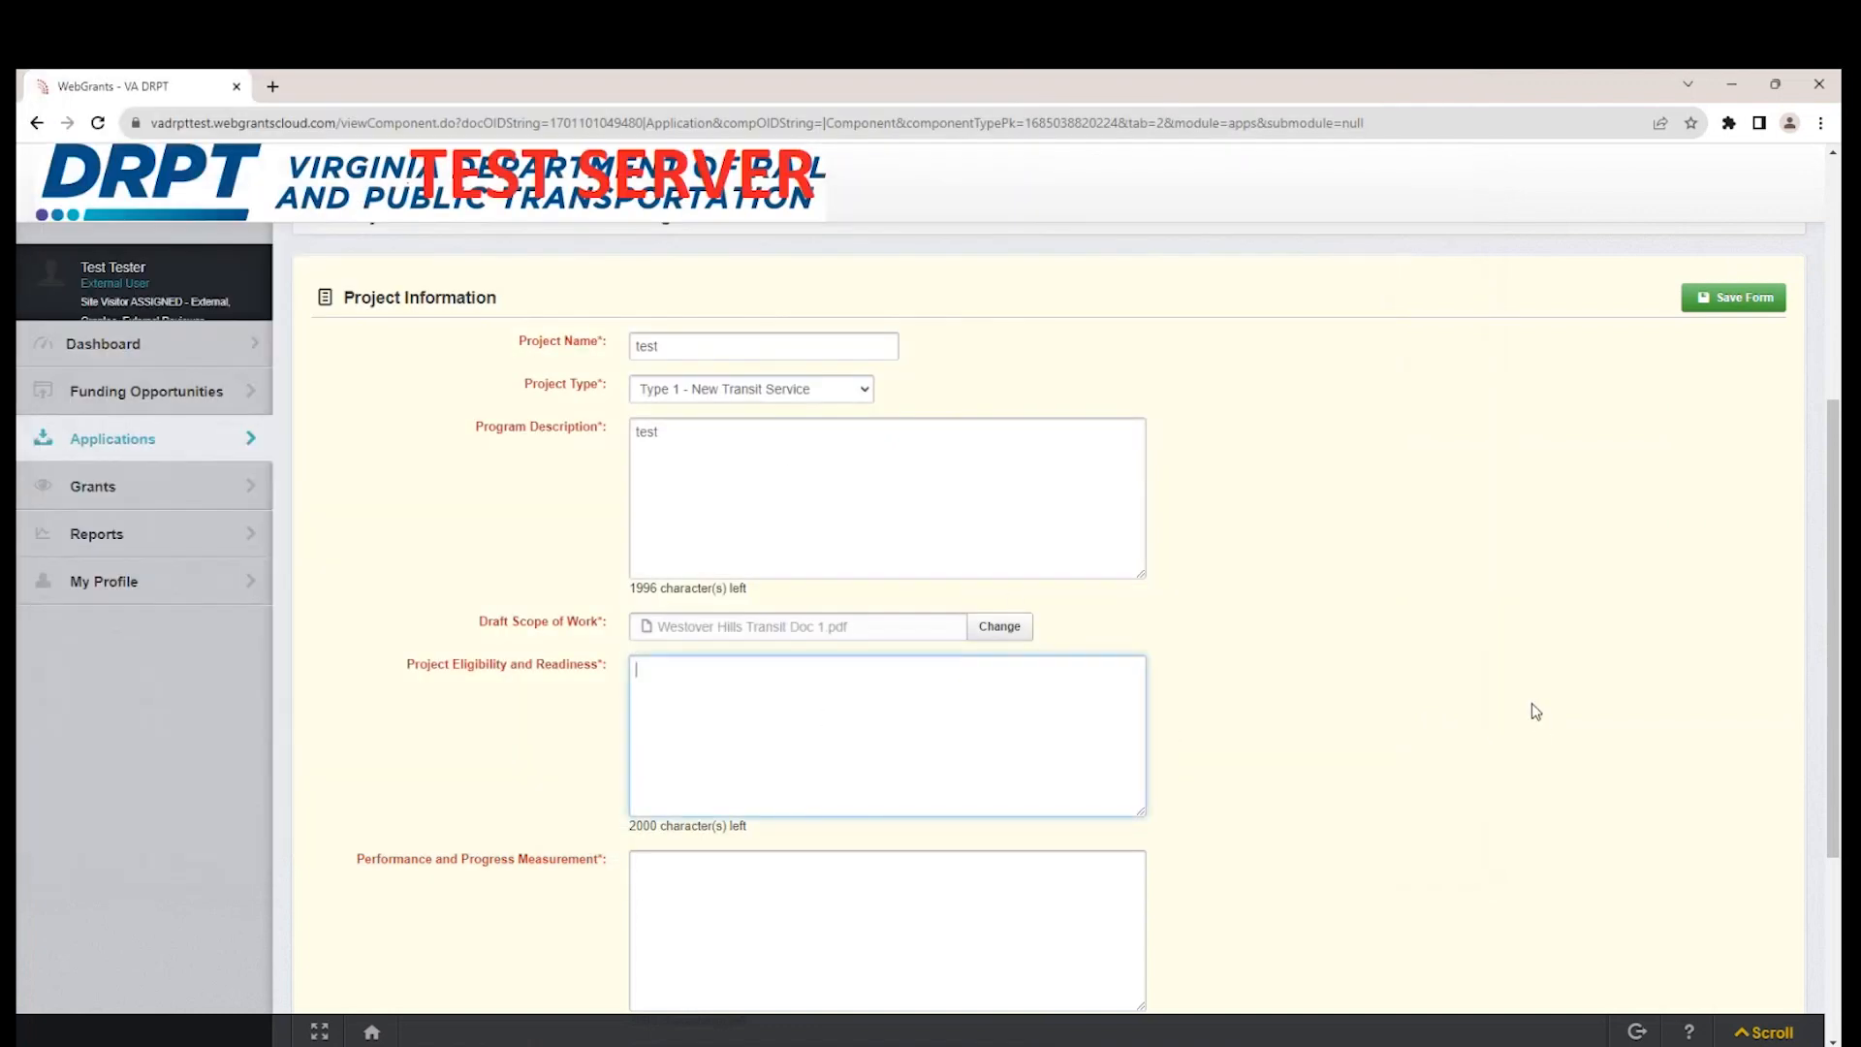
pyautogui.write('test')
pyautogui.scroll(-2, 1507, 650)
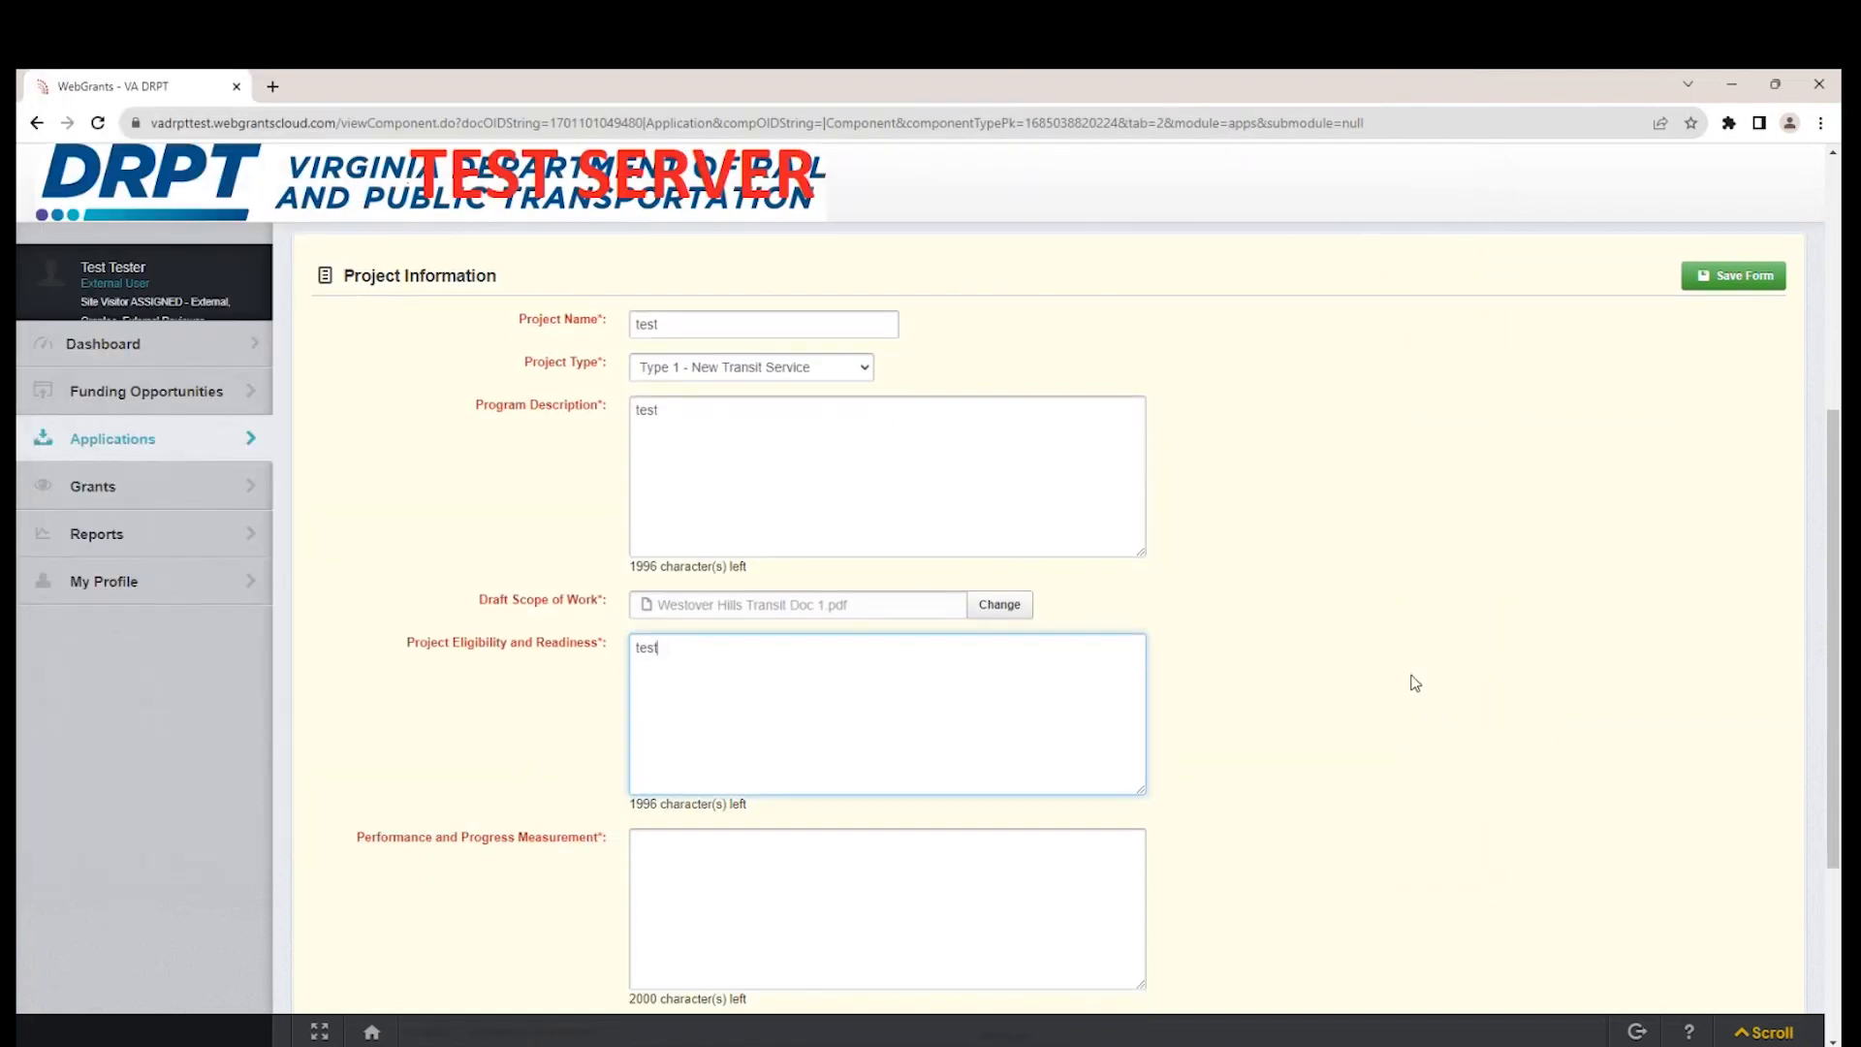
pyautogui.click(778, 687)
pyautogui.write('test')
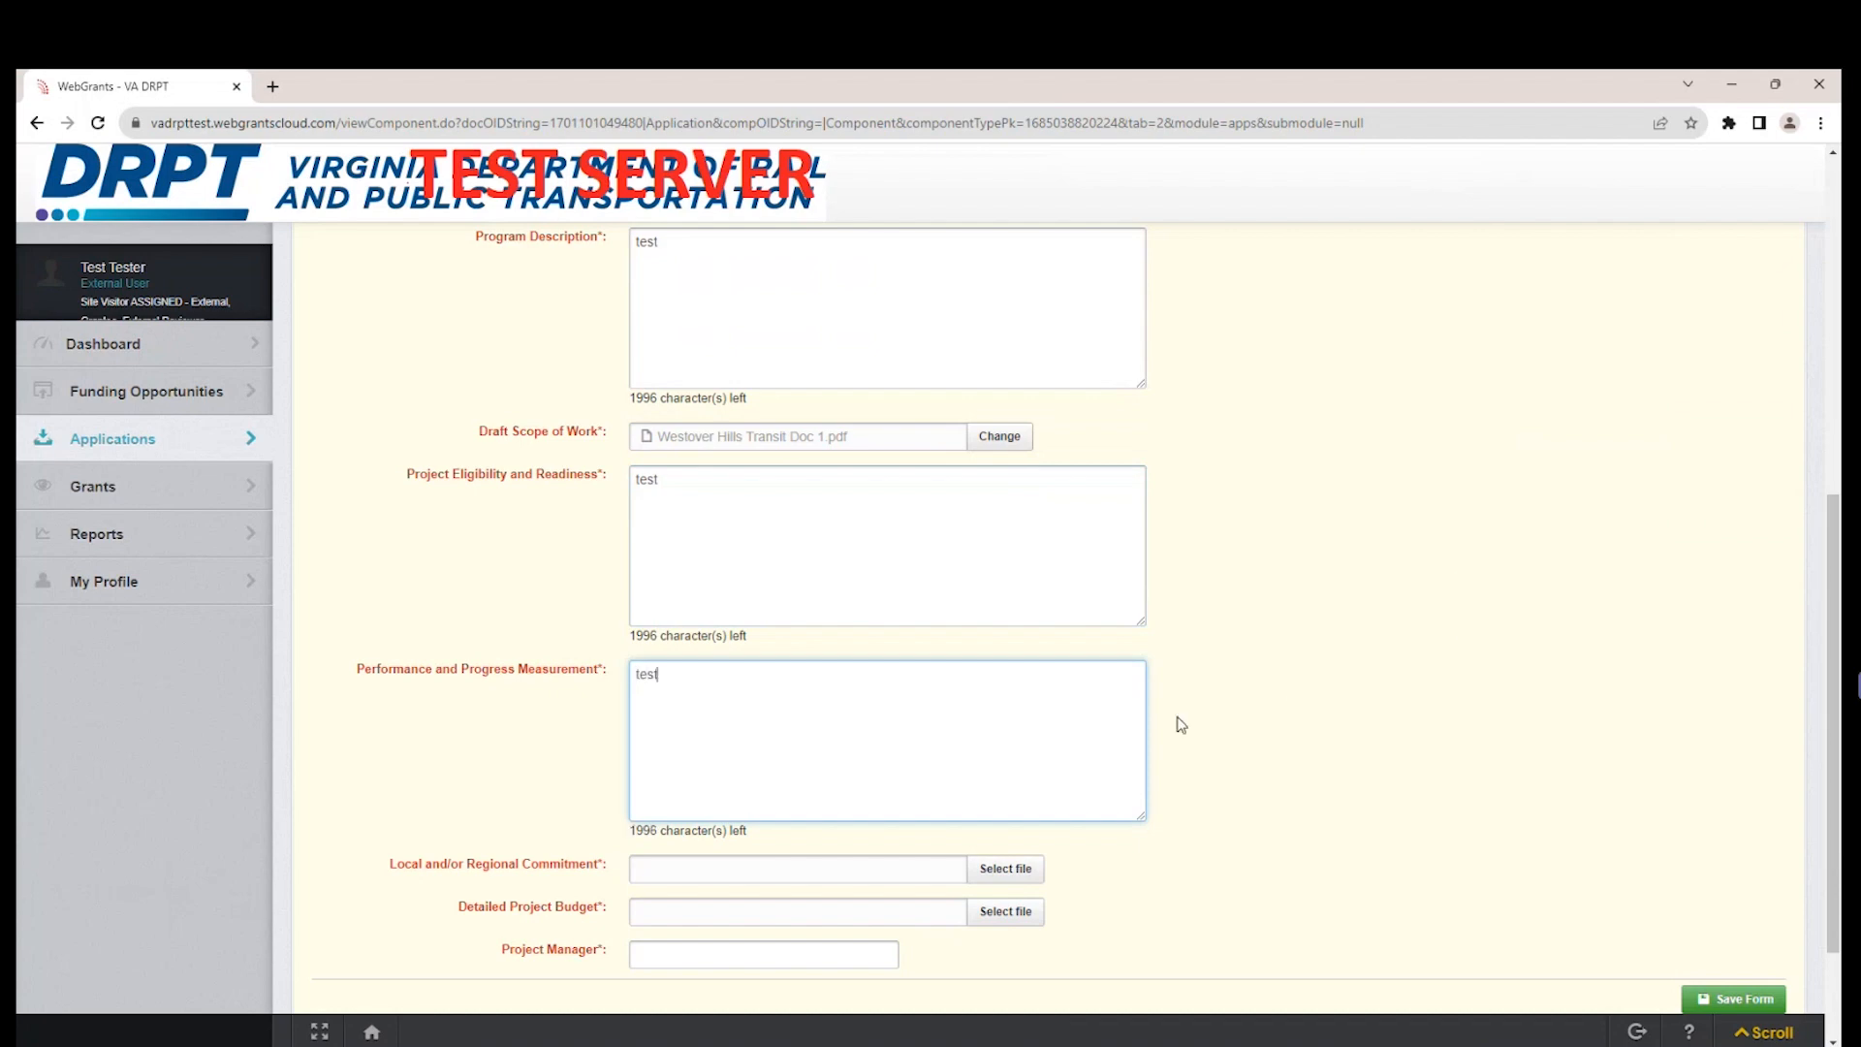
# Attach "Westover Hills Transit Doc 2.pdf" as the Local and/or Regional Commitment and "Westover Hills Excel 1.xlsx" as the Detailed Project Budget.
pyautogui.scroll(-1, 1188, 717)
pyautogui.scroll(-1, 1191, 717)
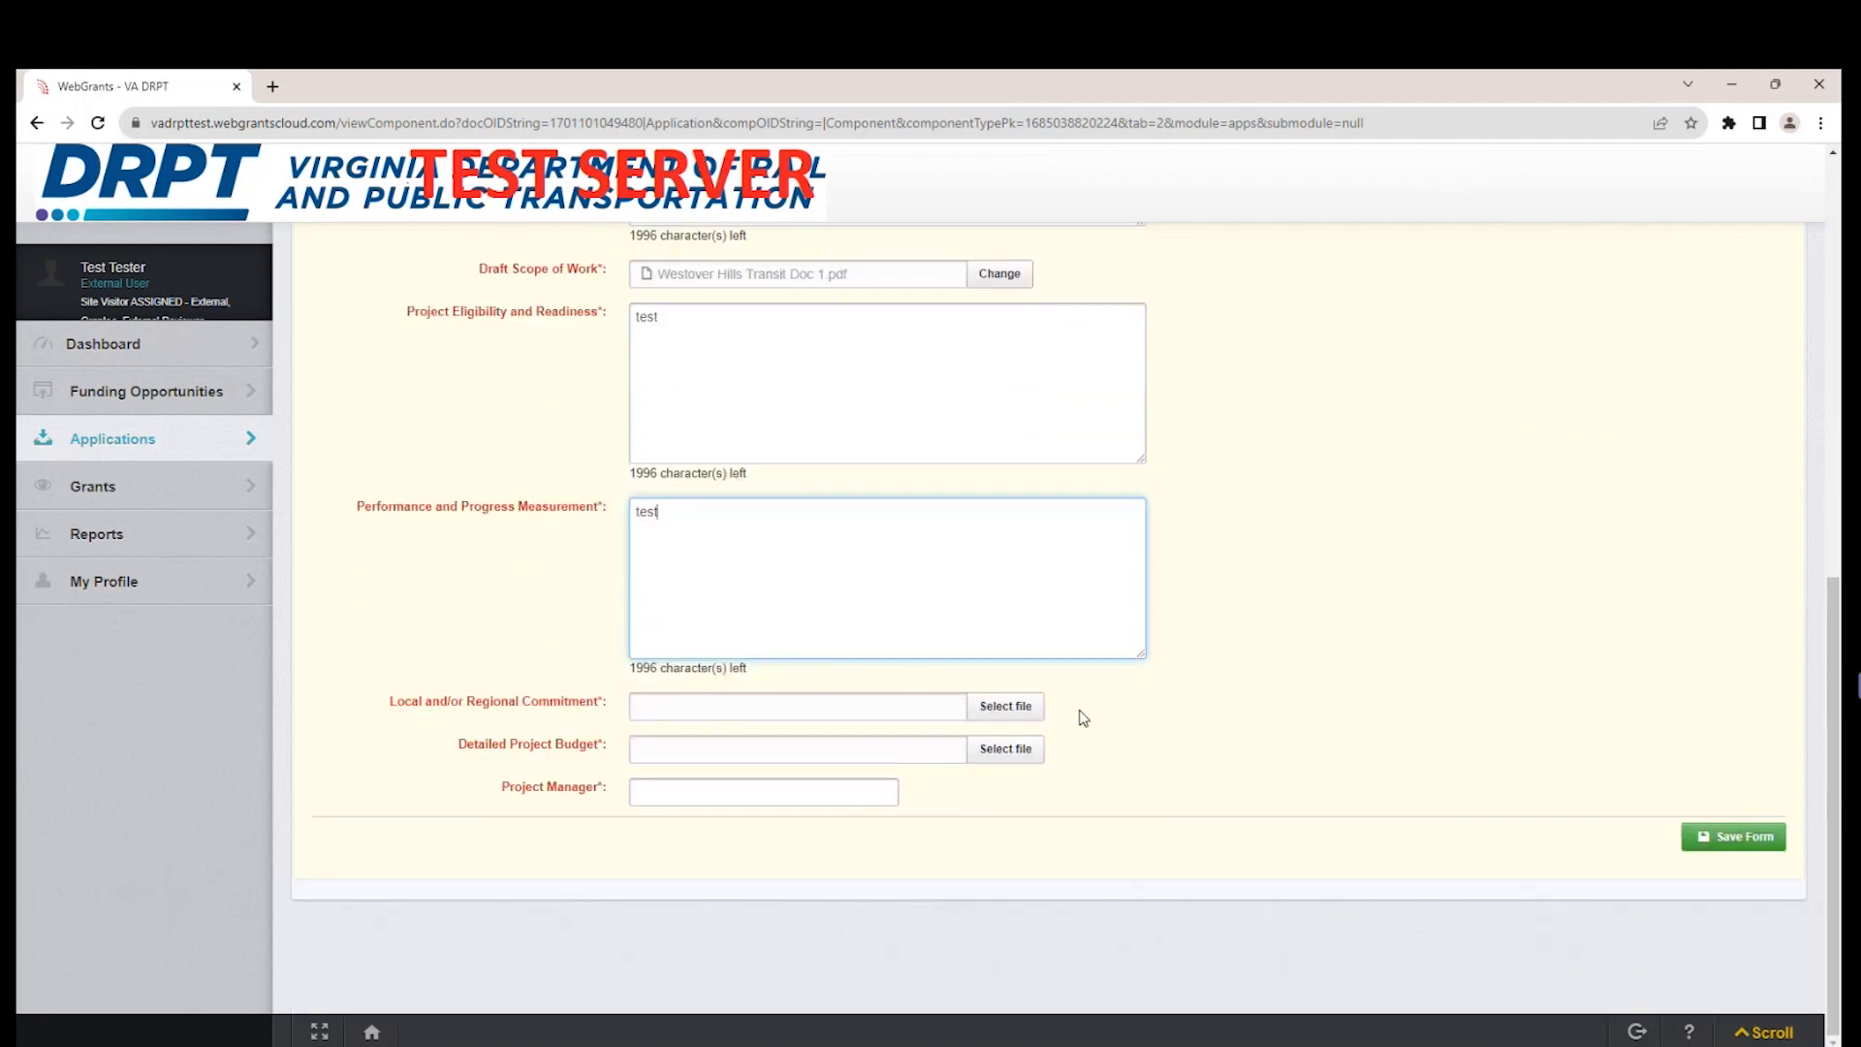
pyautogui.click(1031, 715)
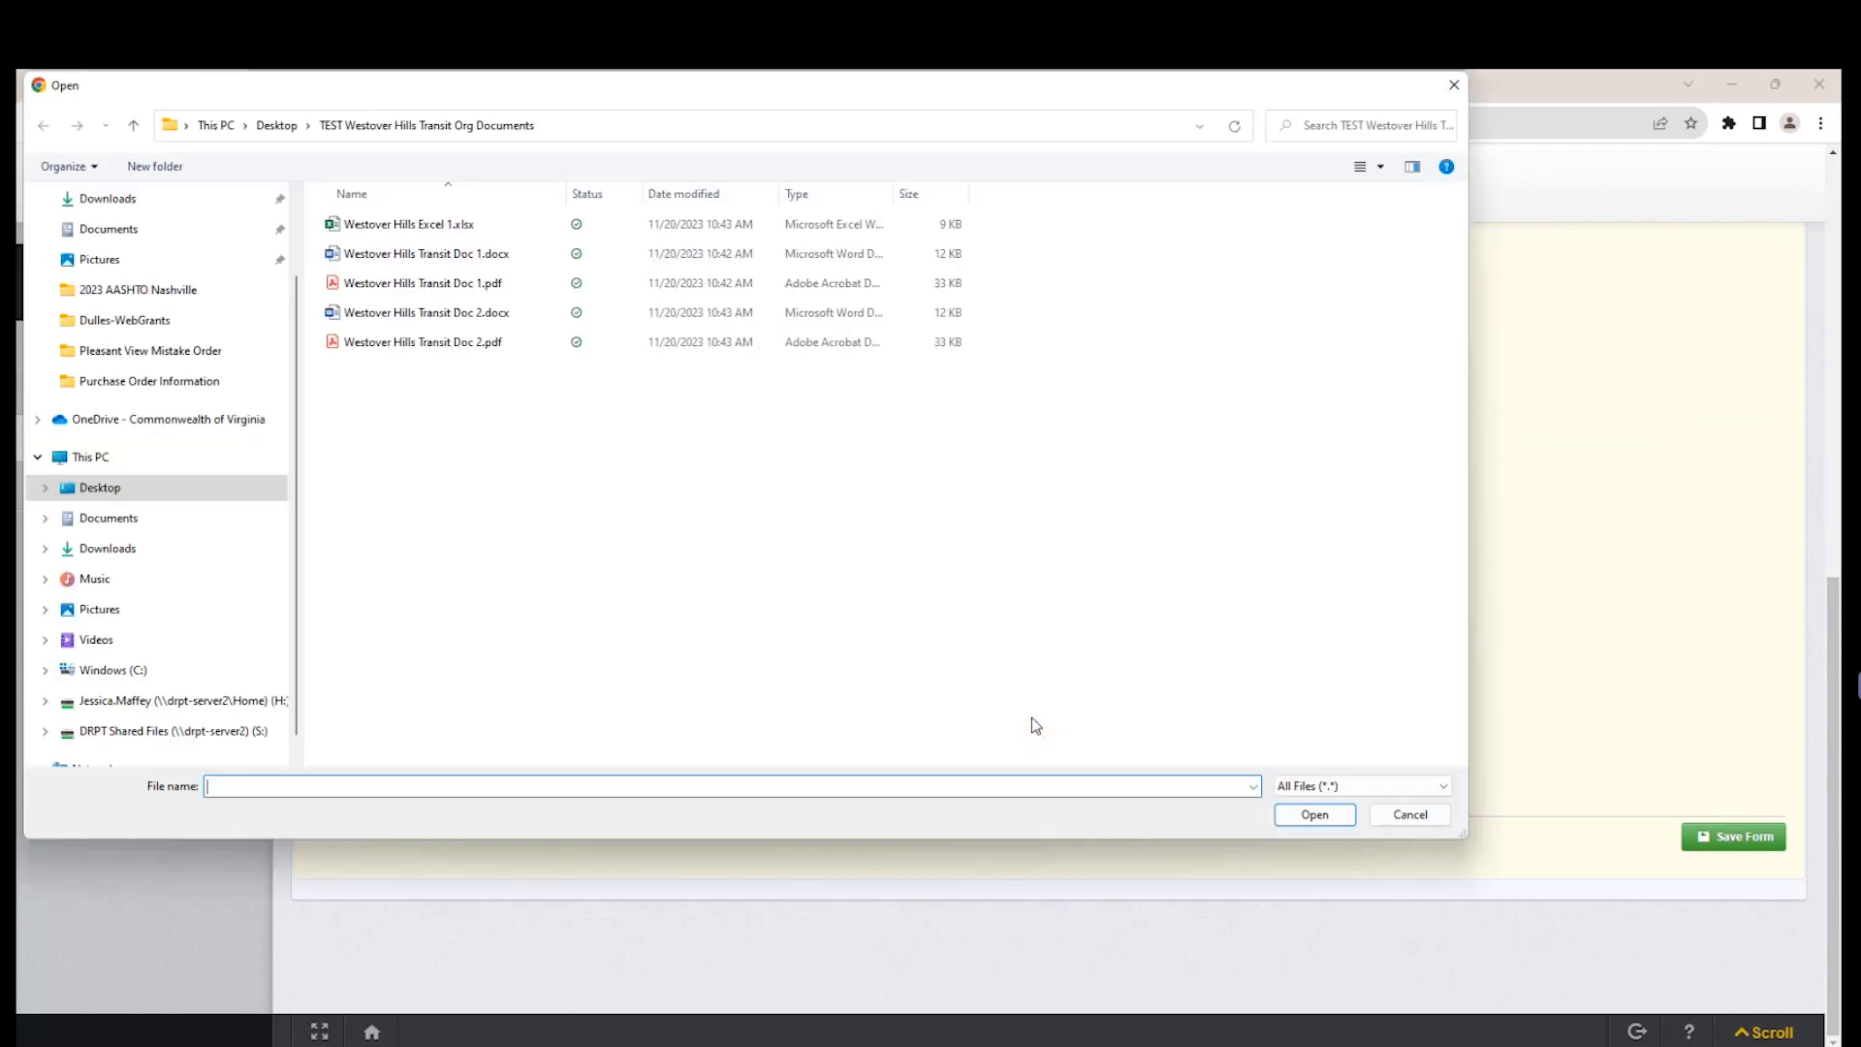
pyautogui.click(468, 349)
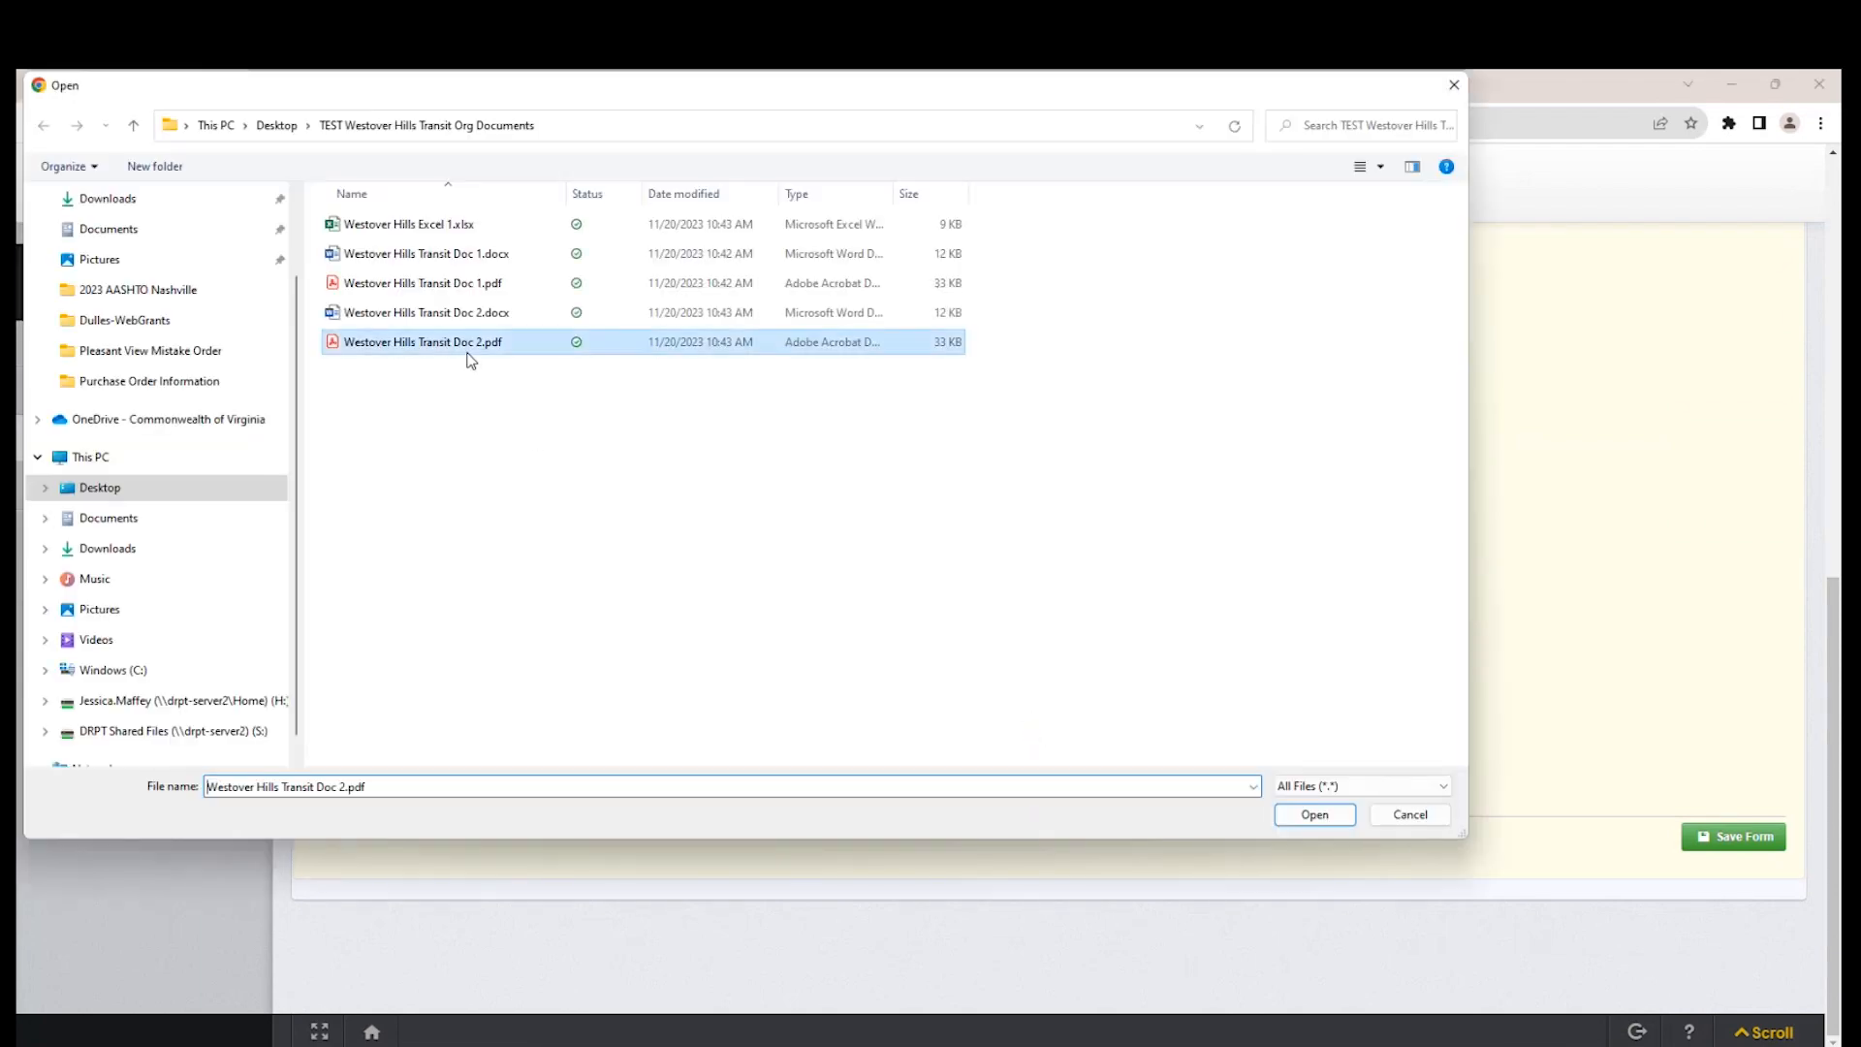
pyautogui.click(1314, 814)
pyautogui.click(1020, 754)
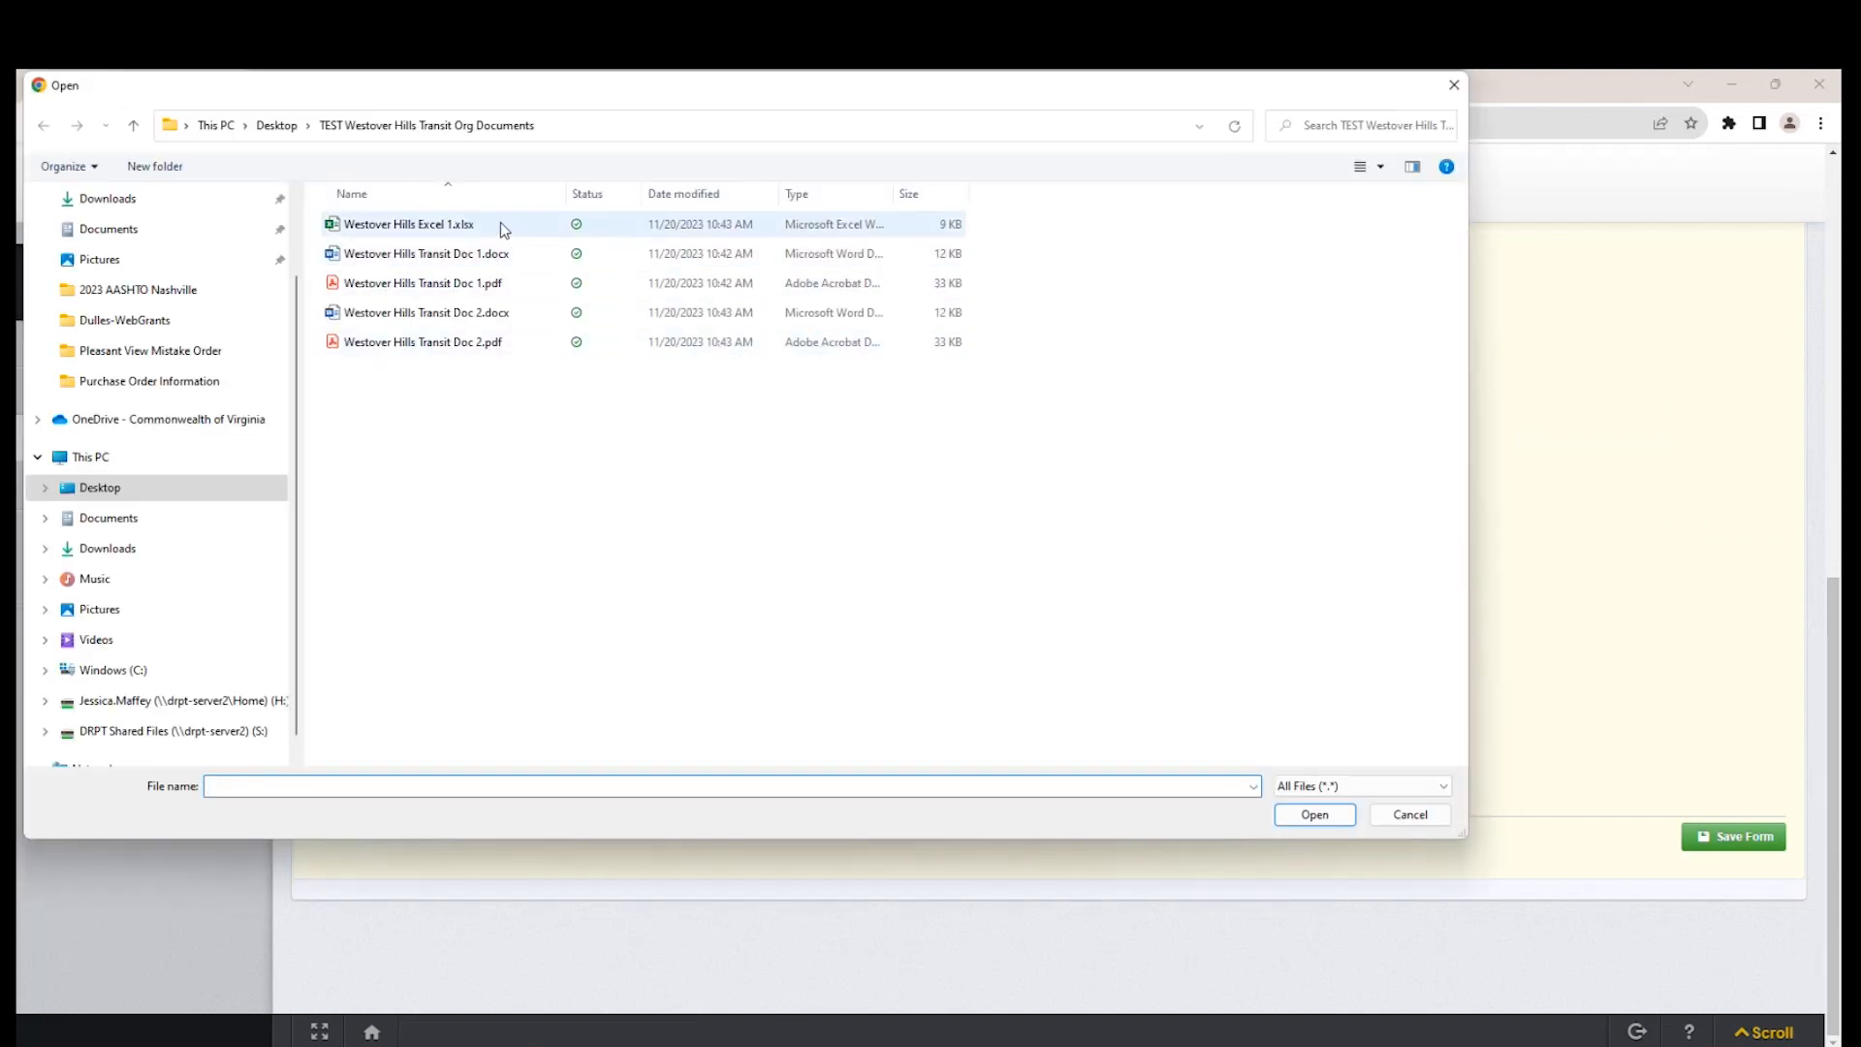
pyautogui.click(500, 223)
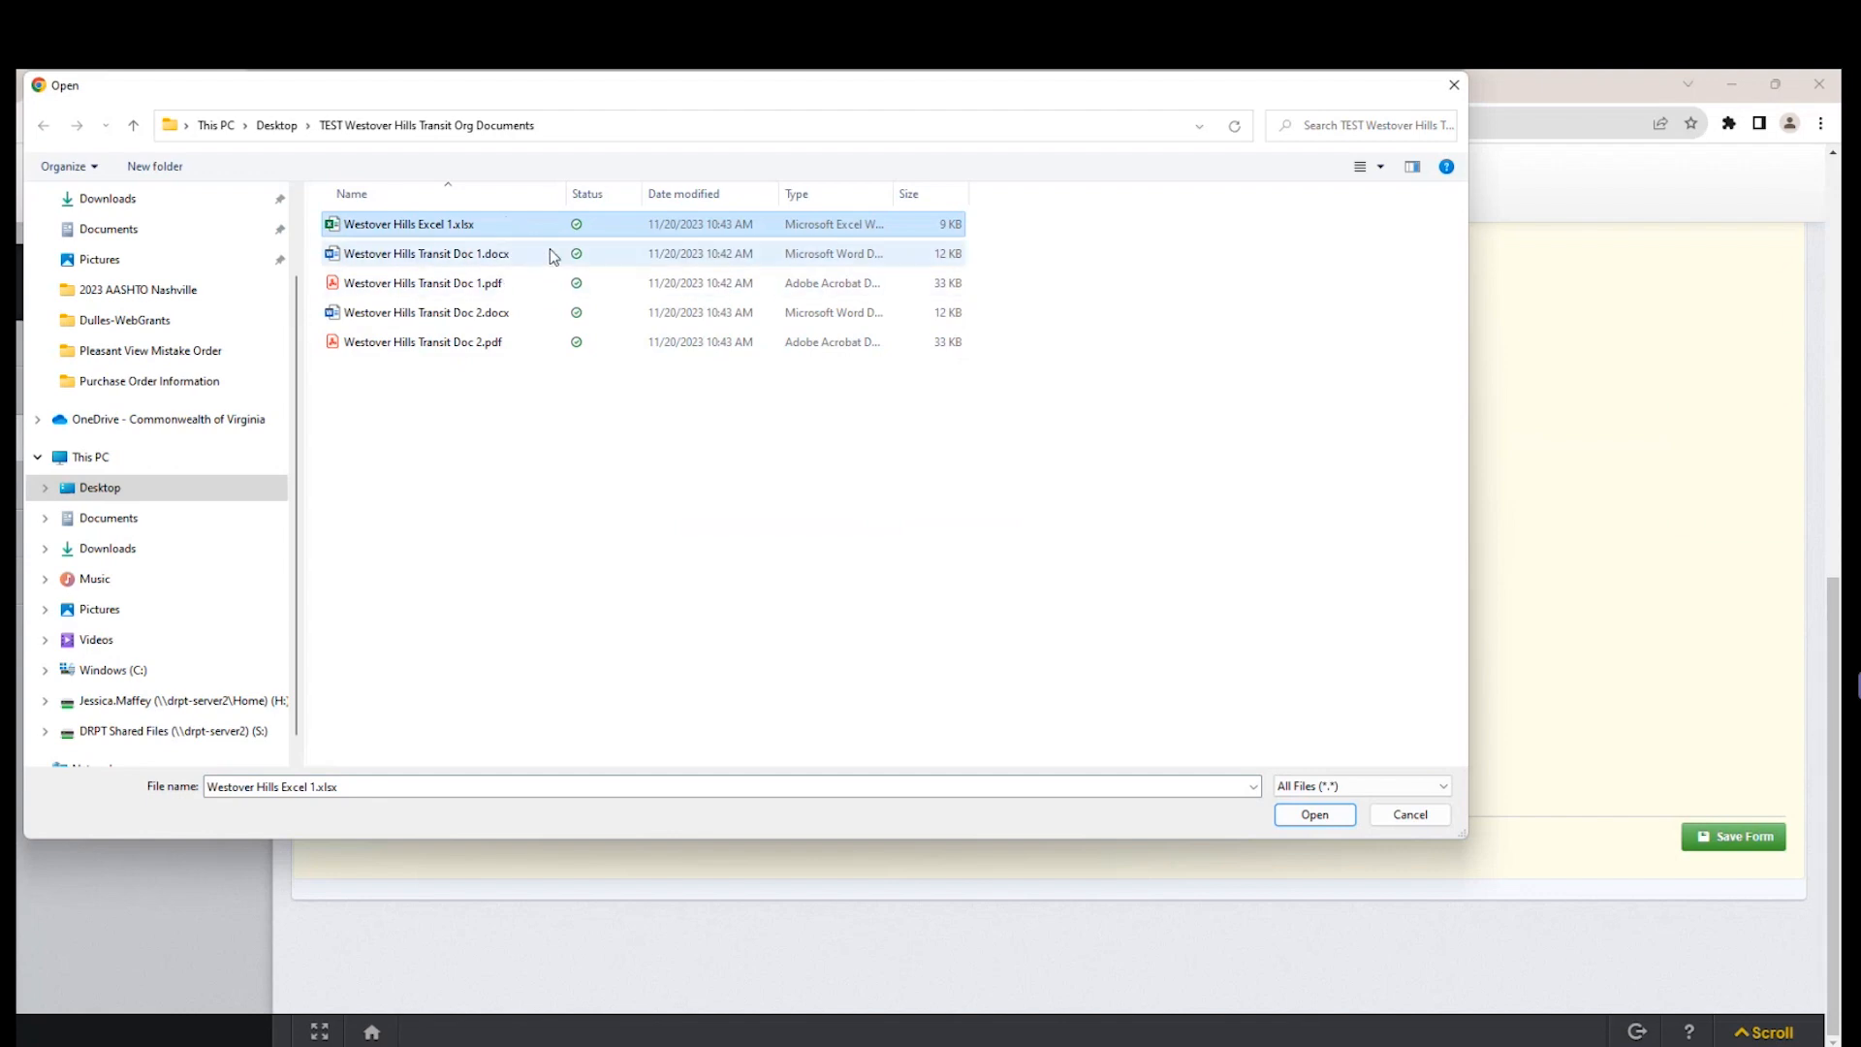
pyautogui.click(1316, 815)
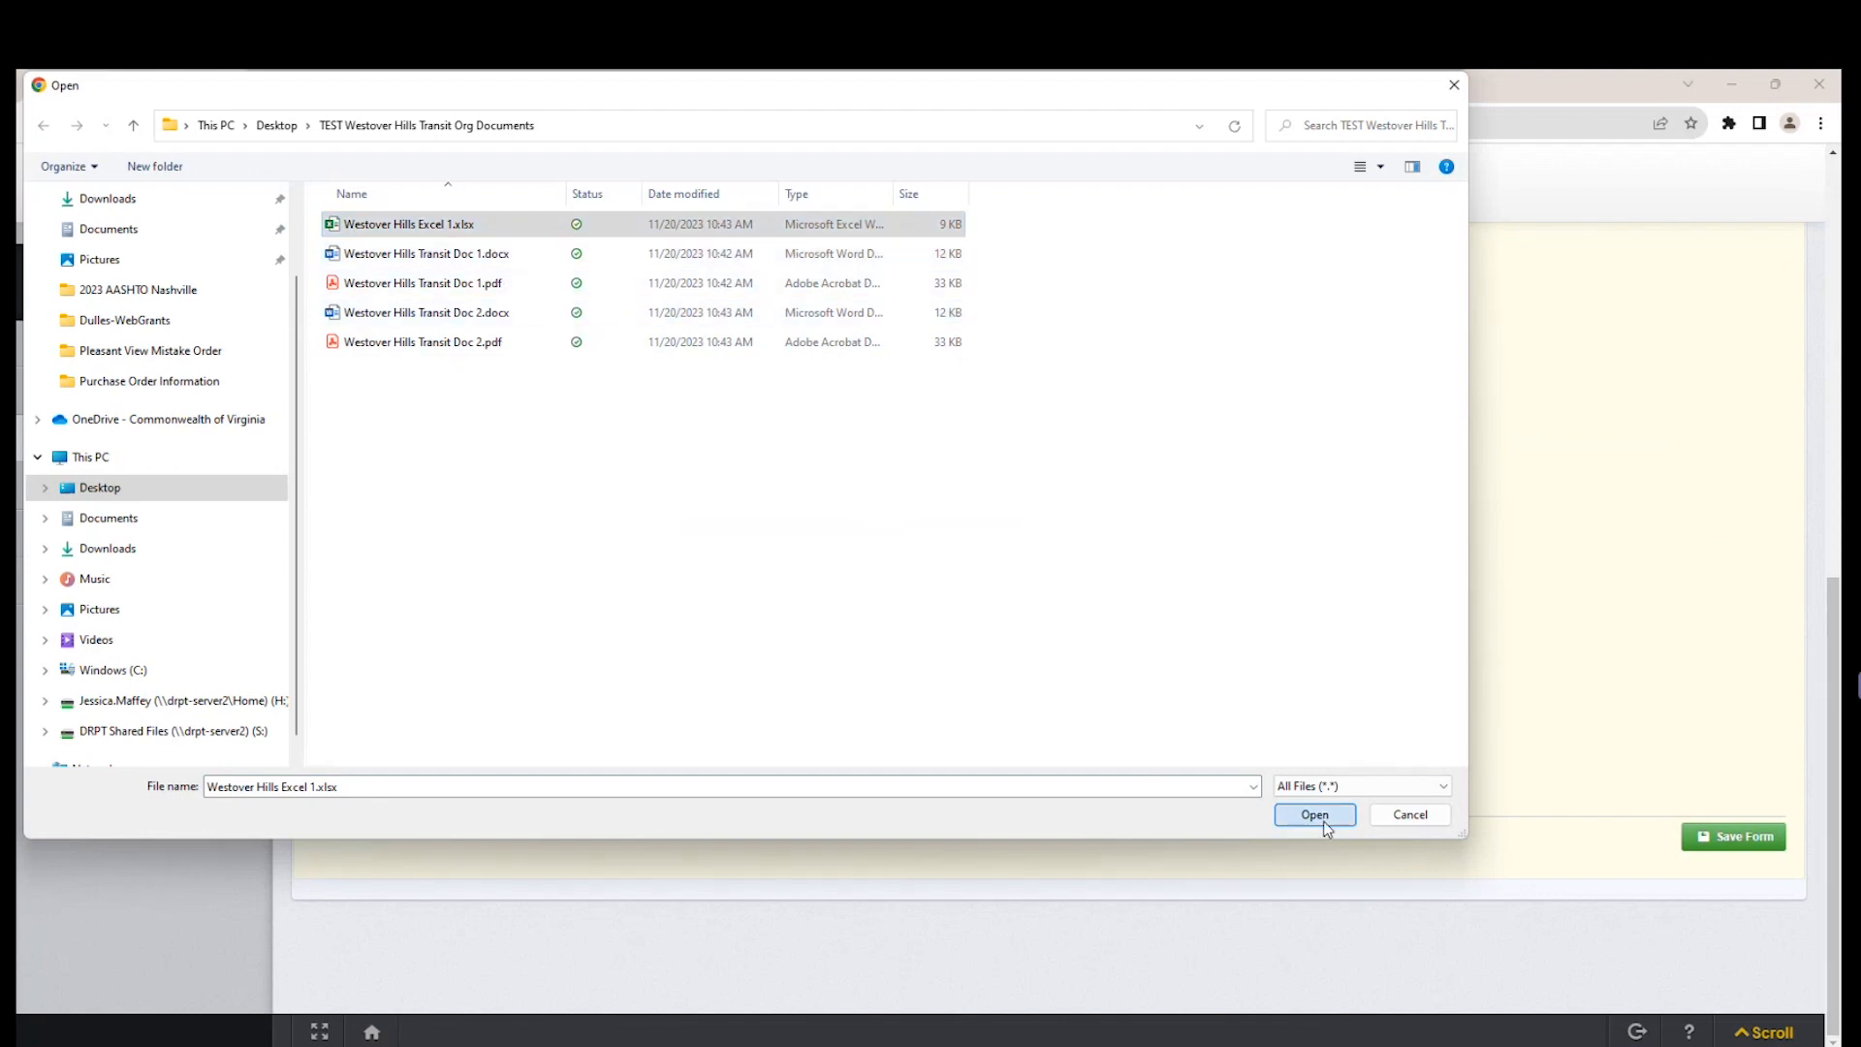
# Enter the project manager's name and save the Project Information form.
pyautogui.click(677, 793)
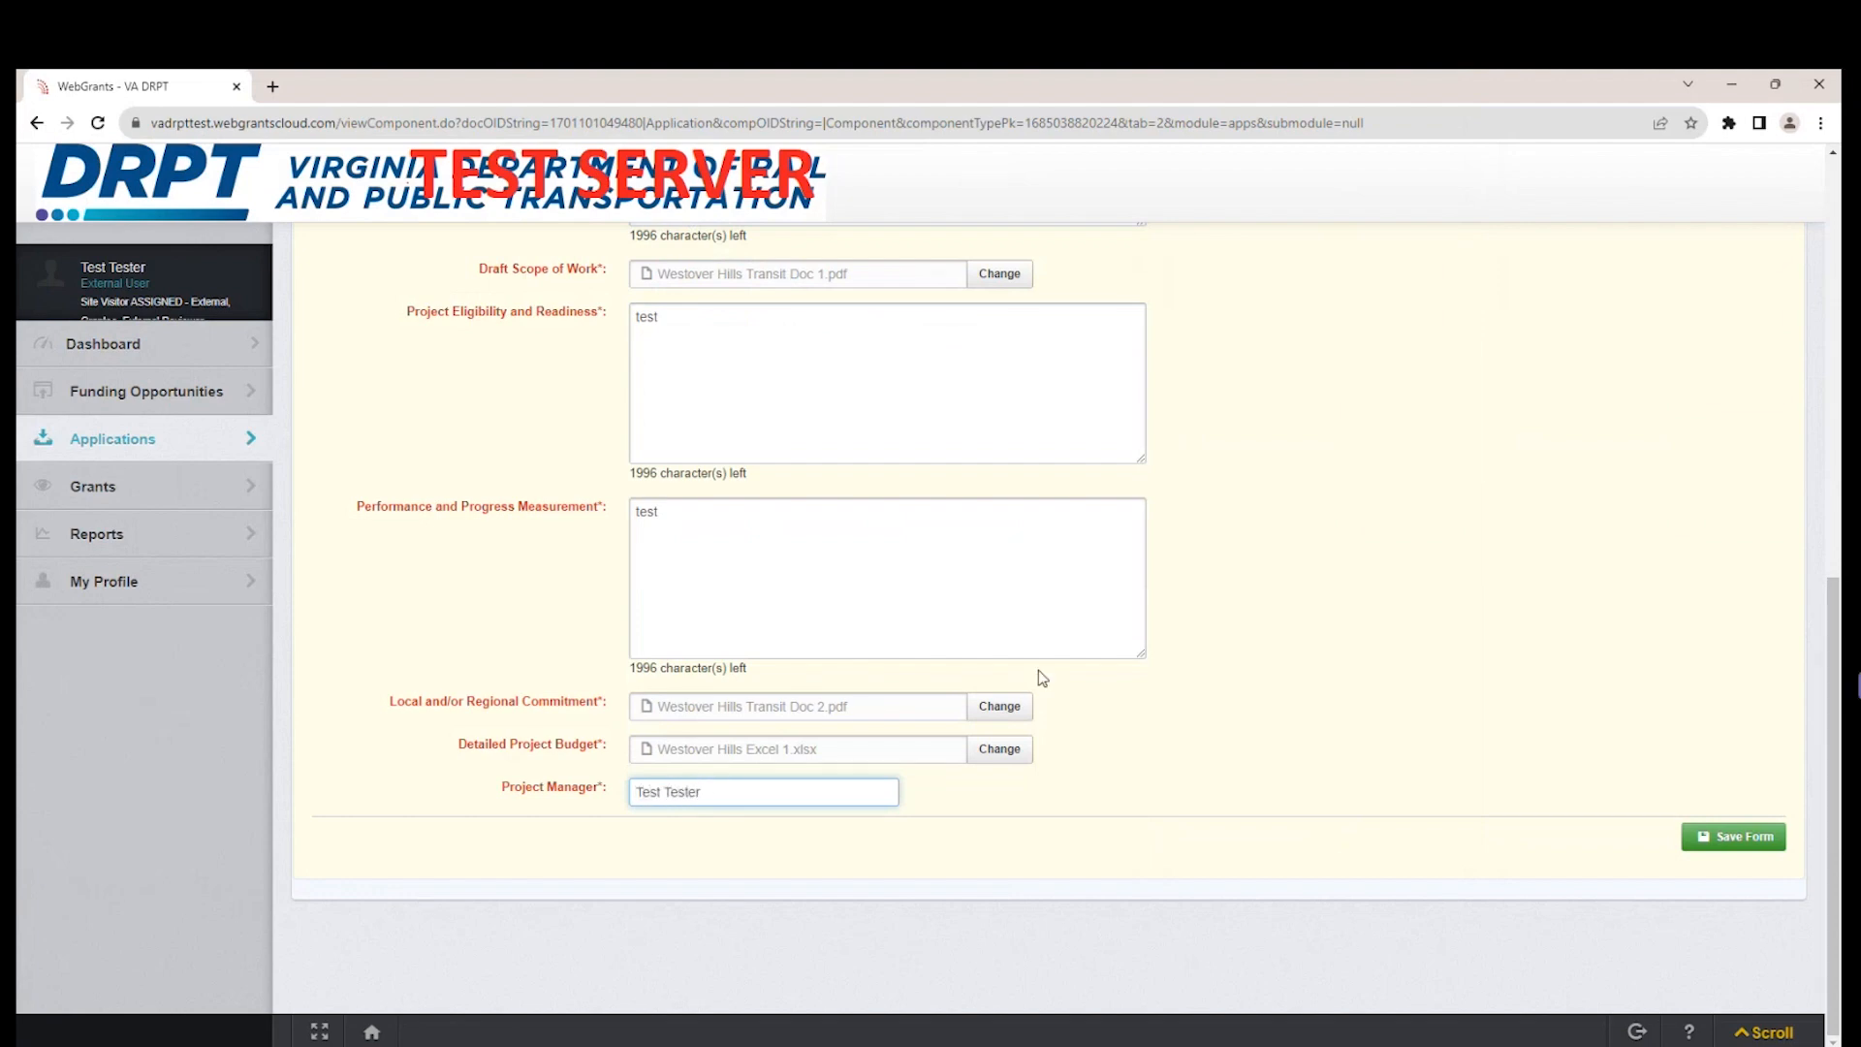
pyautogui.scroll(5, 1301, 561)
pyautogui.scroll(-5, 1305, 561)
pyautogui.scroll(5, 1288, 565)
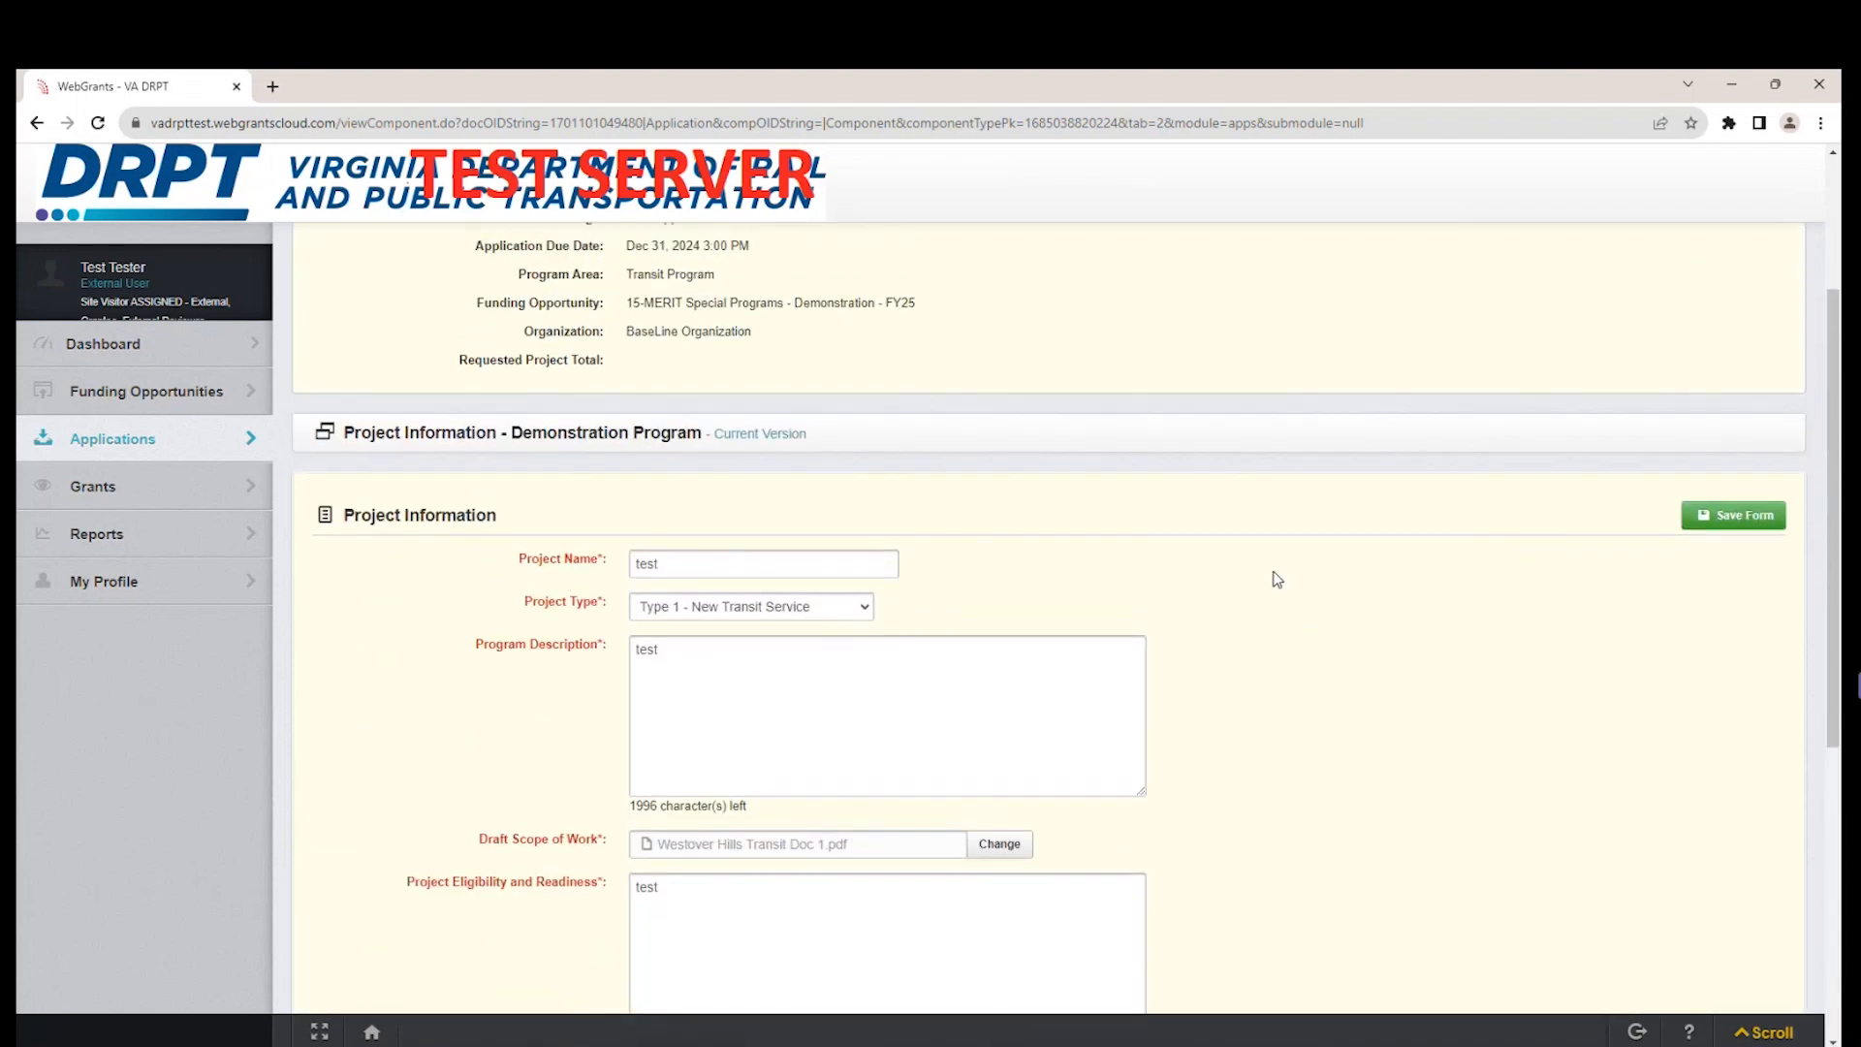
pyautogui.click(1700, 526)
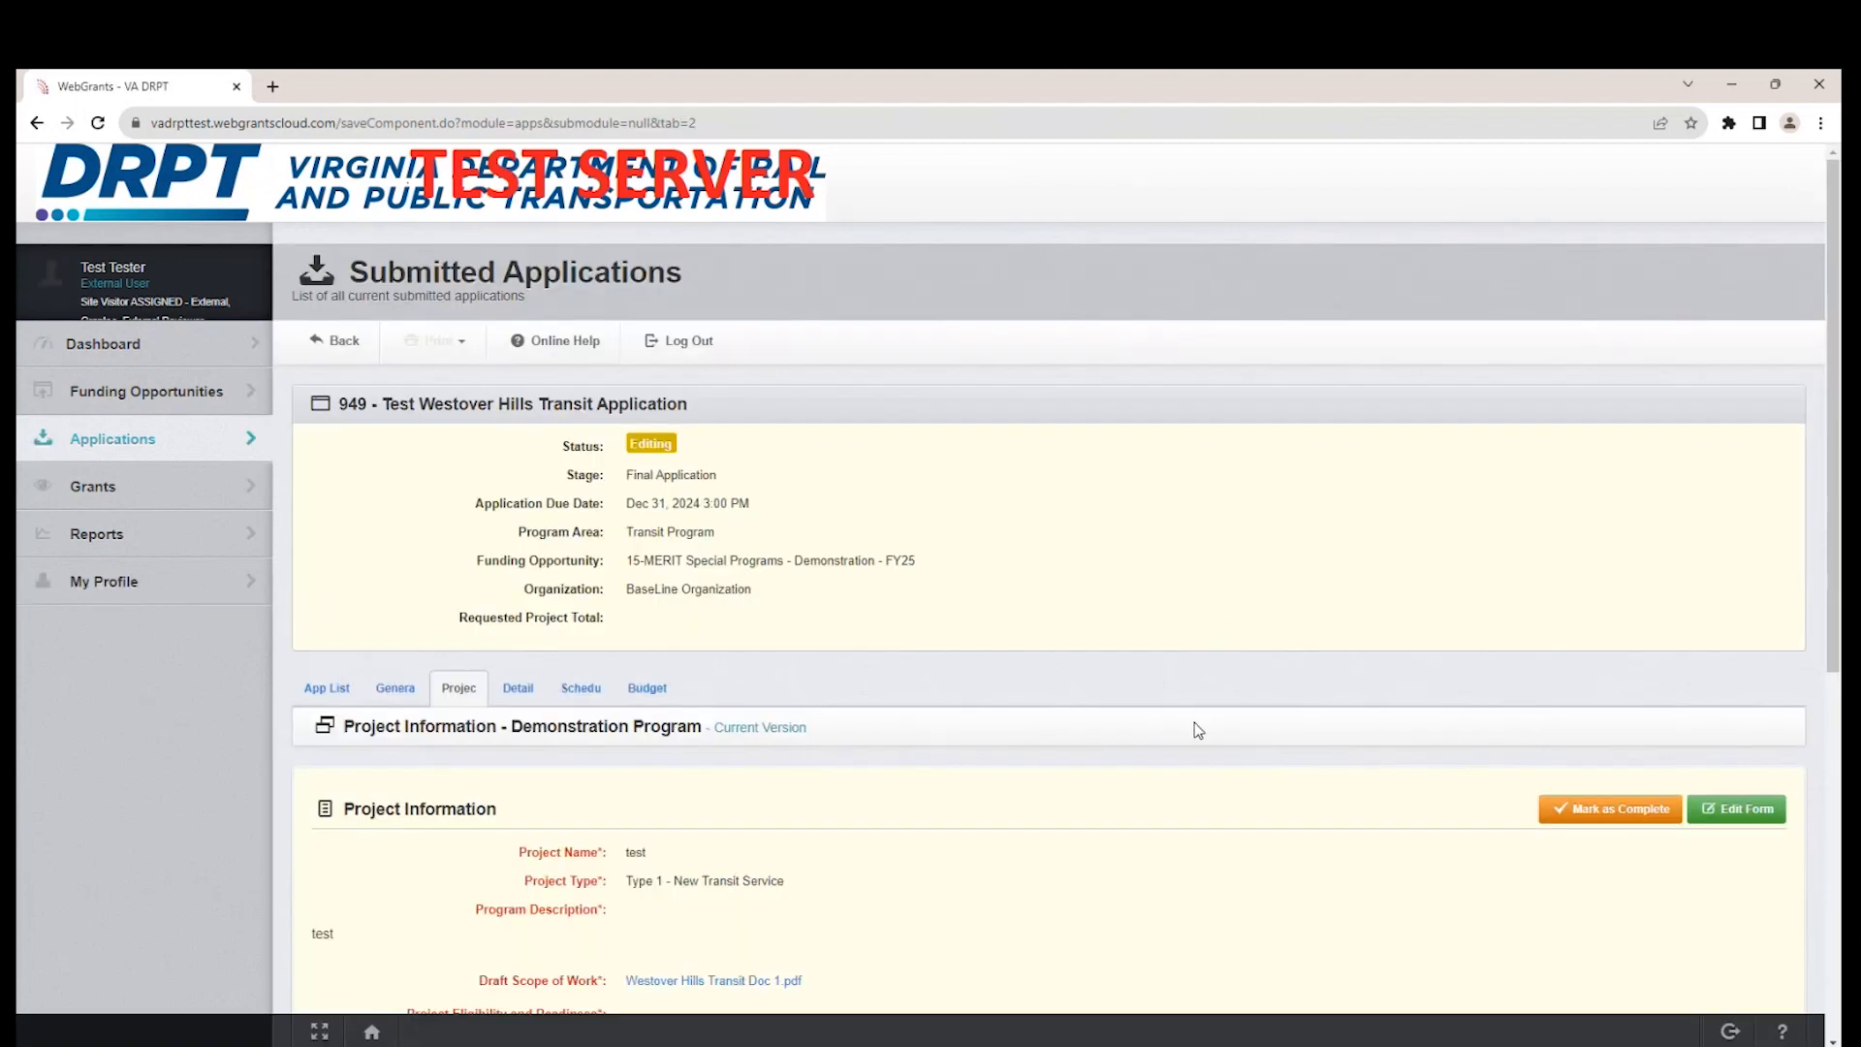
# Reopen the saved Project Information form for editing and remove its Draft Scope of Work file.
pyautogui.scroll(-4, 1217, 747)
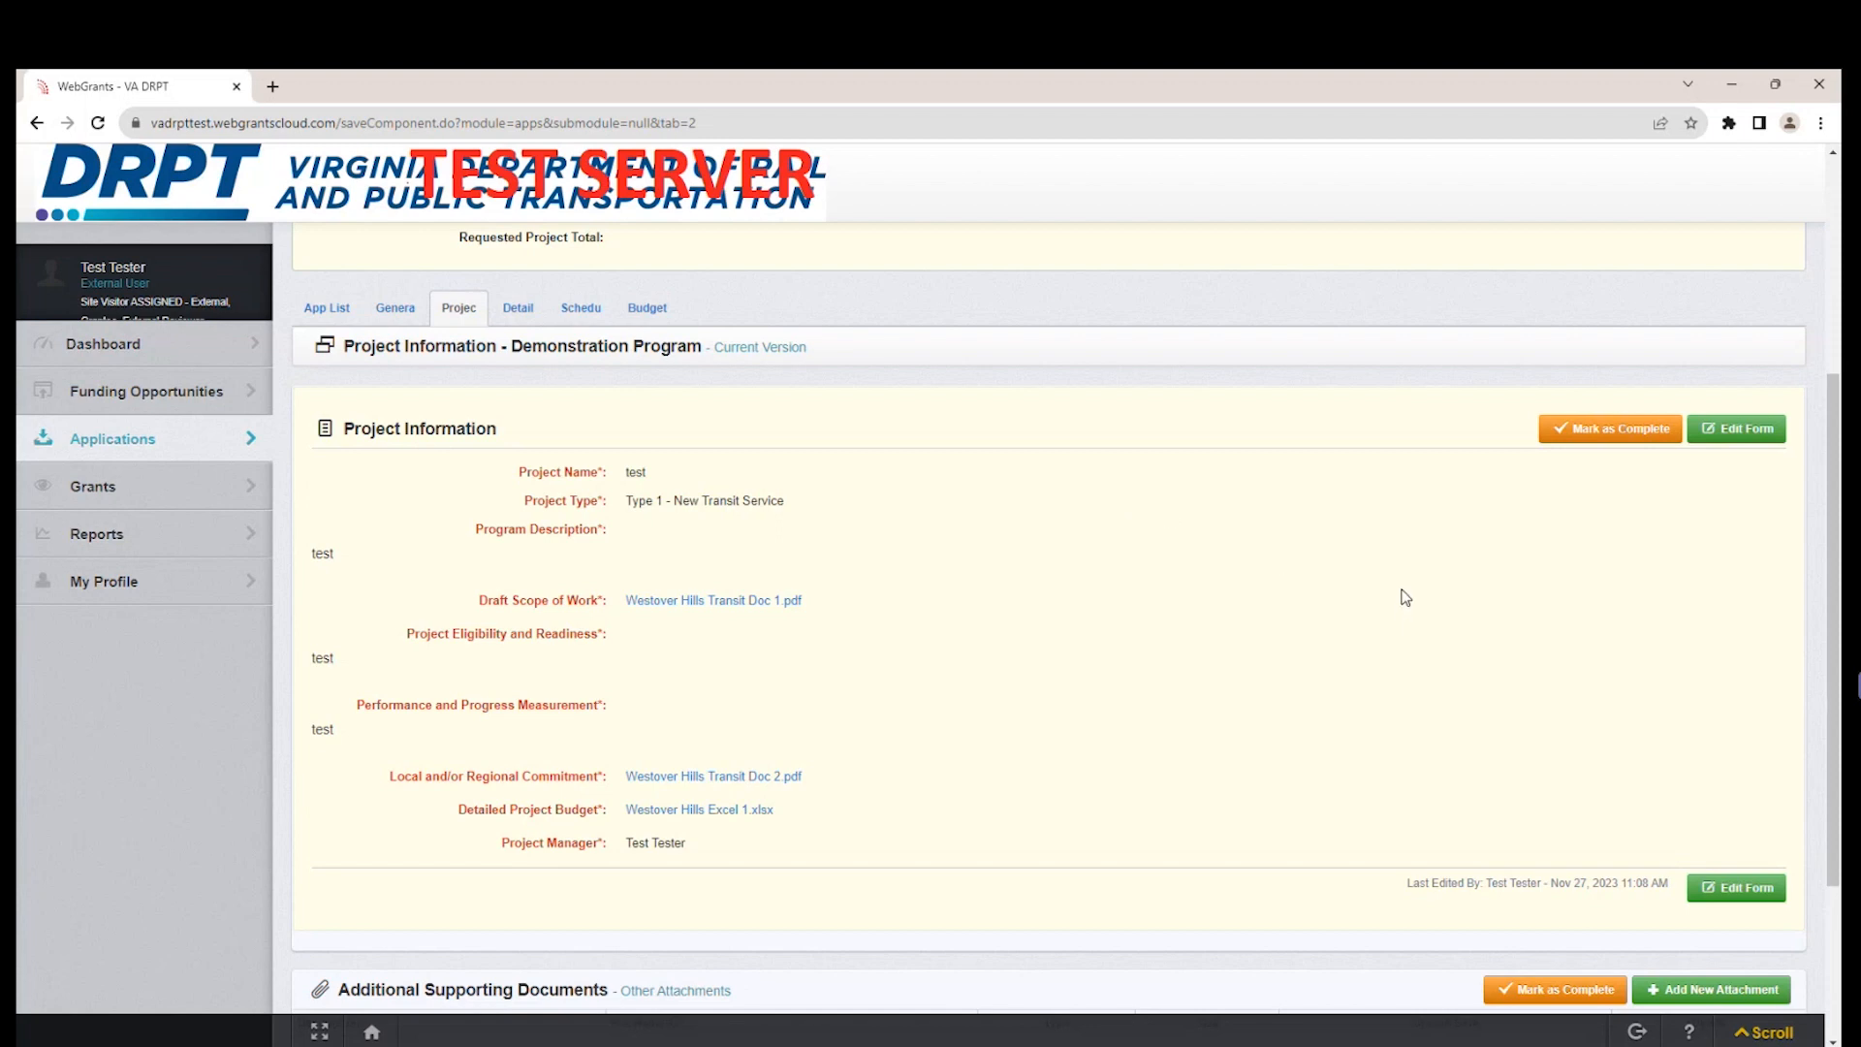
pyautogui.click(1773, 438)
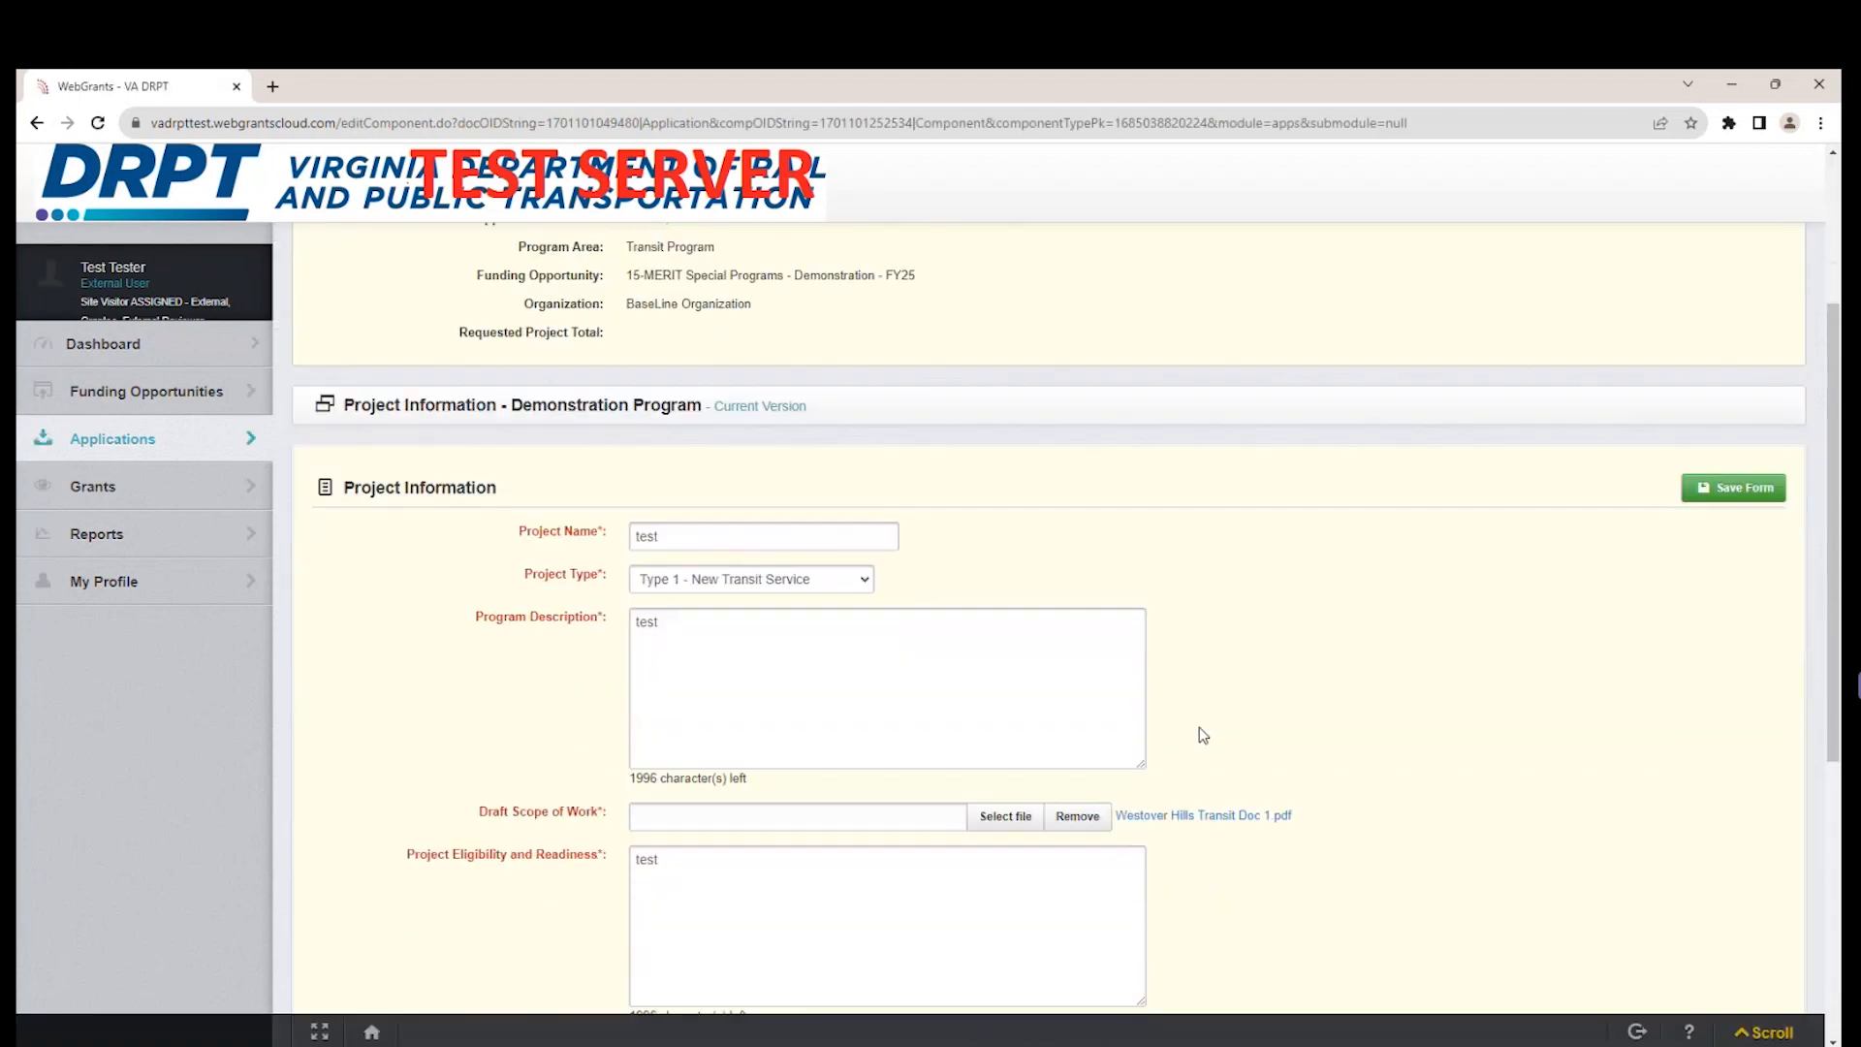
pyautogui.scroll(-2, 1192, 717)
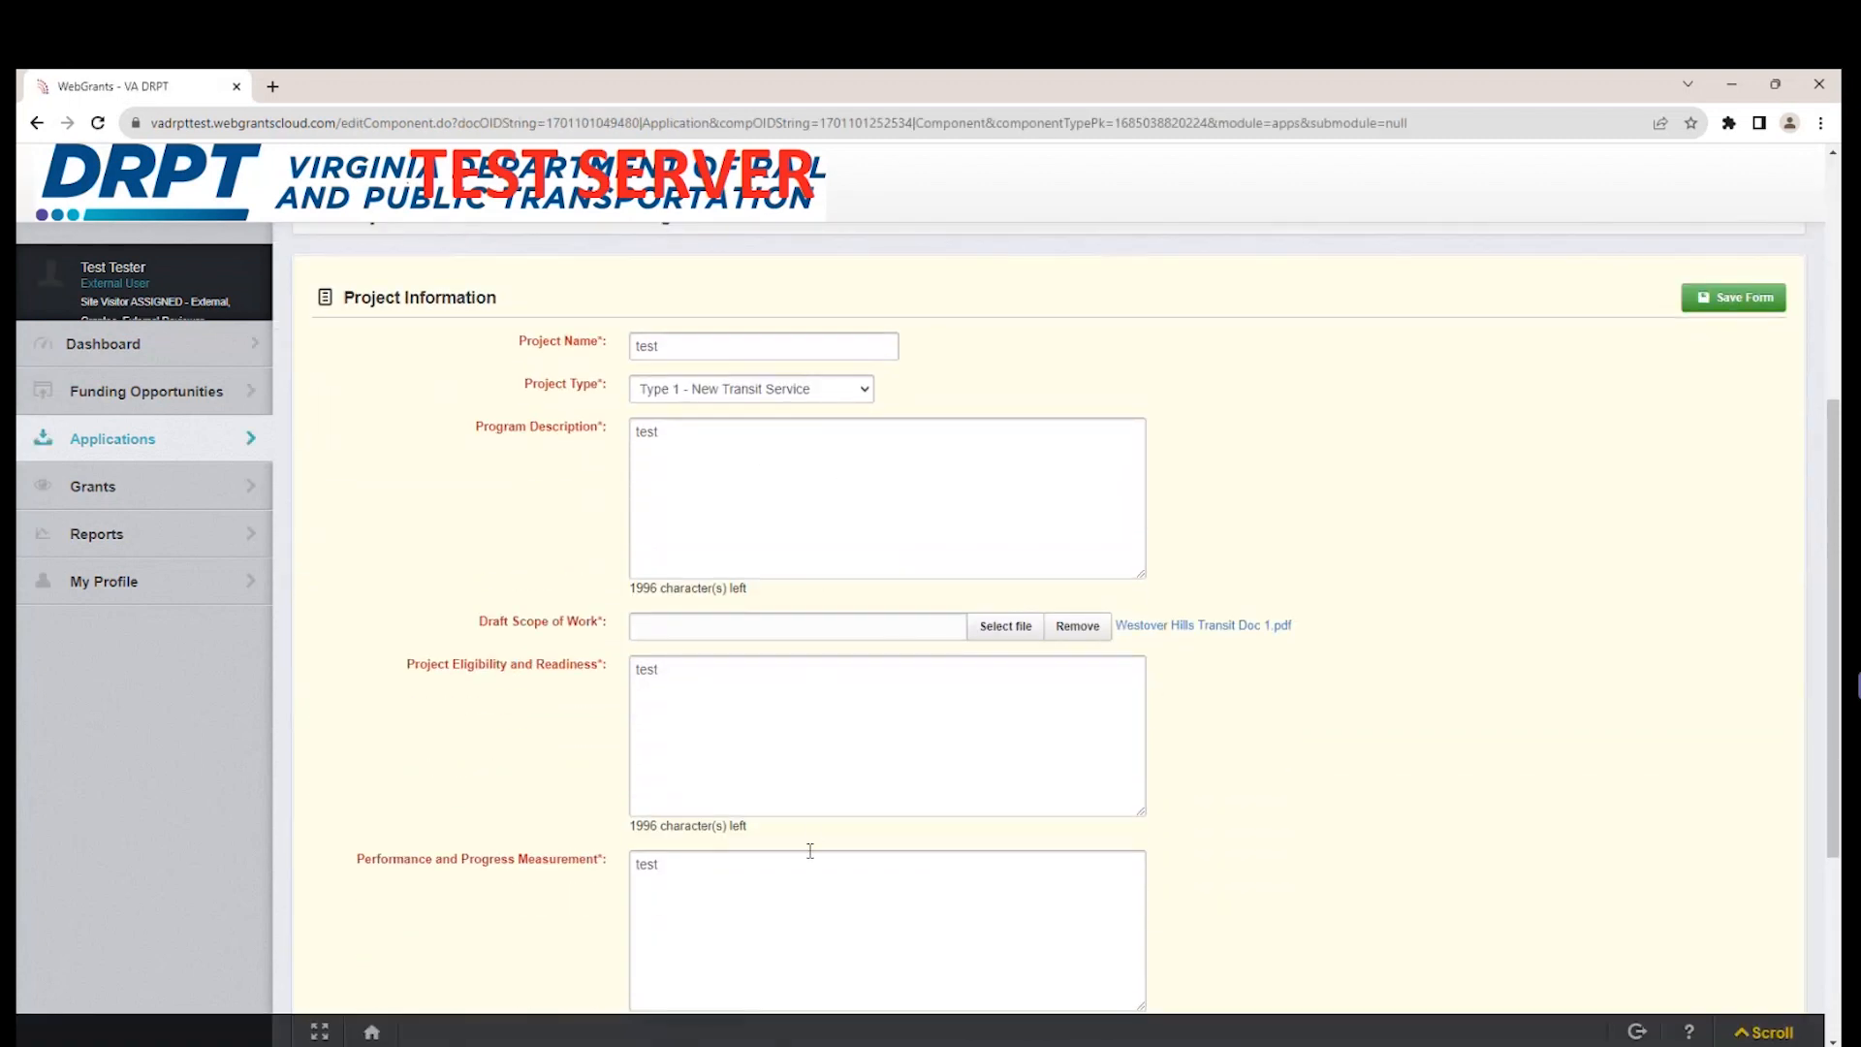
pyautogui.scroll(2, 1383, 589)
pyautogui.scroll(-2, 1383, 589)
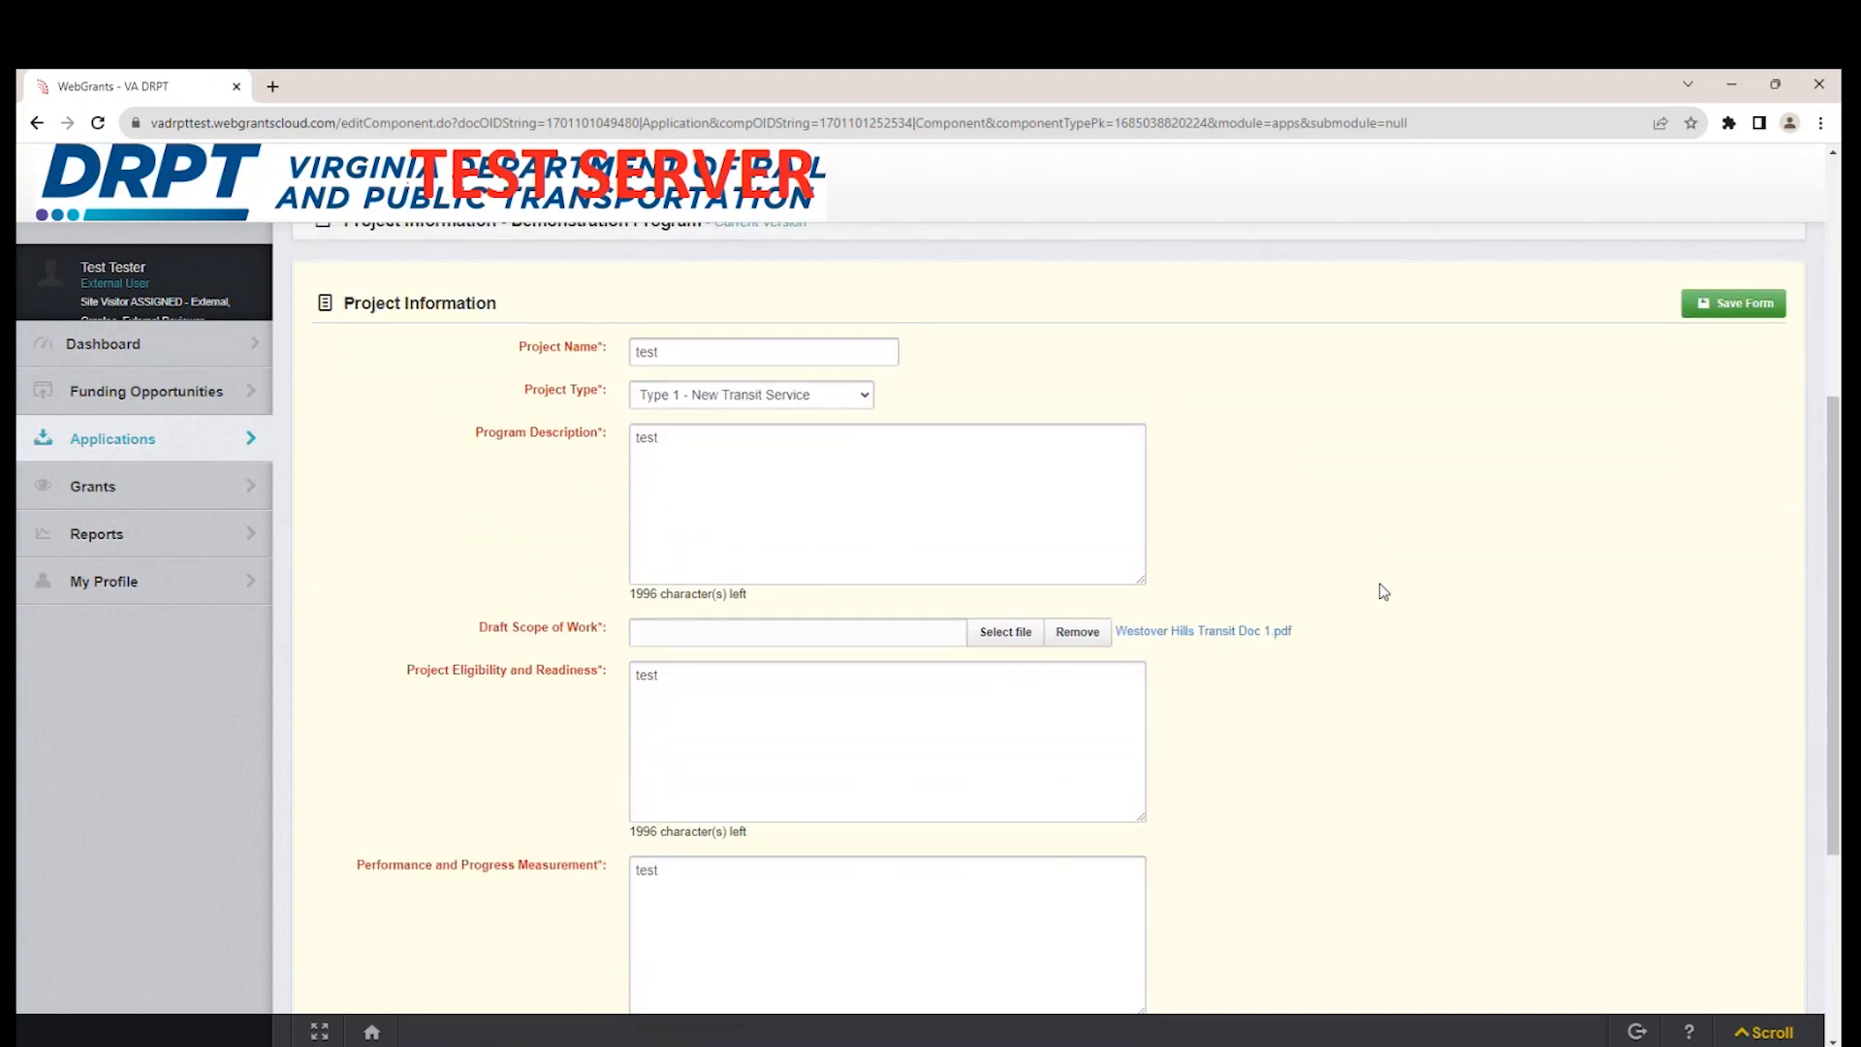
pyautogui.scroll(-1, 1383, 587)
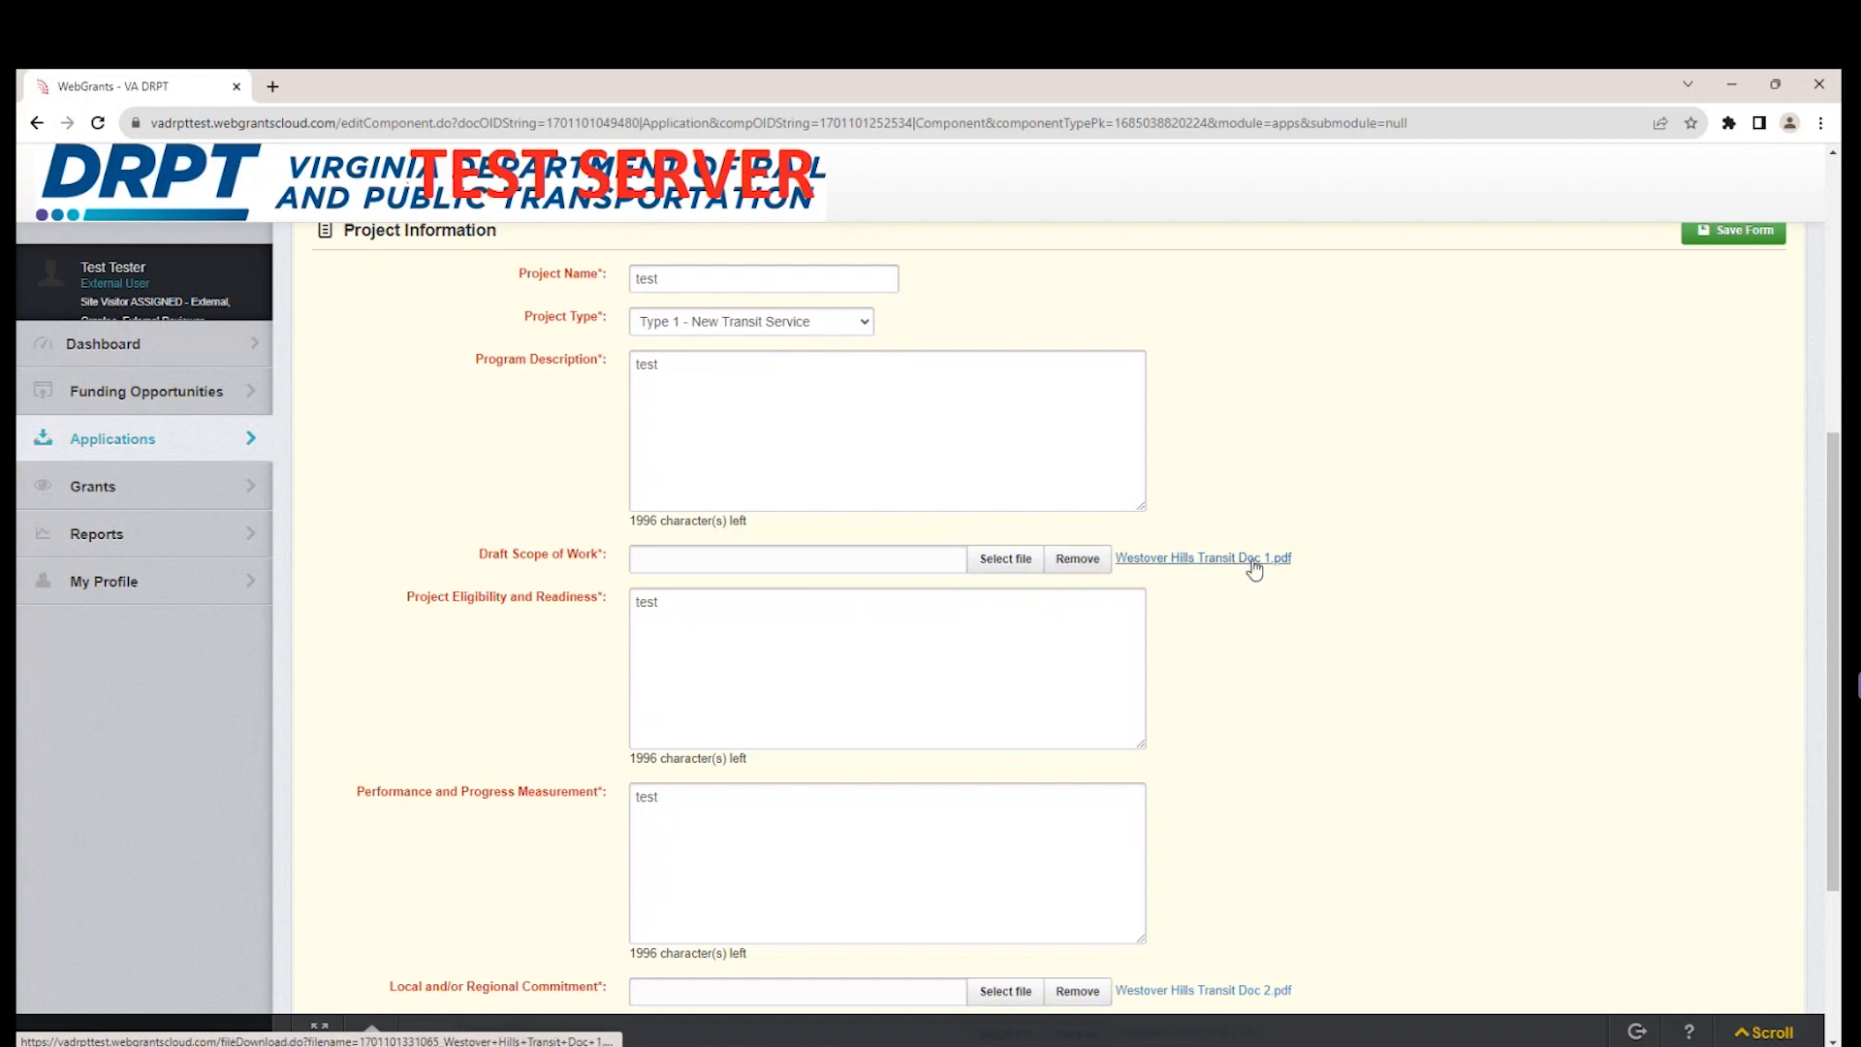
pyautogui.click(1091, 566)
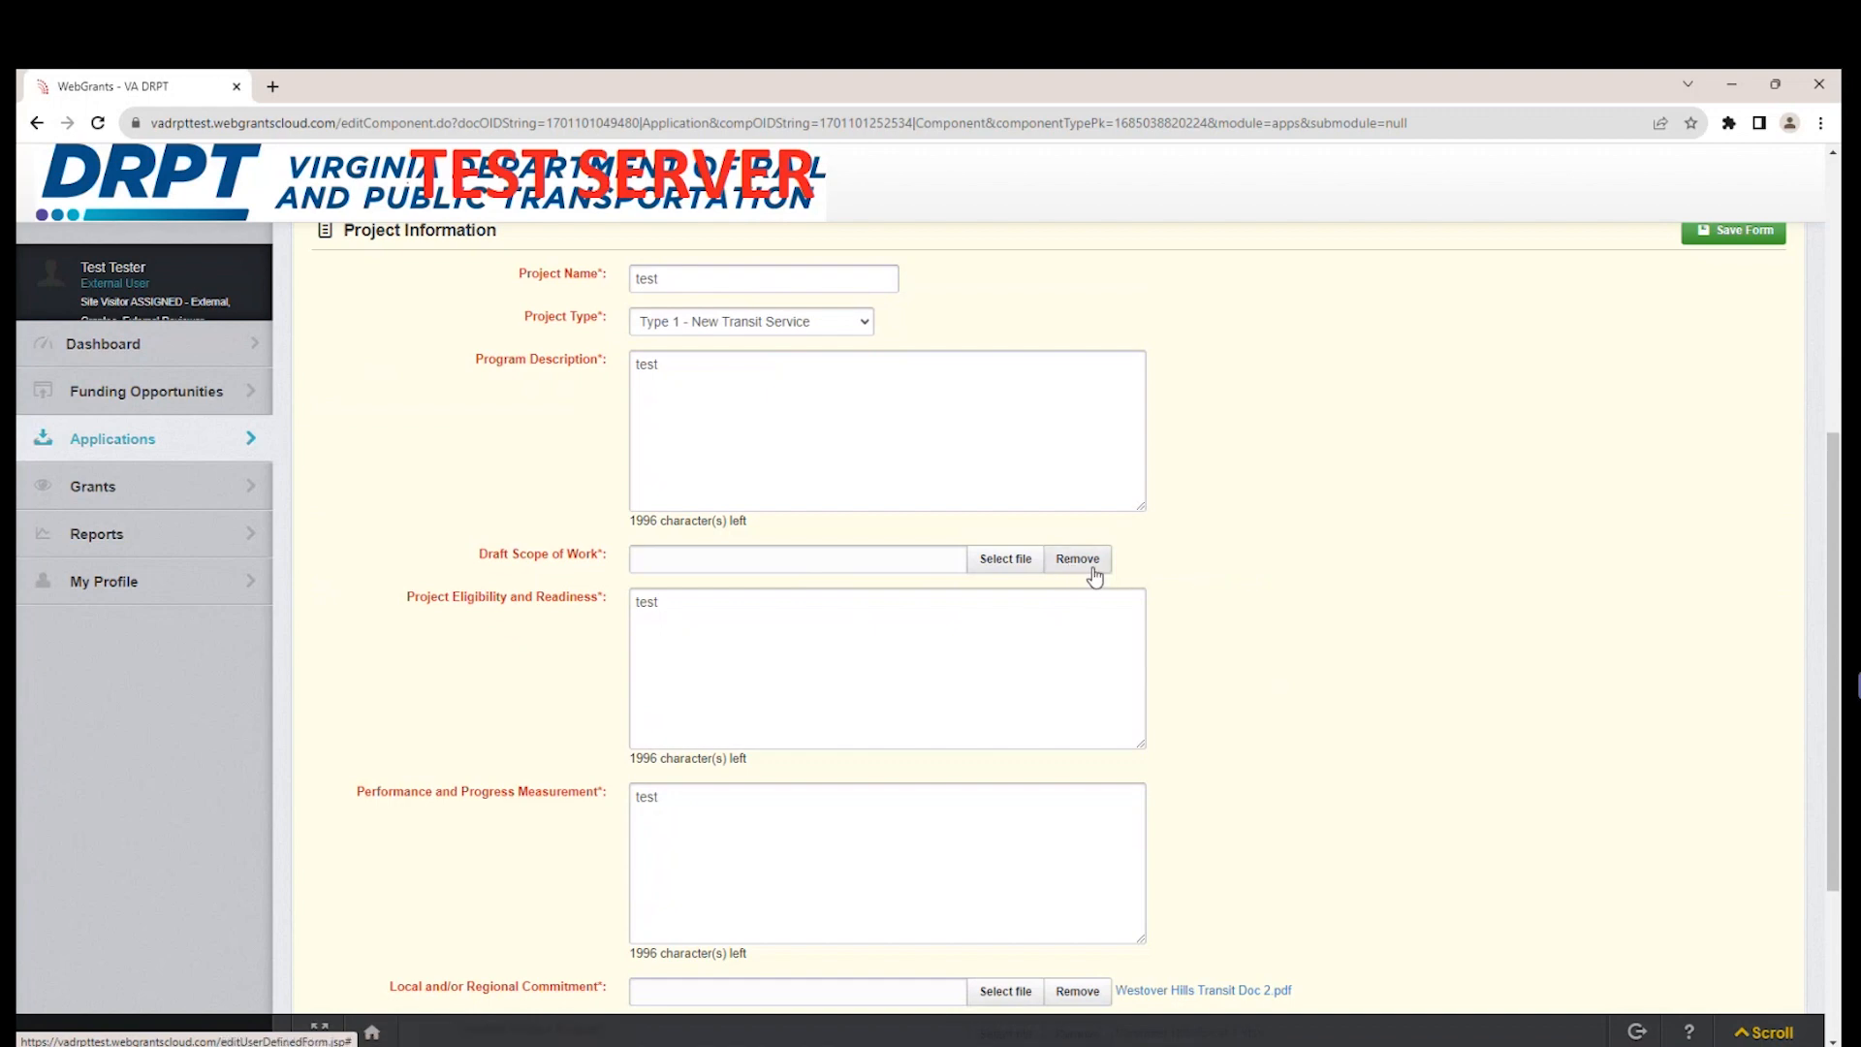
# Attach "Westover Hills Transit Doc 2.pdf" as the Draft Scope of Work and save the form.
pyautogui.click(1004, 562)
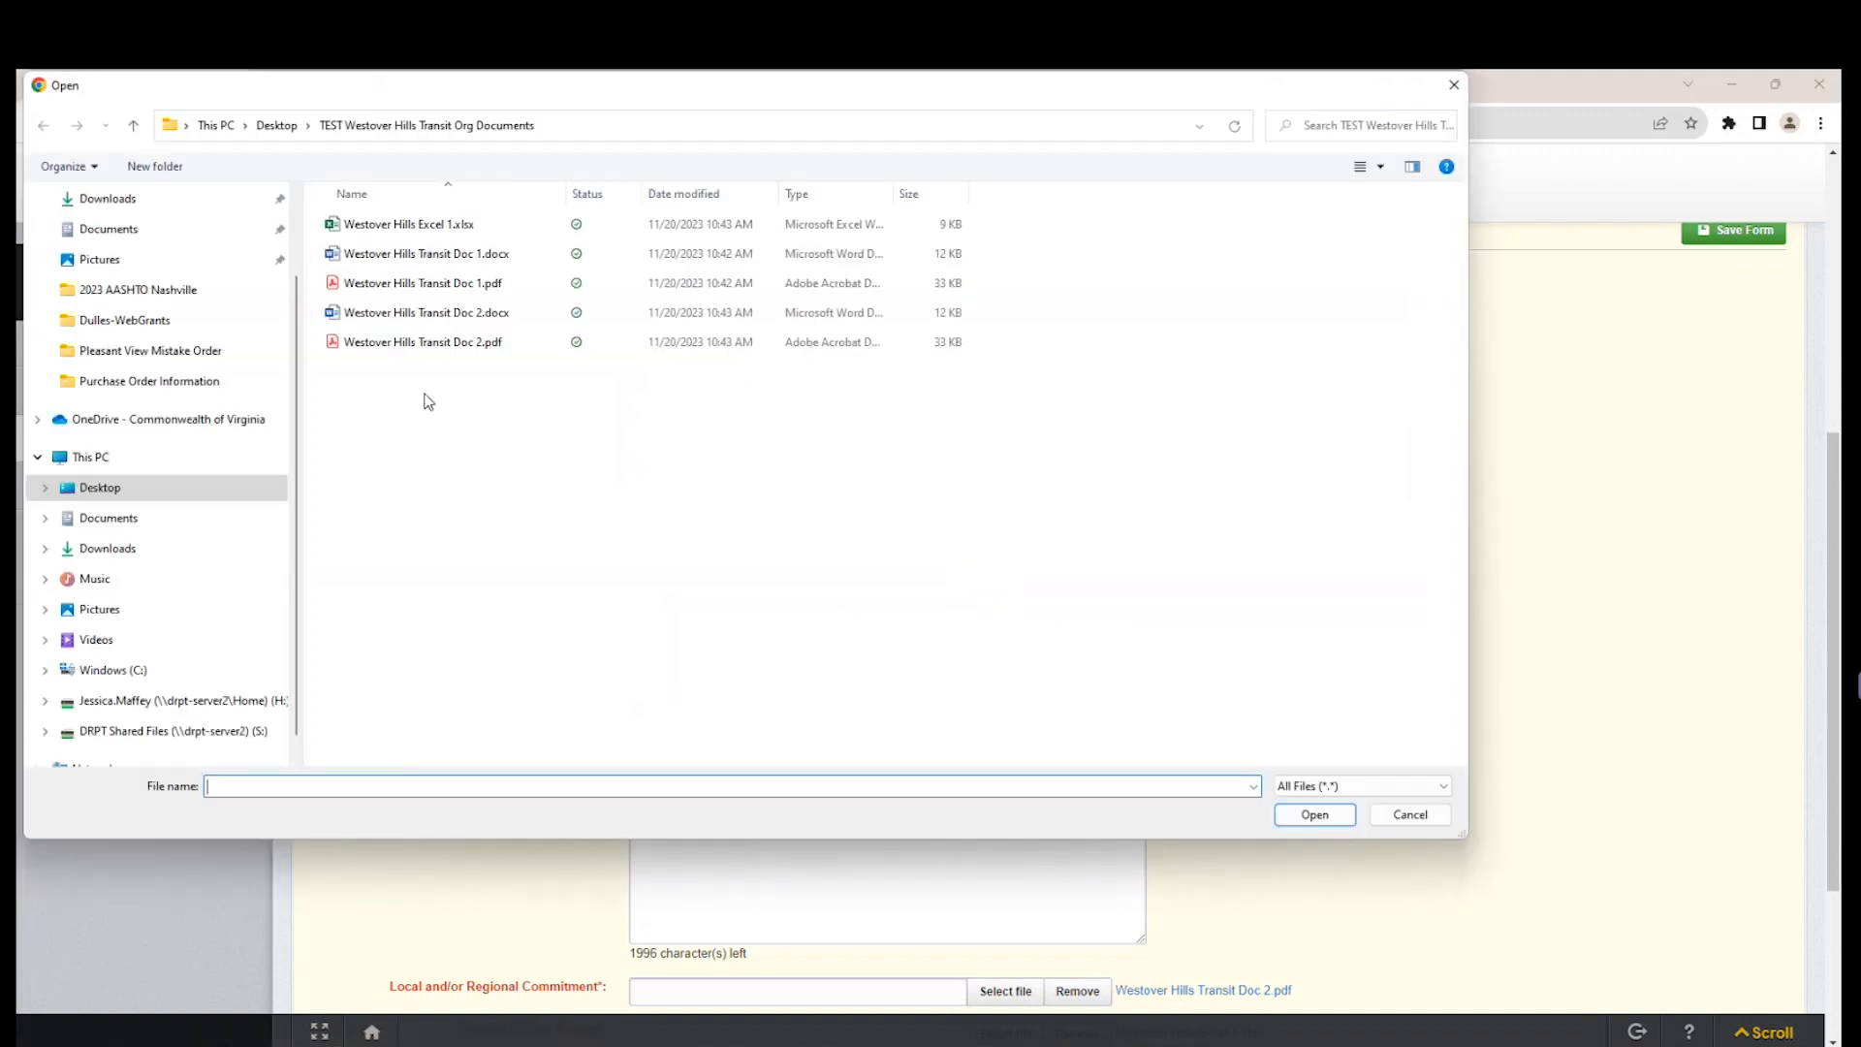
pyautogui.click(433, 345)
pyautogui.click(1307, 814)
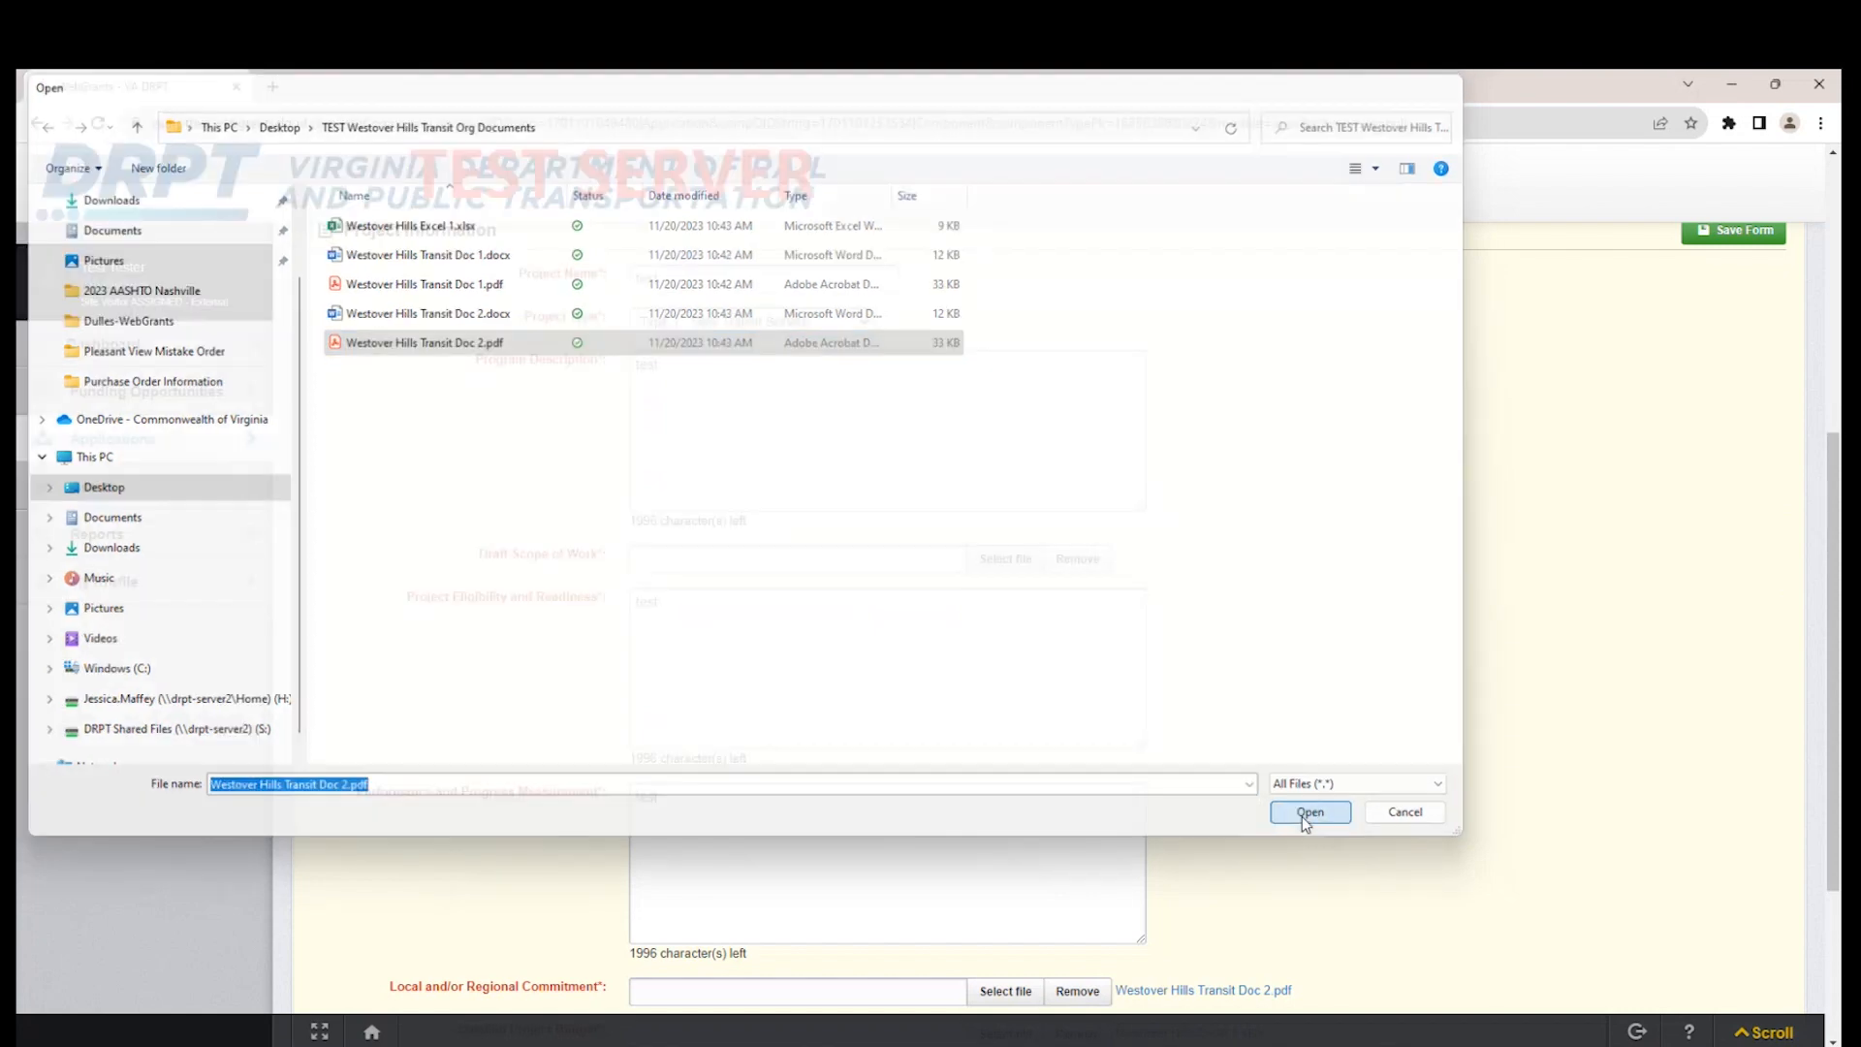
pyautogui.scroll(2, 1721, 473)
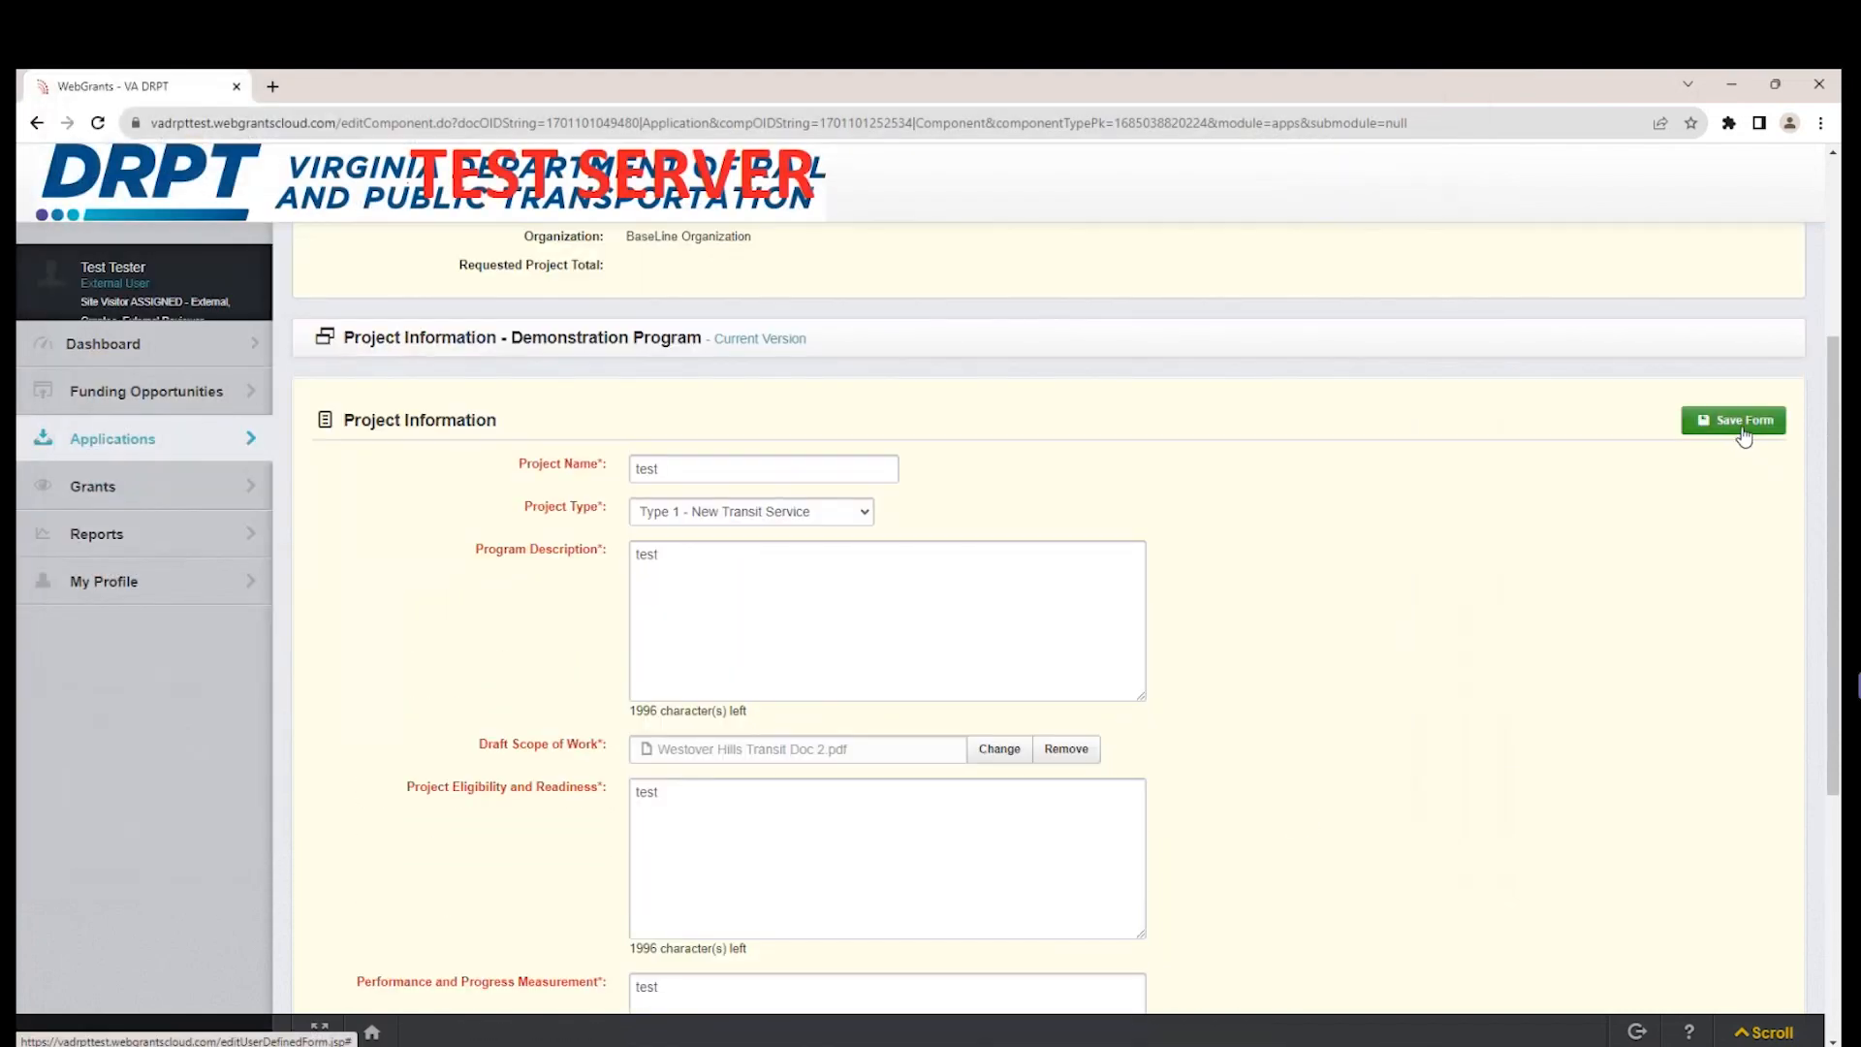
pyautogui.click(1742, 421)
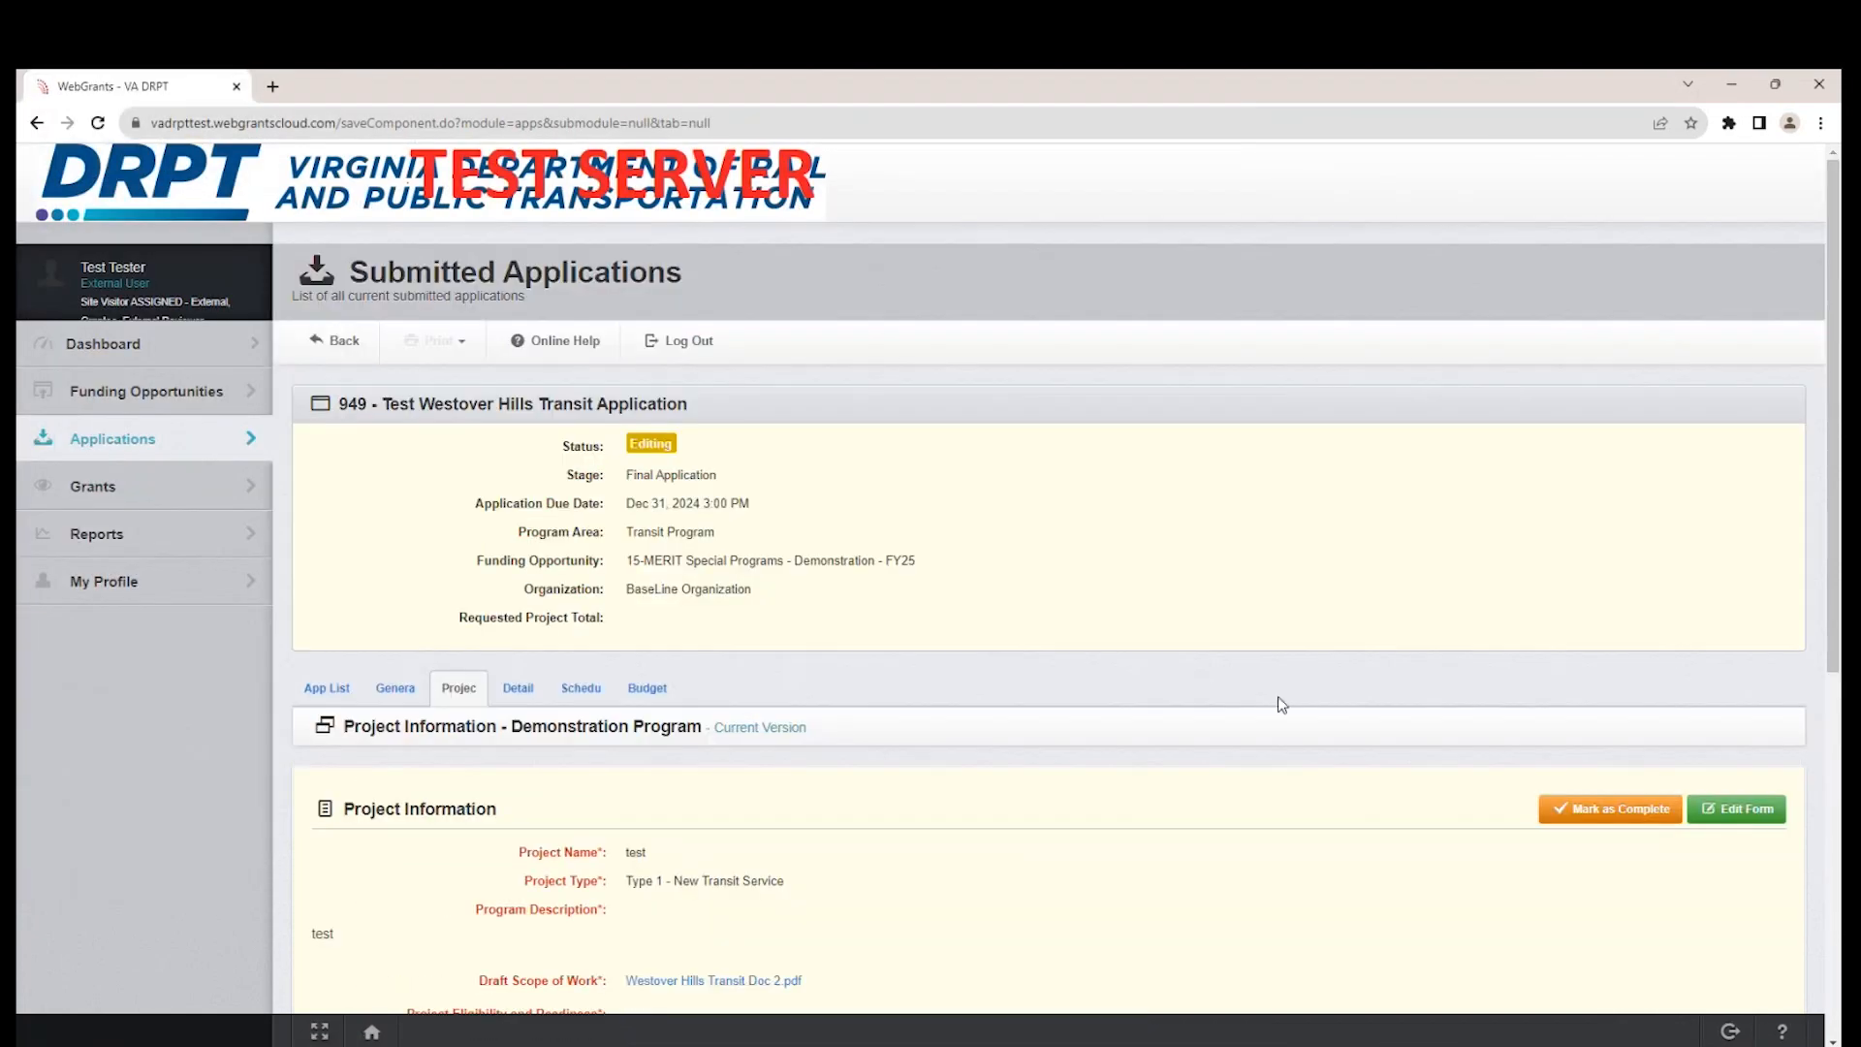
# Mark the Project Information form as complete and reopen the Project Information - Demonstration Program component from the application's component list.
pyautogui.scroll(-2, 1263, 693)
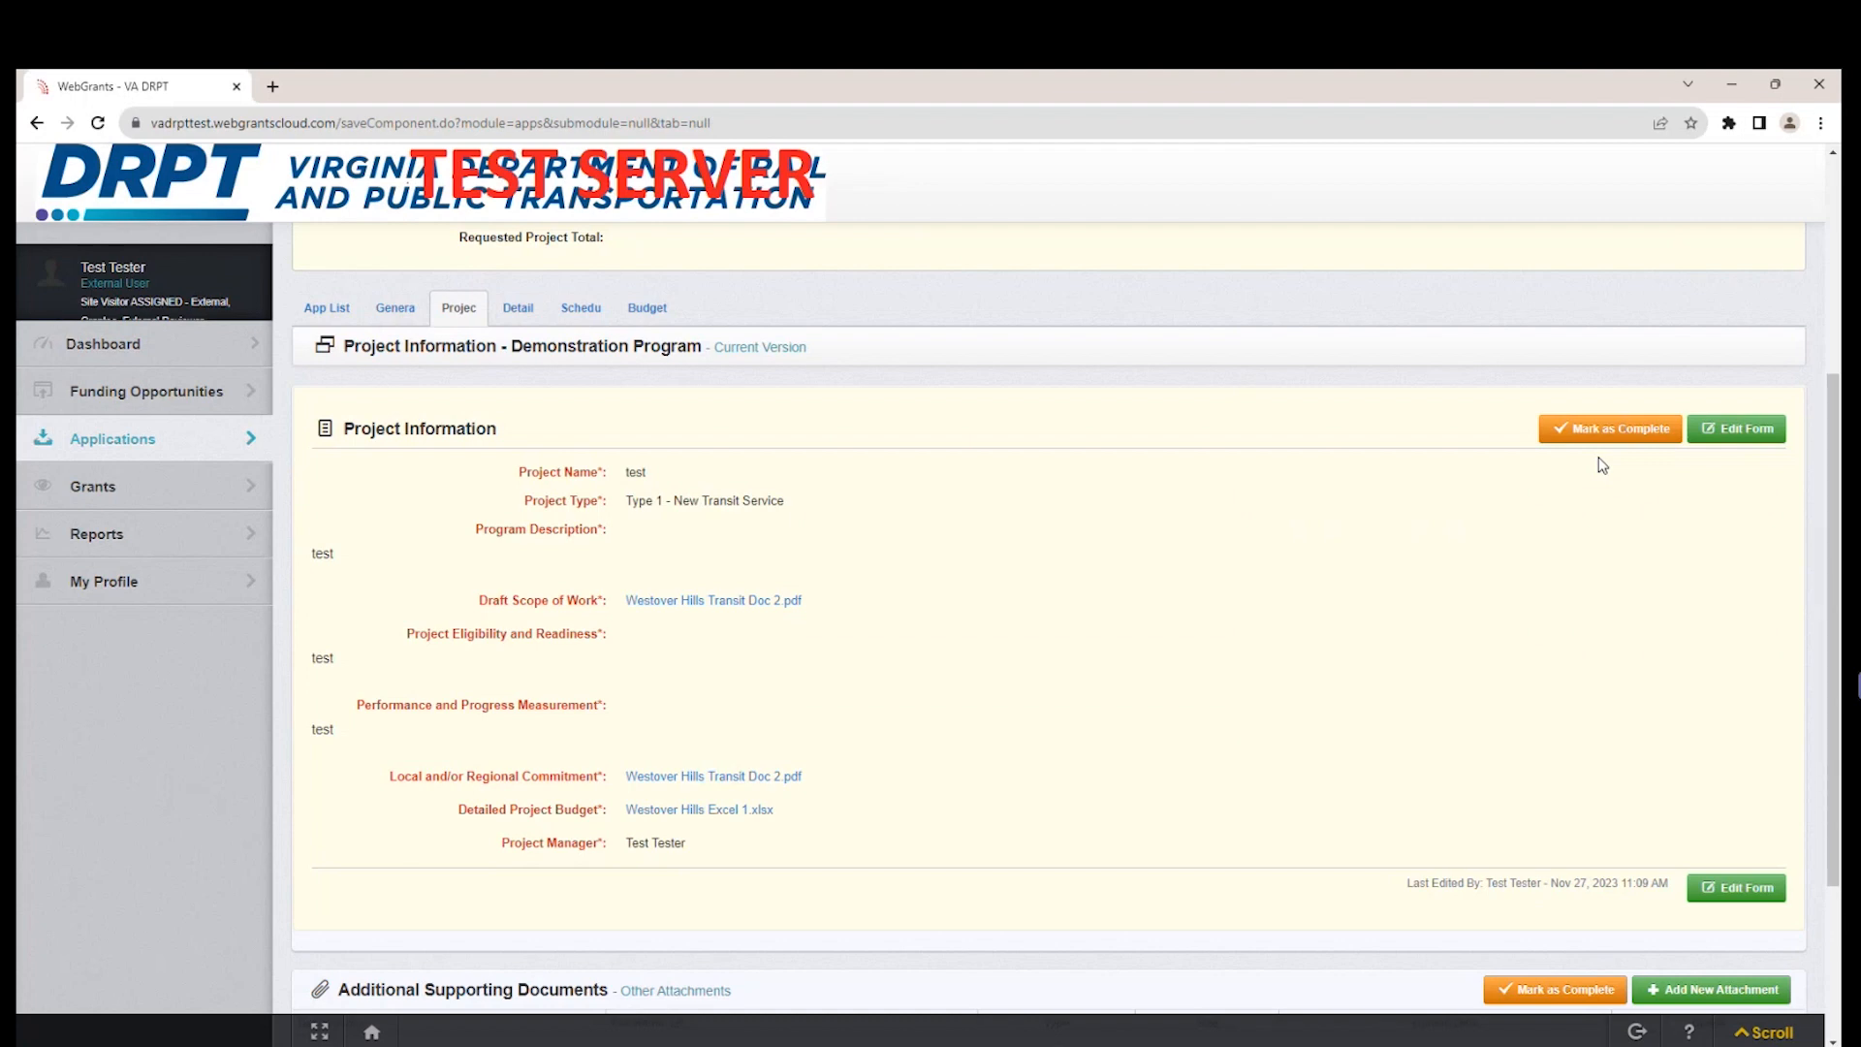
pyautogui.click(1636, 436)
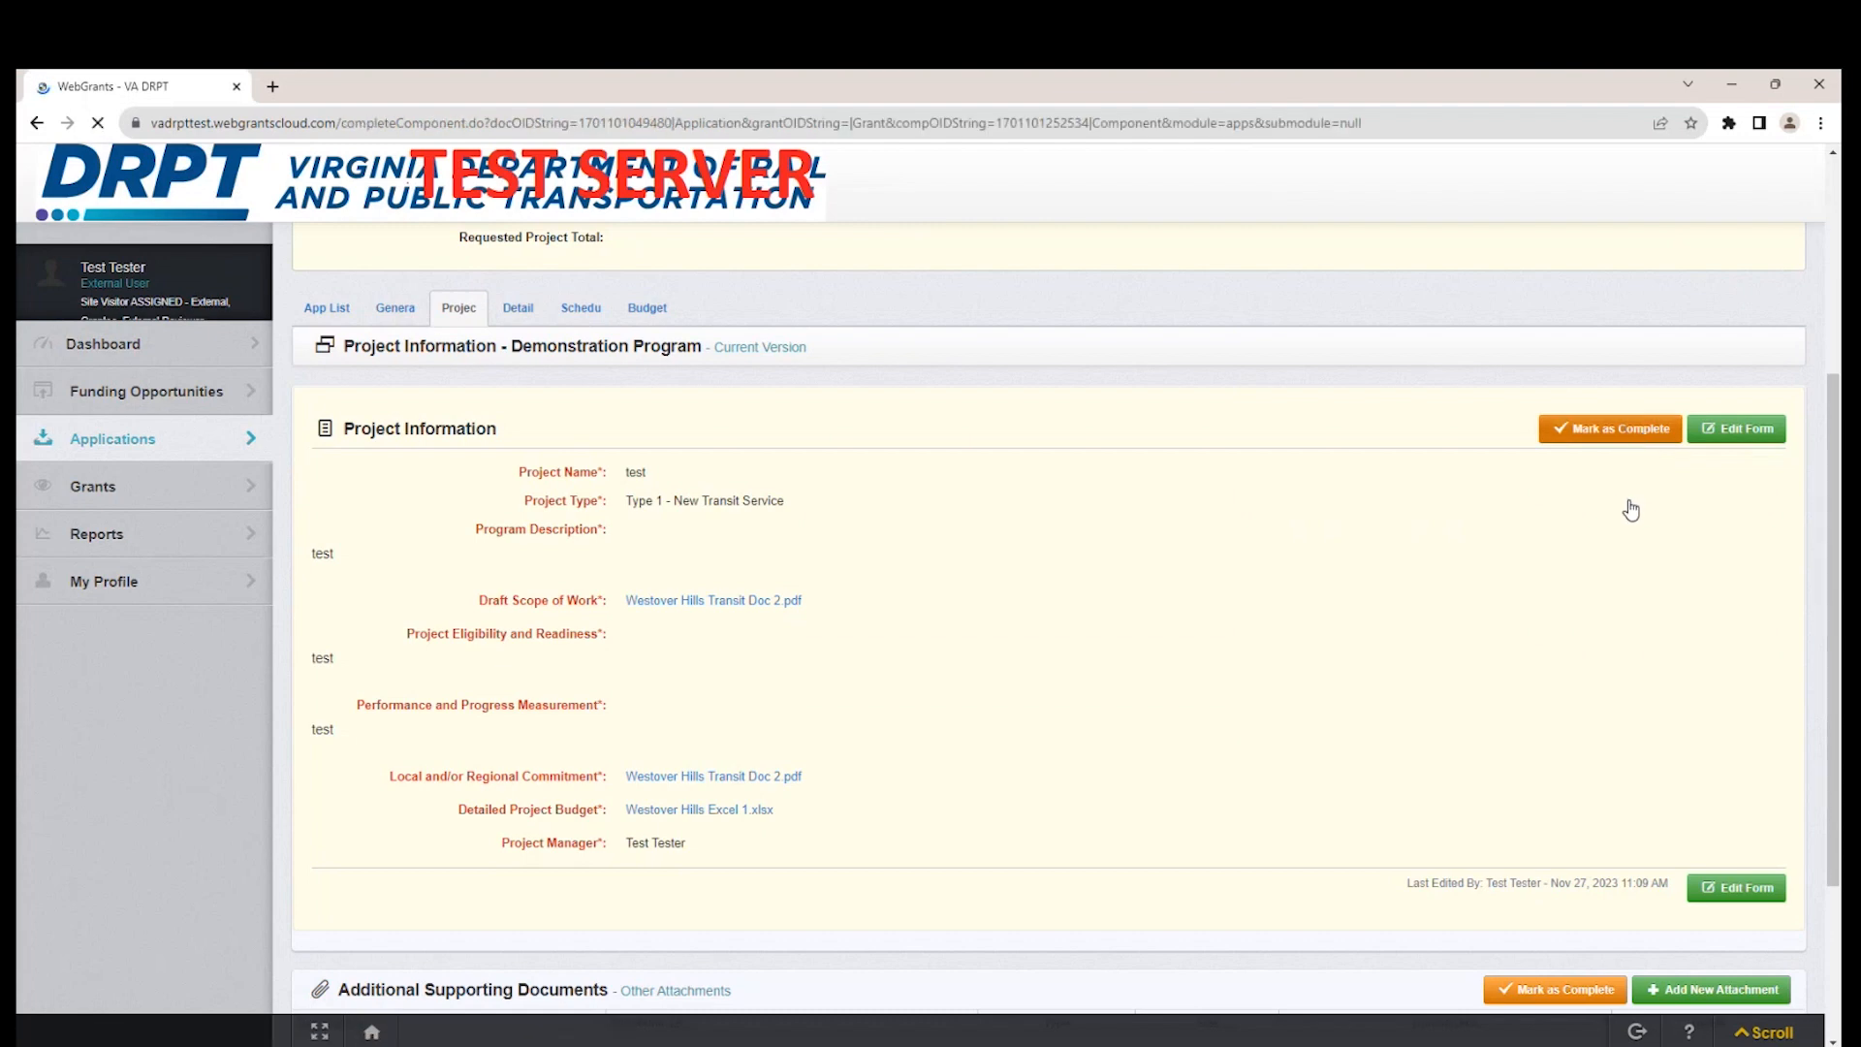
pyautogui.scroll(-1, 1434, 598)
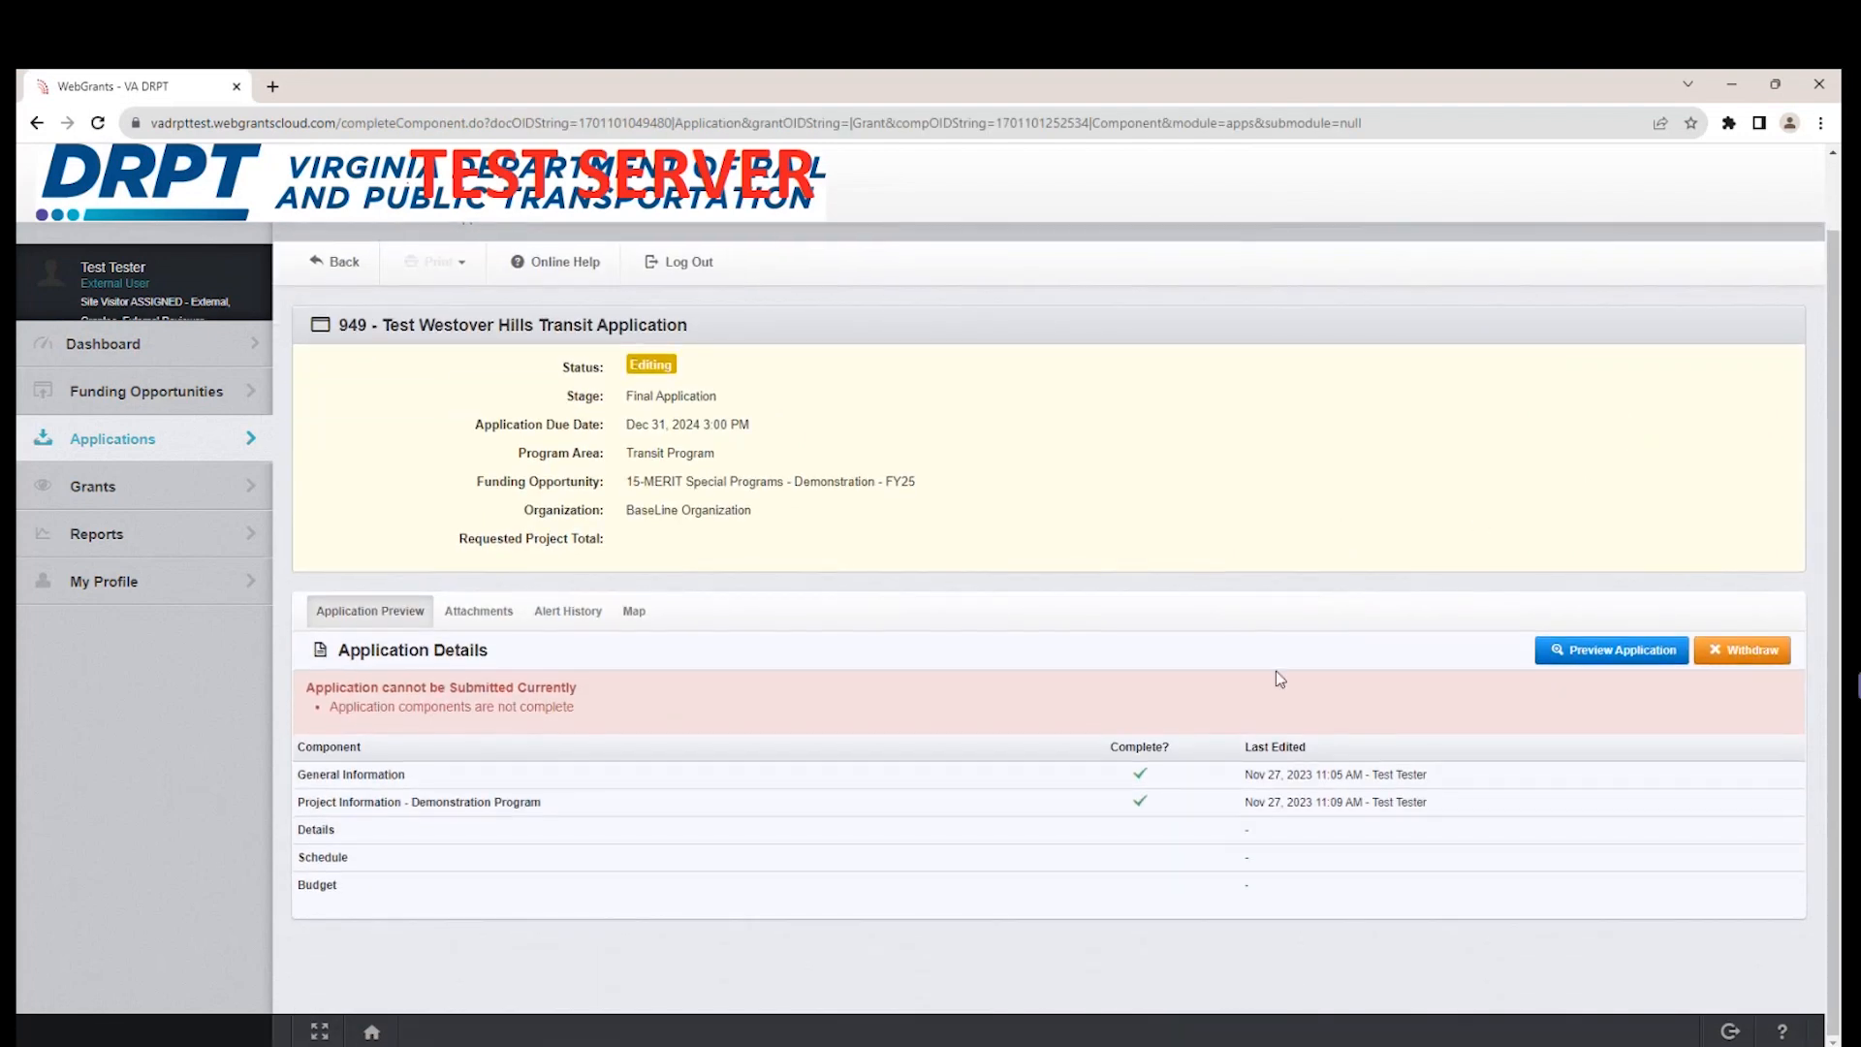
pyautogui.click(1163, 811)
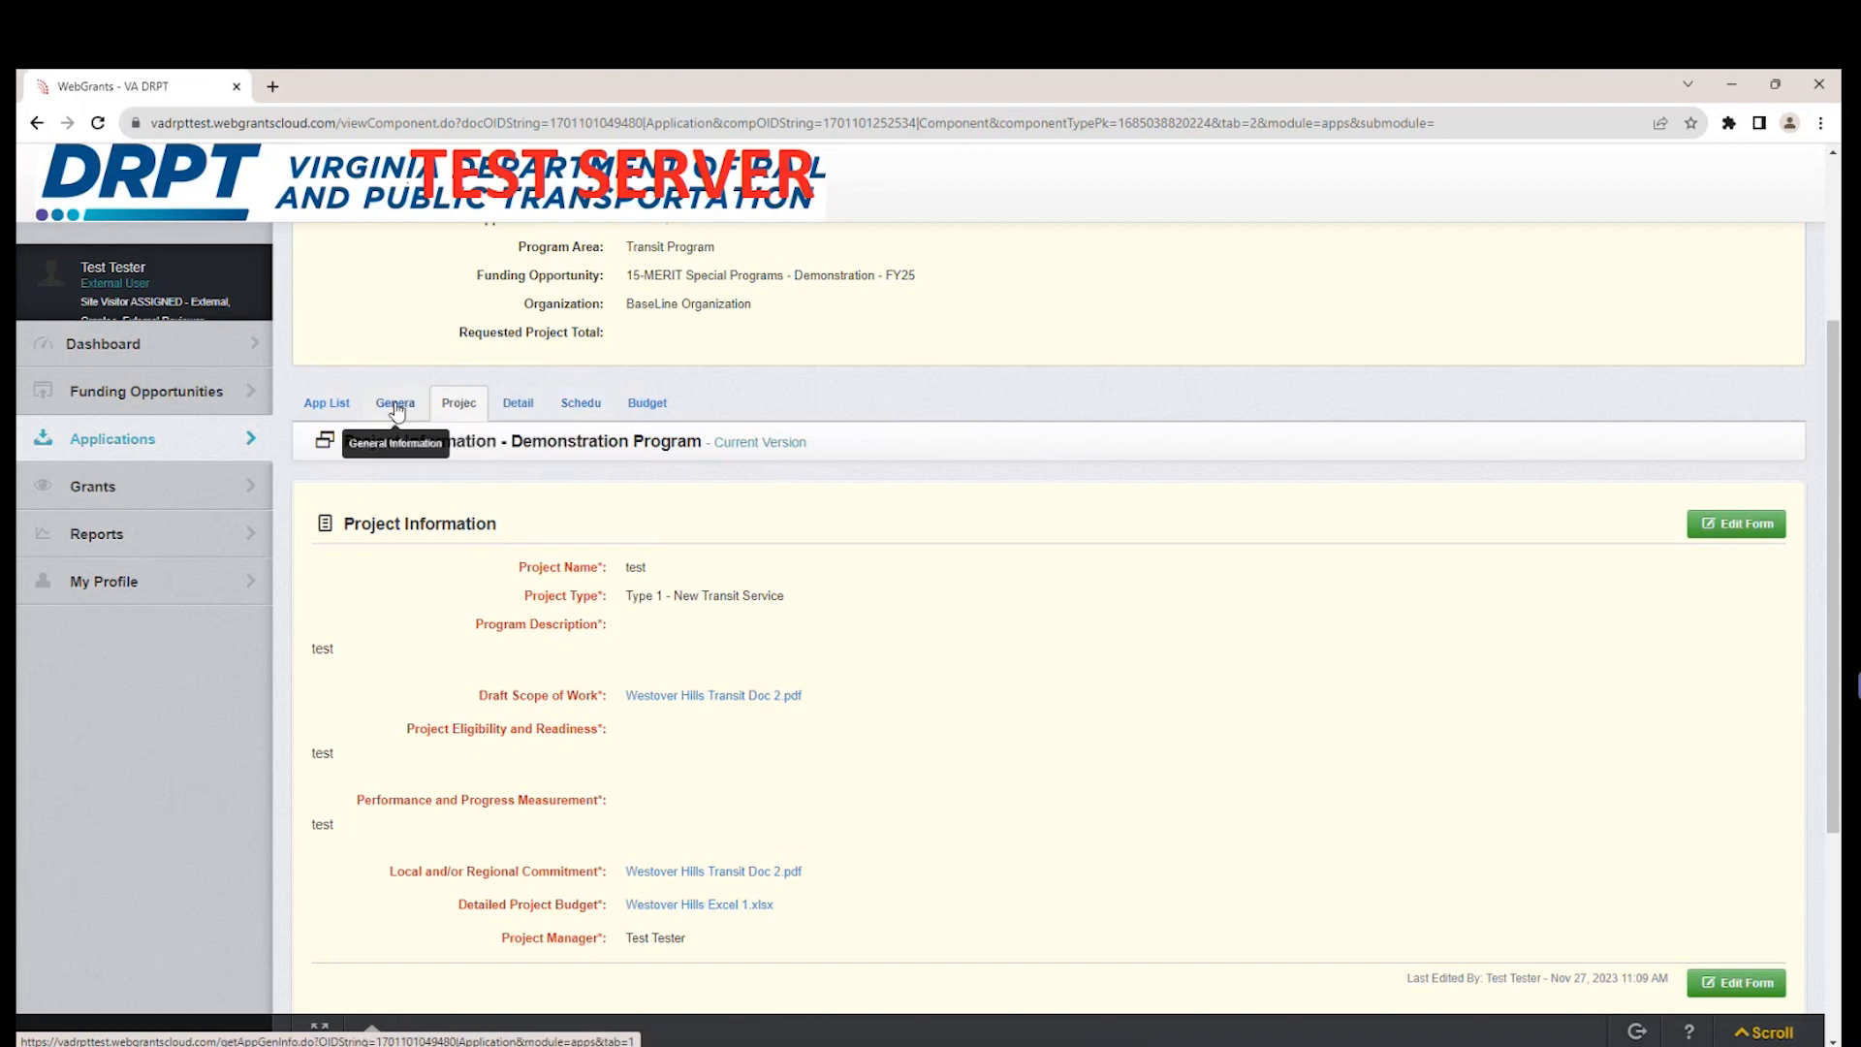
# Return to the application's component list and open the Budget component.
pyautogui.click(318, 404)
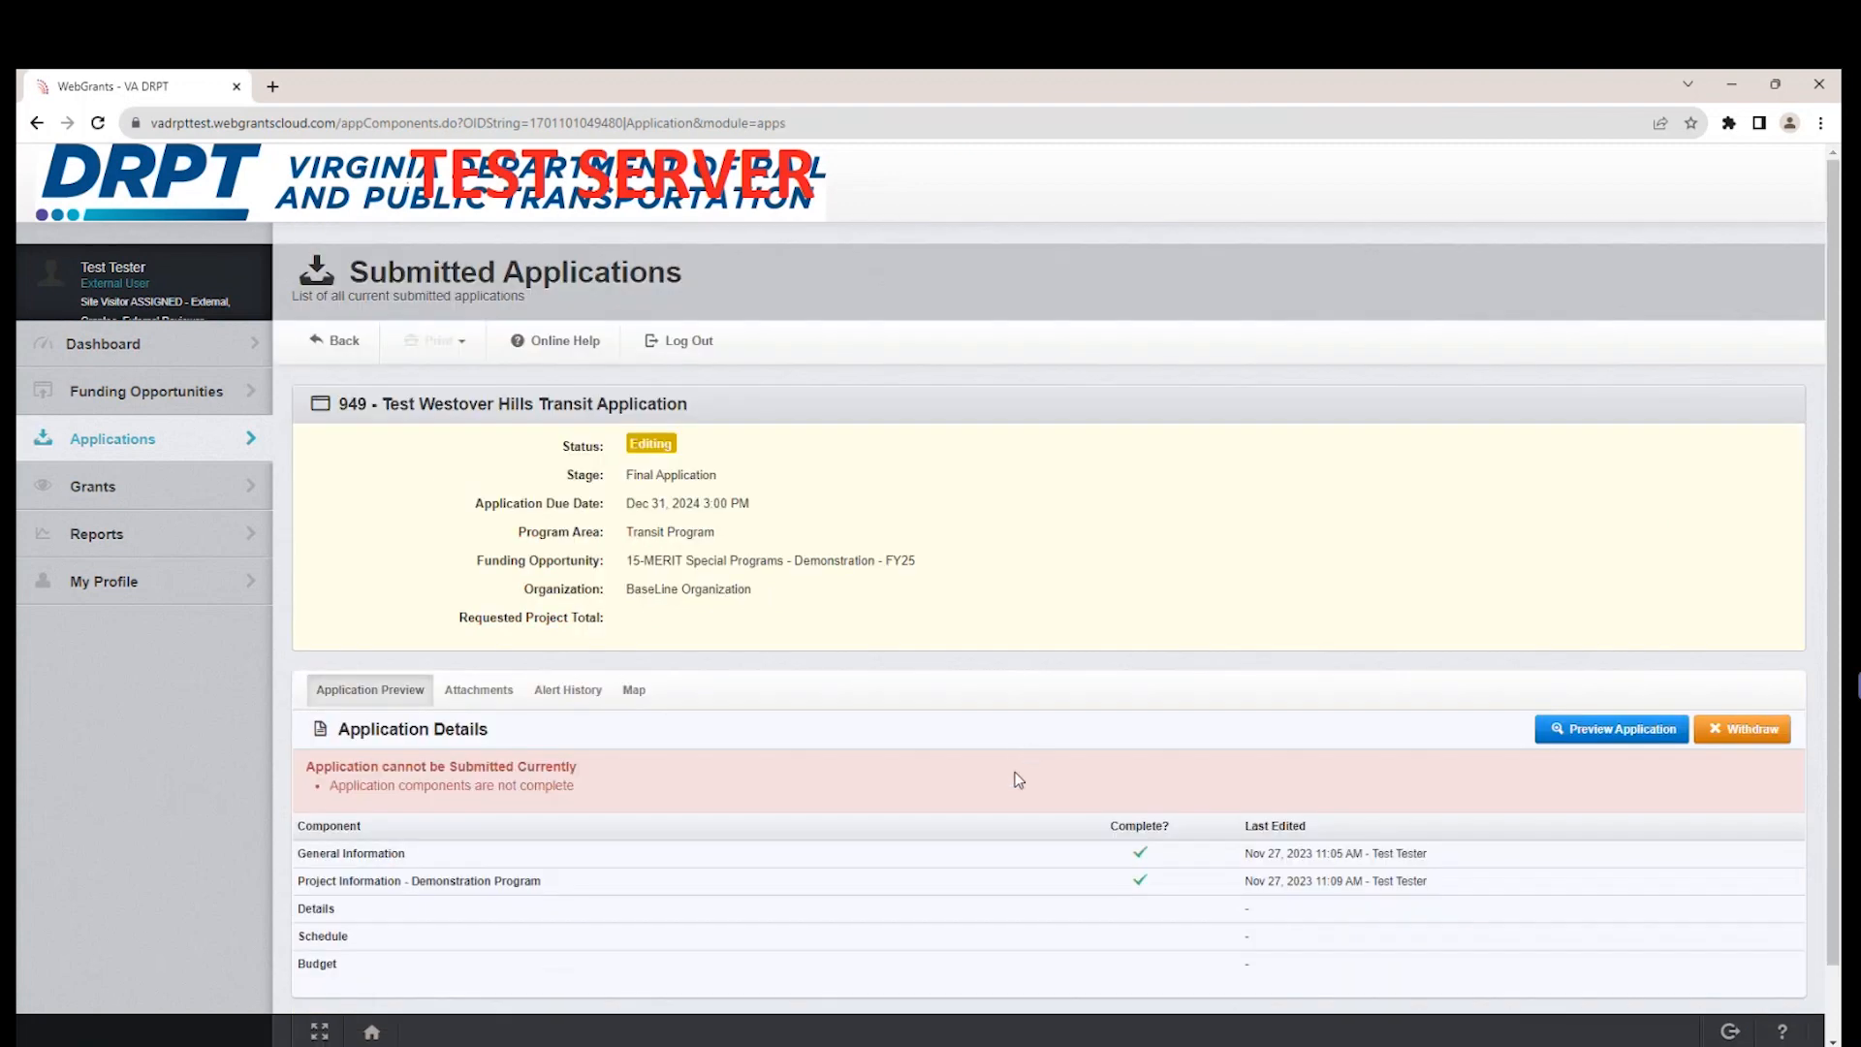
pyautogui.scroll(-1, 1017, 781)
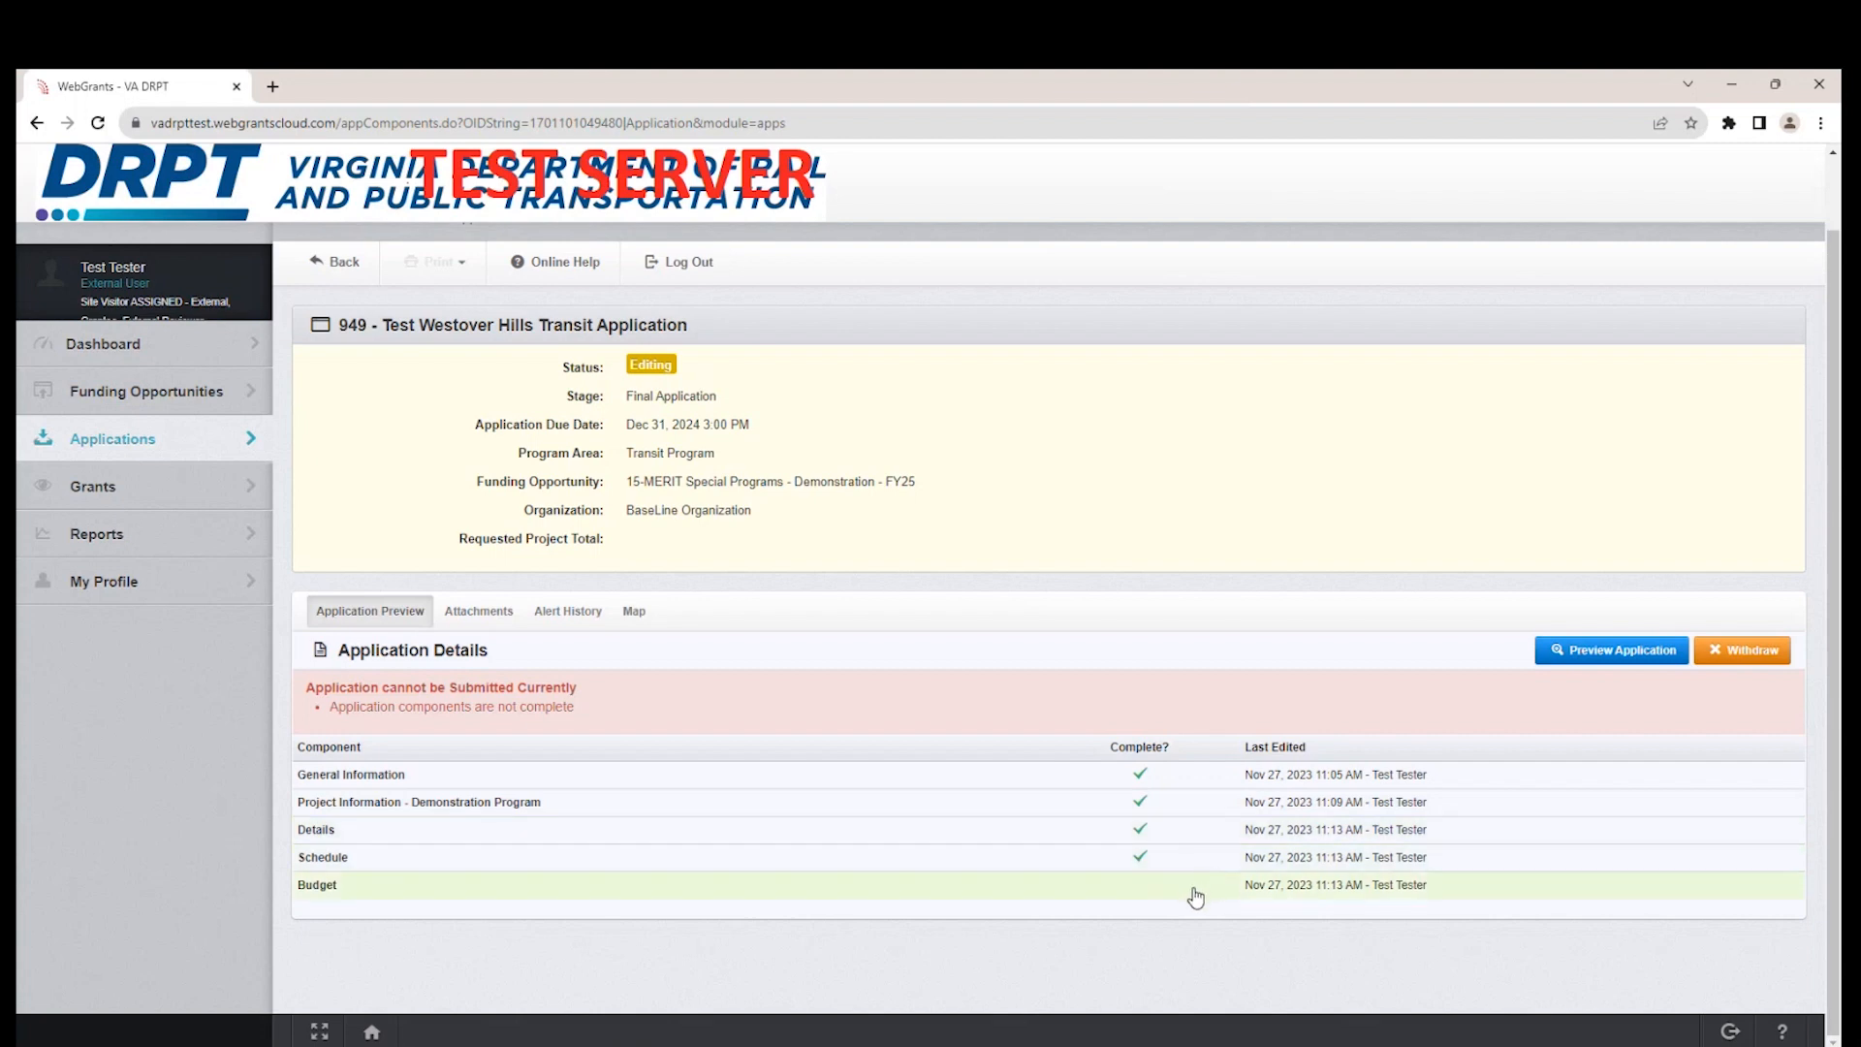
pyautogui.click(1195, 896)
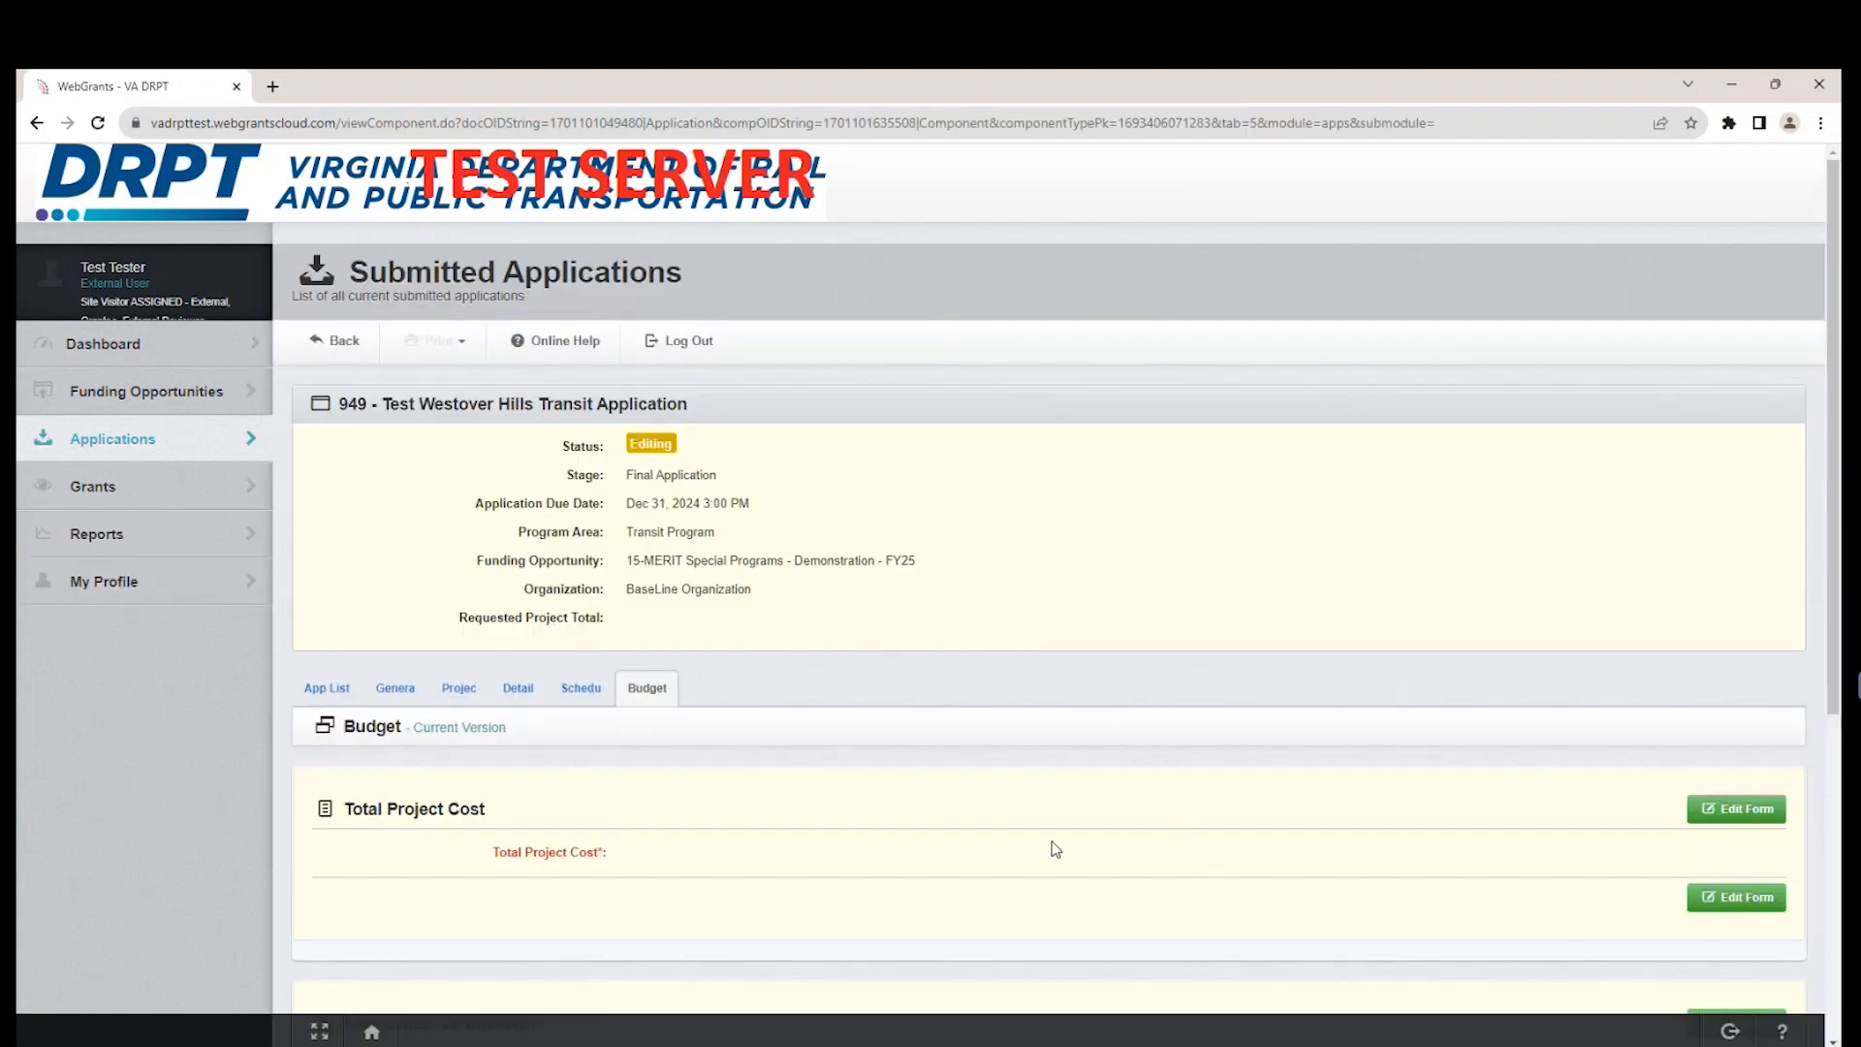
pyautogui.scroll(-1, 1055, 851)
pyautogui.scroll(-1, 1055, 853)
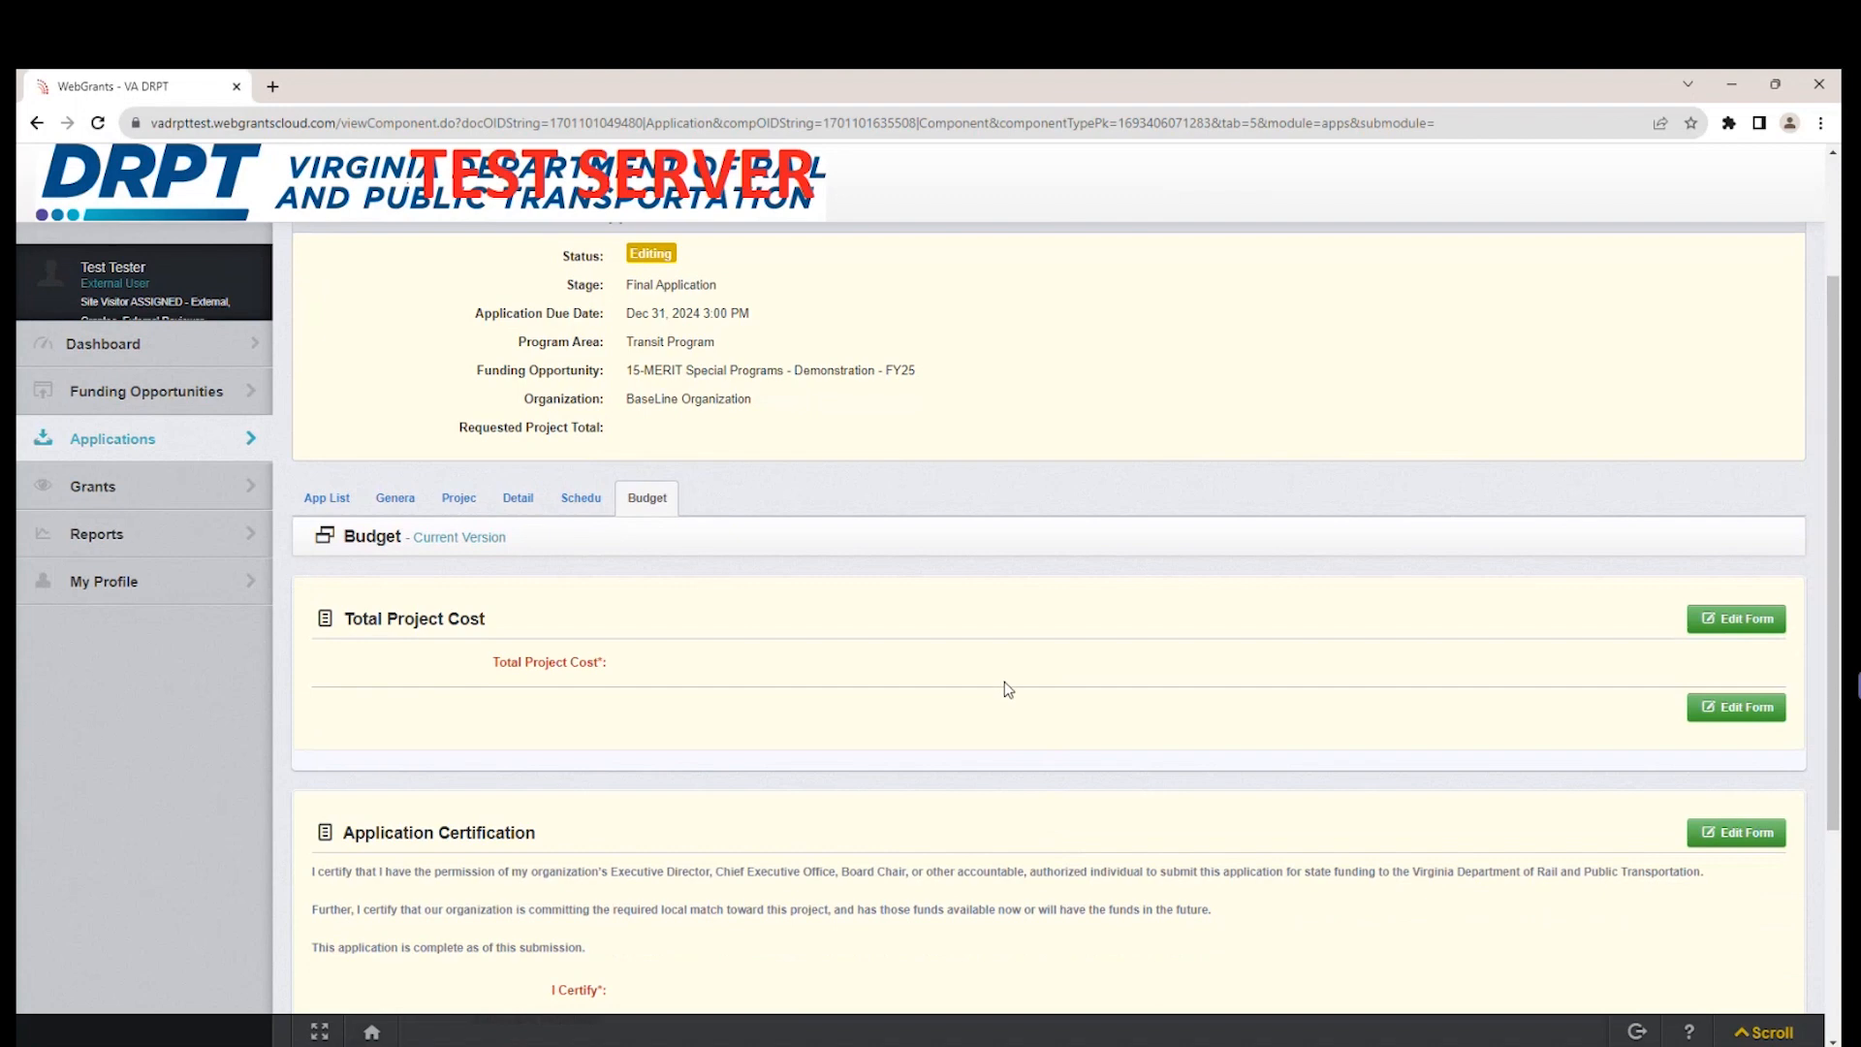
pyautogui.scroll(-1, 1006, 753)
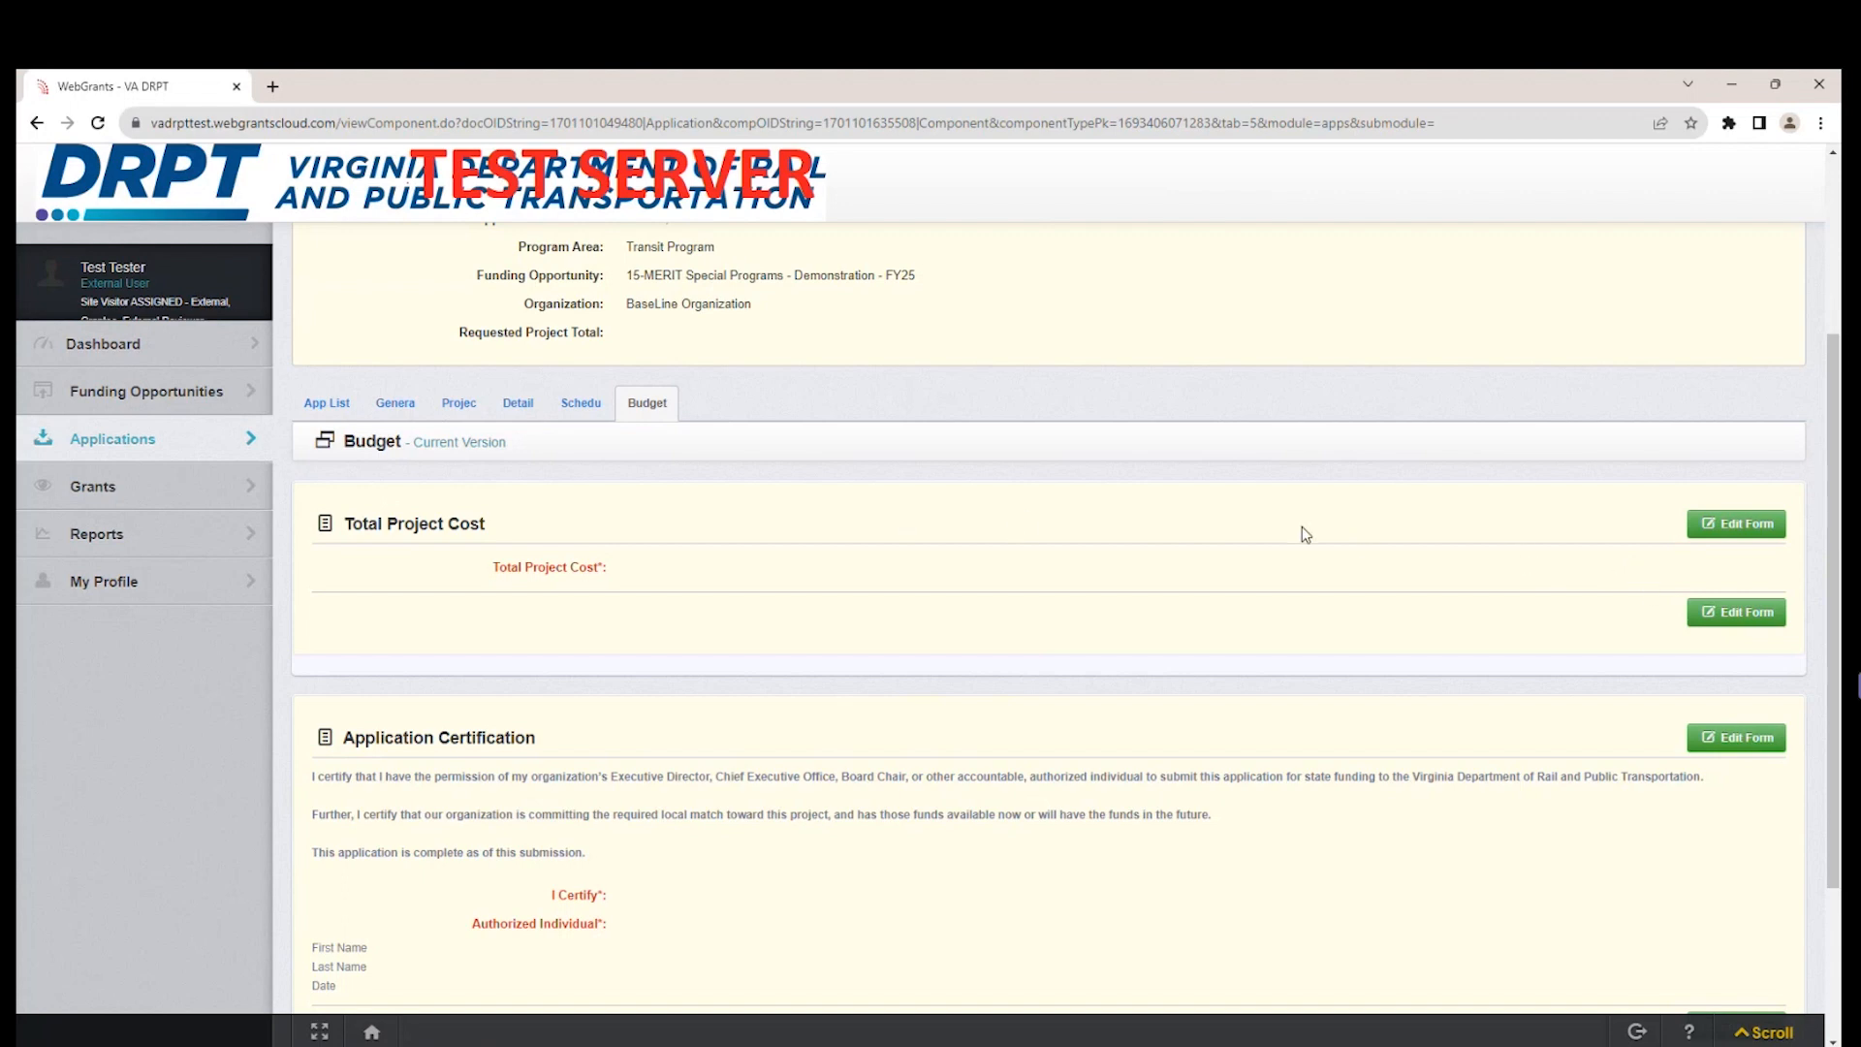
# Set the Budget's Total Project Cost to $100,000.00 and save the form.
pyautogui.click(1726, 536)
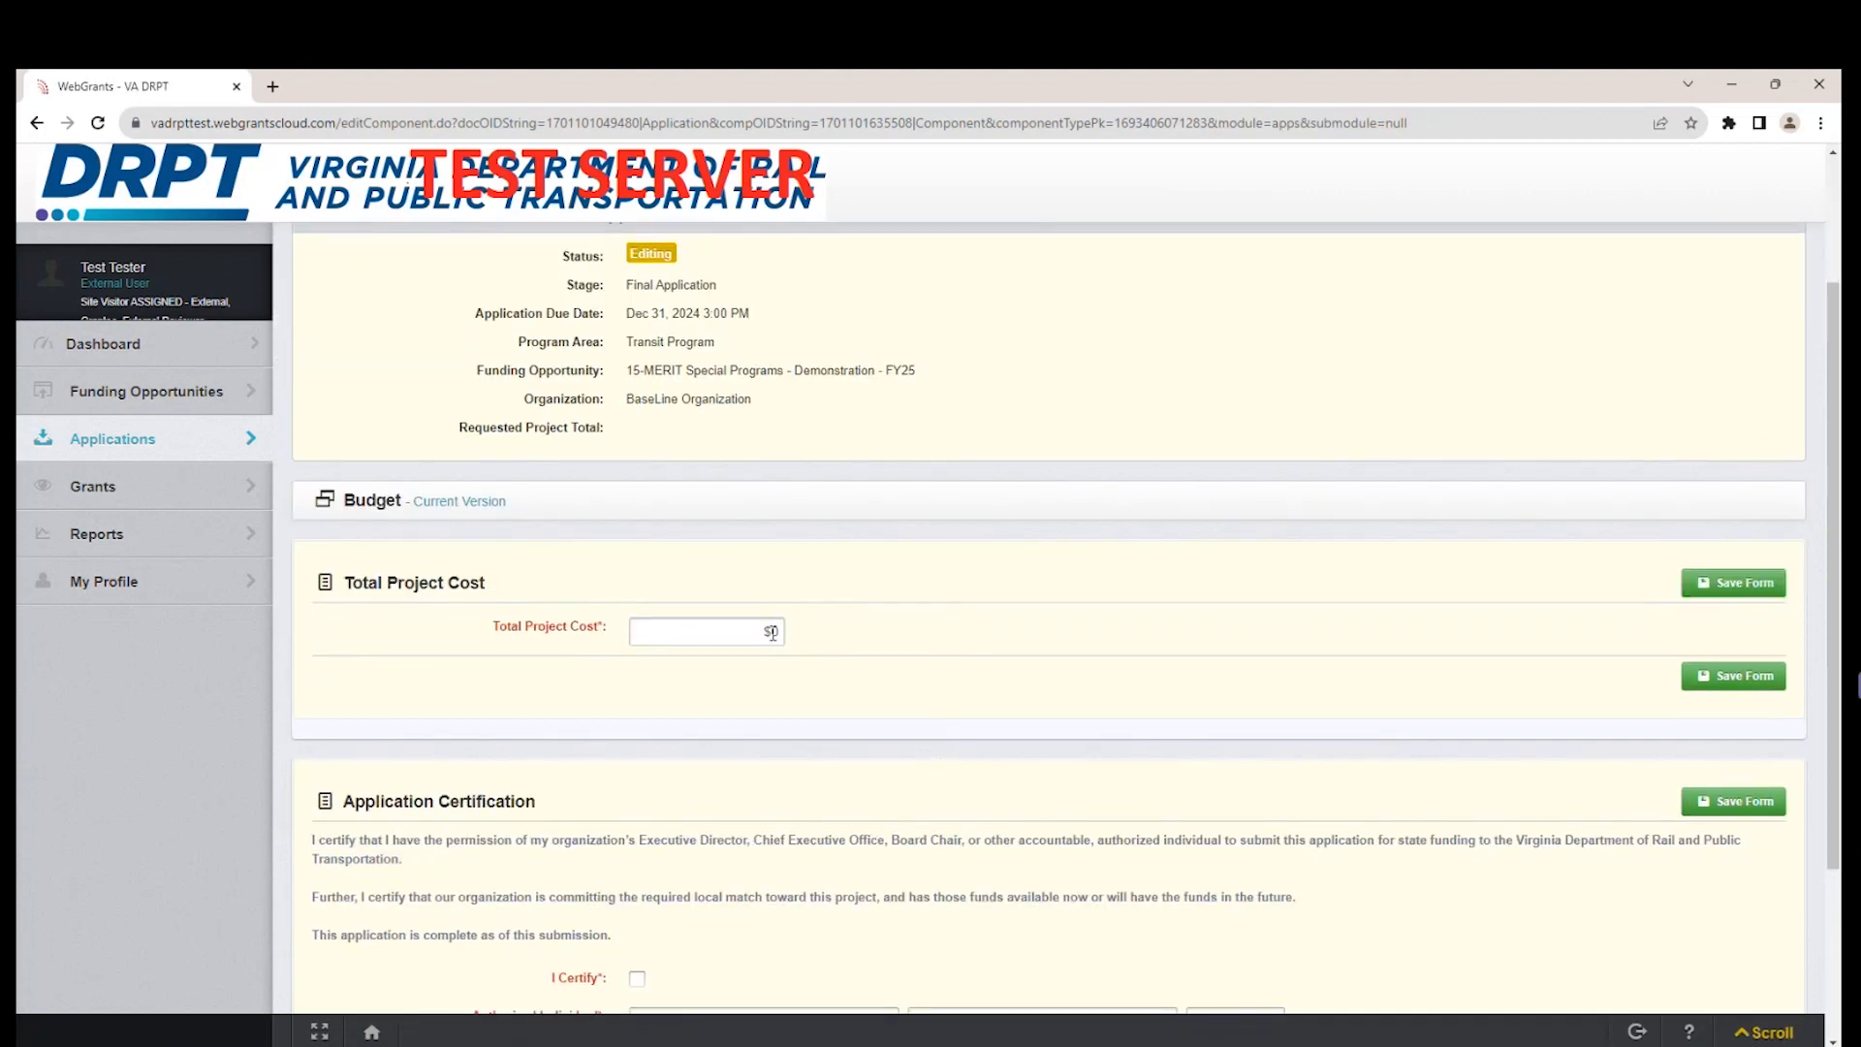
pyautogui.click(774, 635)
pyautogui.write('100,00')
pyautogui.click(1763, 588)
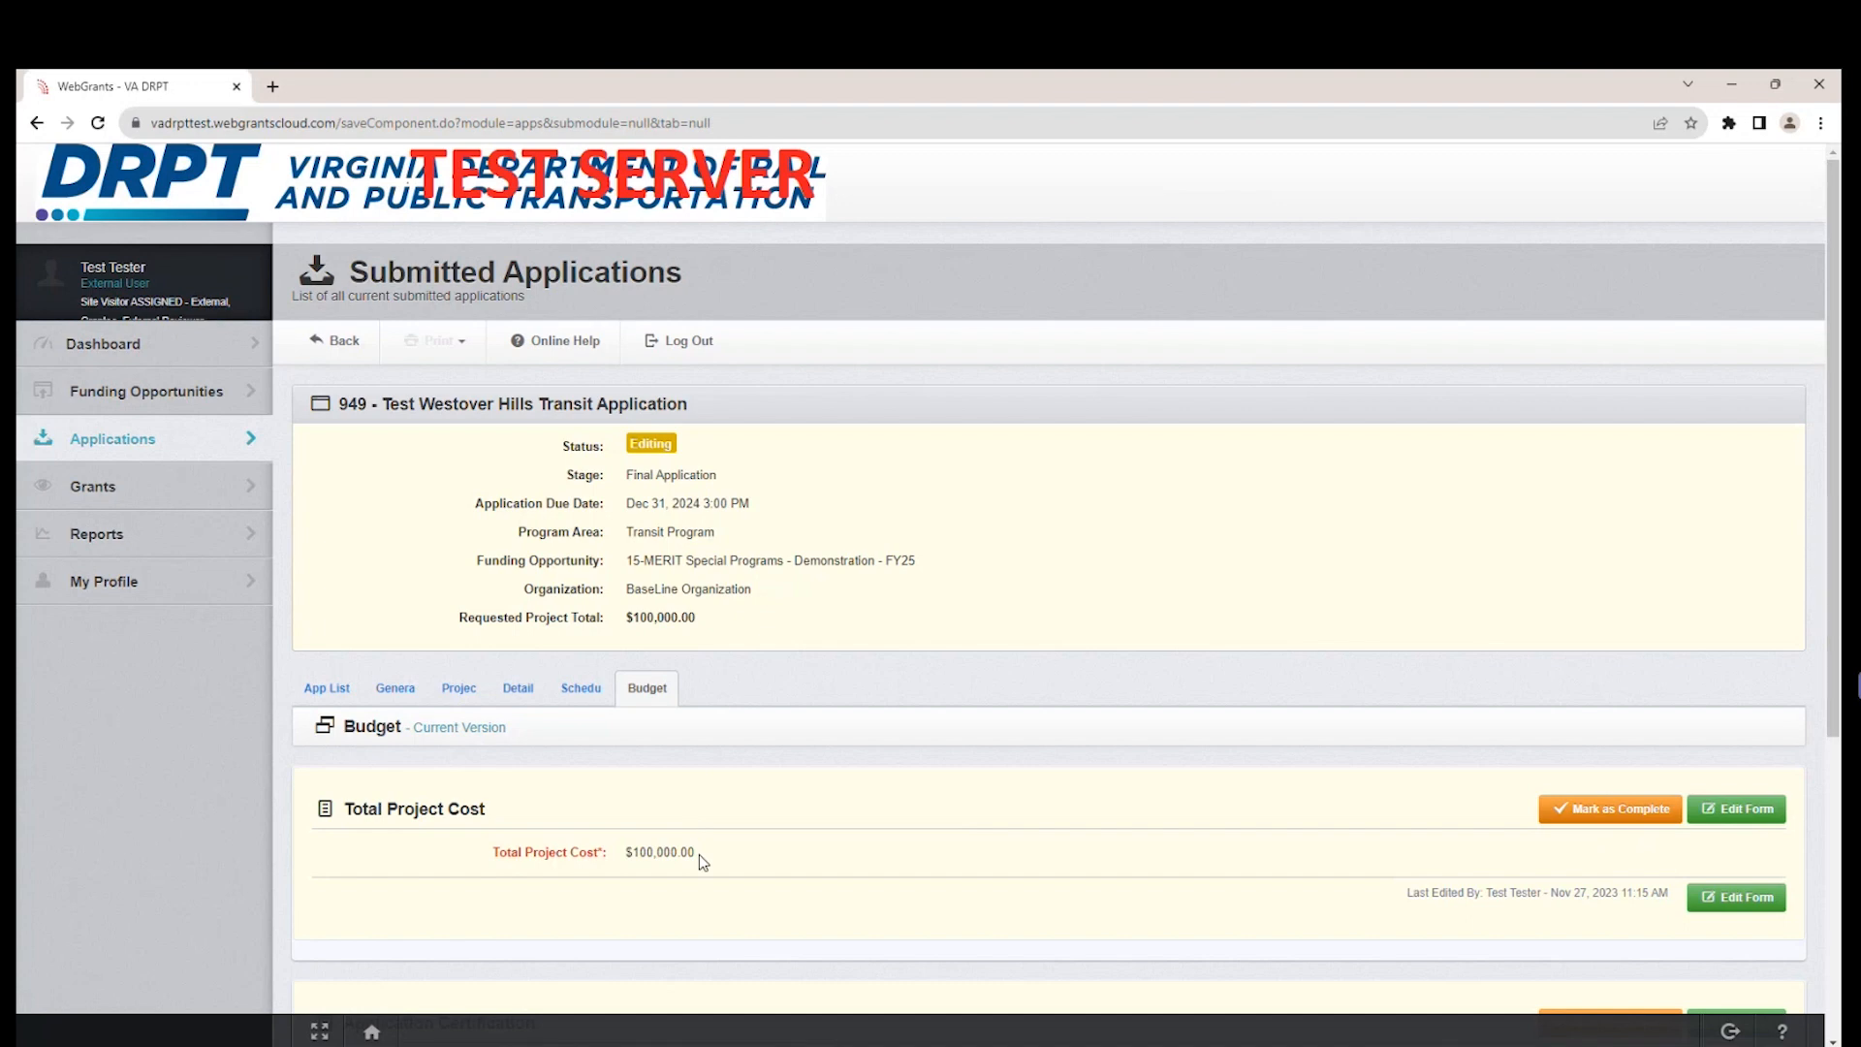
# Certify the Application Certification form, enter the authorized individual's first and last name with the date 11/27/2023, and save it.
pyautogui.scroll(-2, 1044, 754)
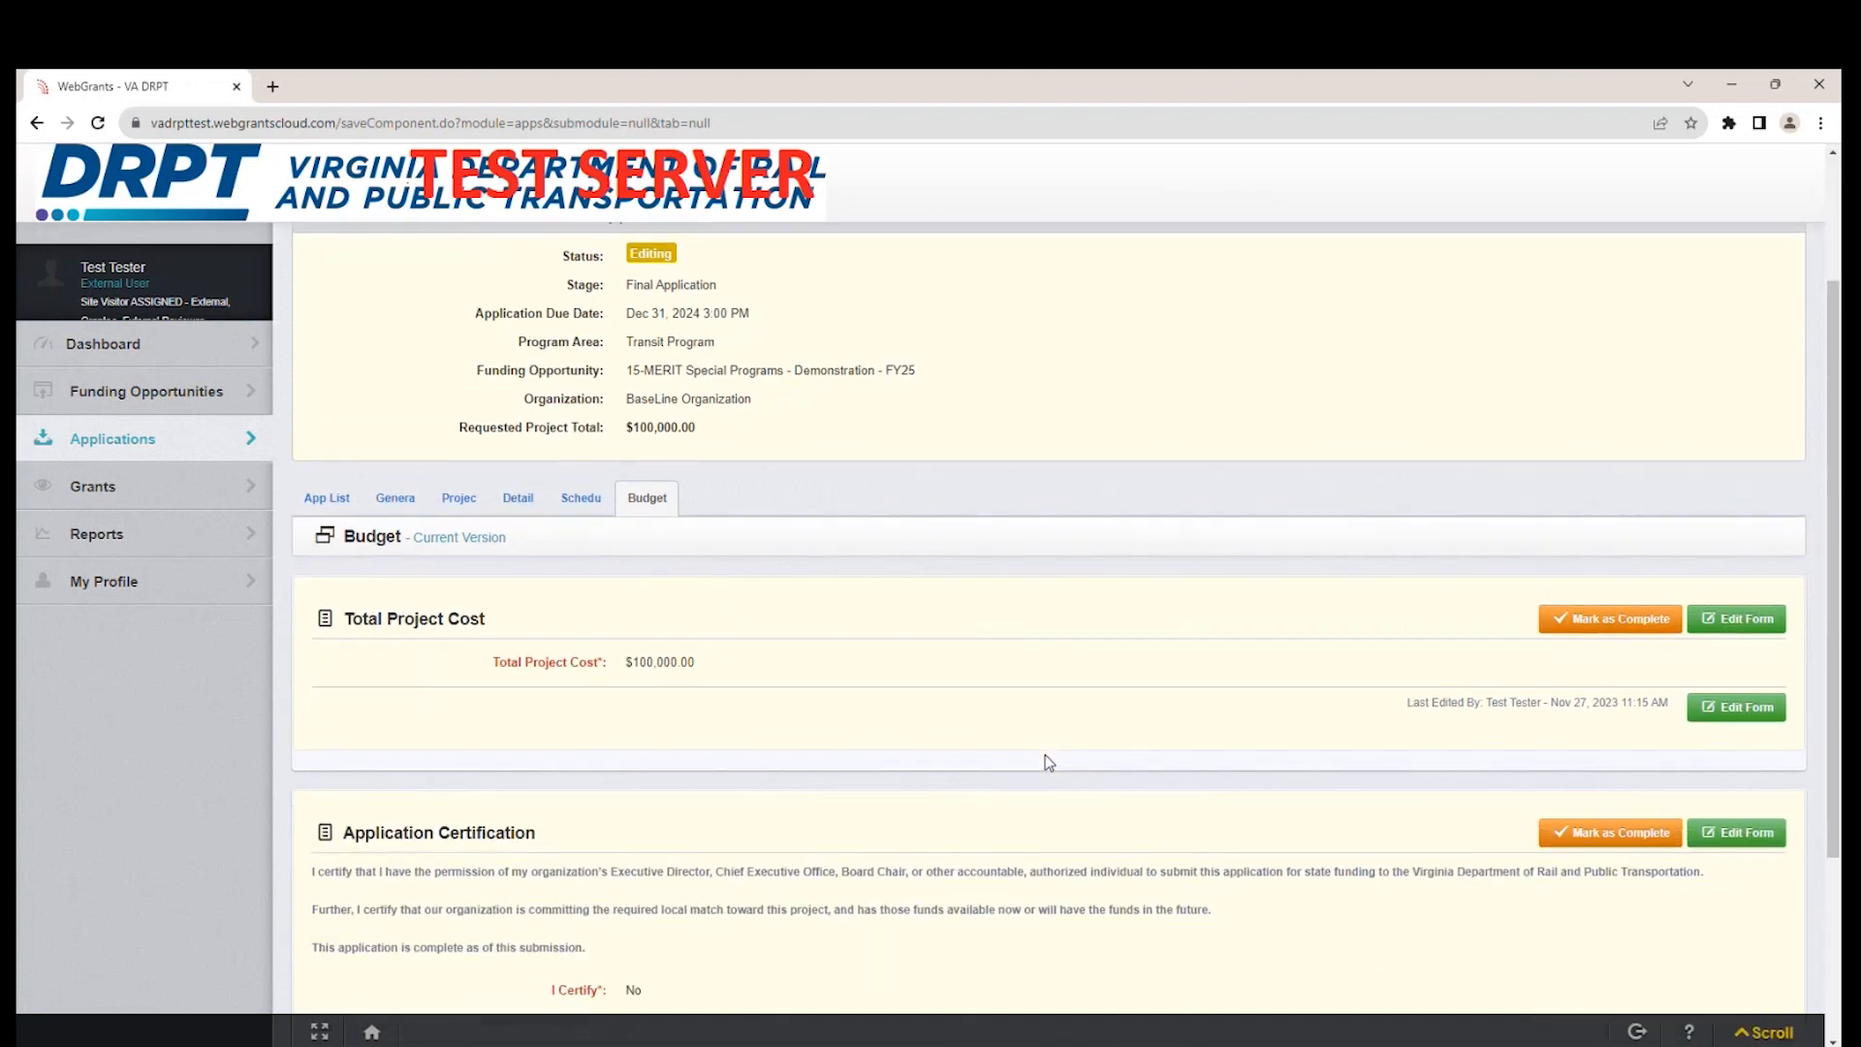
pyautogui.scroll(-3, 1044, 754)
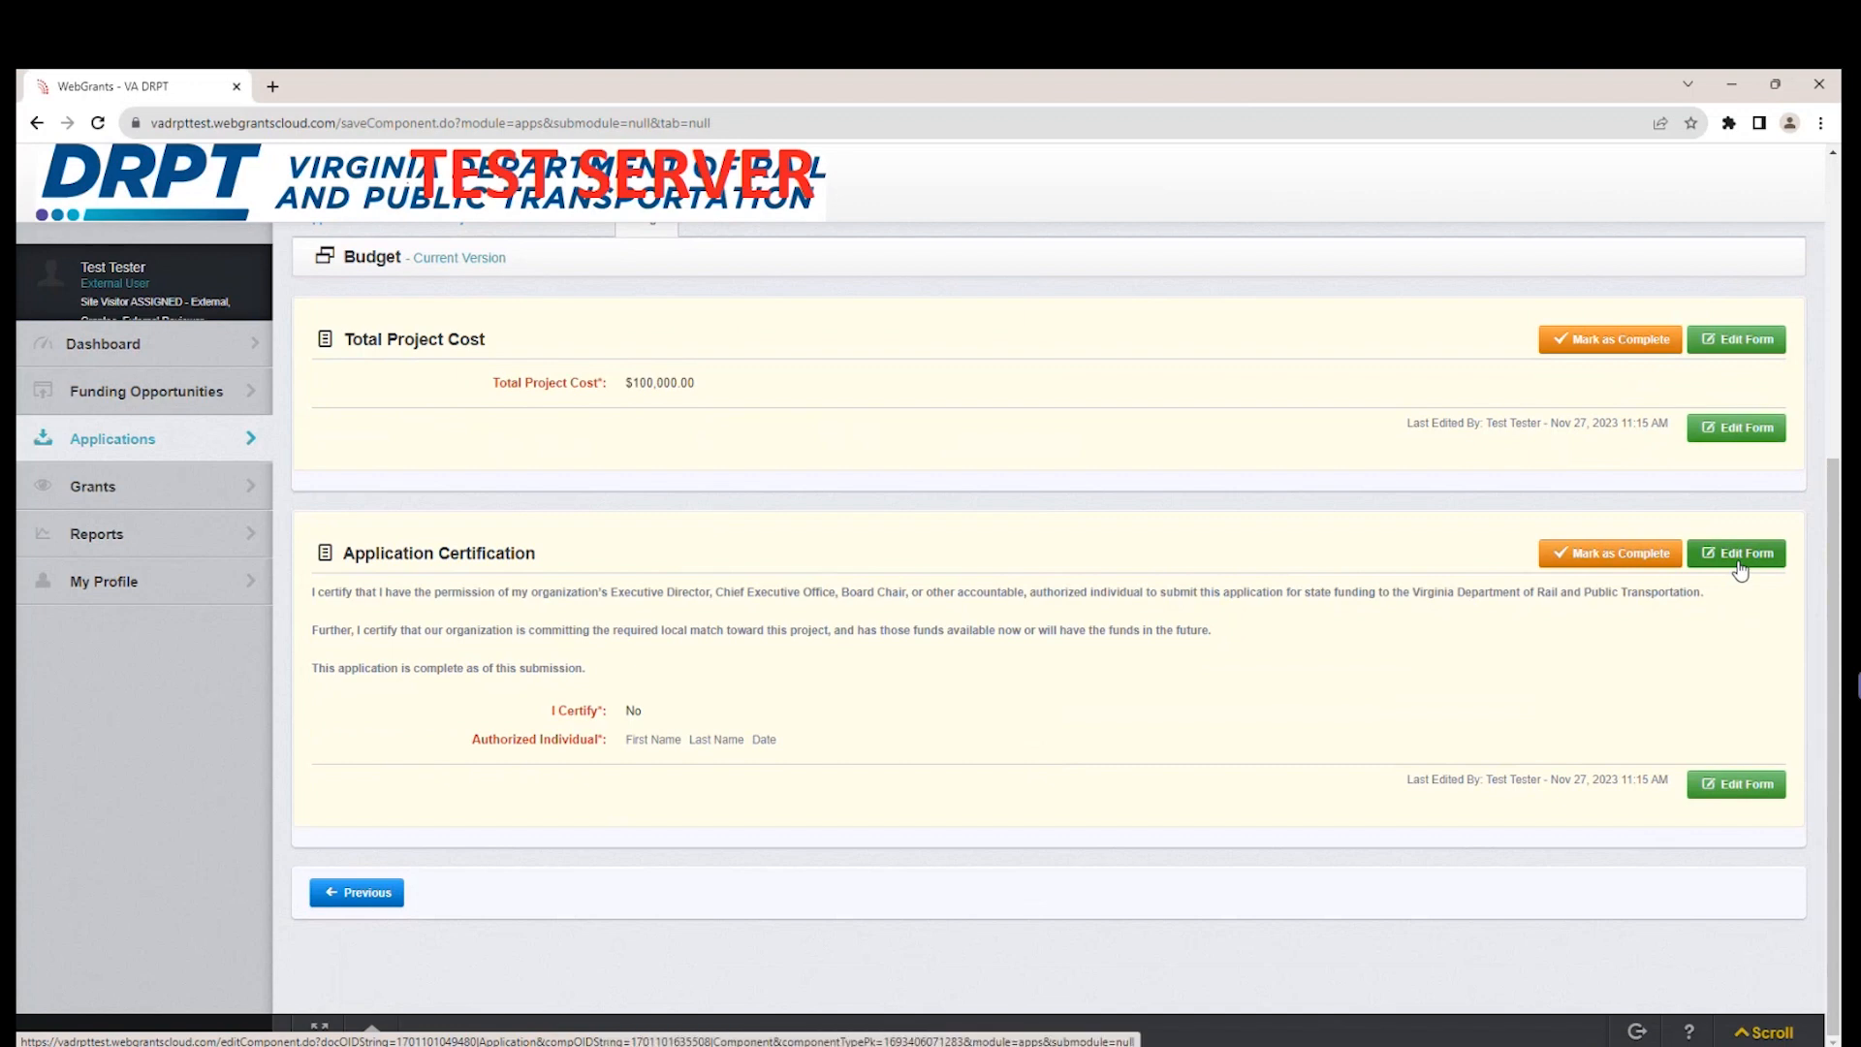
pyautogui.click(1742, 567)
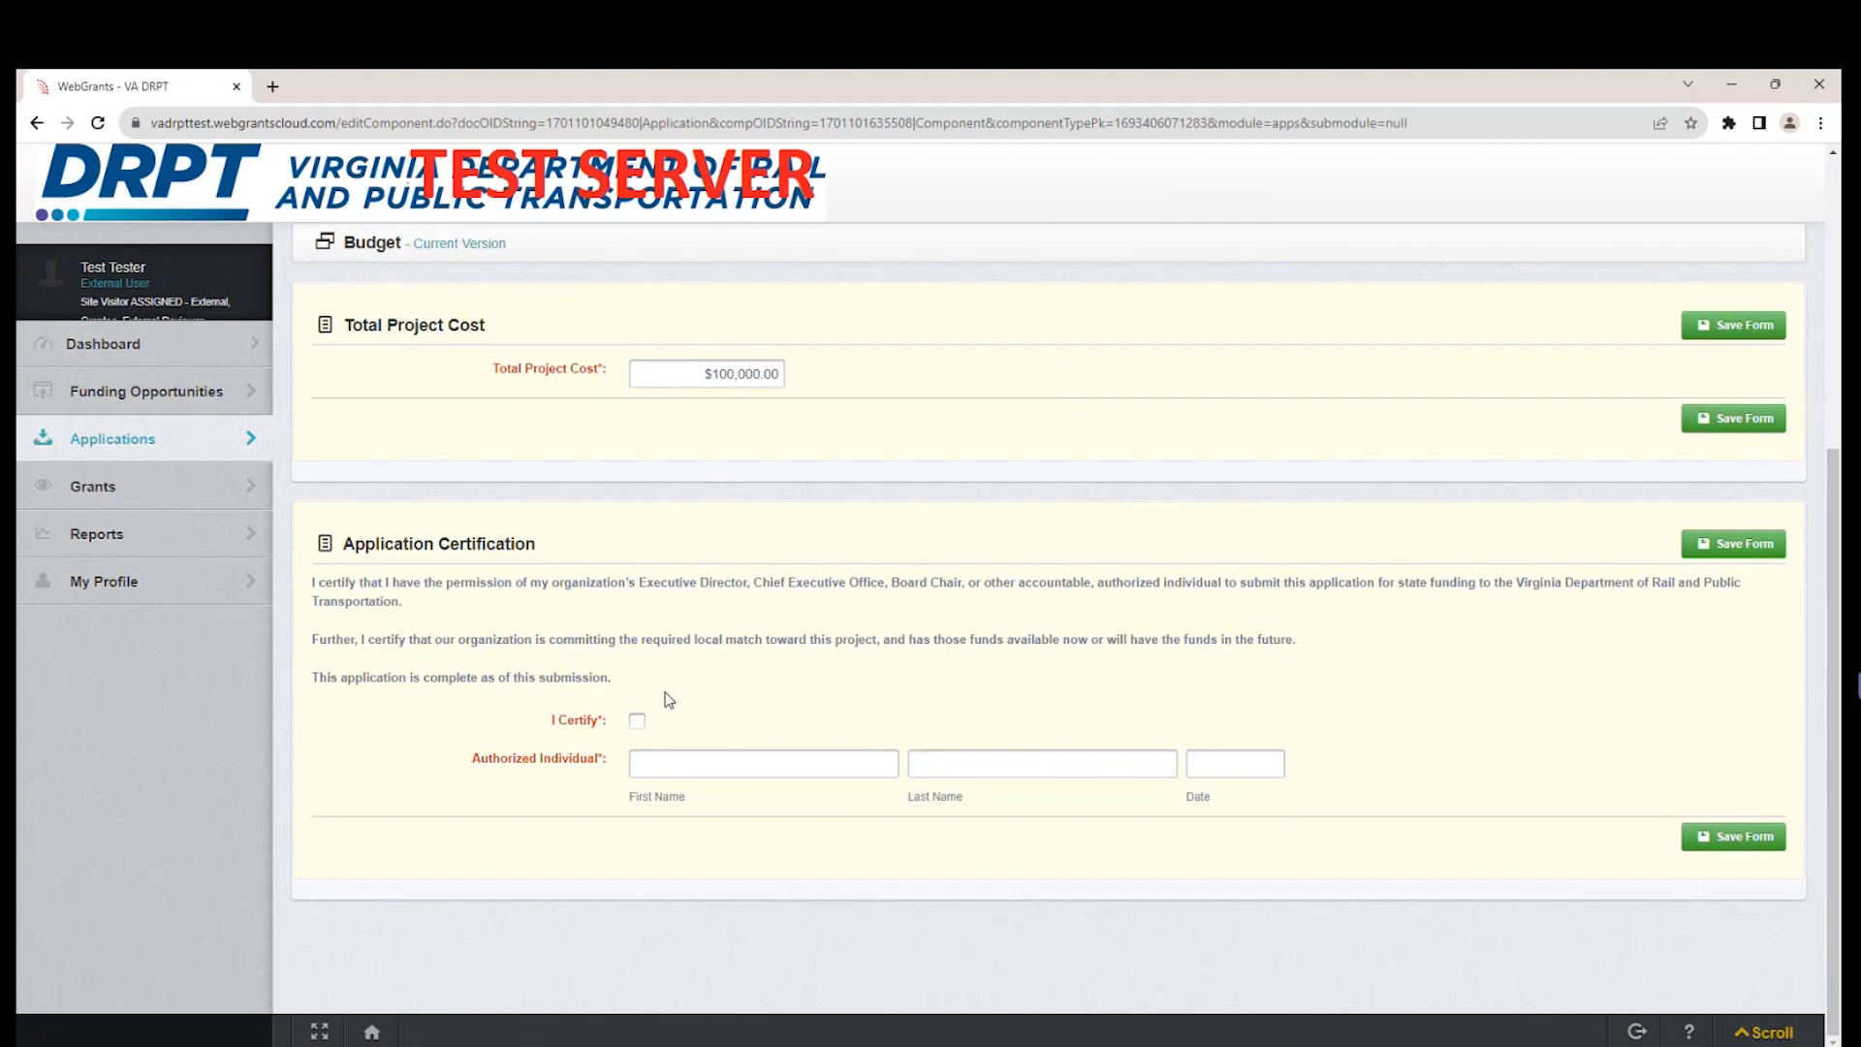
pyautogui.click(638, 722)
pyautogui.click(720, 754)
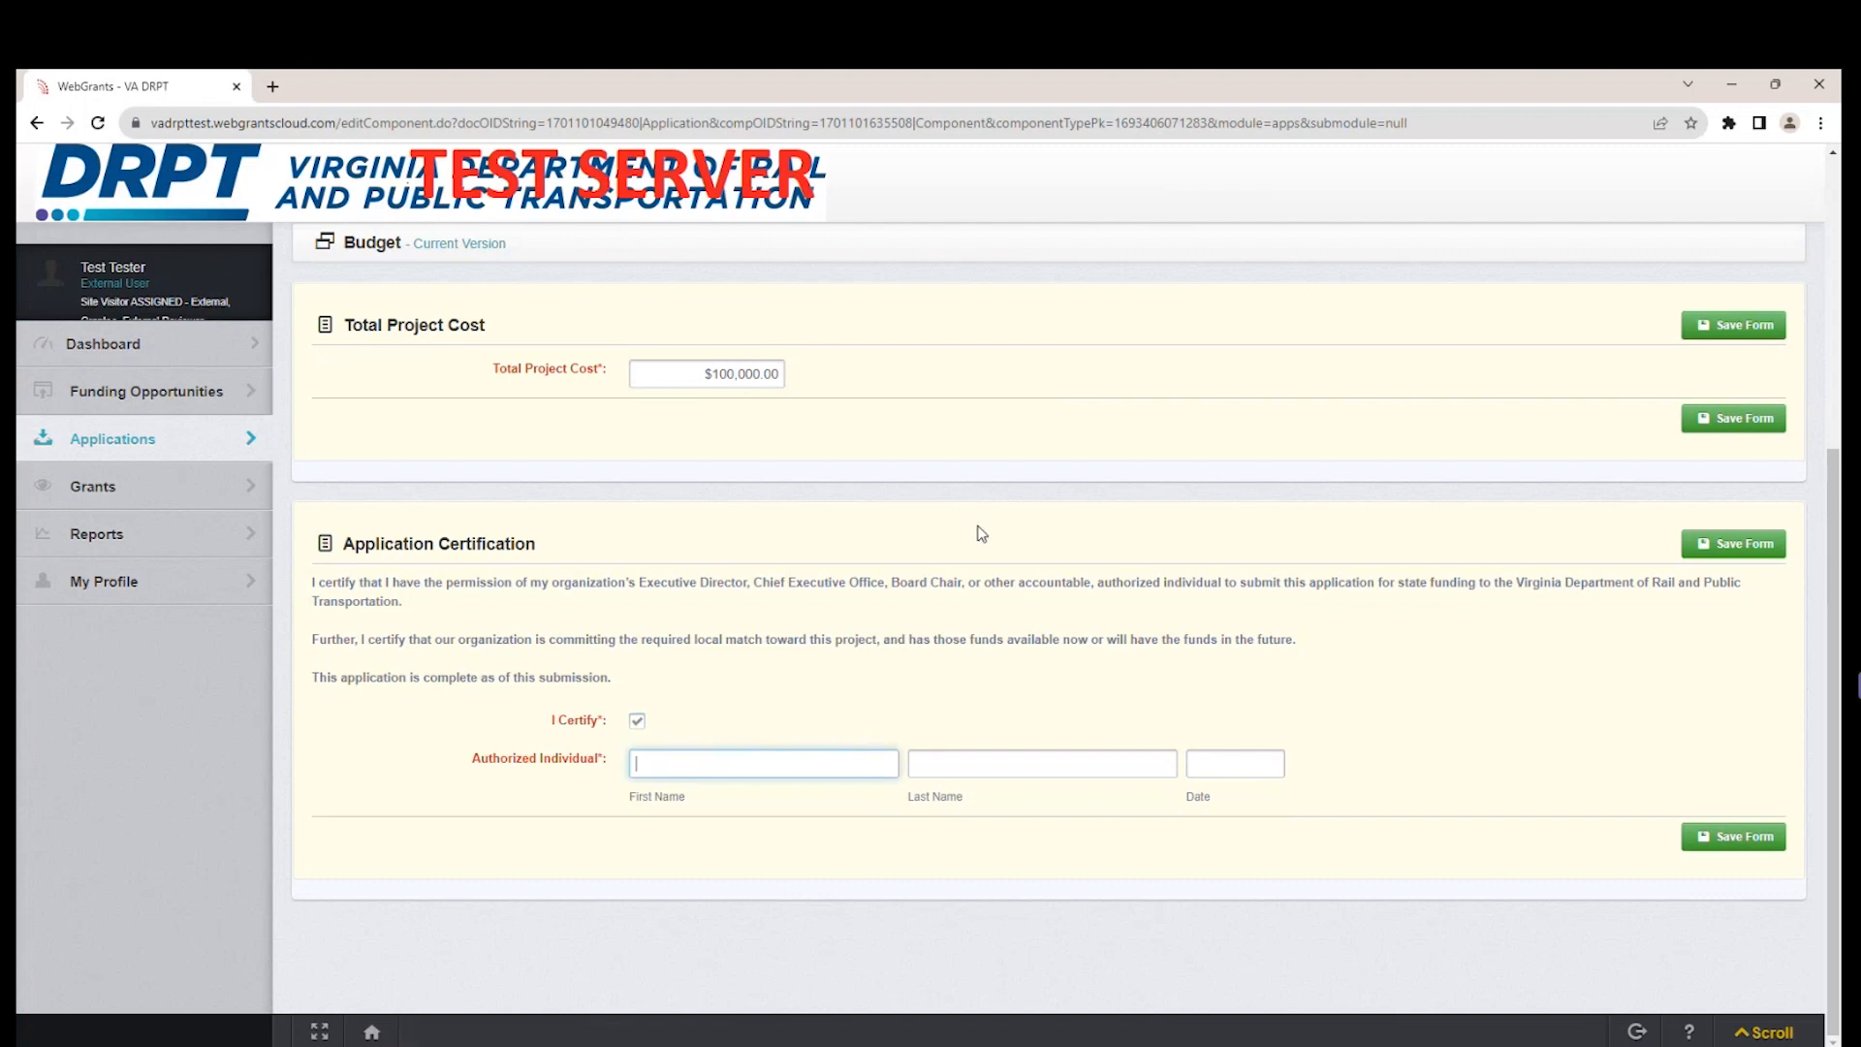
pyautogui.write('Tester')
pyautogui.press('Tab')
pyautogui.write('Tester')
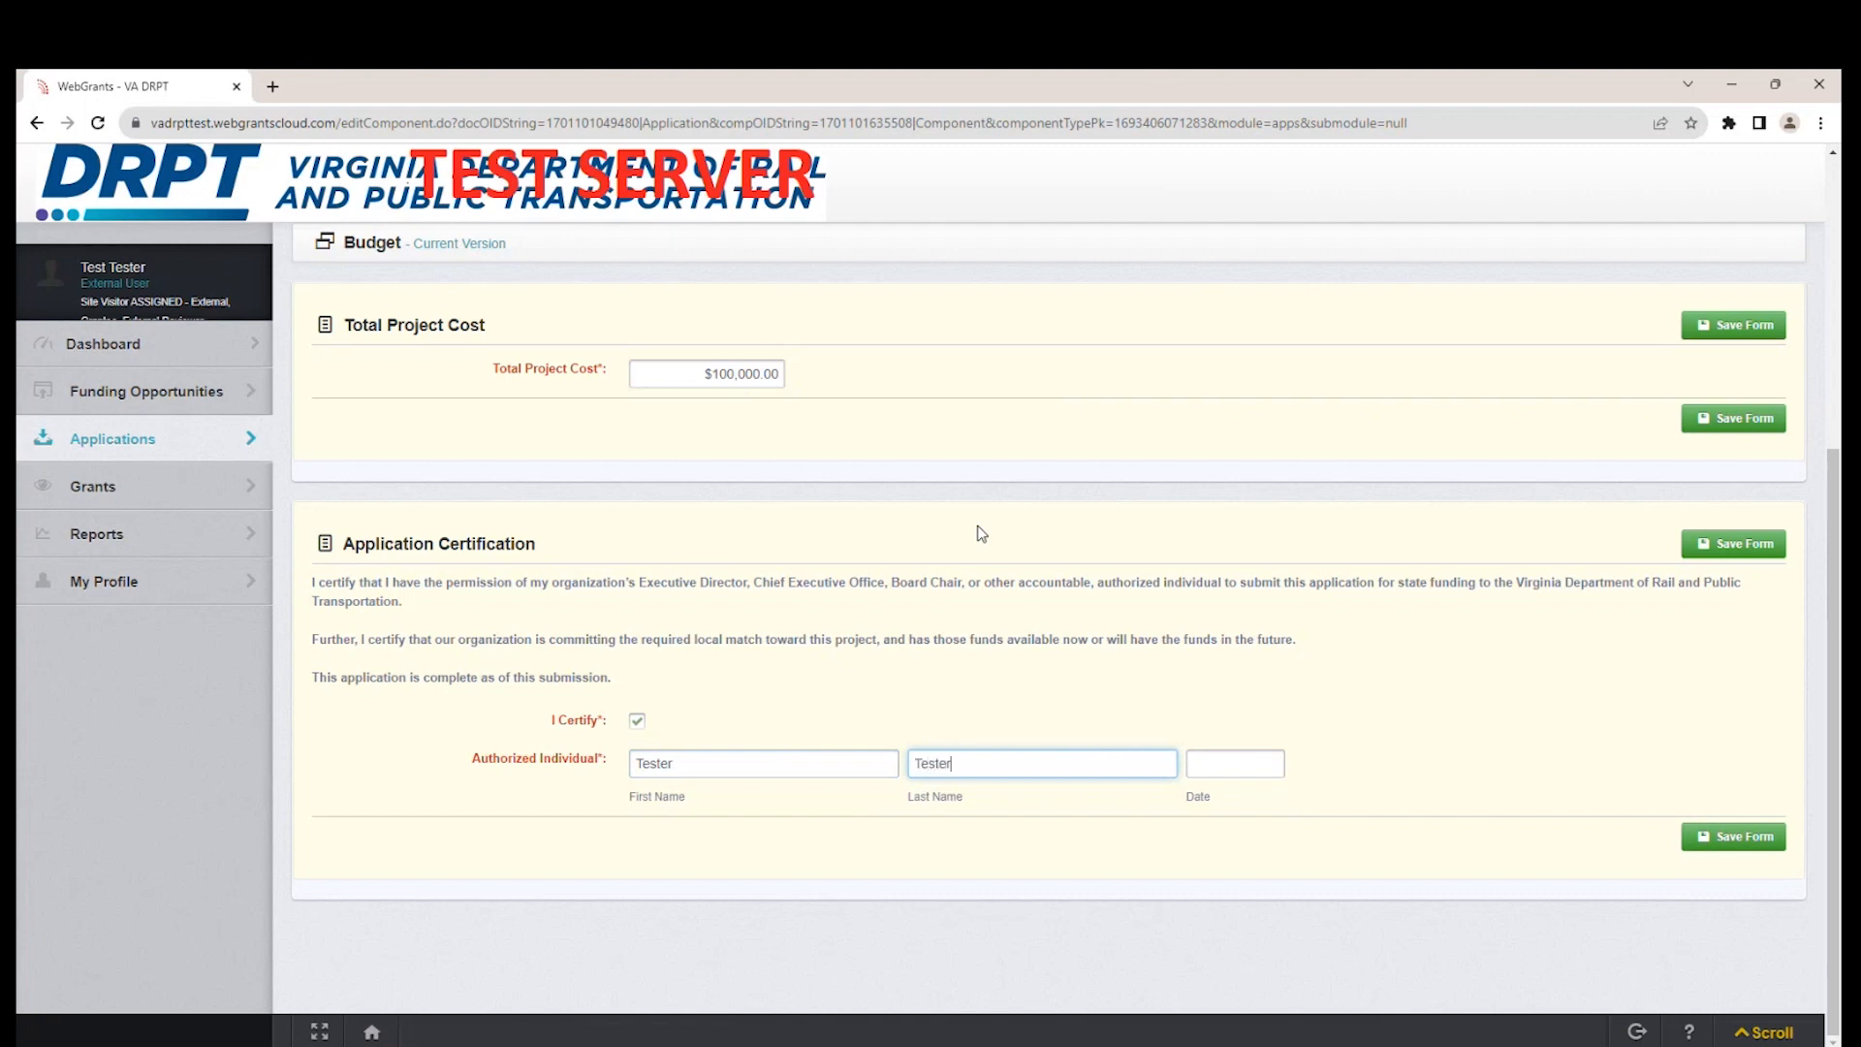
pyautogui.click(1206, 762)
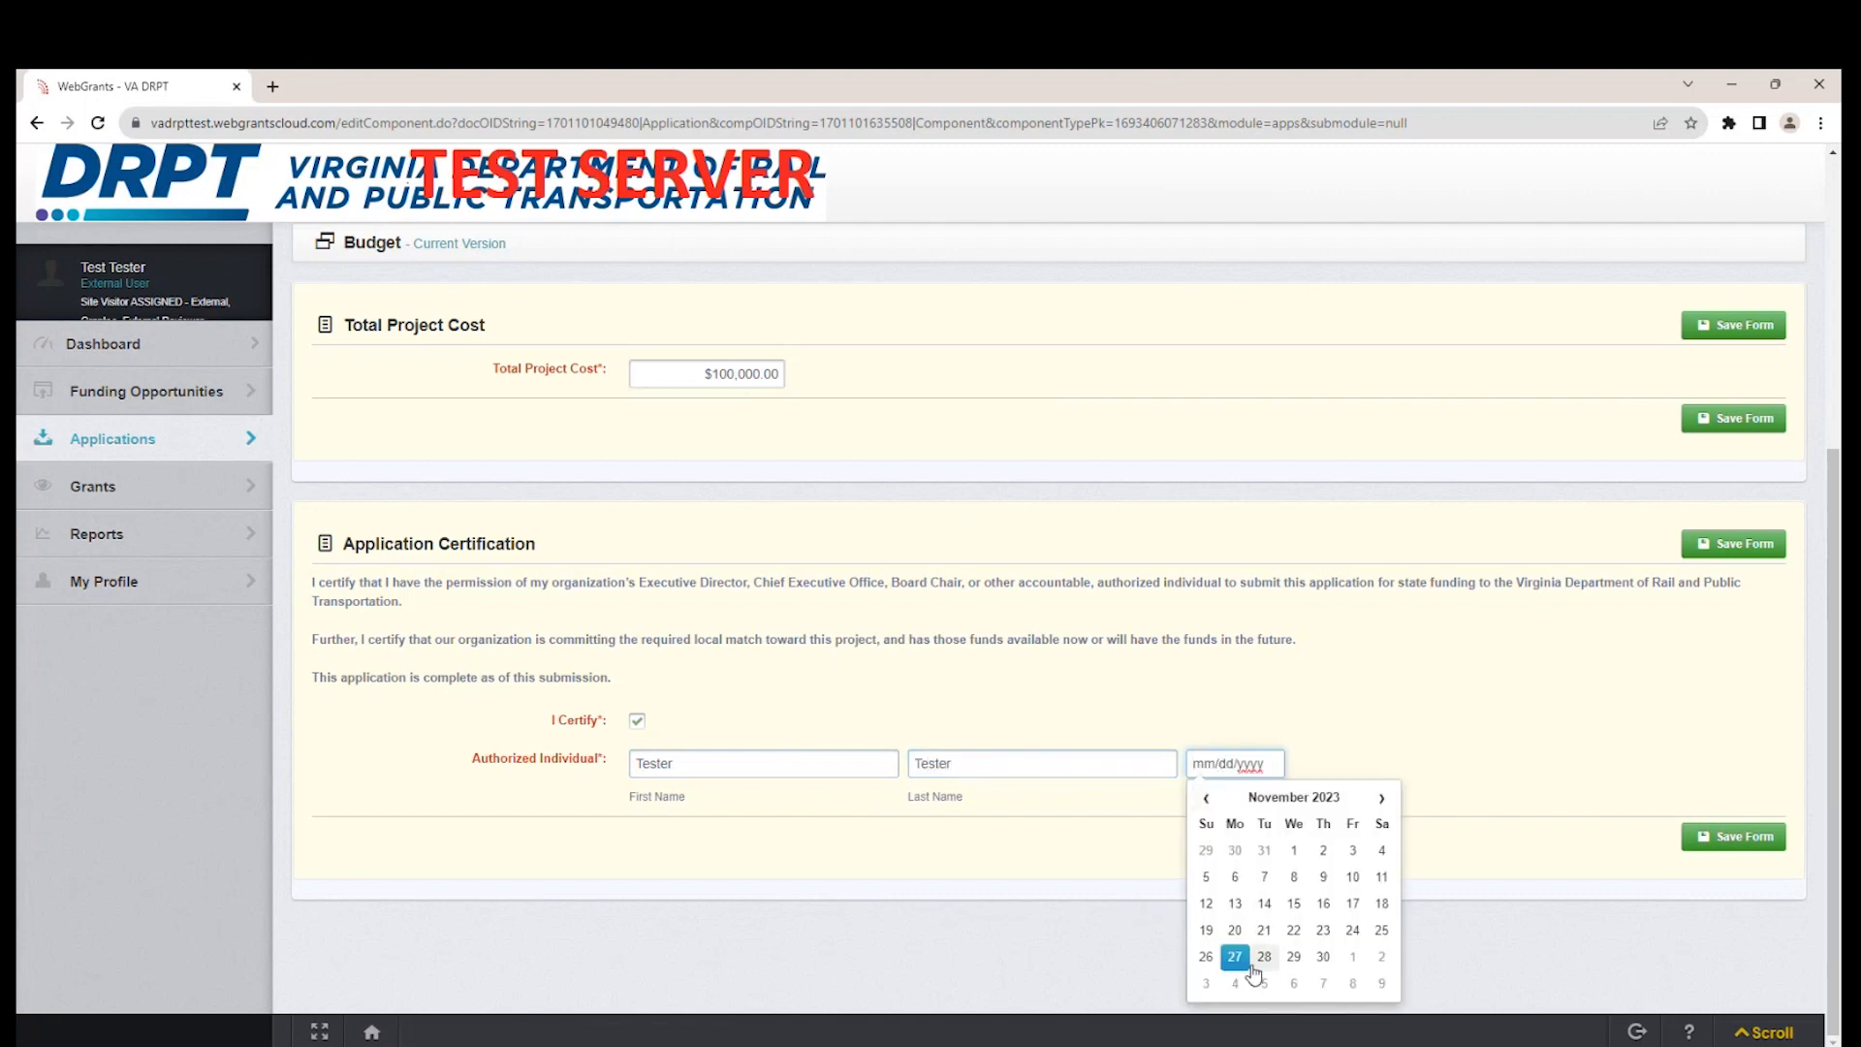
pyautogui.click(1236, 958)
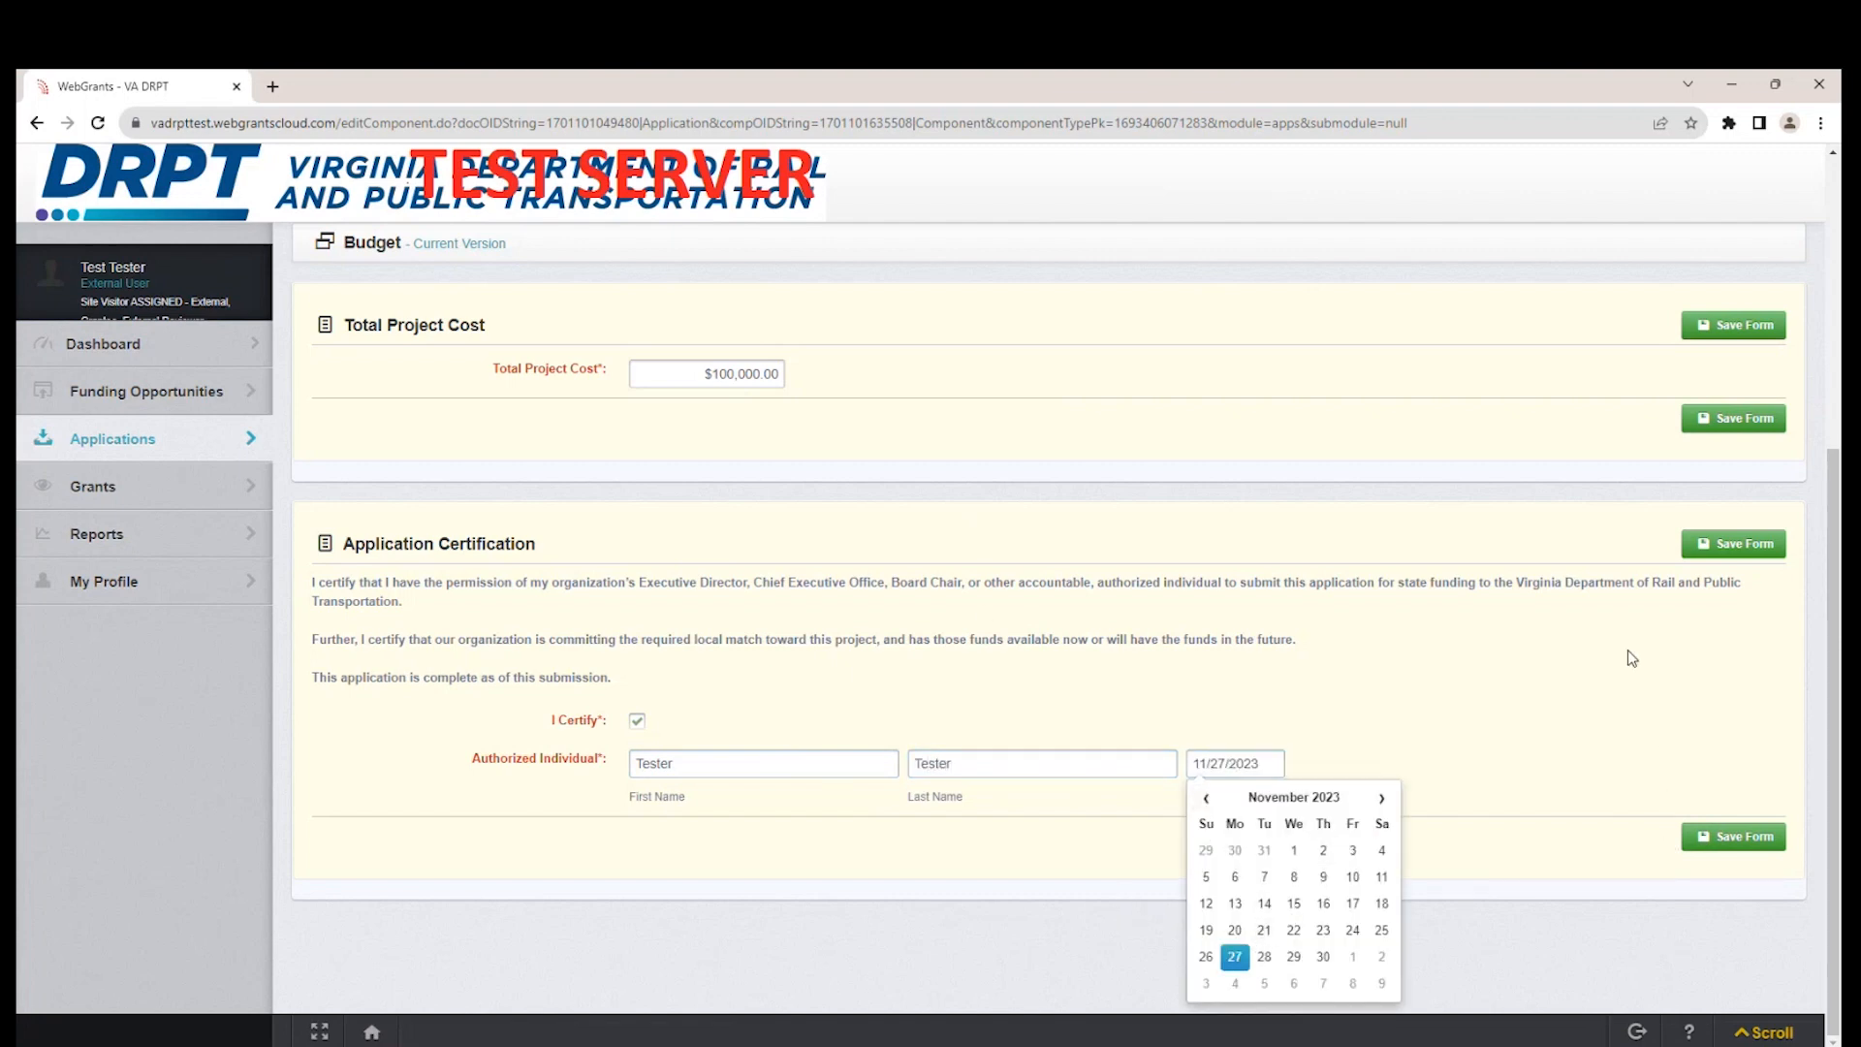
pyautogui.click(1723, 543)
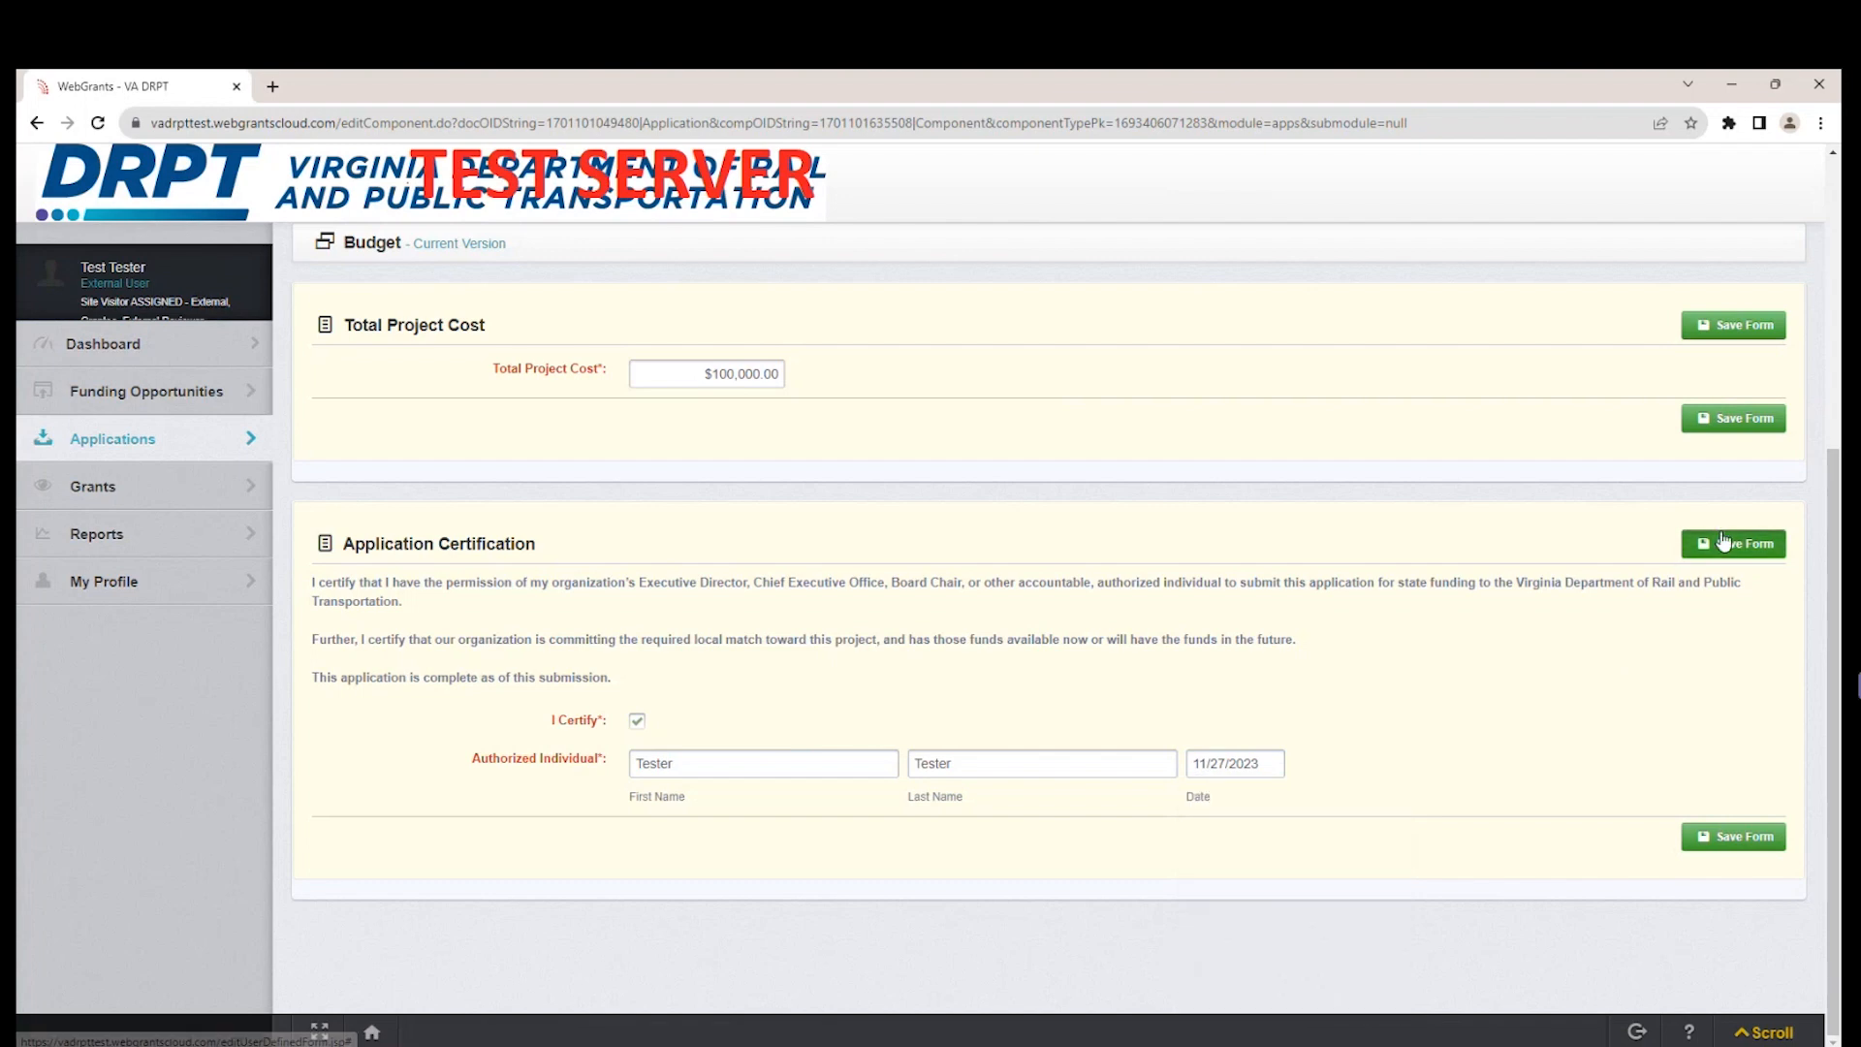
# Mark the Budget component as complete.
pyautogui.scroll(-4, 1423, 669)
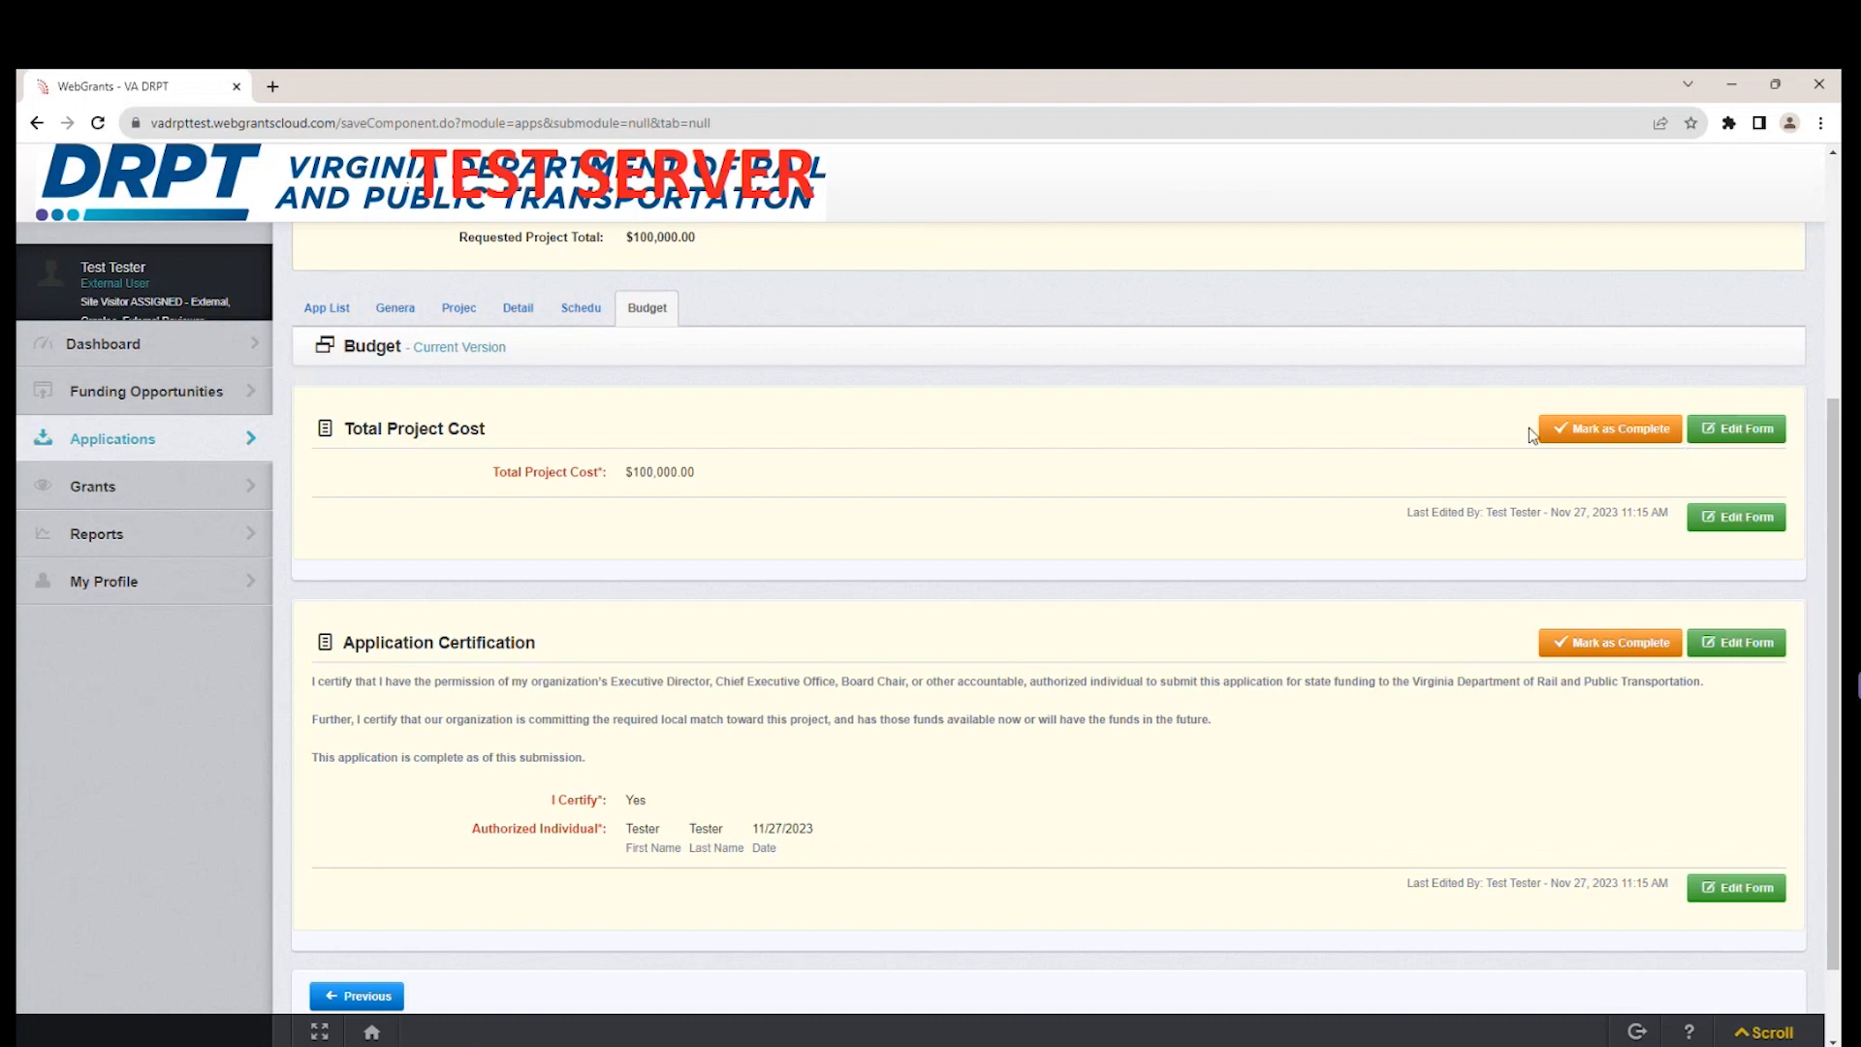
pyautogui.click(1607, 428)
pyautogui.scroll(-1, 1086, 643)
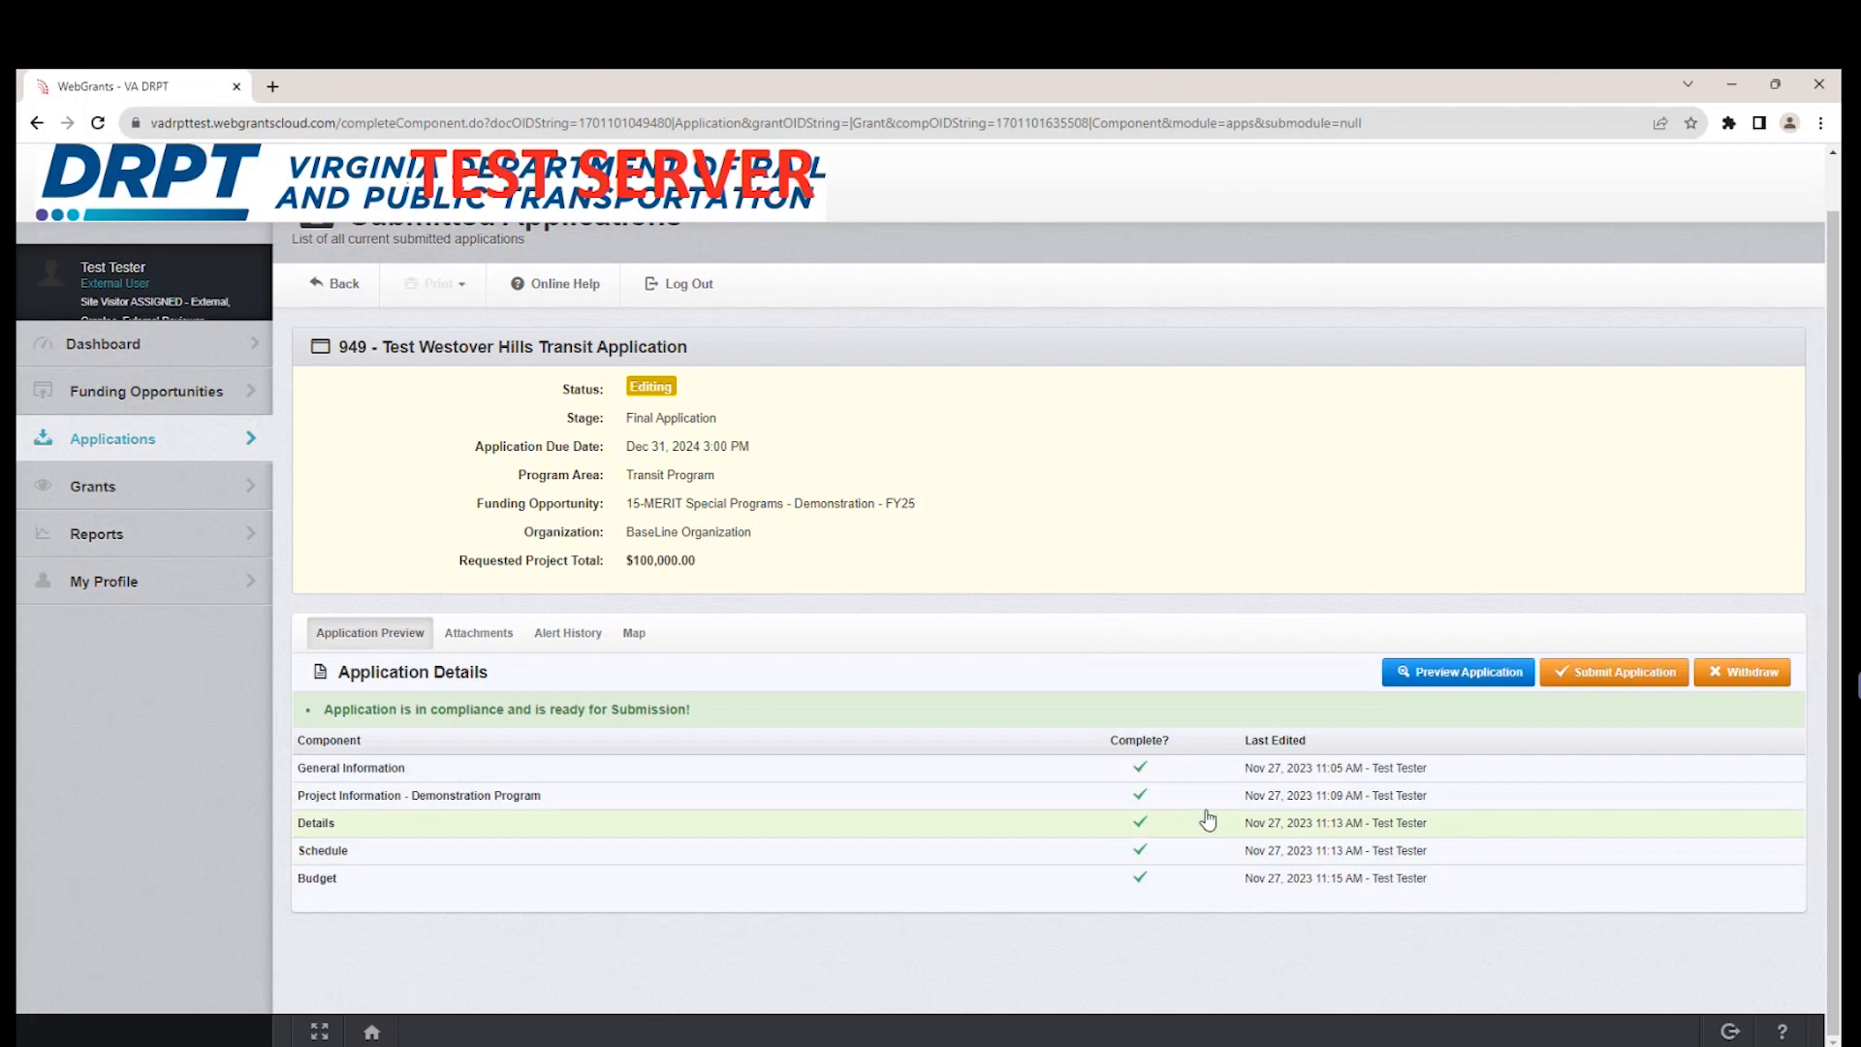
# Preview the full application, review its sections from contact information through the budget certification, and return to the component list.
pyautogui.click(1484, 682)
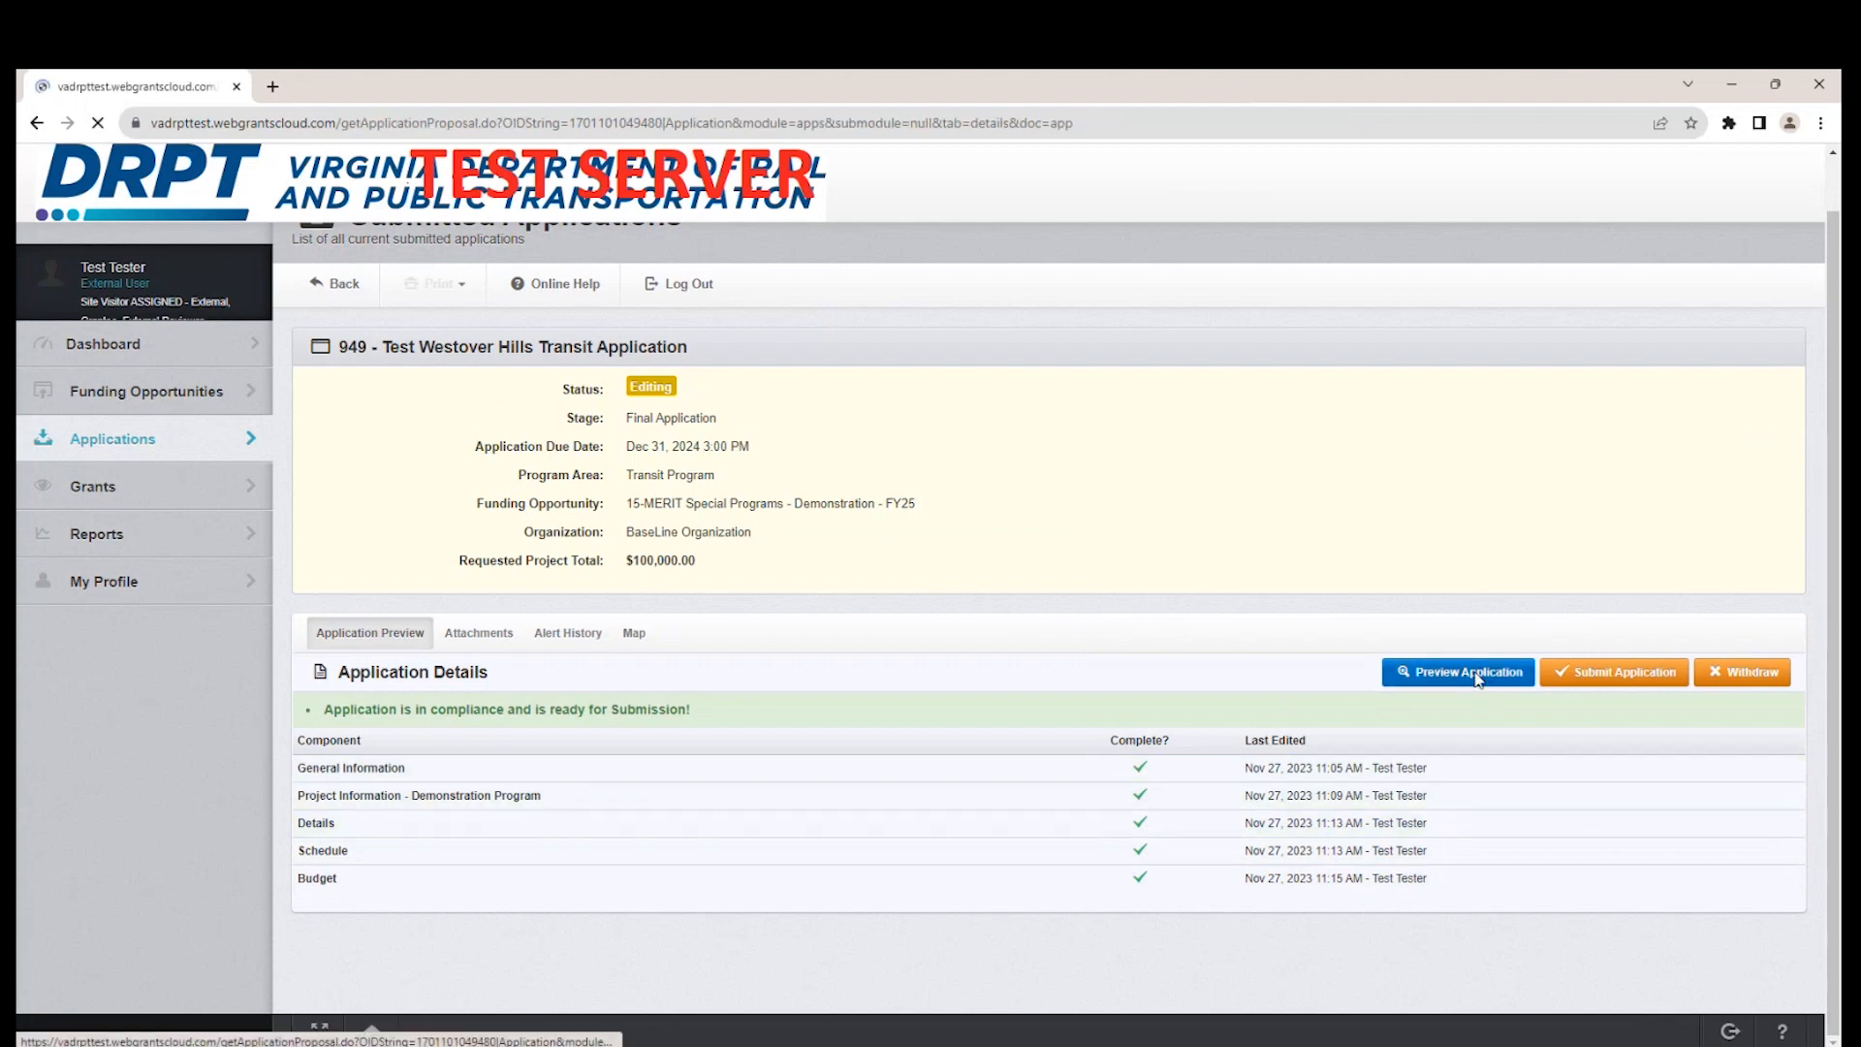
pyautogui.scroll(-5, 1402, 654)
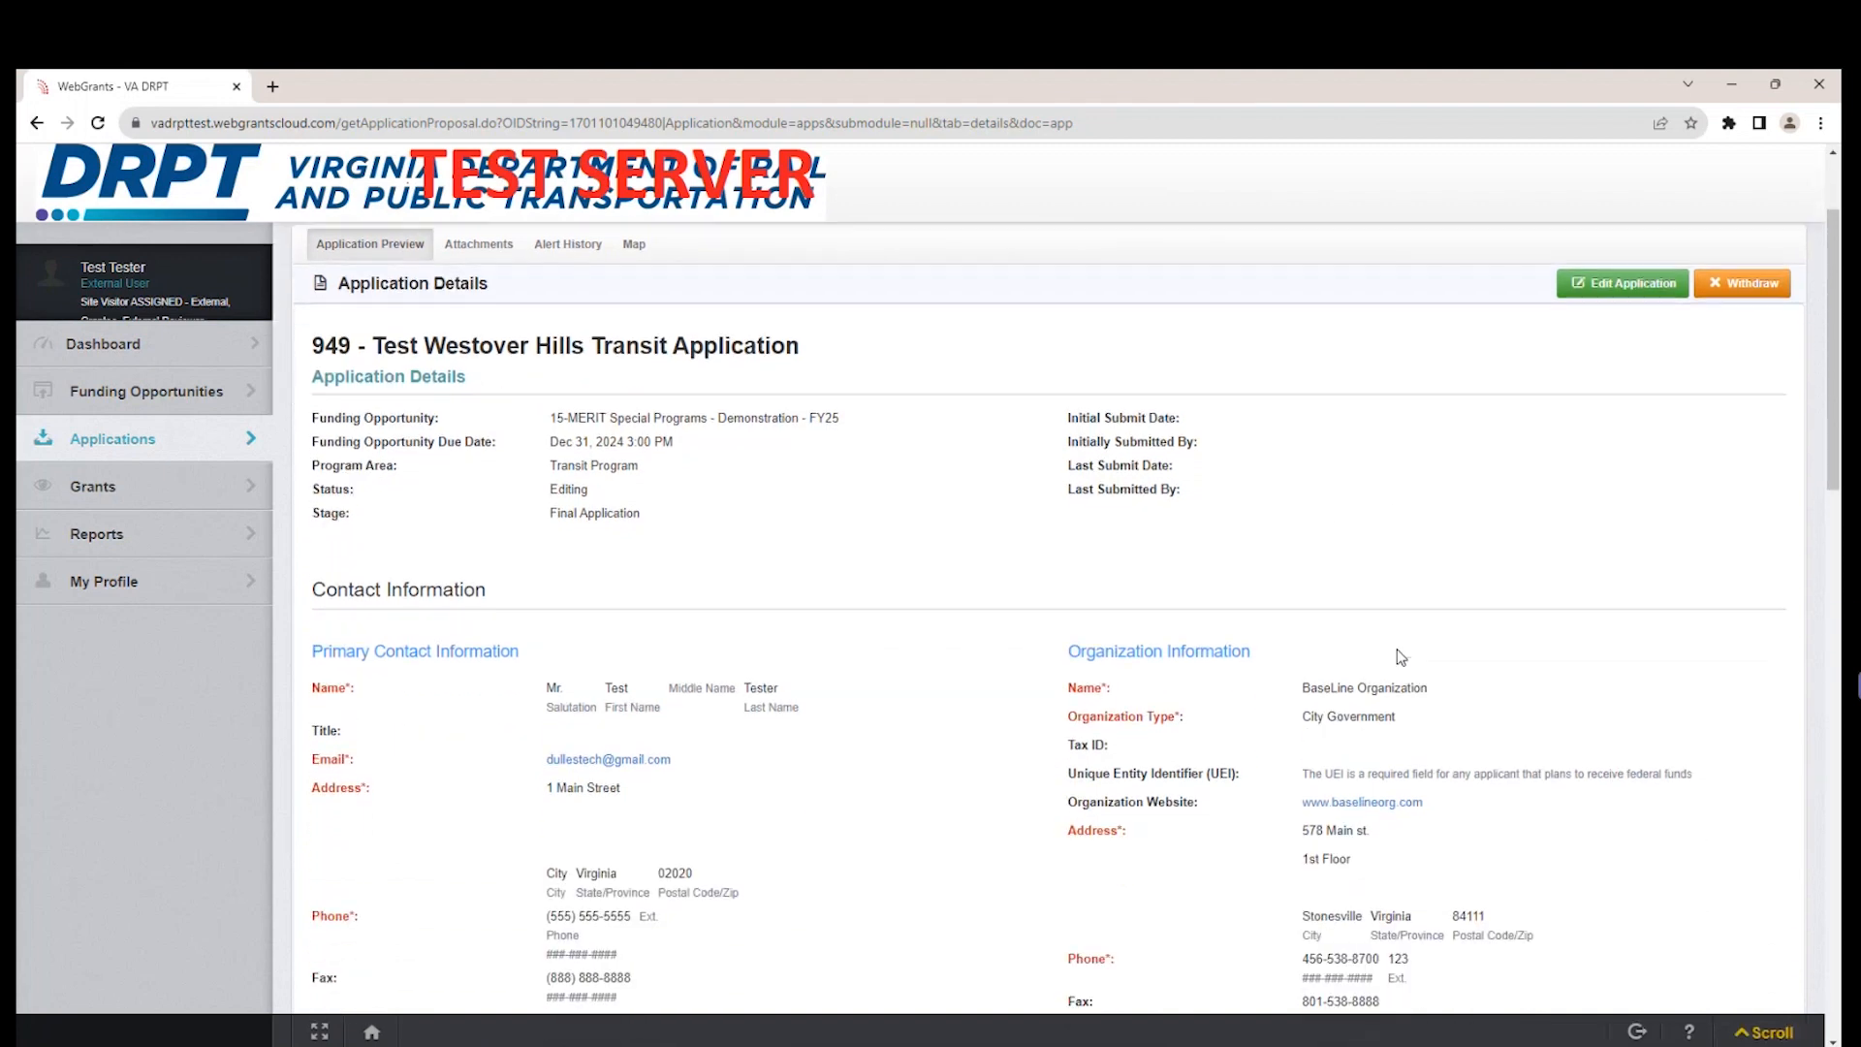
pyautogui.scroll(-3, 1399, 658)
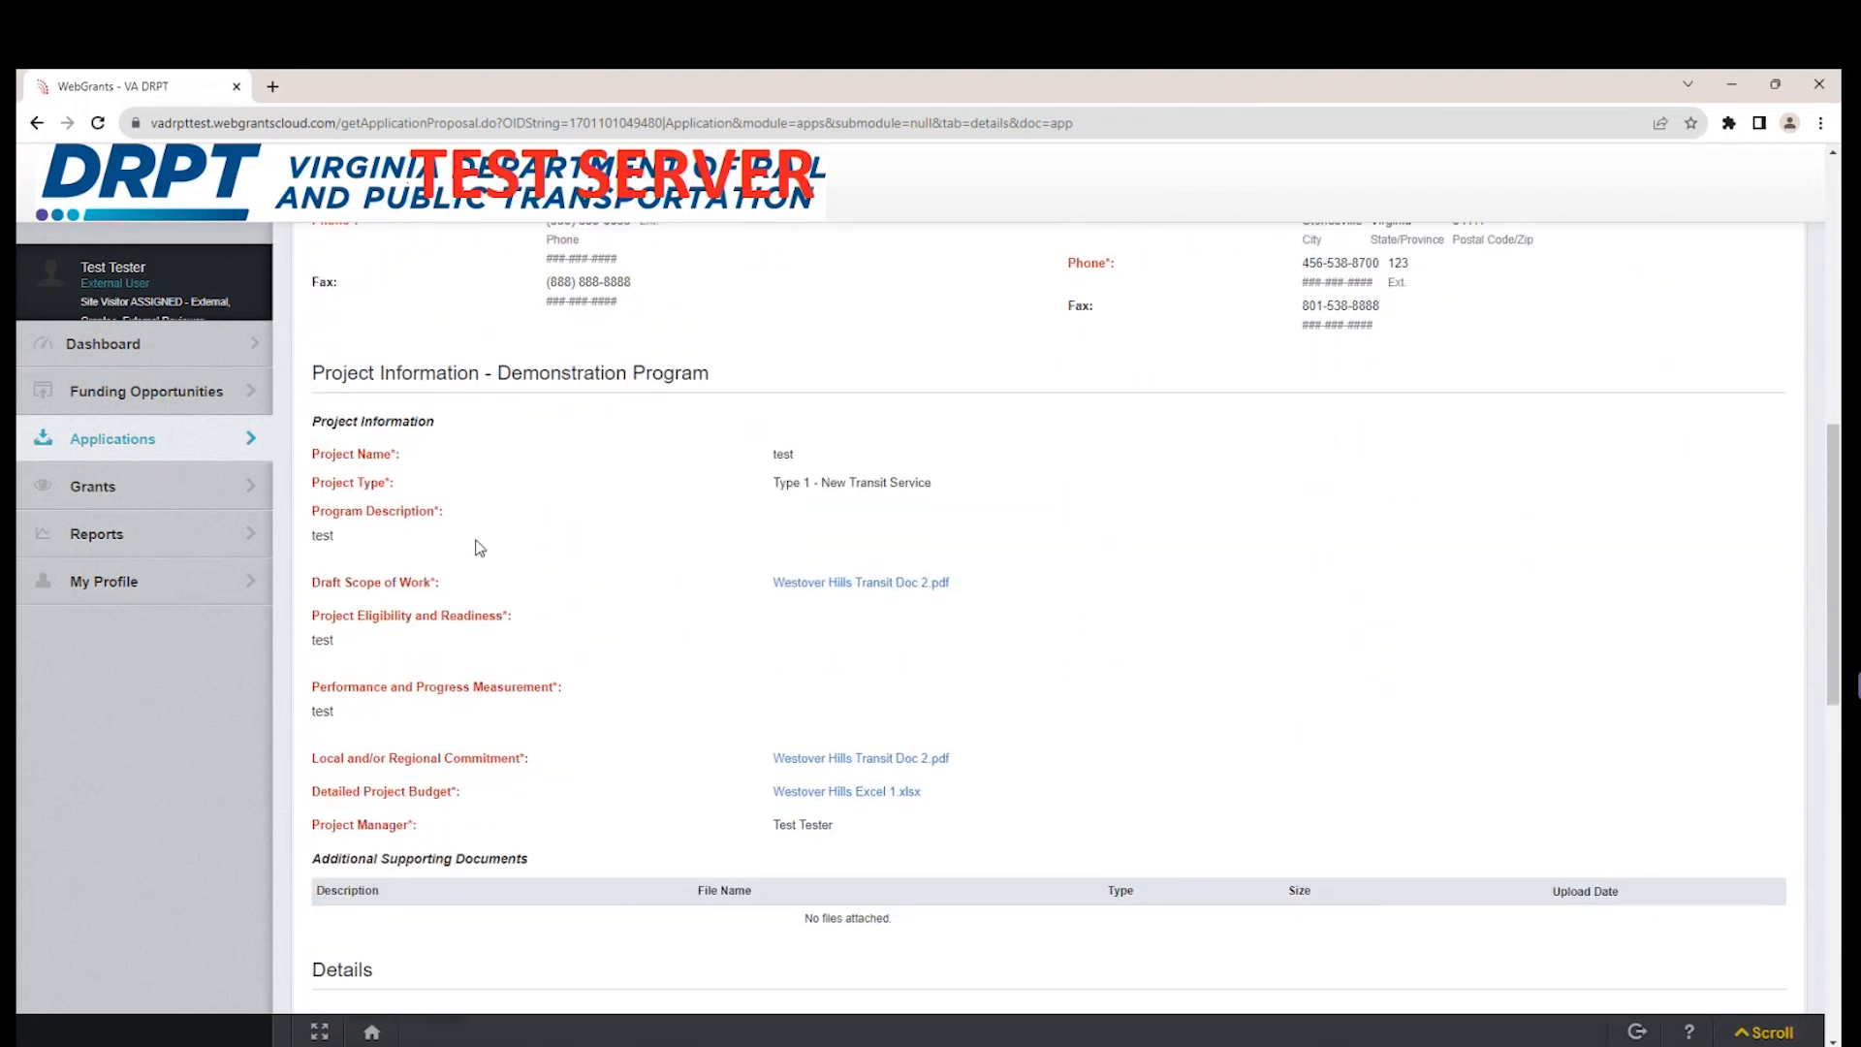
pyautogui.scroll(-2, 766, 729)
pyautogui.scroll(-6, 889, 848)
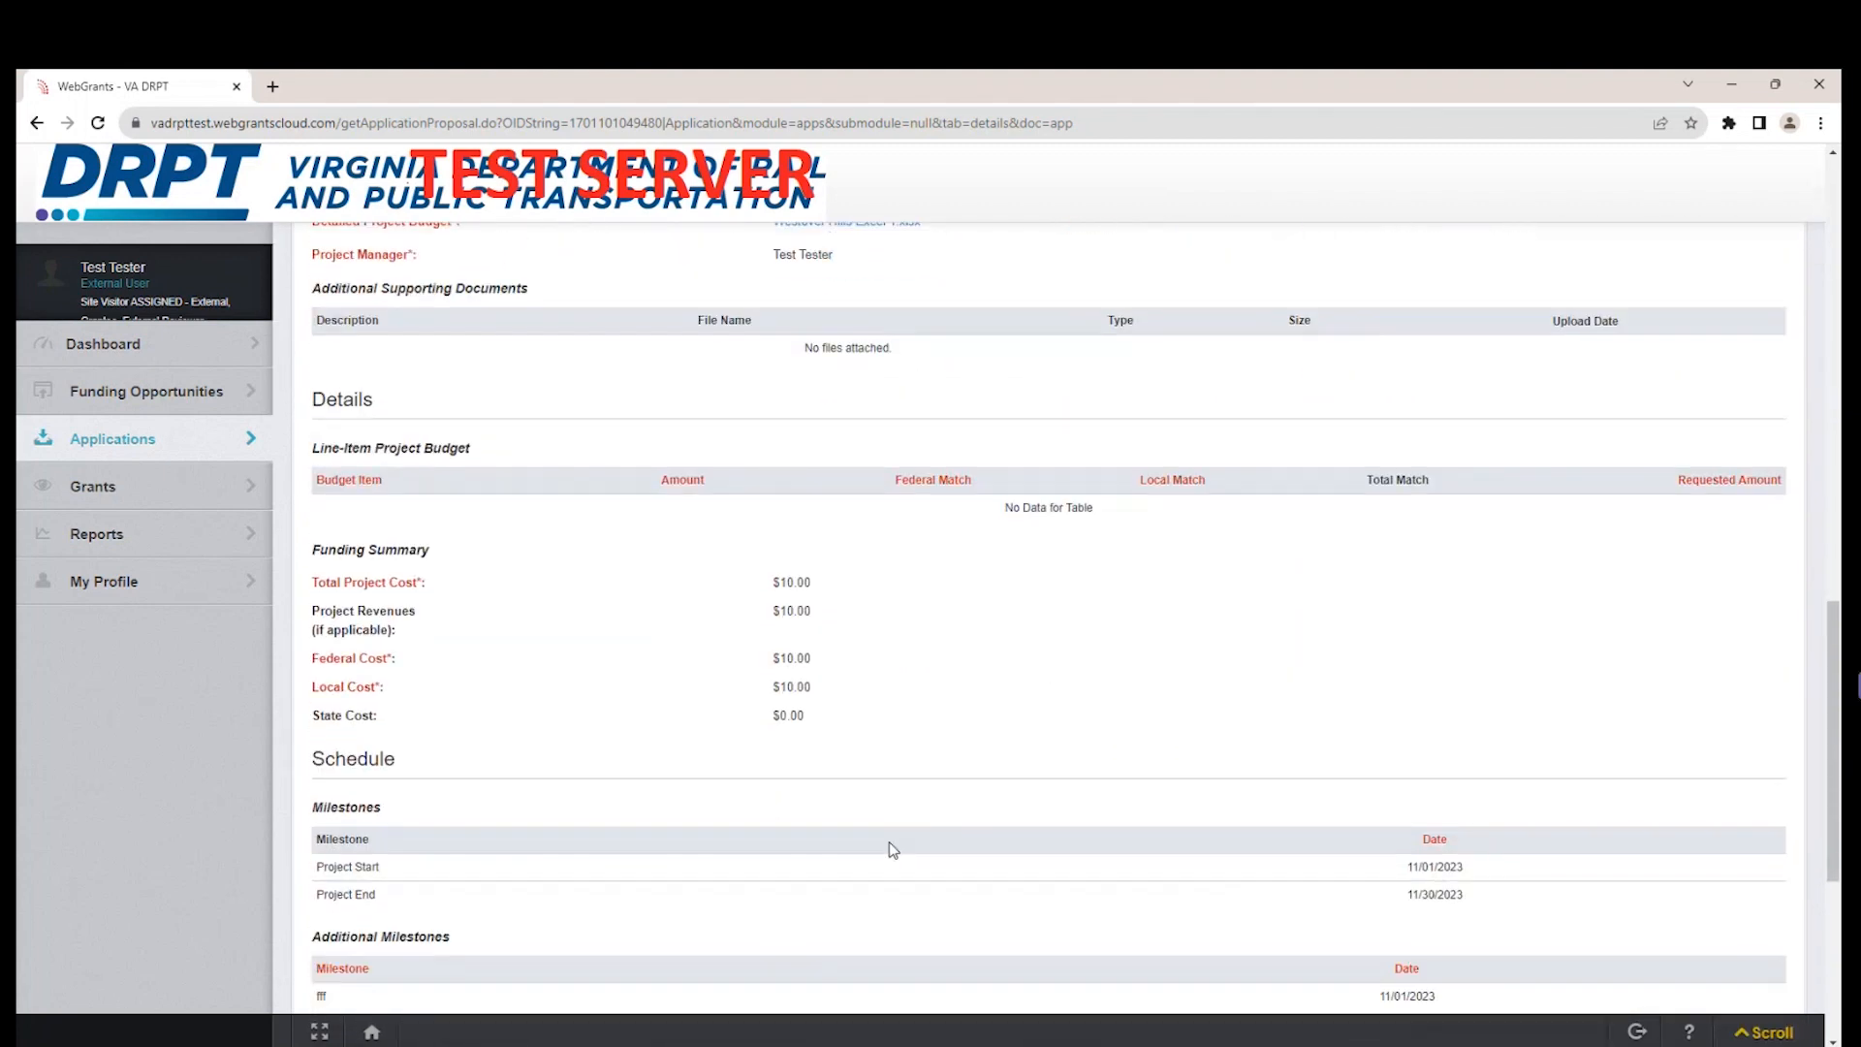
pyautogui.scroll(-2, 972, 775)
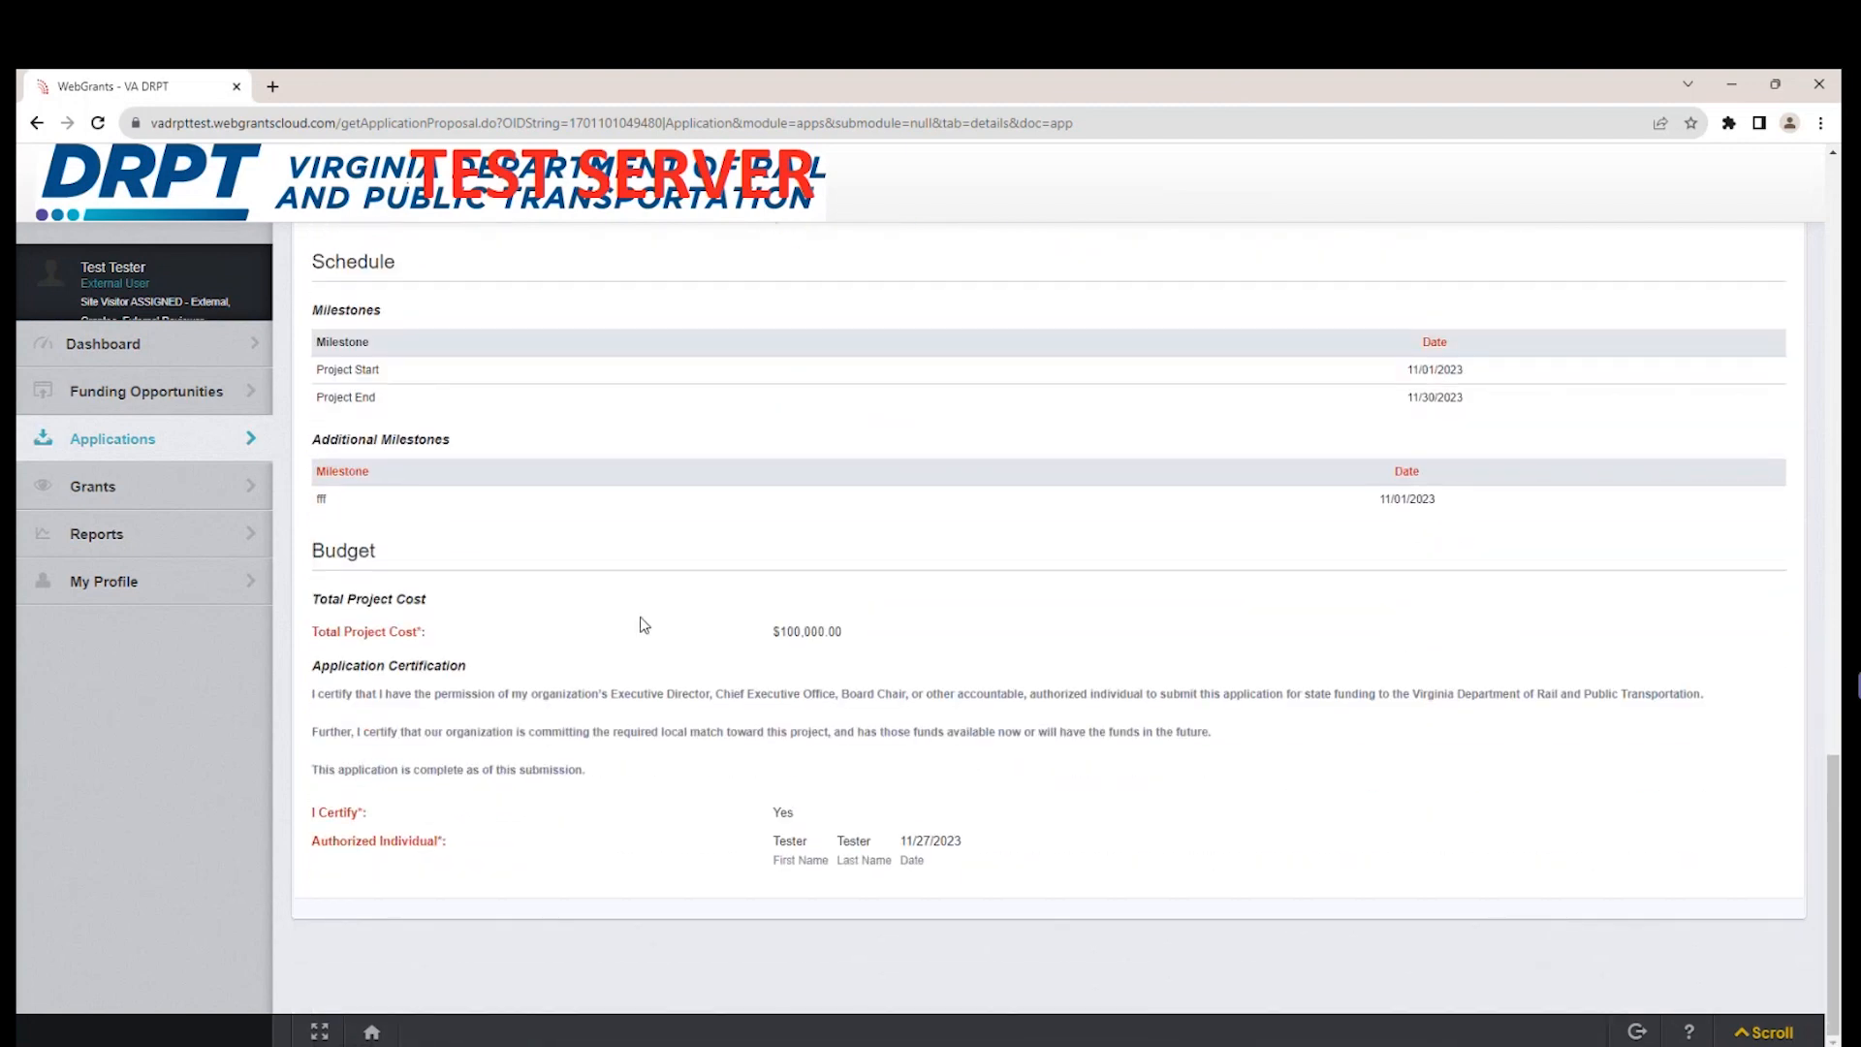
pyautogui.scroll(5, 878, 732)
pyautogui.scroll(8, 878, 732)
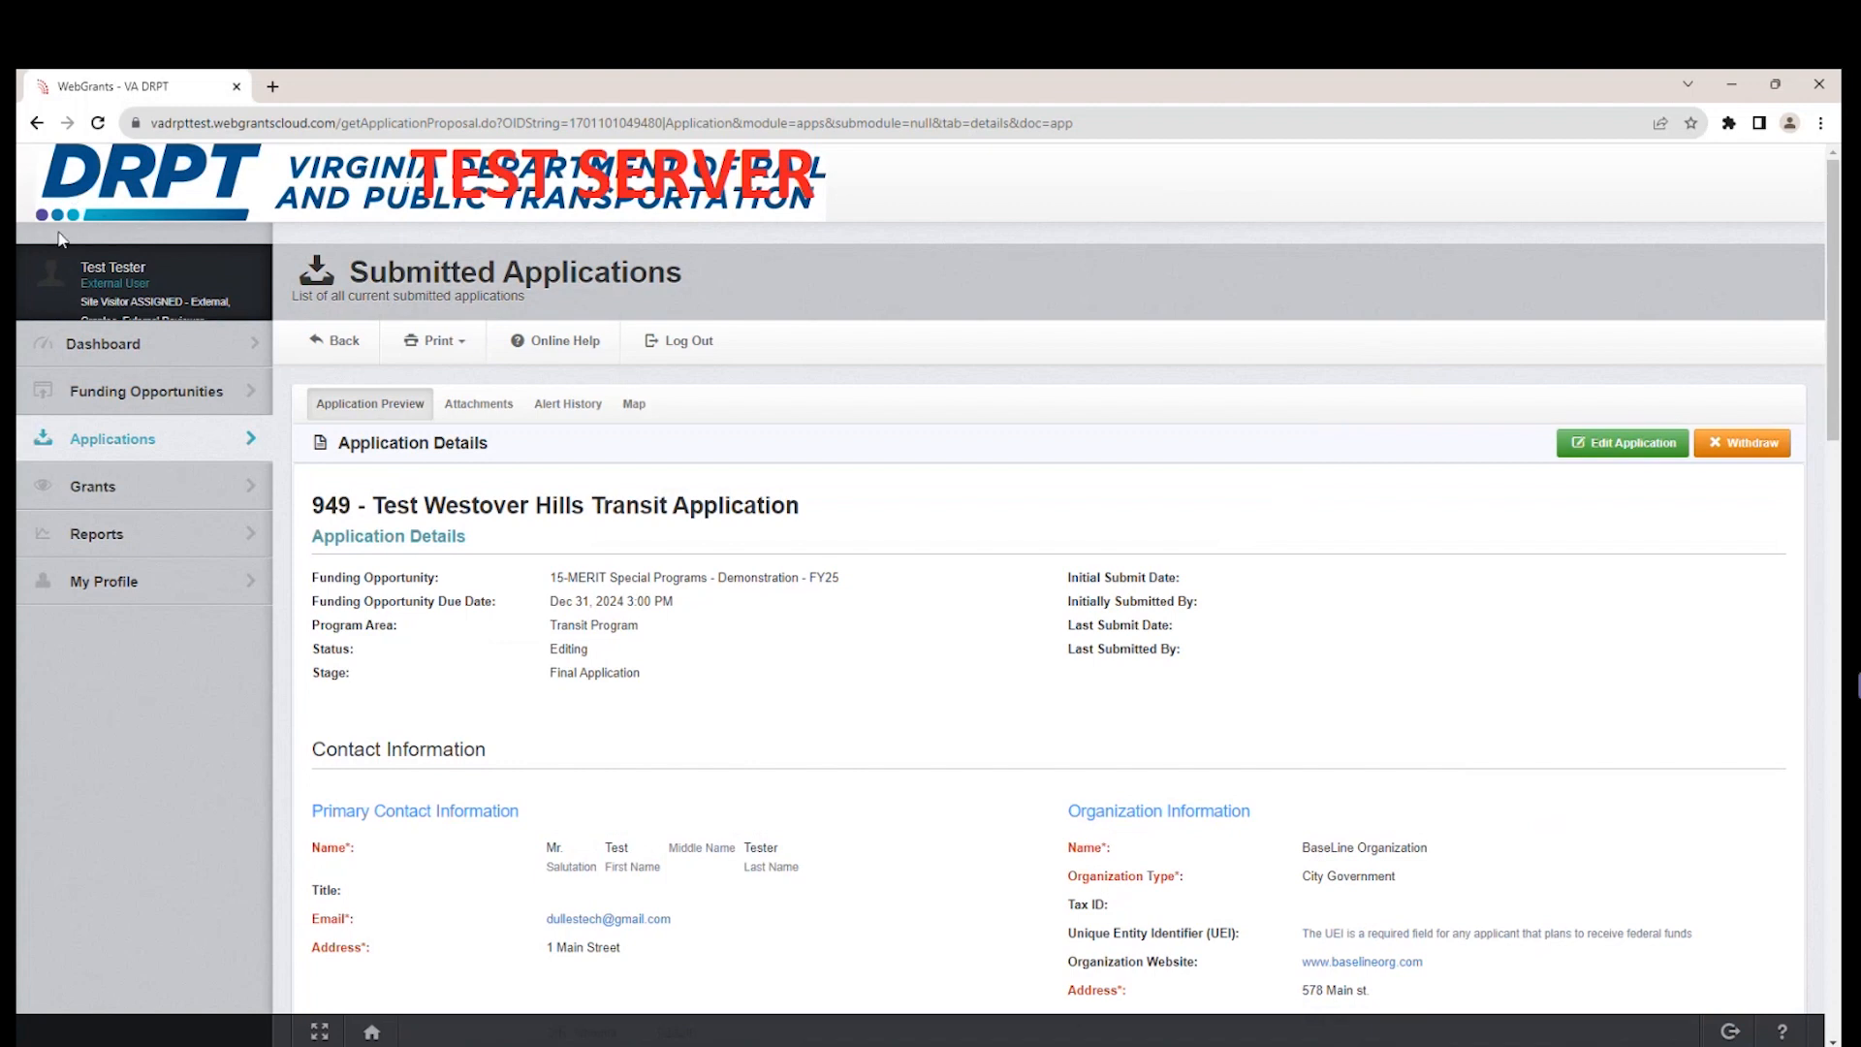
pyautogui.click(36, 122)
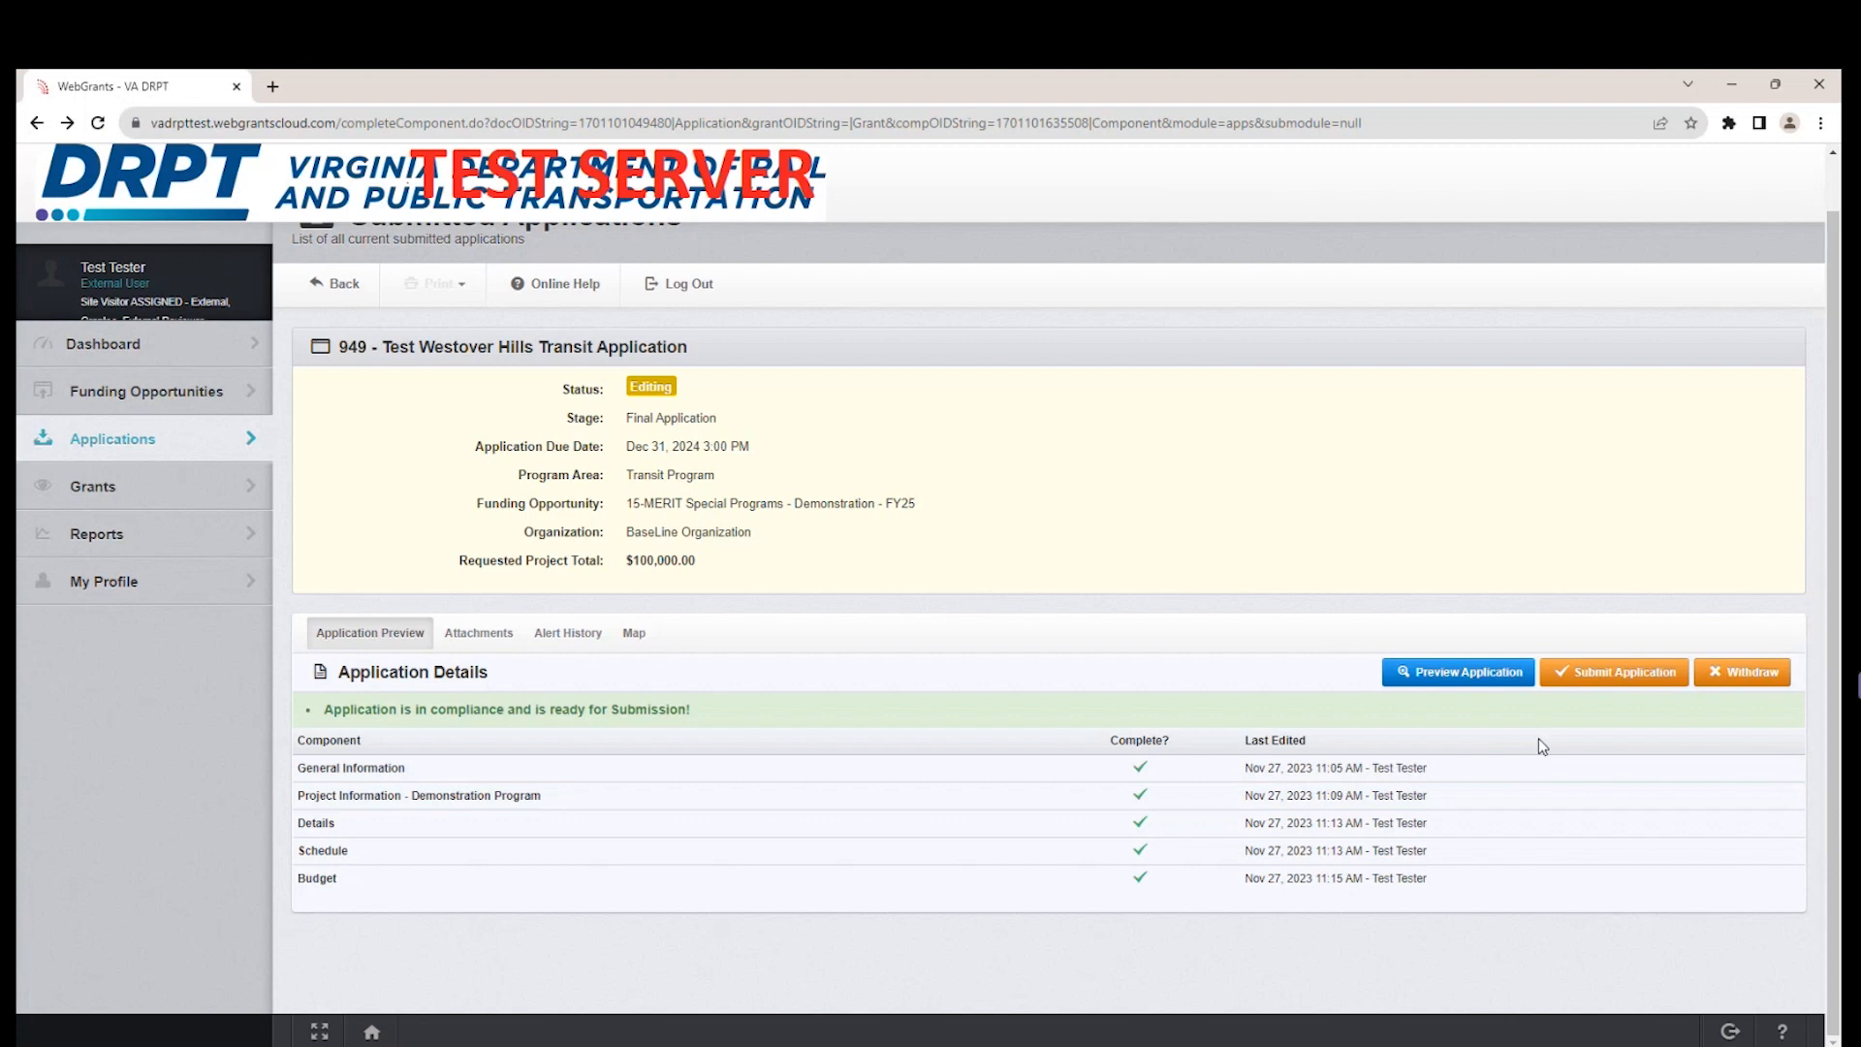
# Submit the Test Westover Hills Transit Application for review and confirm the submission.
pyautogui.click(1624, 675)
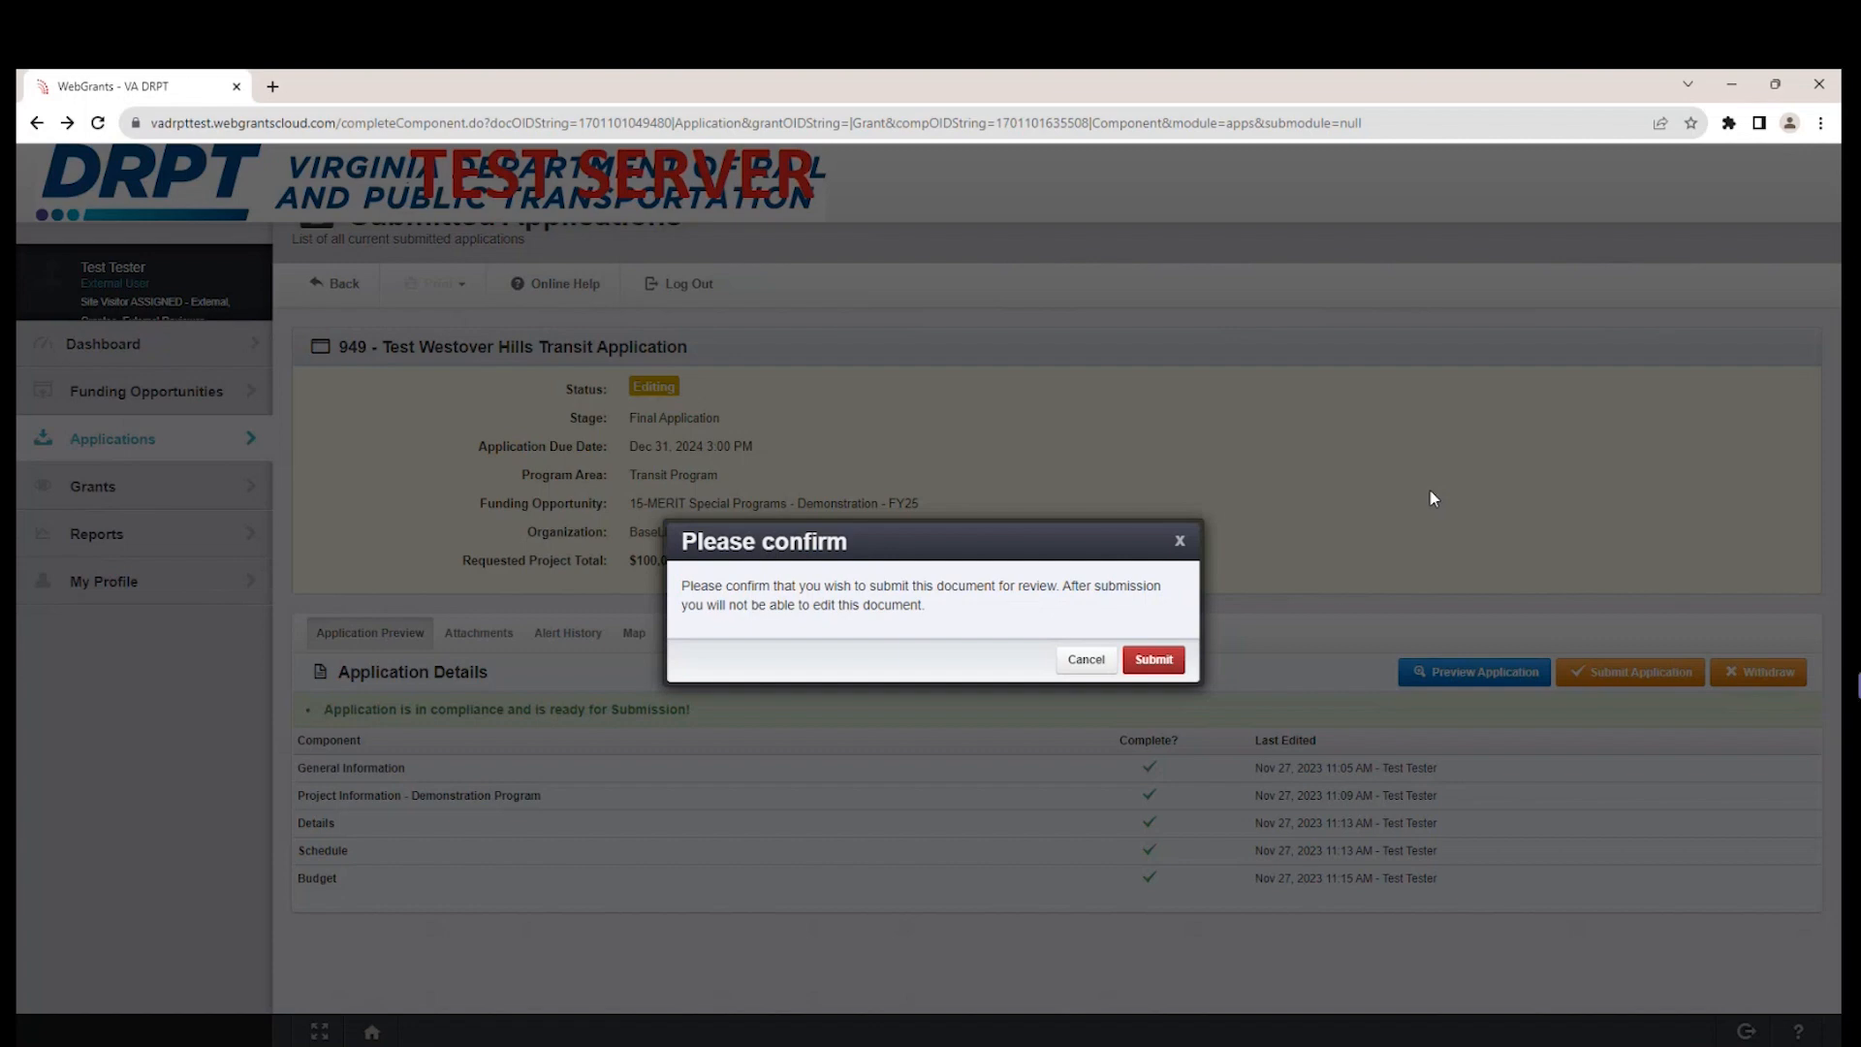
pyautogui.click(1167, 669)
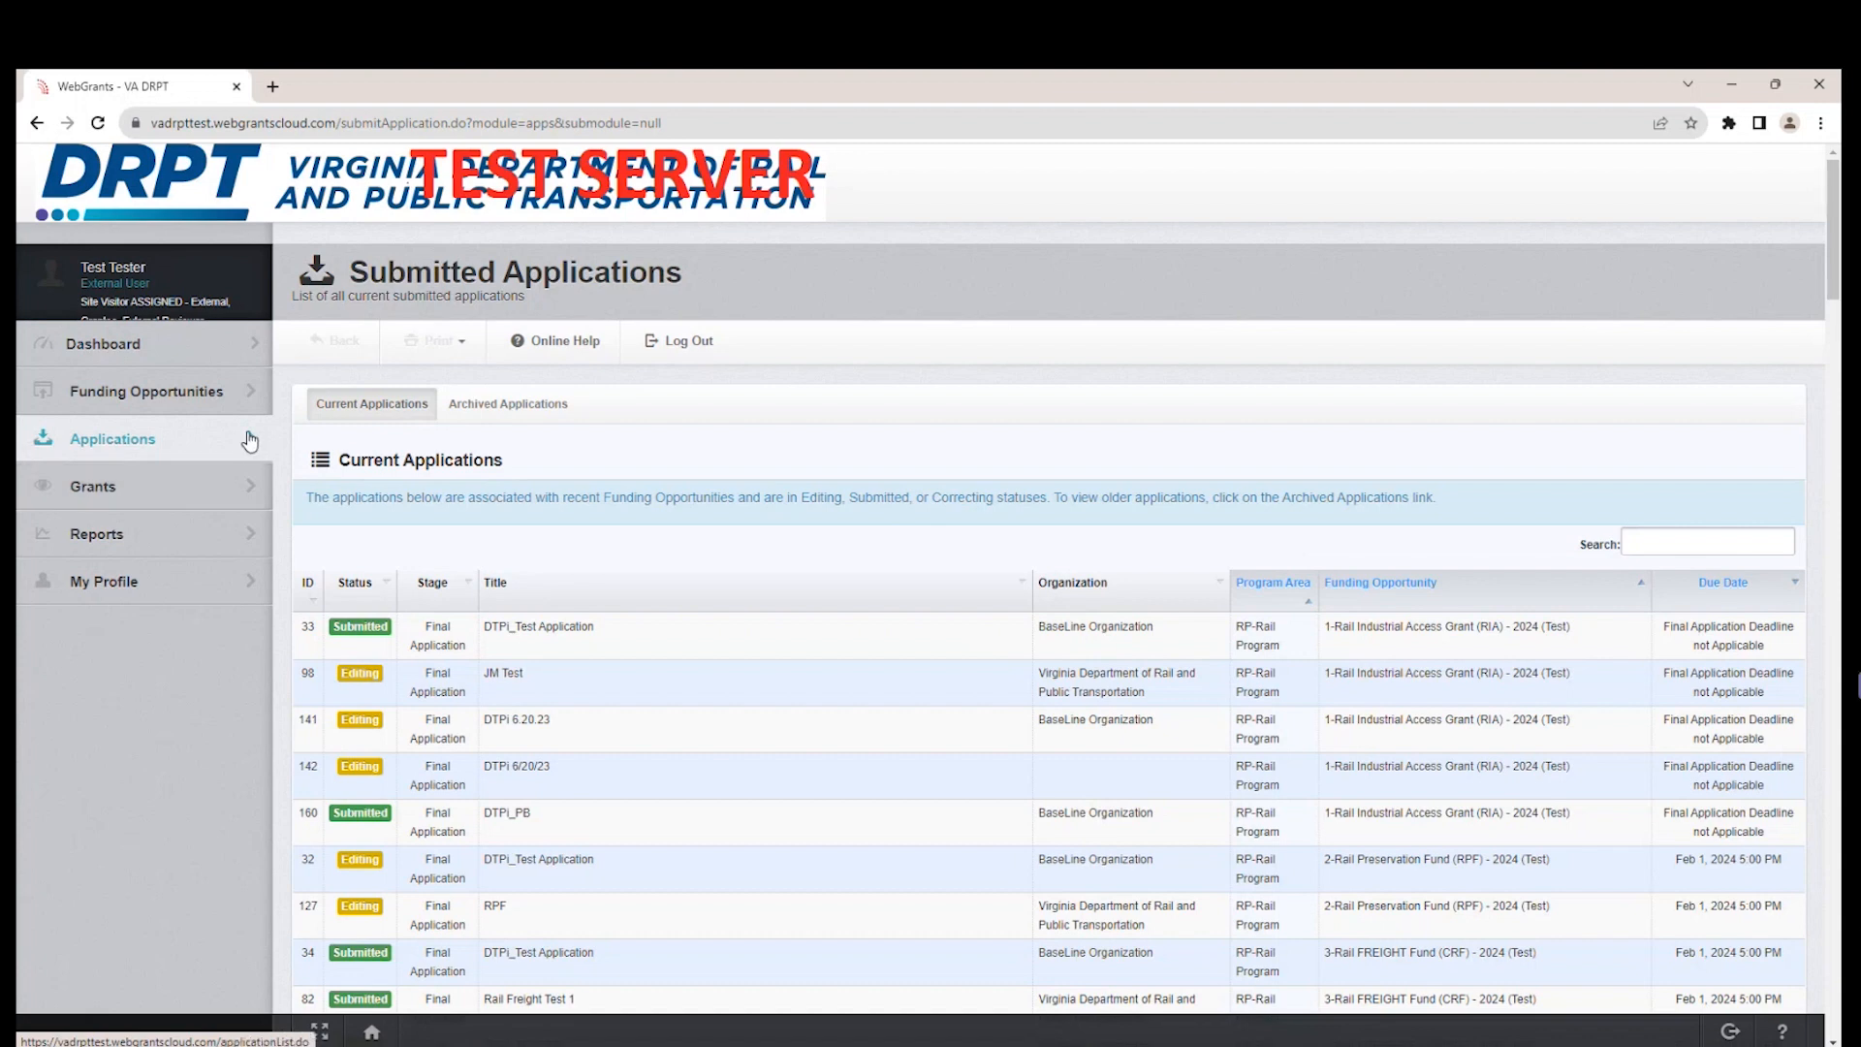
# Look up the submitted Westover Hills application under the MERIT Special Programs - Demonstration - FY25 opportunity and search for it among the current applications.
pyautogui.click(210, 395)
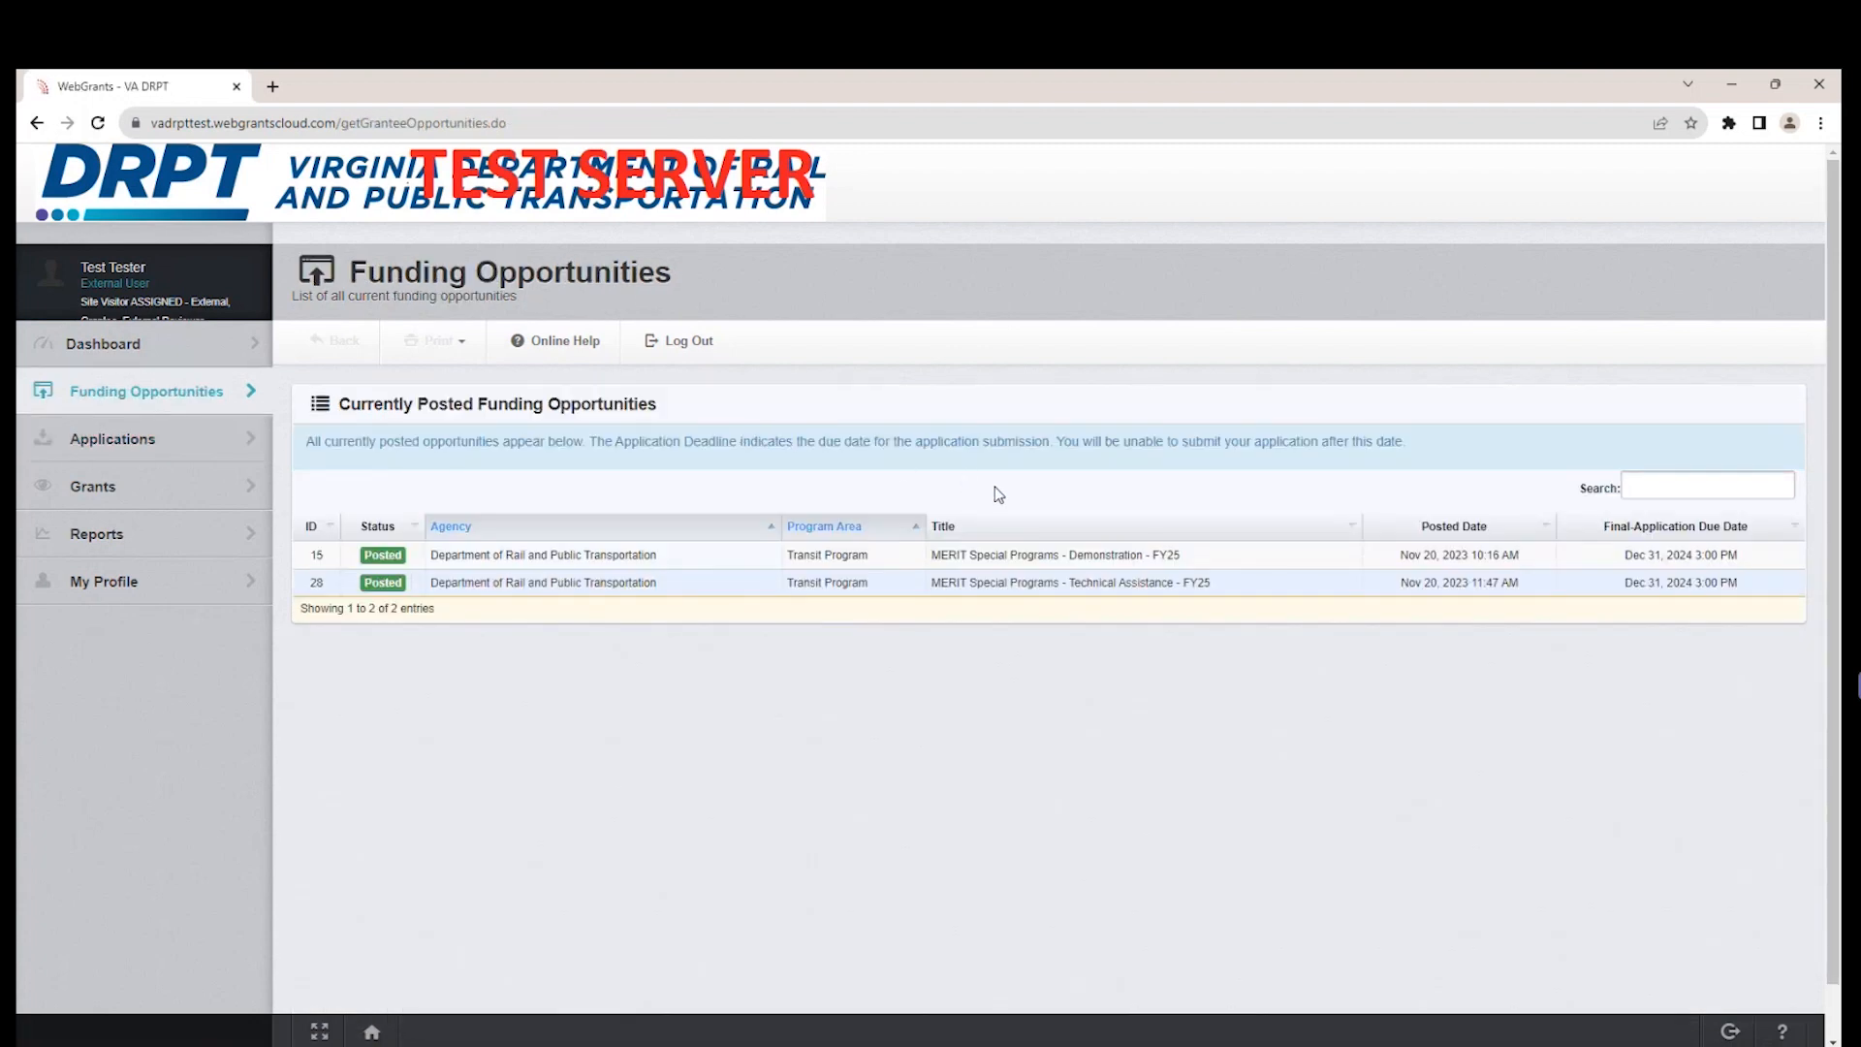
pyautogui.click(1153, 565)
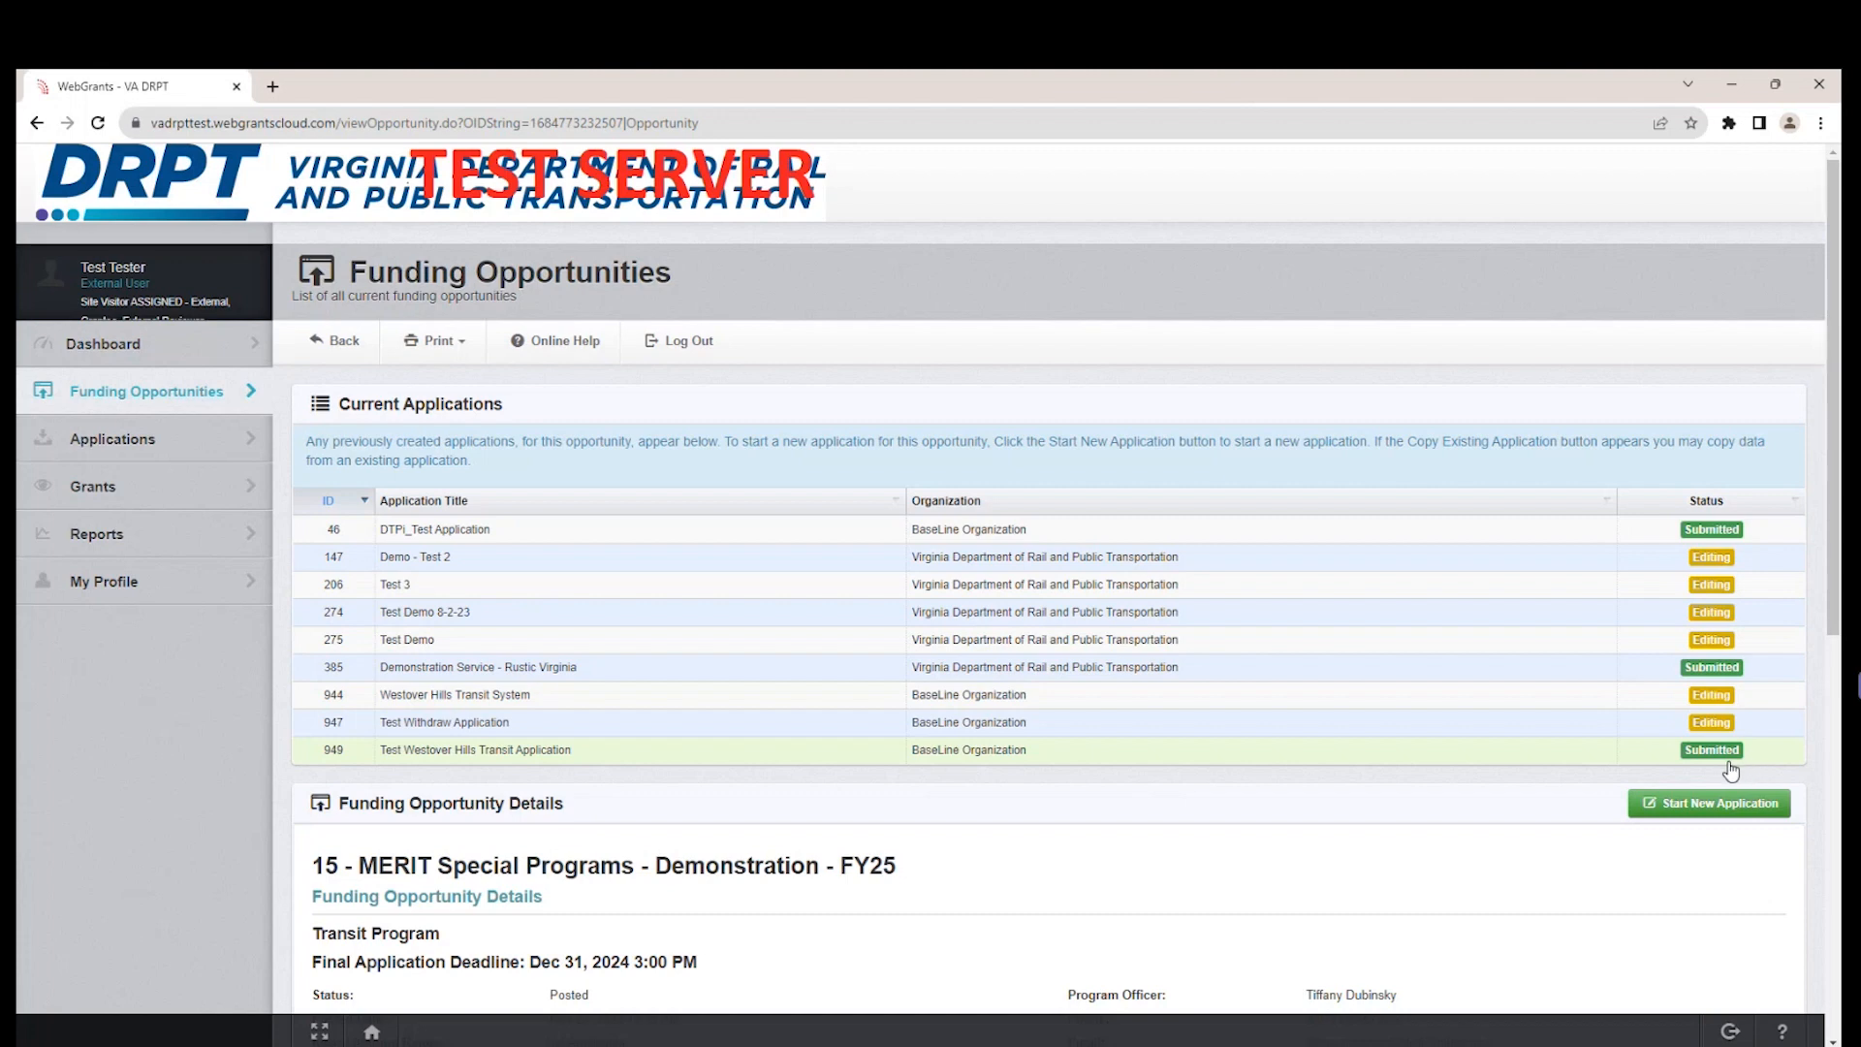
pyautogui.click(189, 453)
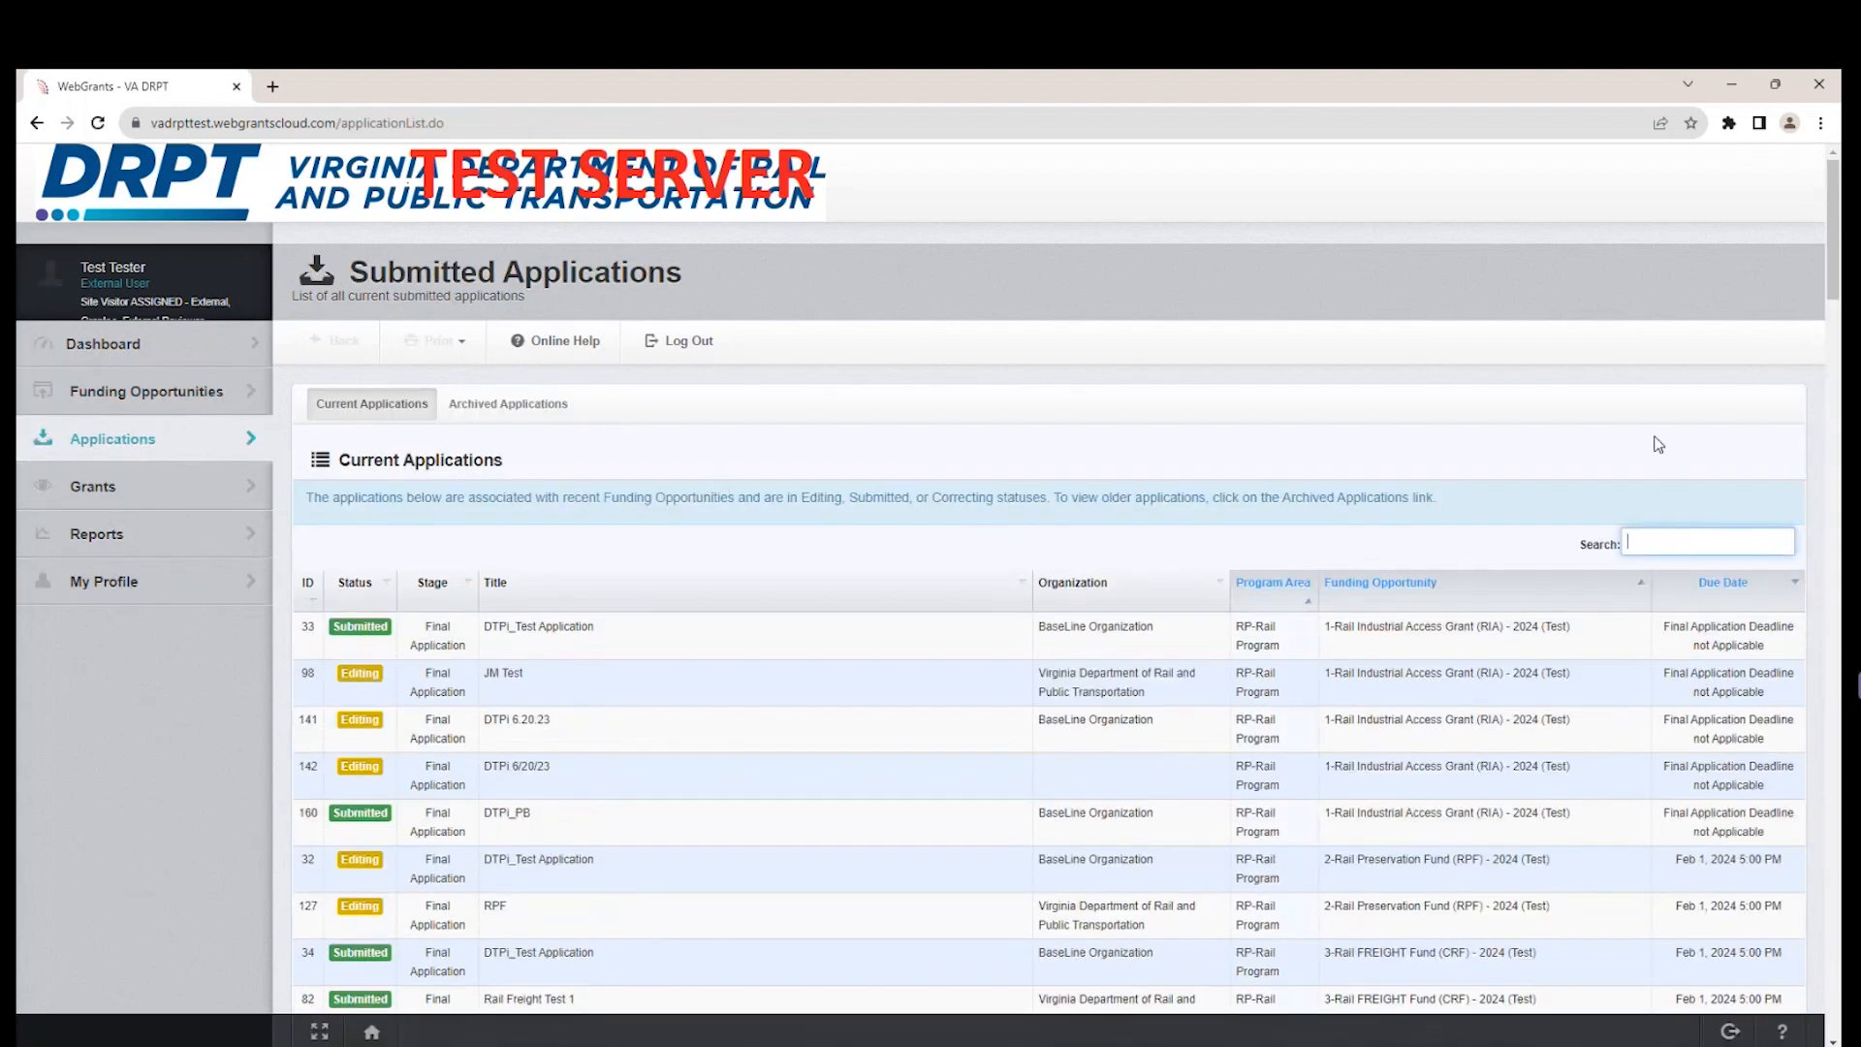
pyautogui.write('tester')
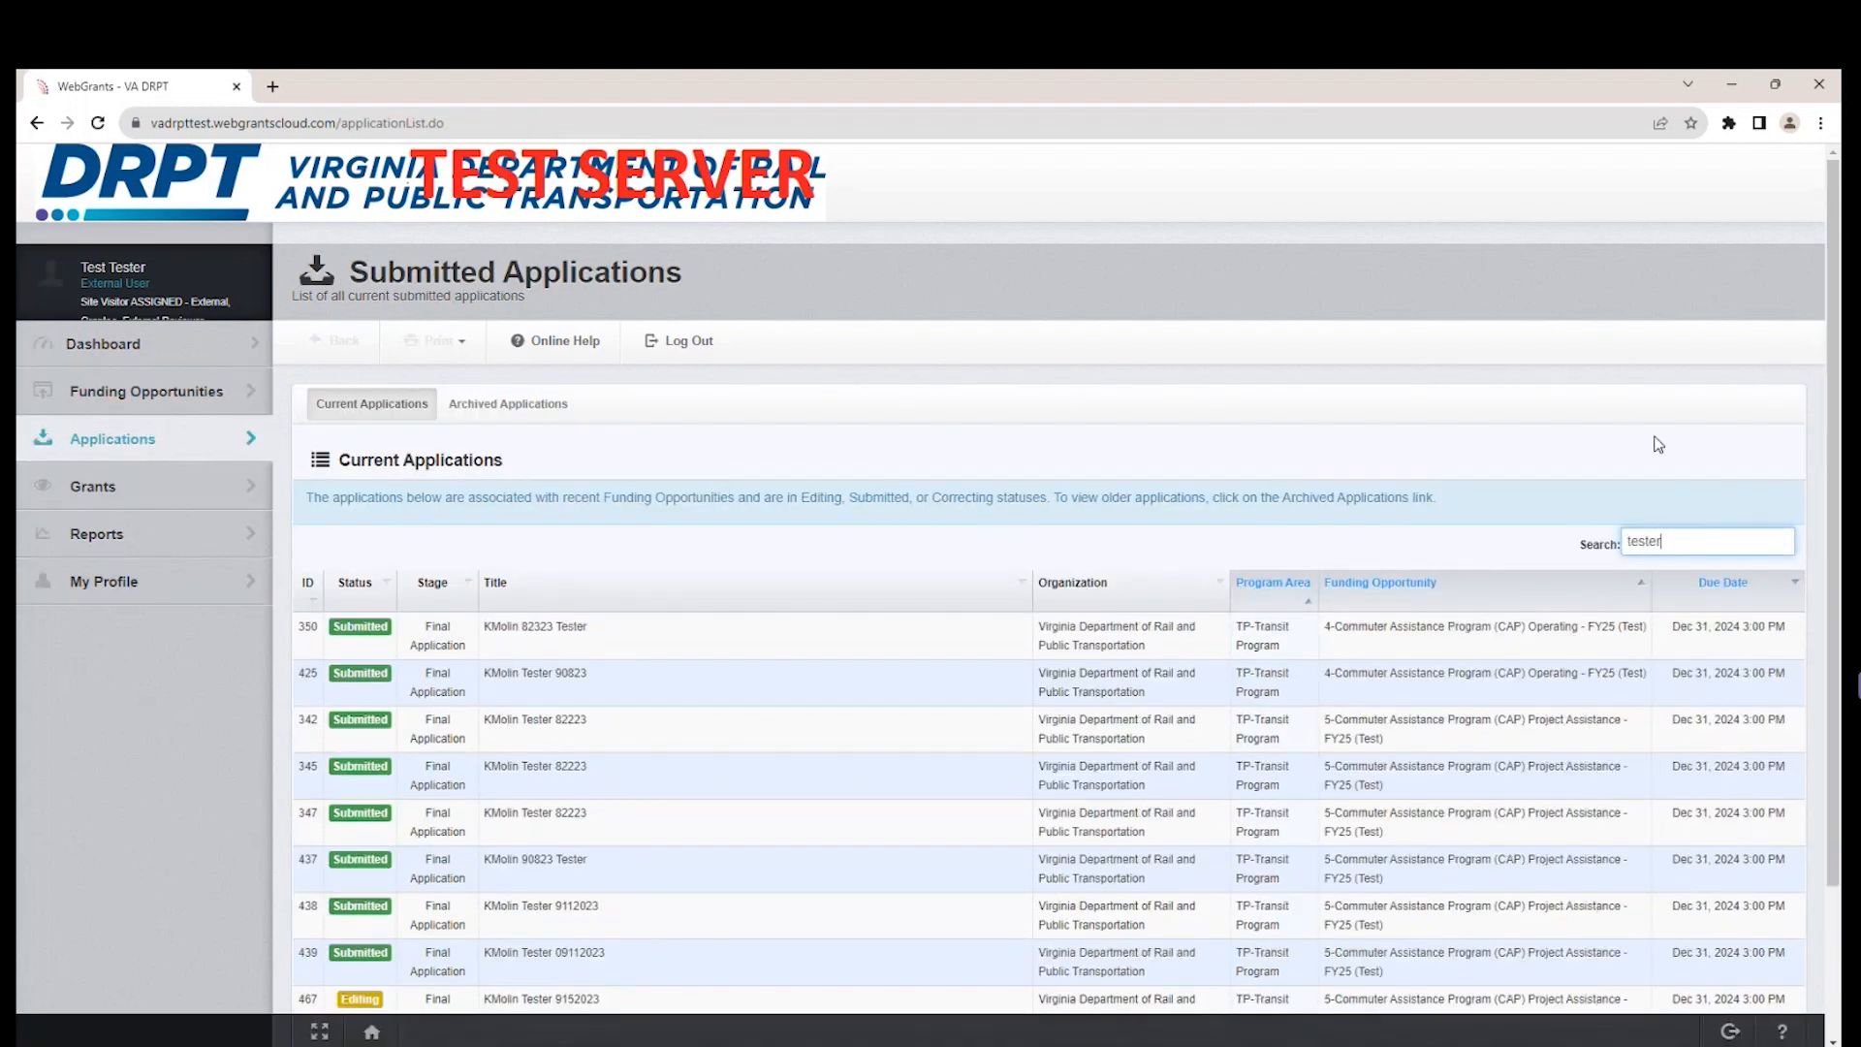
pyautogui.write(' westo')
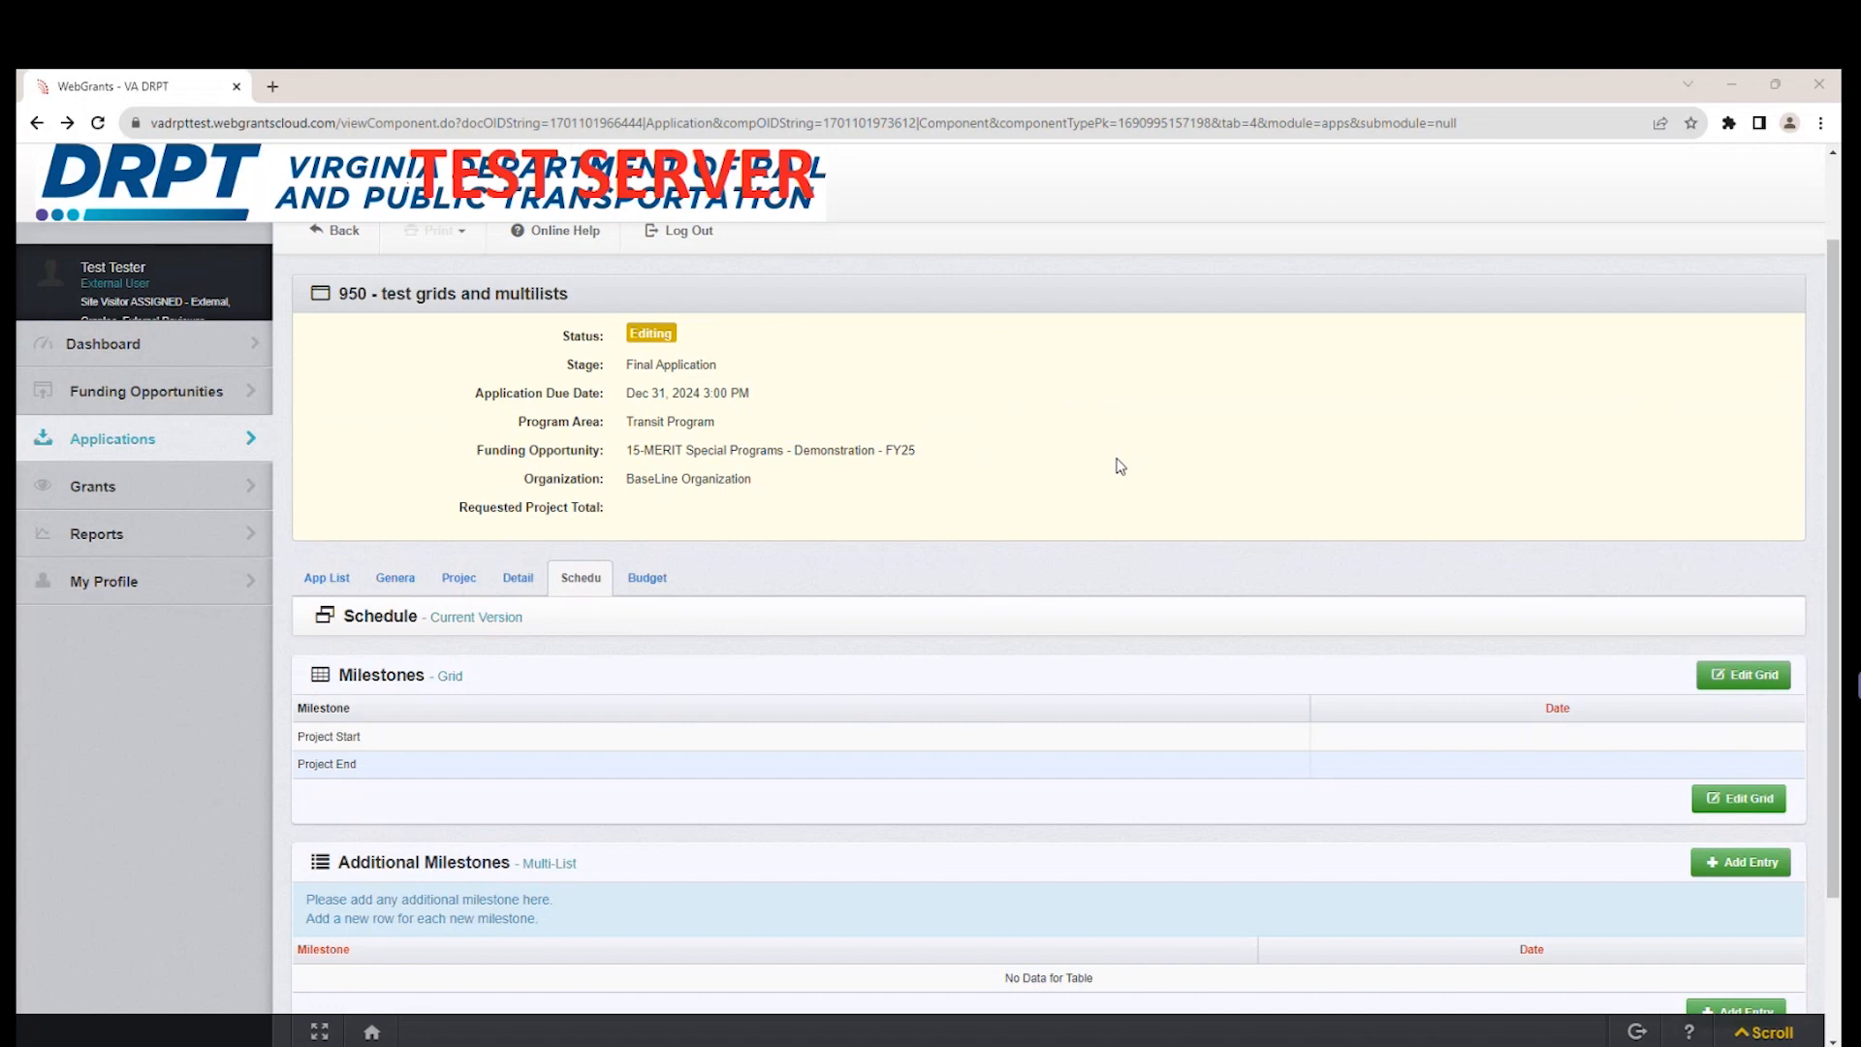
# Open the Project Information form of the "test grids and multilists" application for editing, examine its fields, and leave it without saving.
pyautogui.click(461, 581)
pyautogui.scroll(-2, 930, 839)
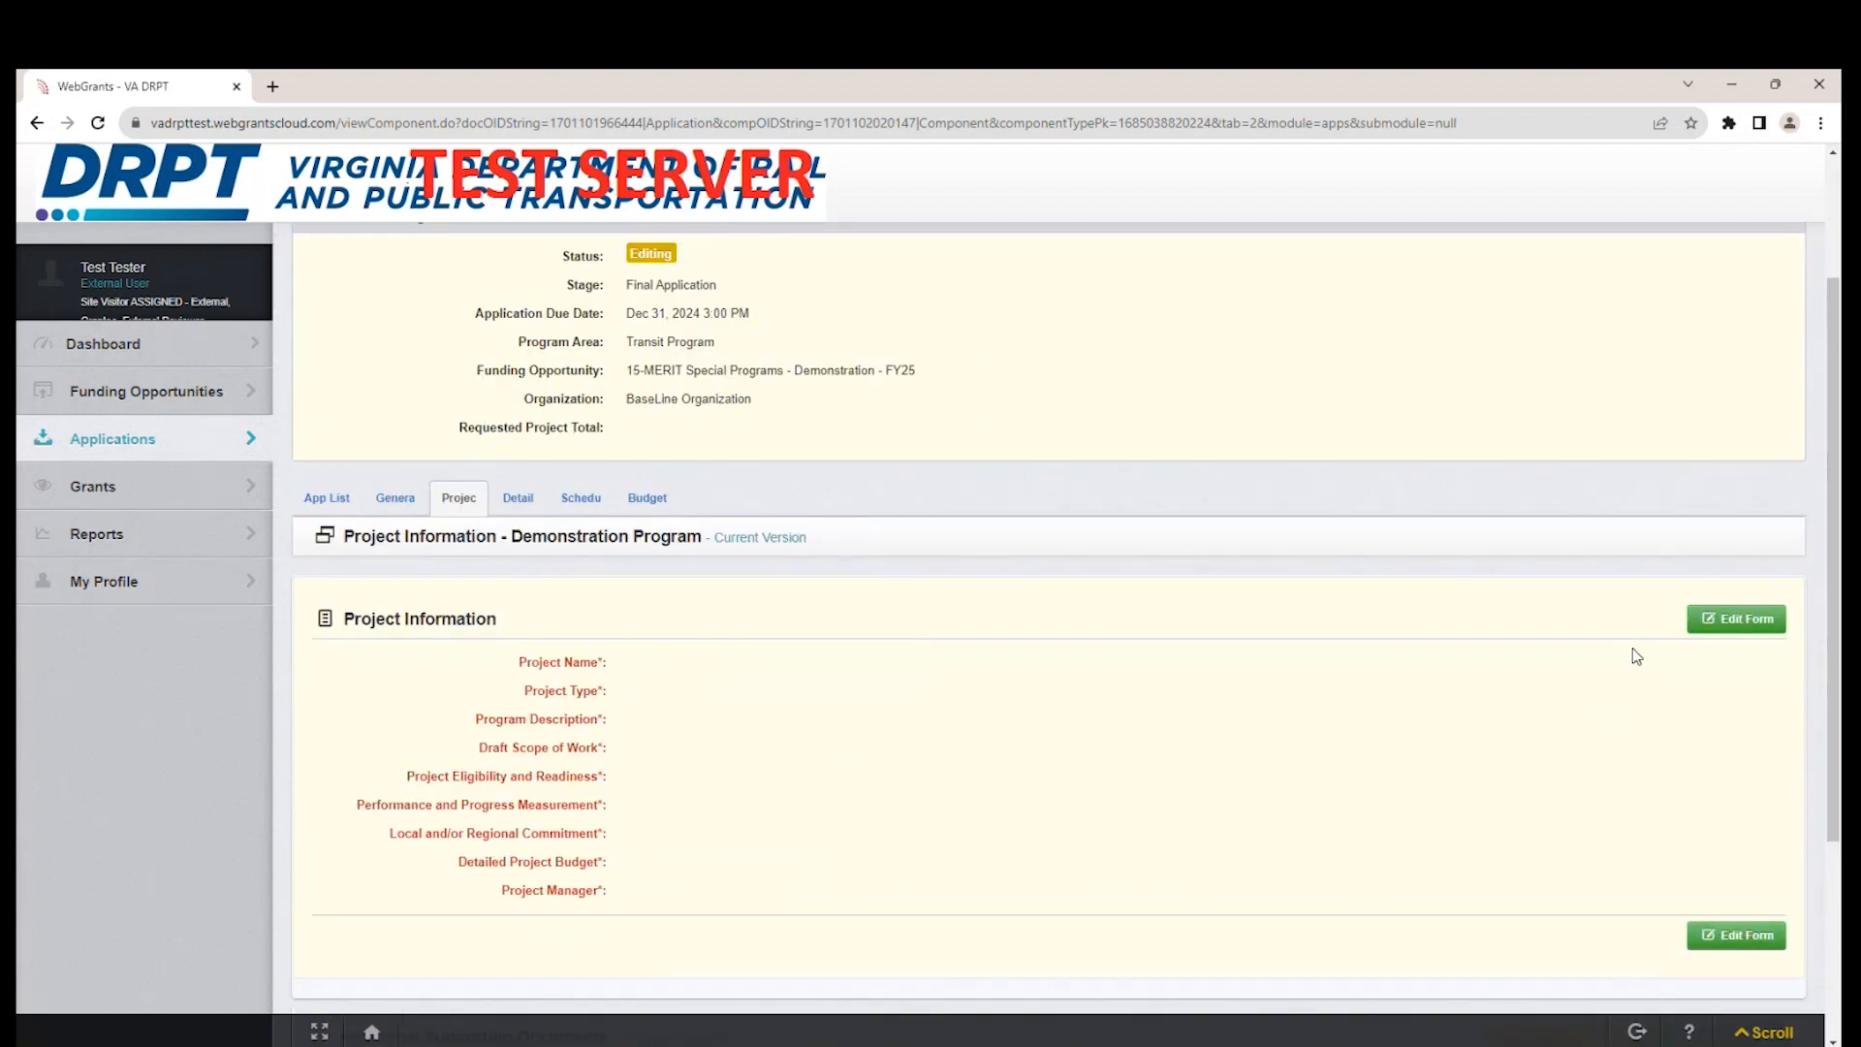
pyautogui.click(1698, 620)
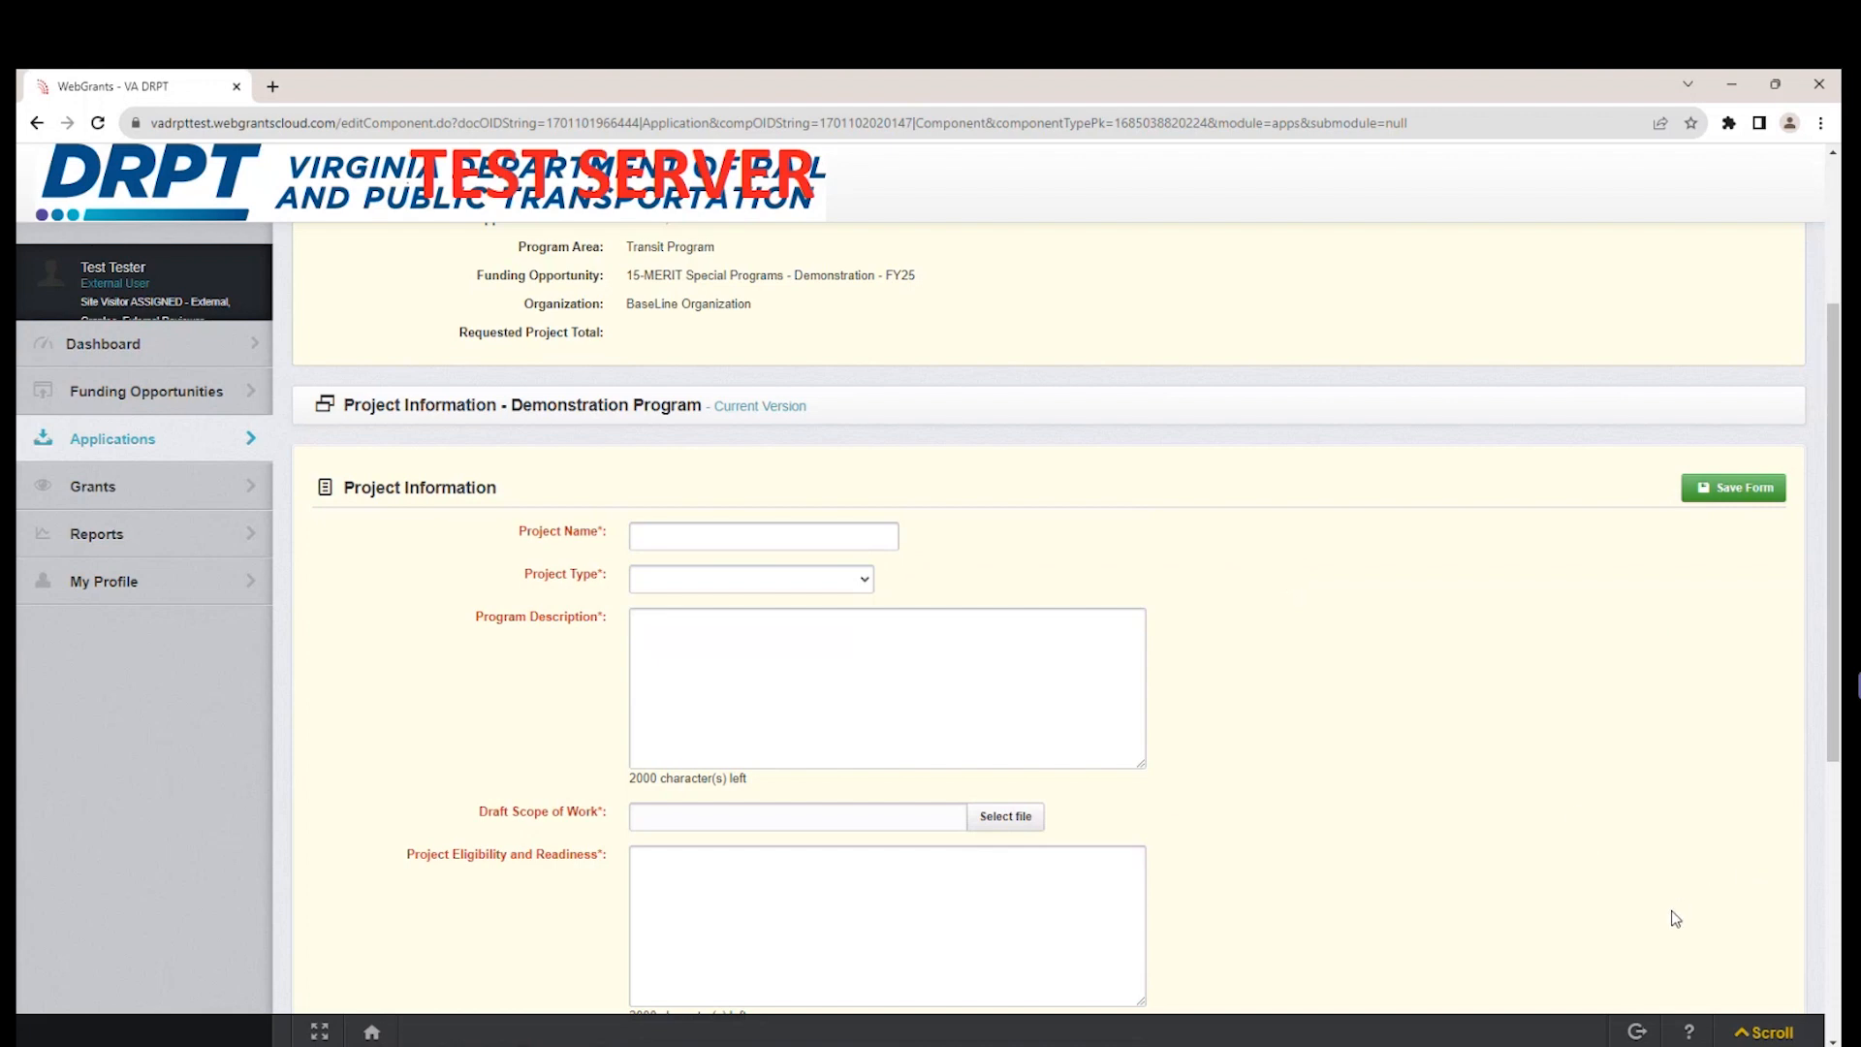
pyautogui.scroll(2, 1674, 920)
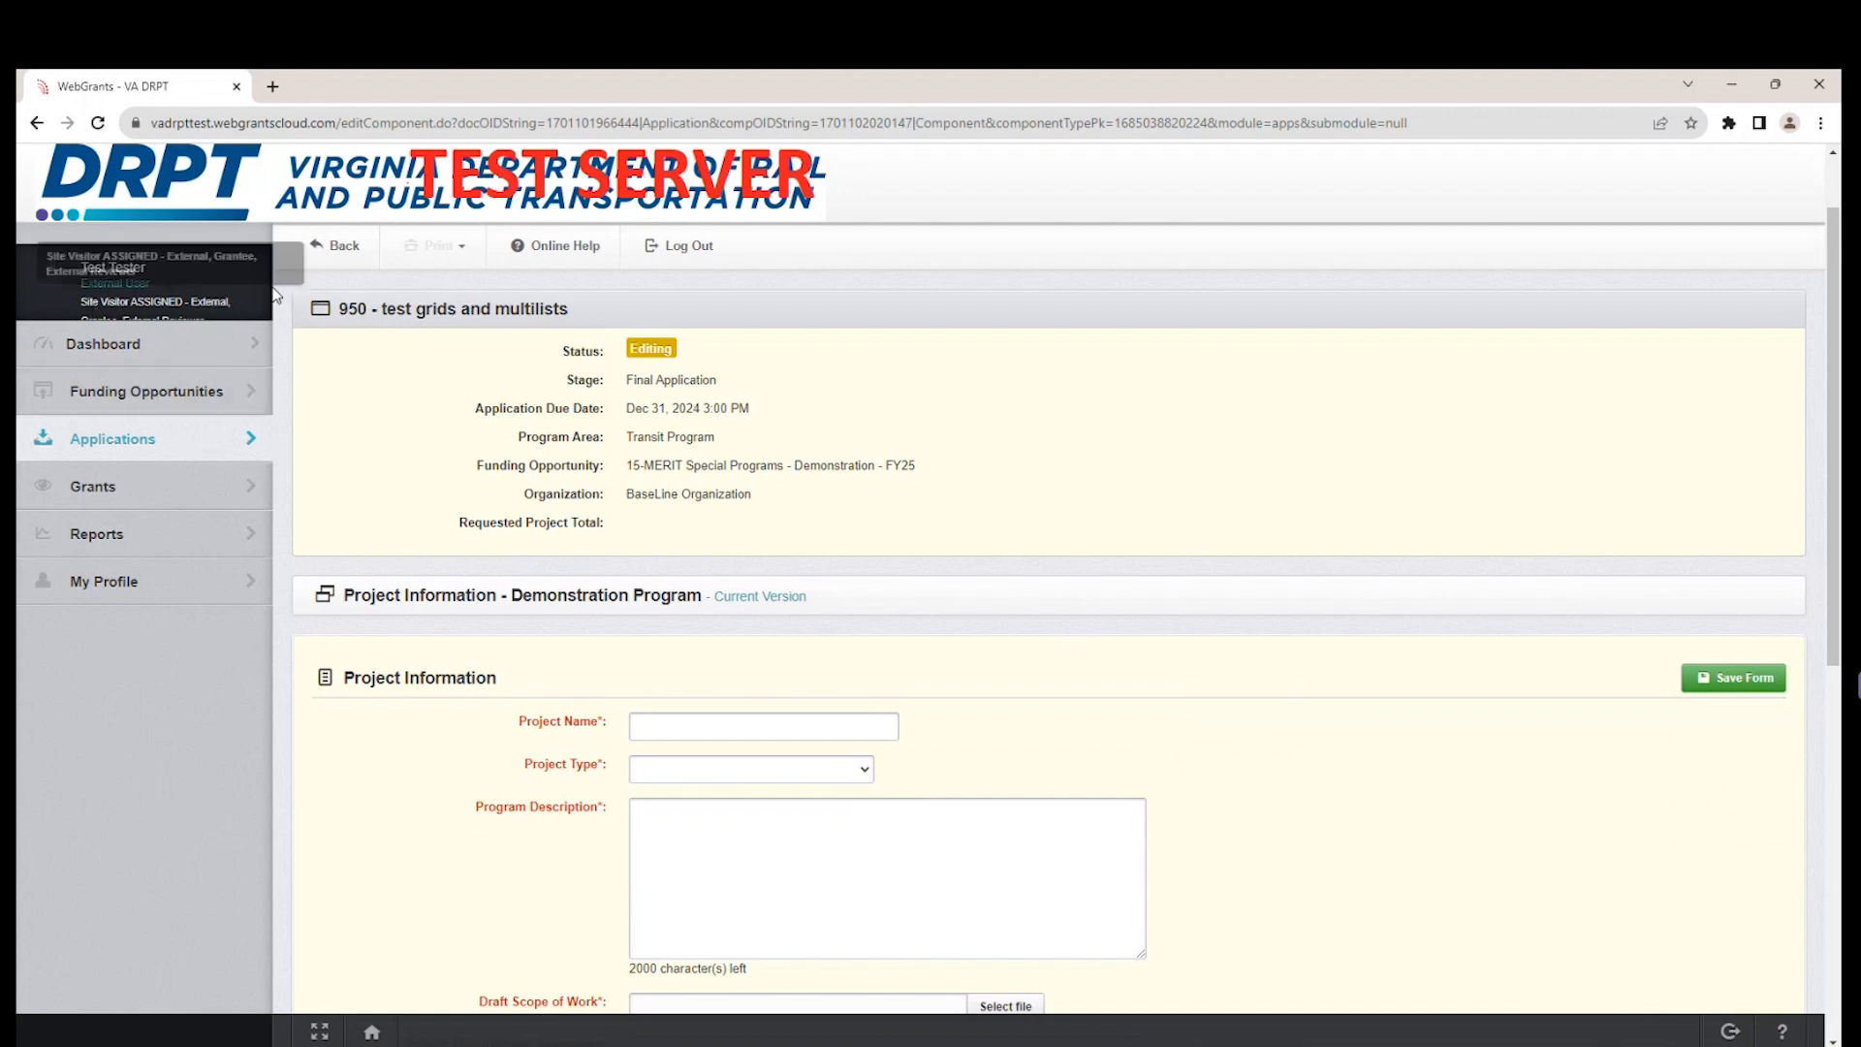
pyautogui.click(322, 254)
pyautogui.click(1032, 244)
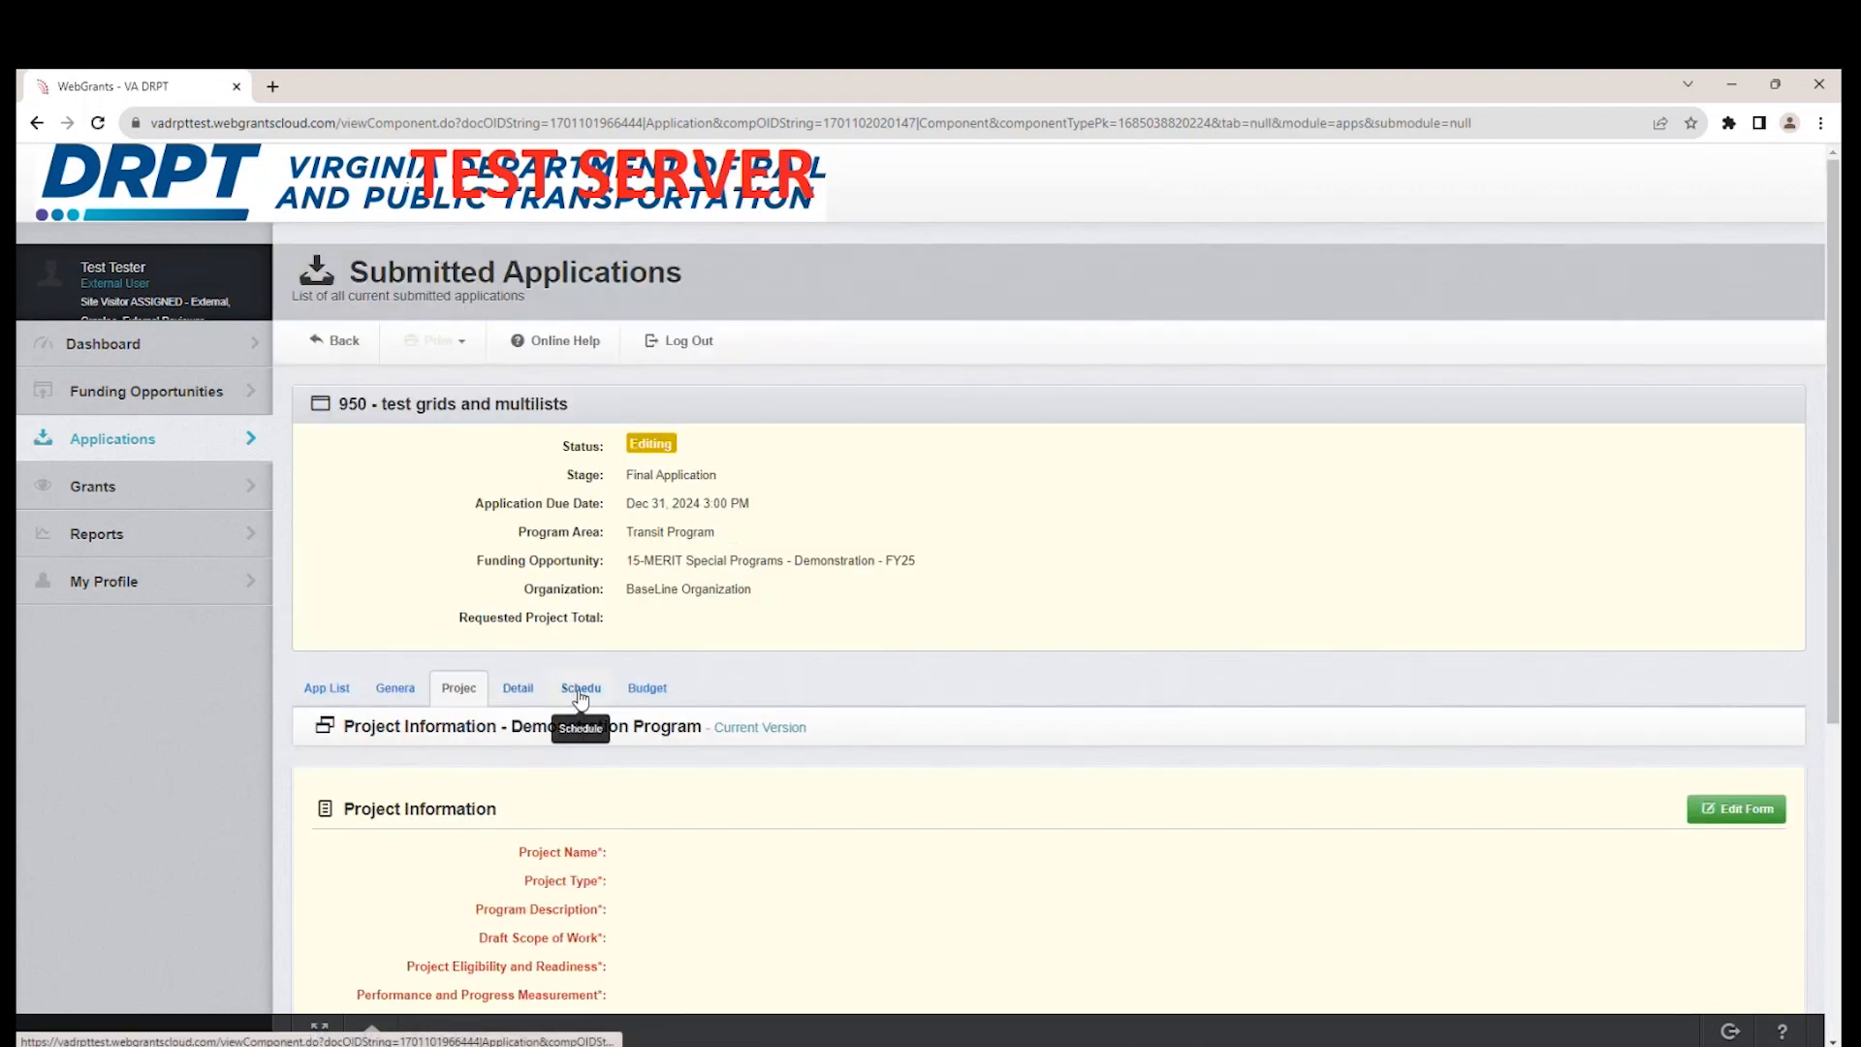
# In the Schedule form, fill the Milestones grid with Project Start 10/01/2023 and Project End 11/30/2023, and save the grid.
pyautogui.click(580, 690)
pyautogui.scroll(-2, 1293, 779)
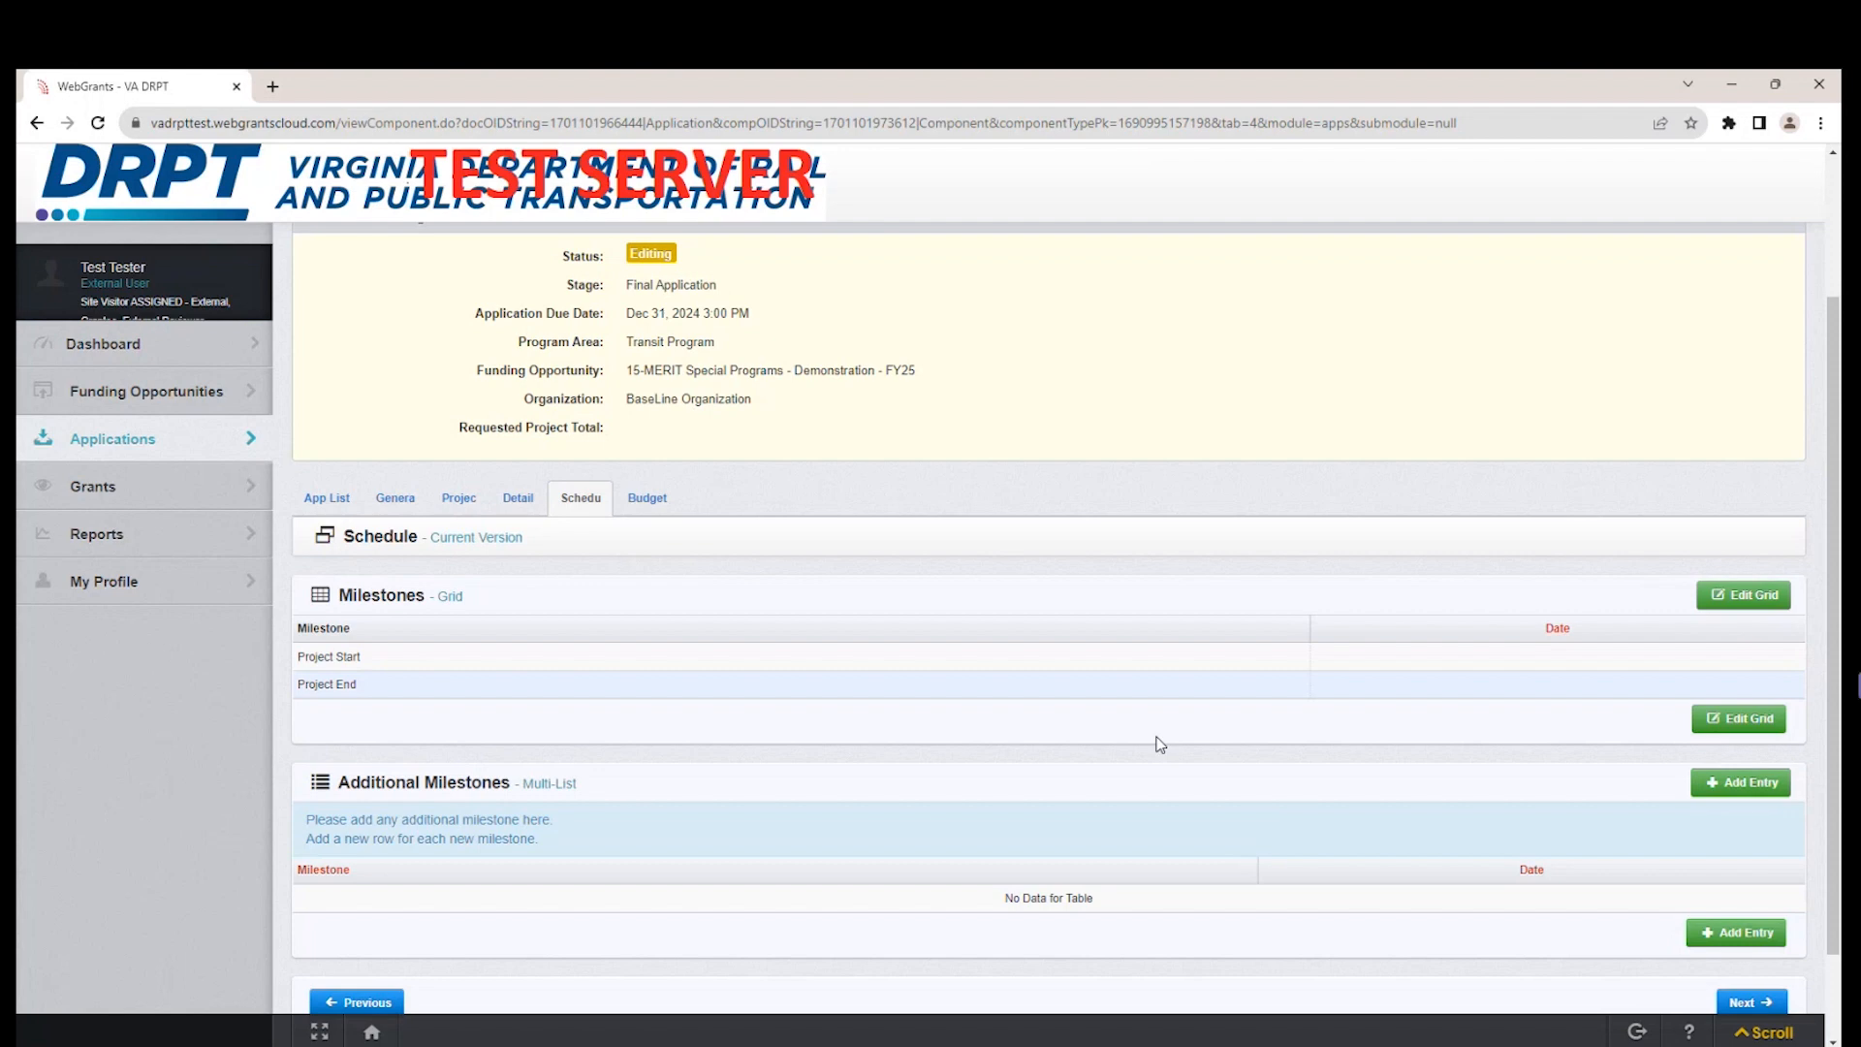
pyautogui.click(528, 510)
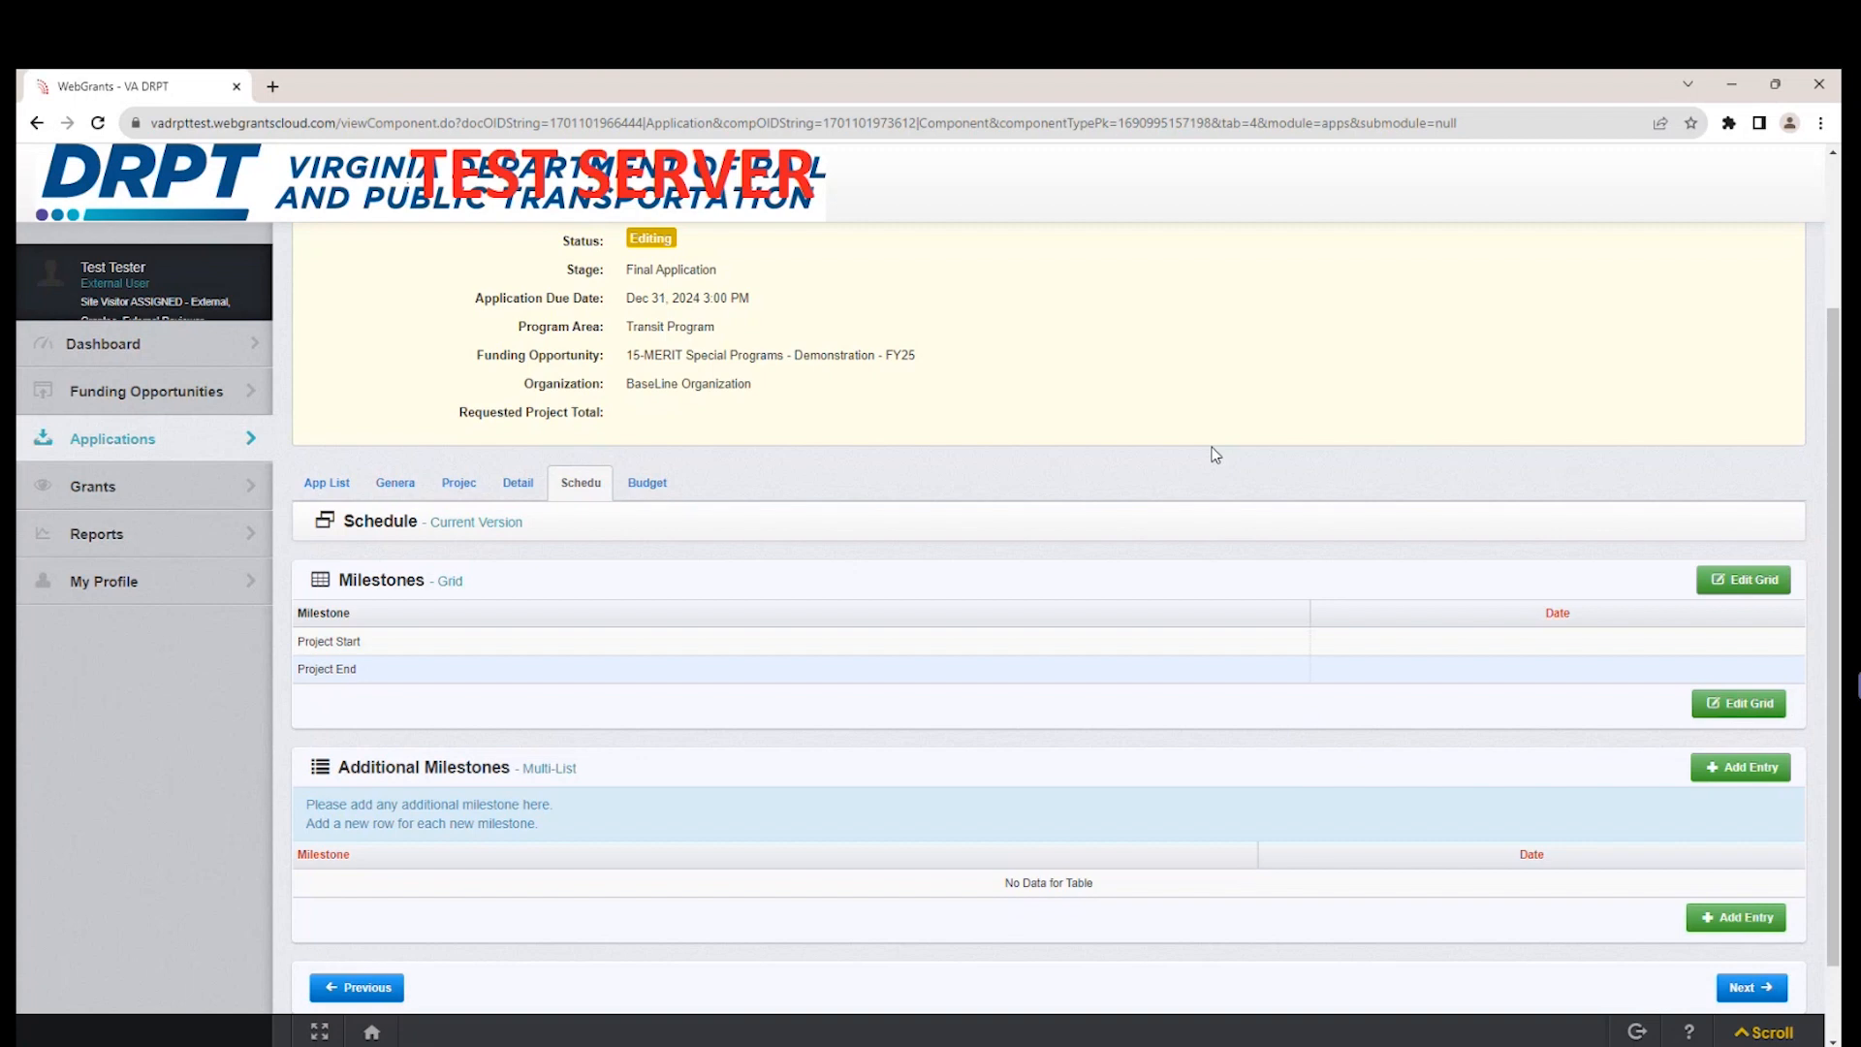
pyautogui.click(1745, 588)
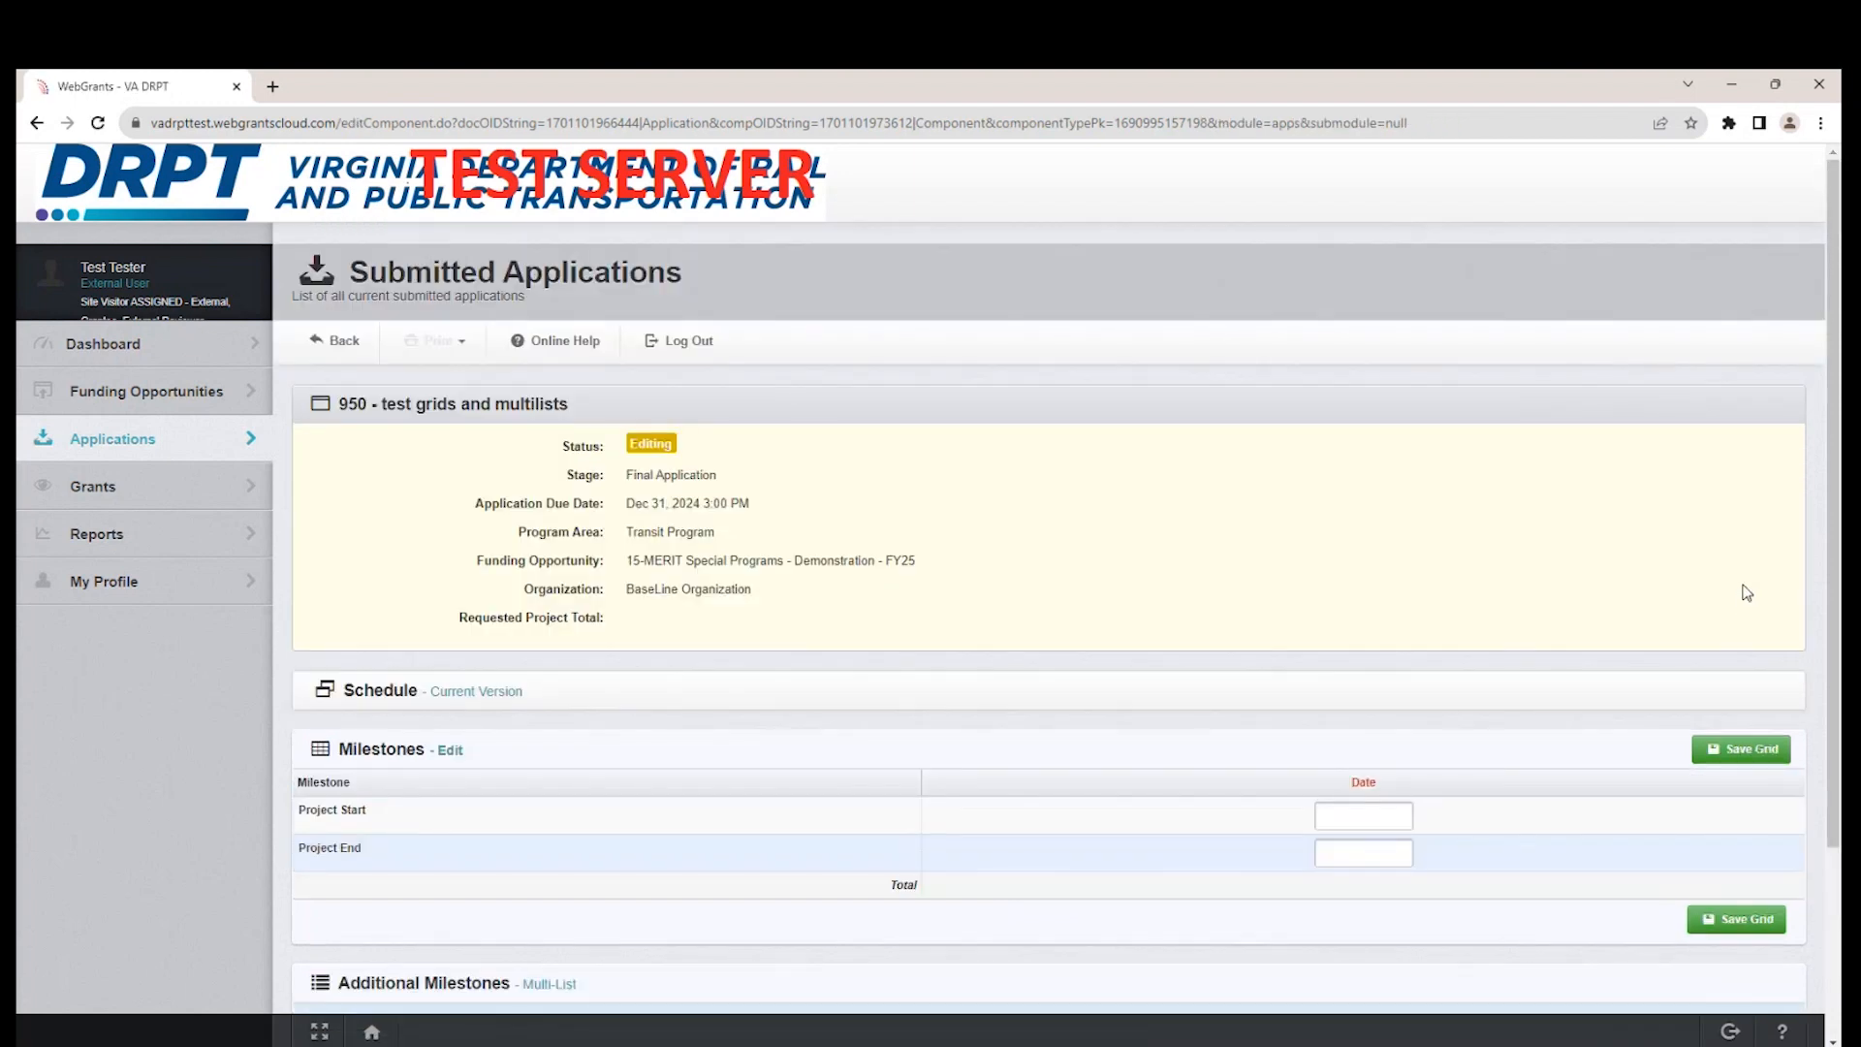
pyautogui.scroll(-2, 1317, 707)
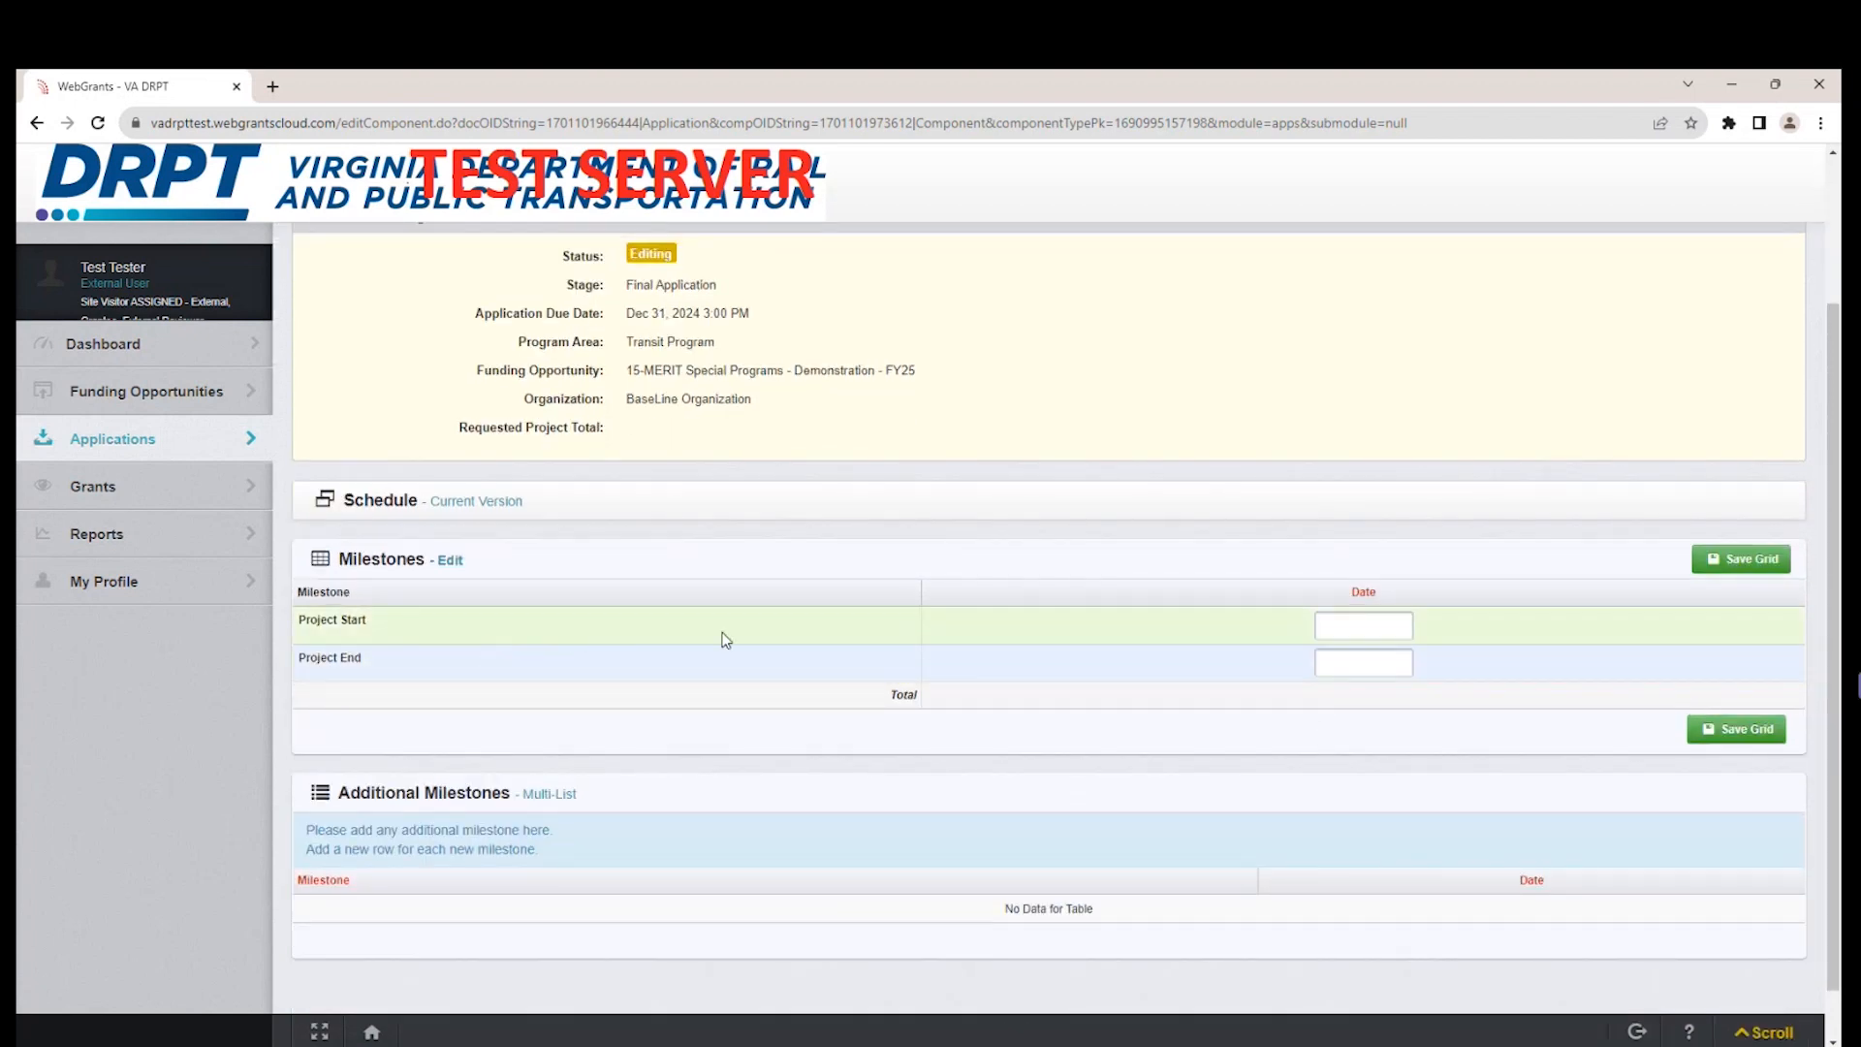
pyautogui.click(1387, 631)
pyautogui.click(1335, 662)
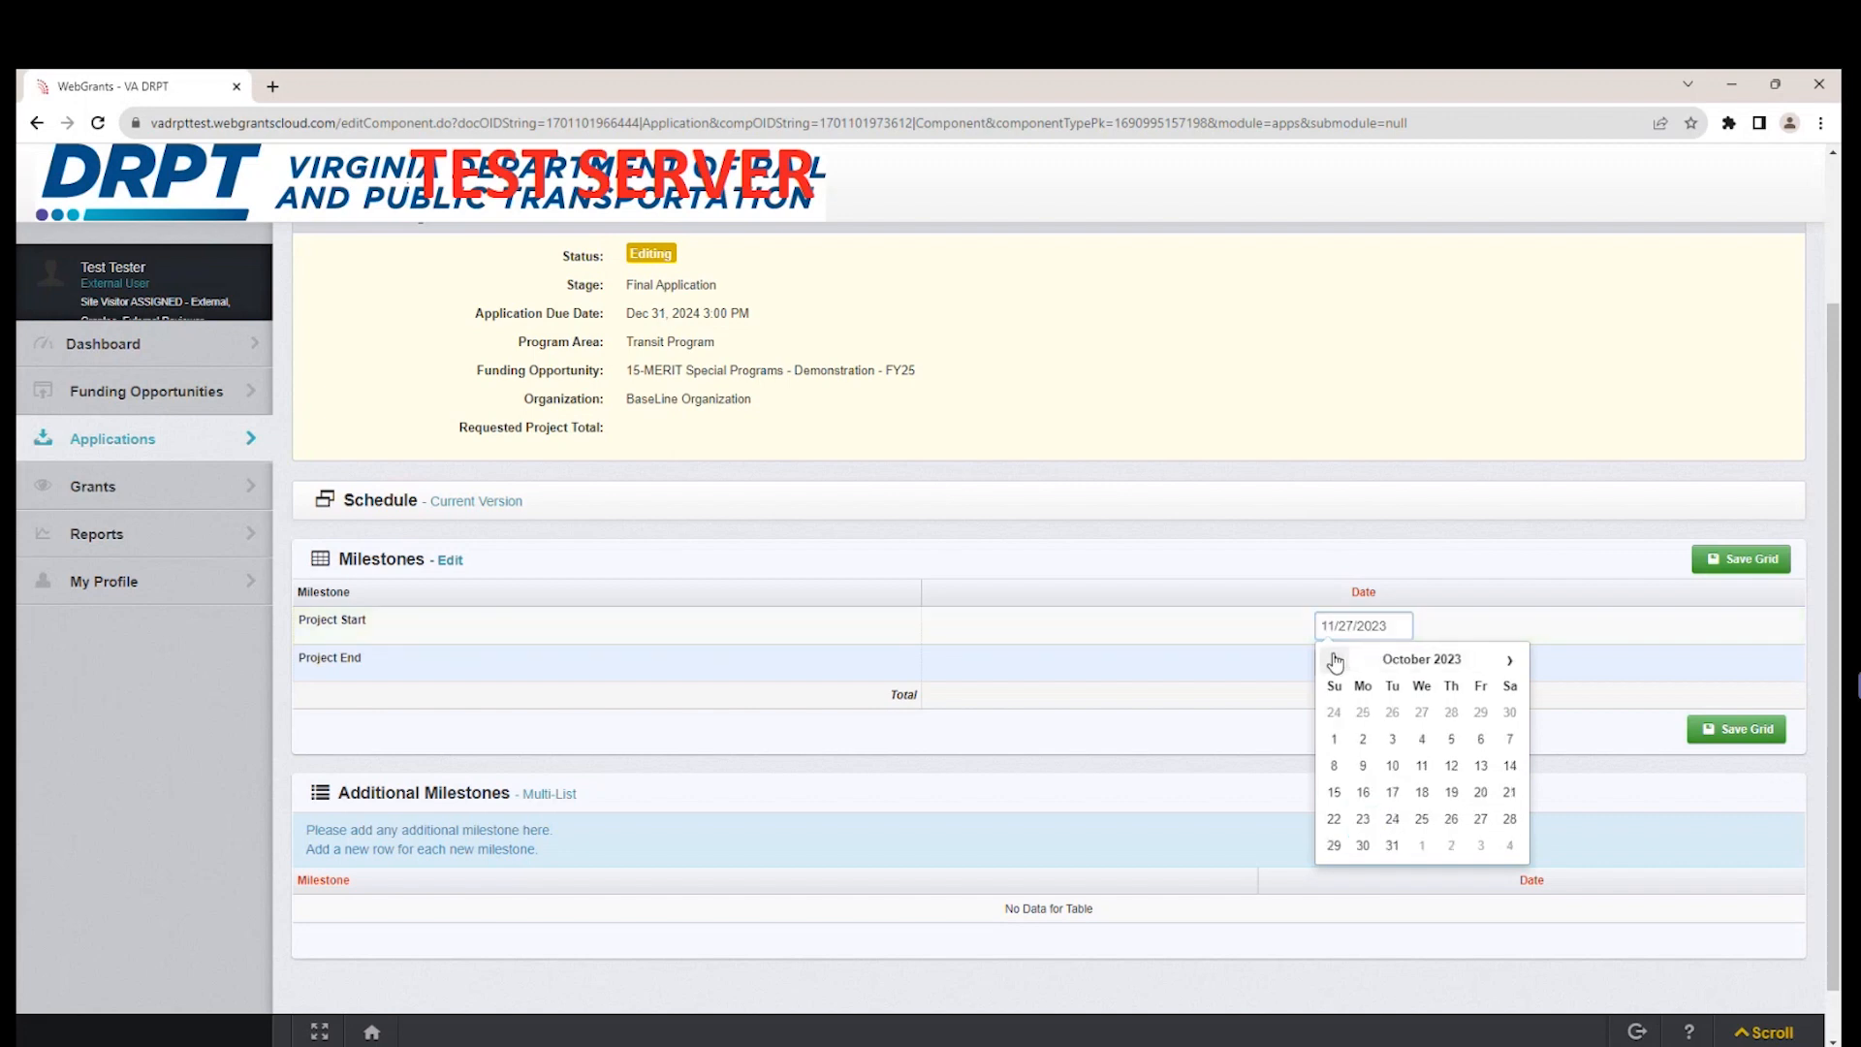
pyautogui.click(1334, 738)
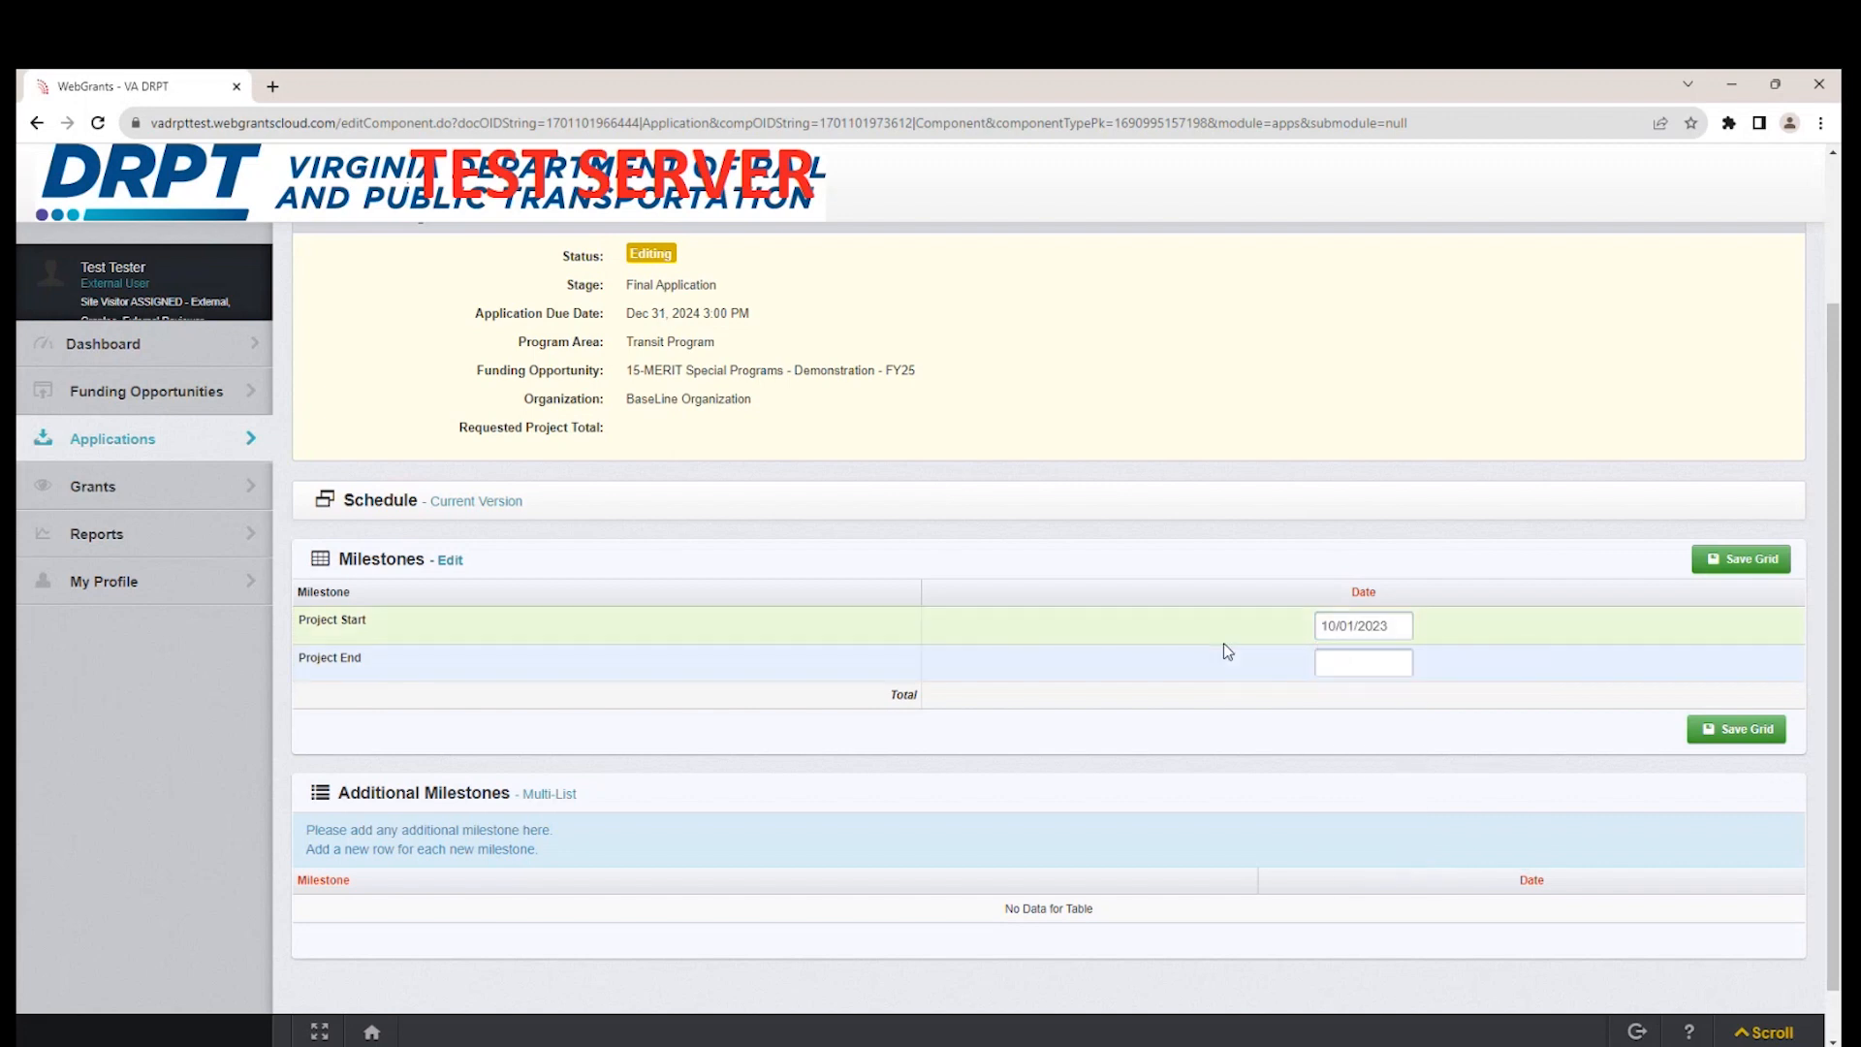
pyautogui.click(1346, 663)
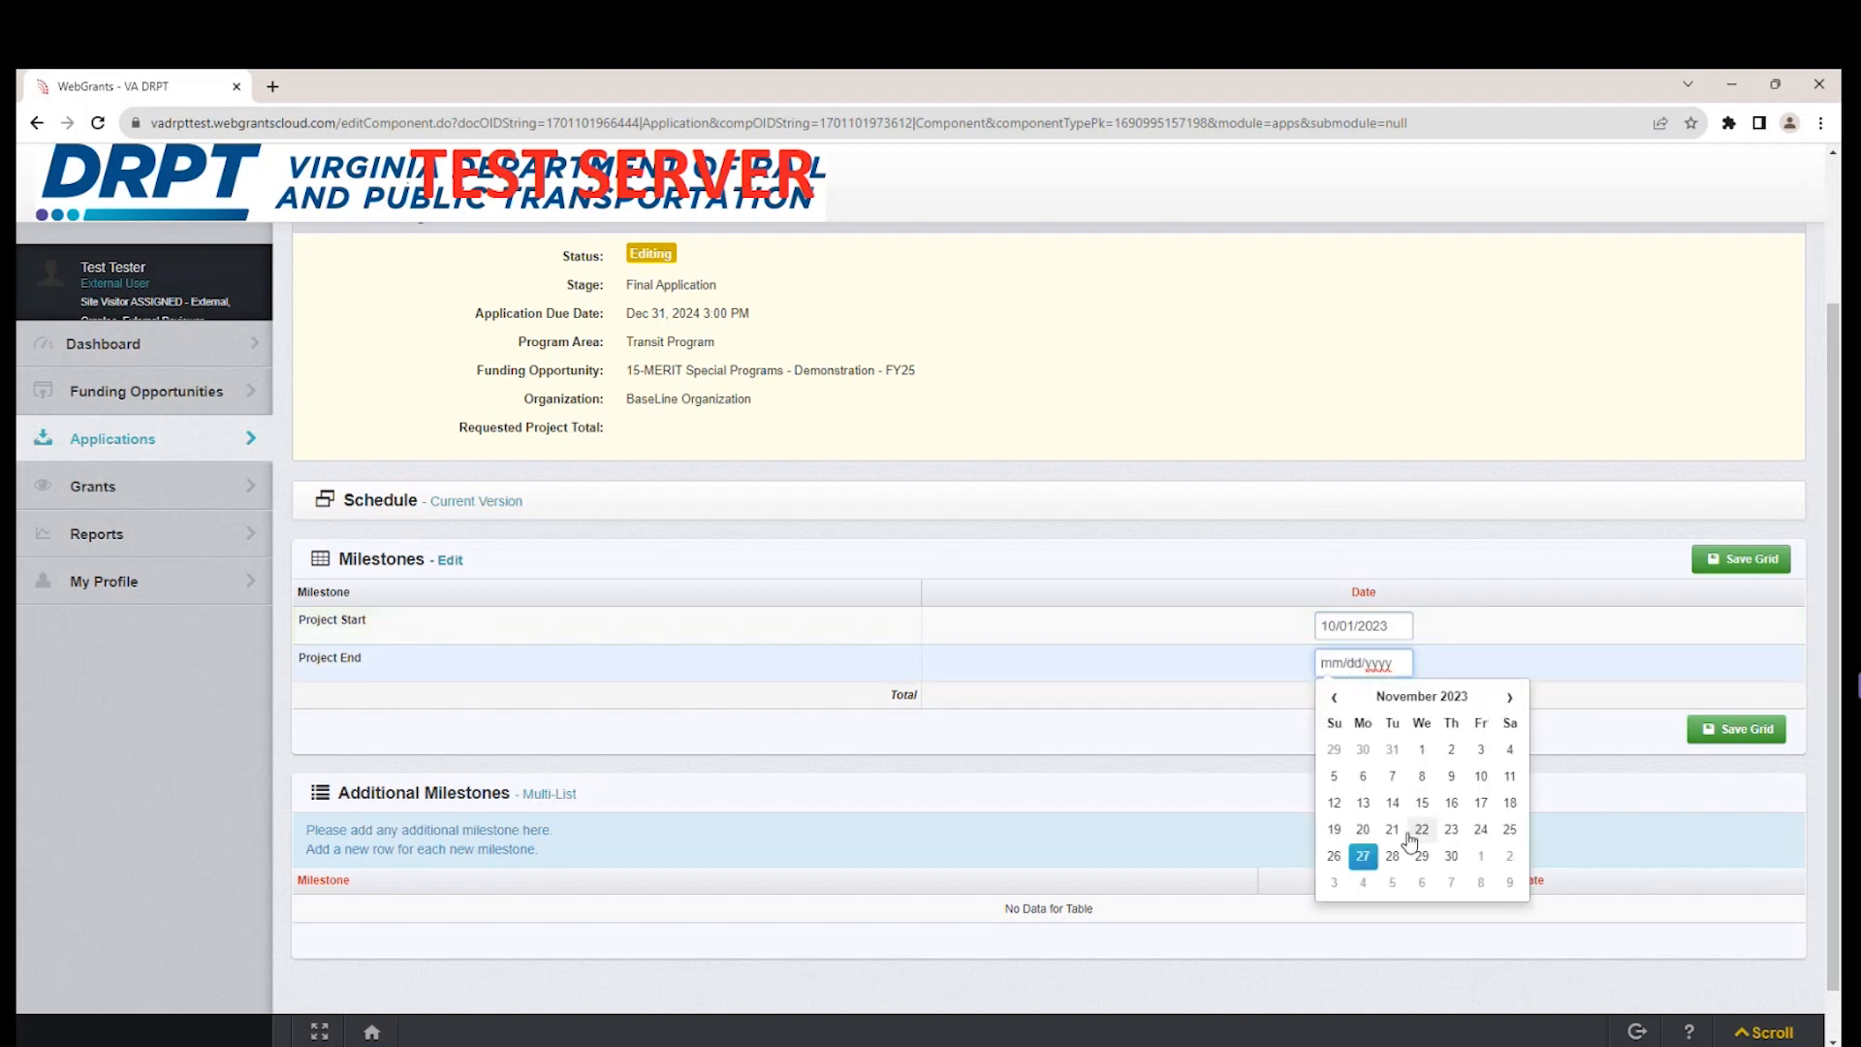
pyautogui.click(1451, 856)
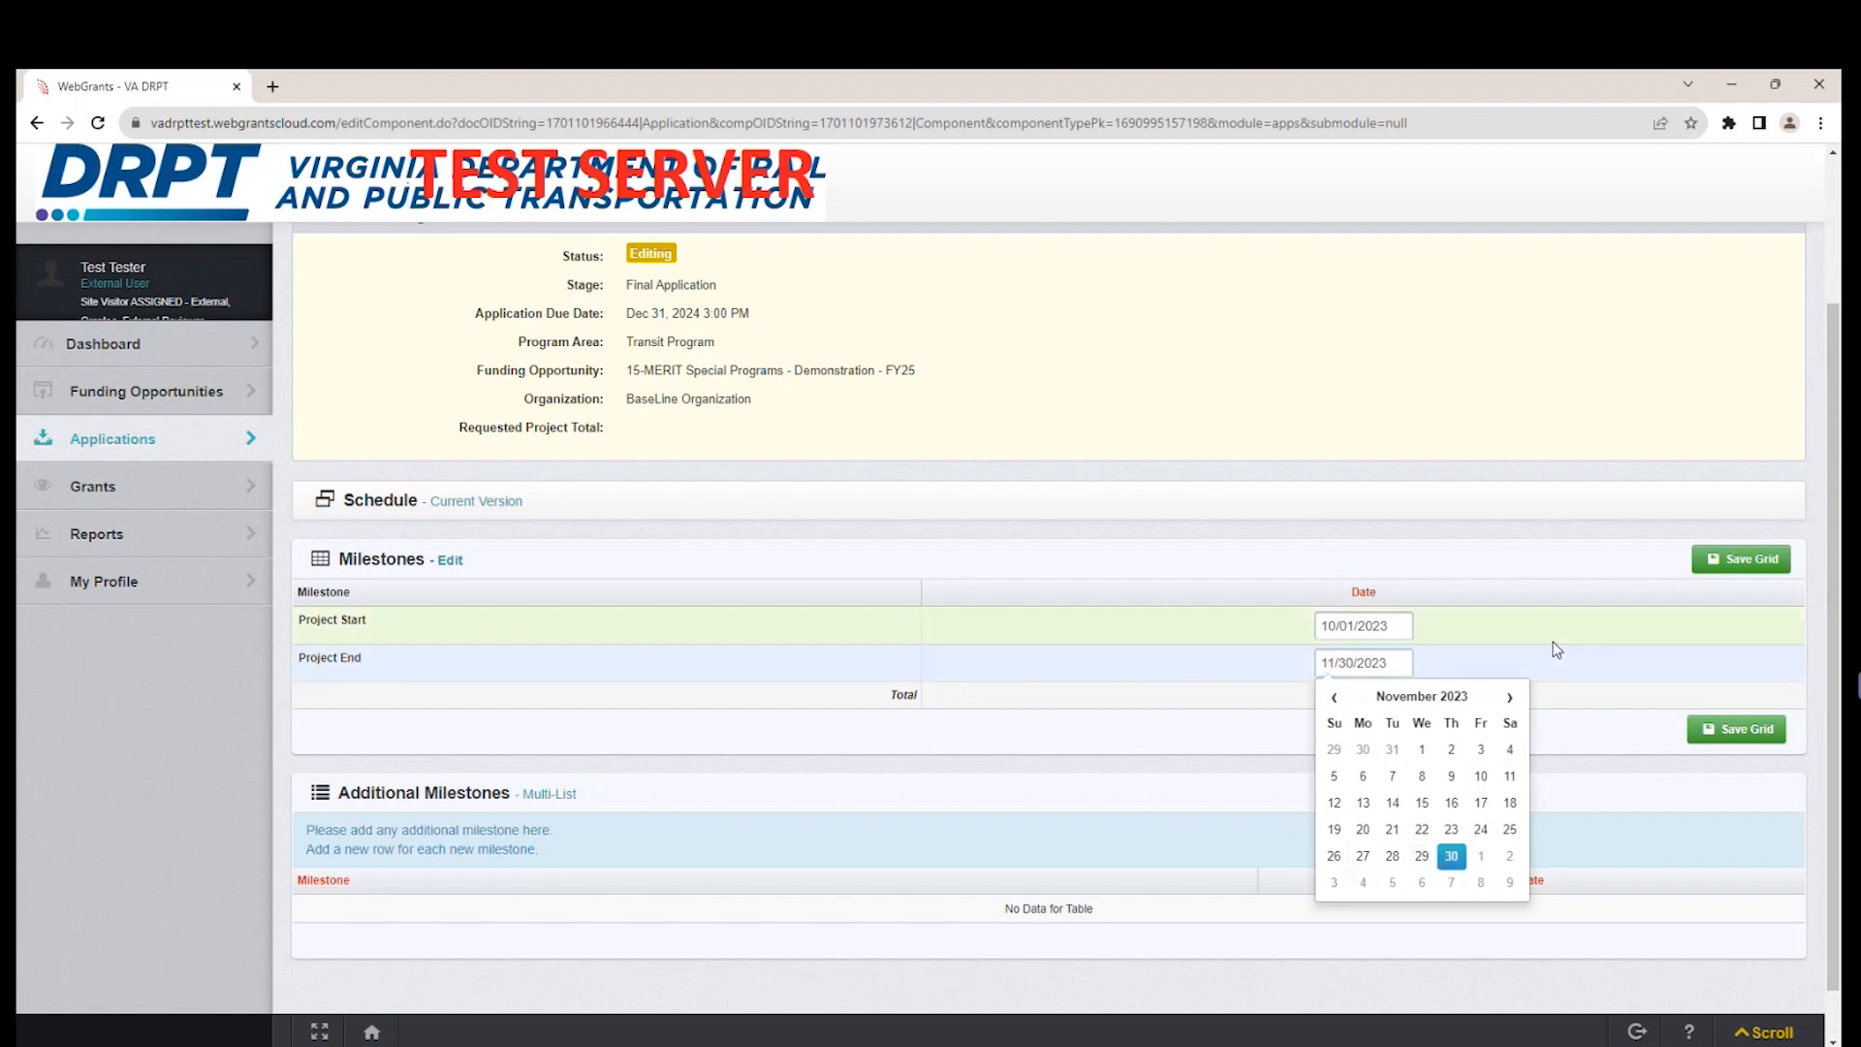
pyautogui.click(1579, 585)
pyautogui.click(1740, 560)
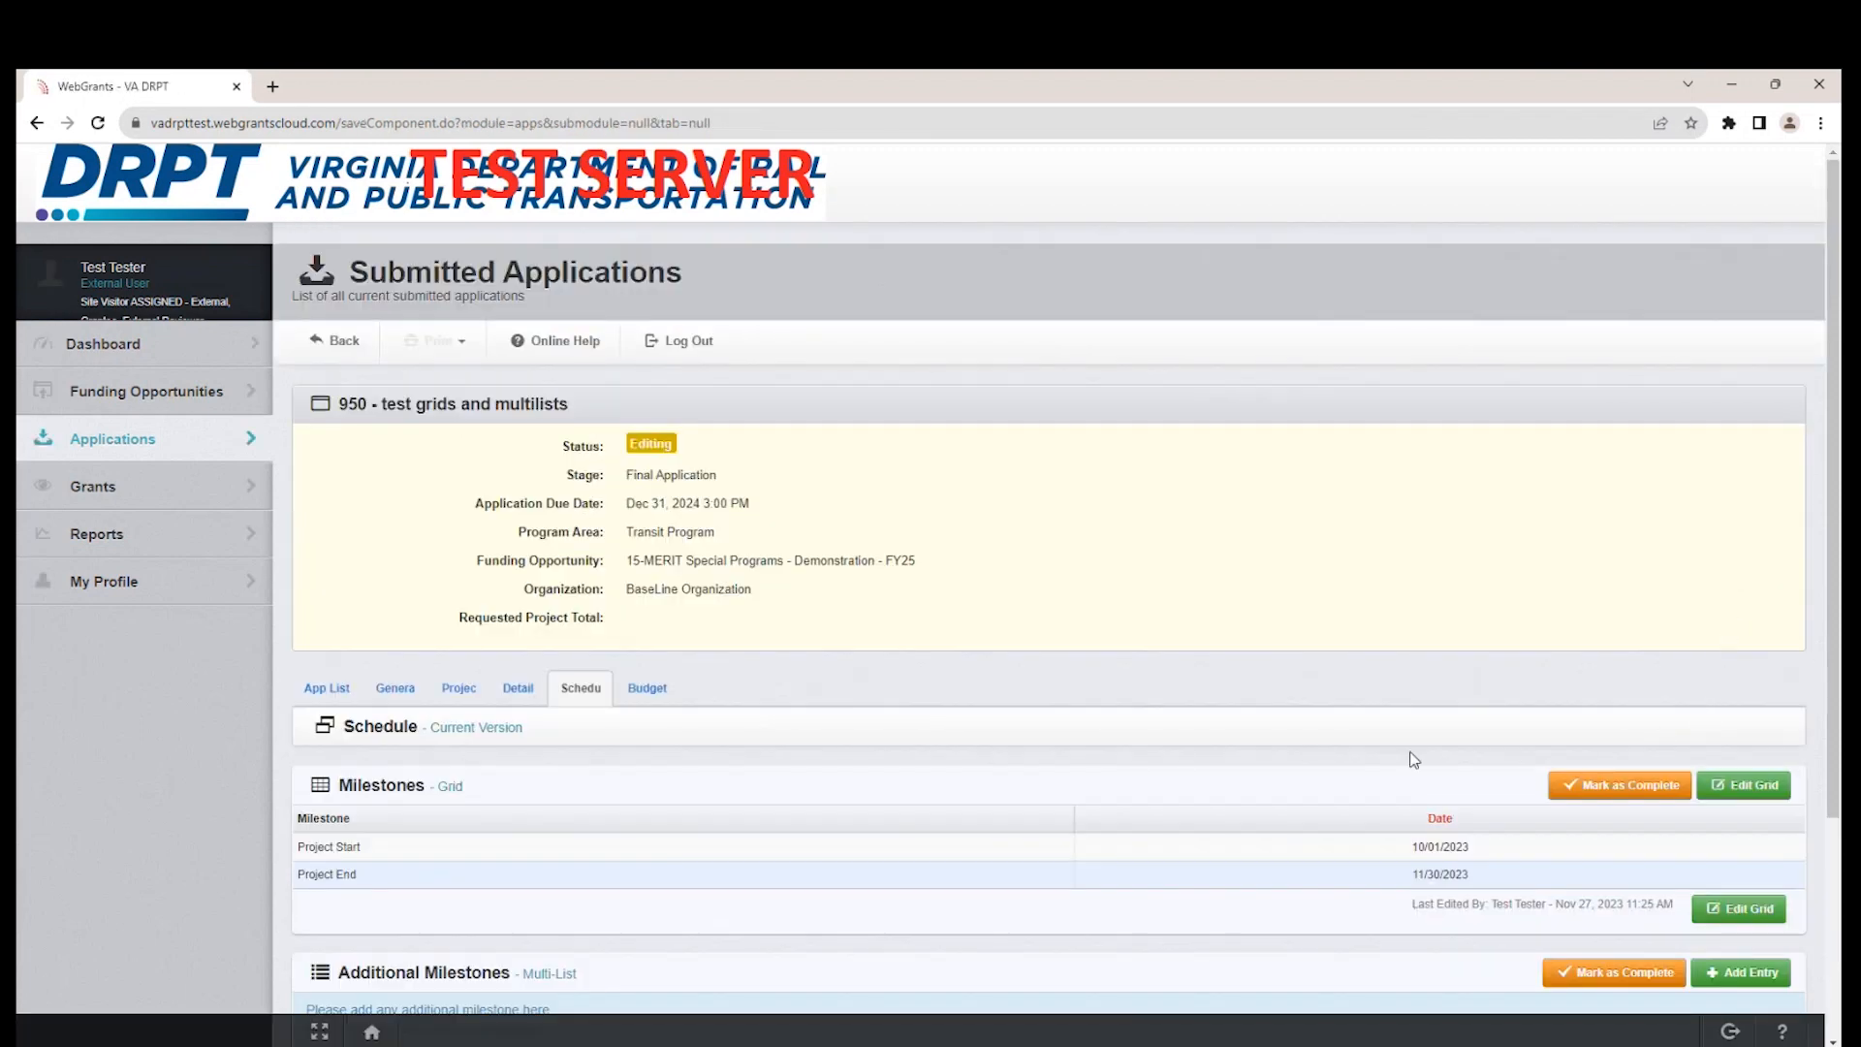
# Reopen the Milestones grid for editing, set the Project End date to 12/30/2023, and save the grid.
pyautogui.scroll(-2, 1343, 756)
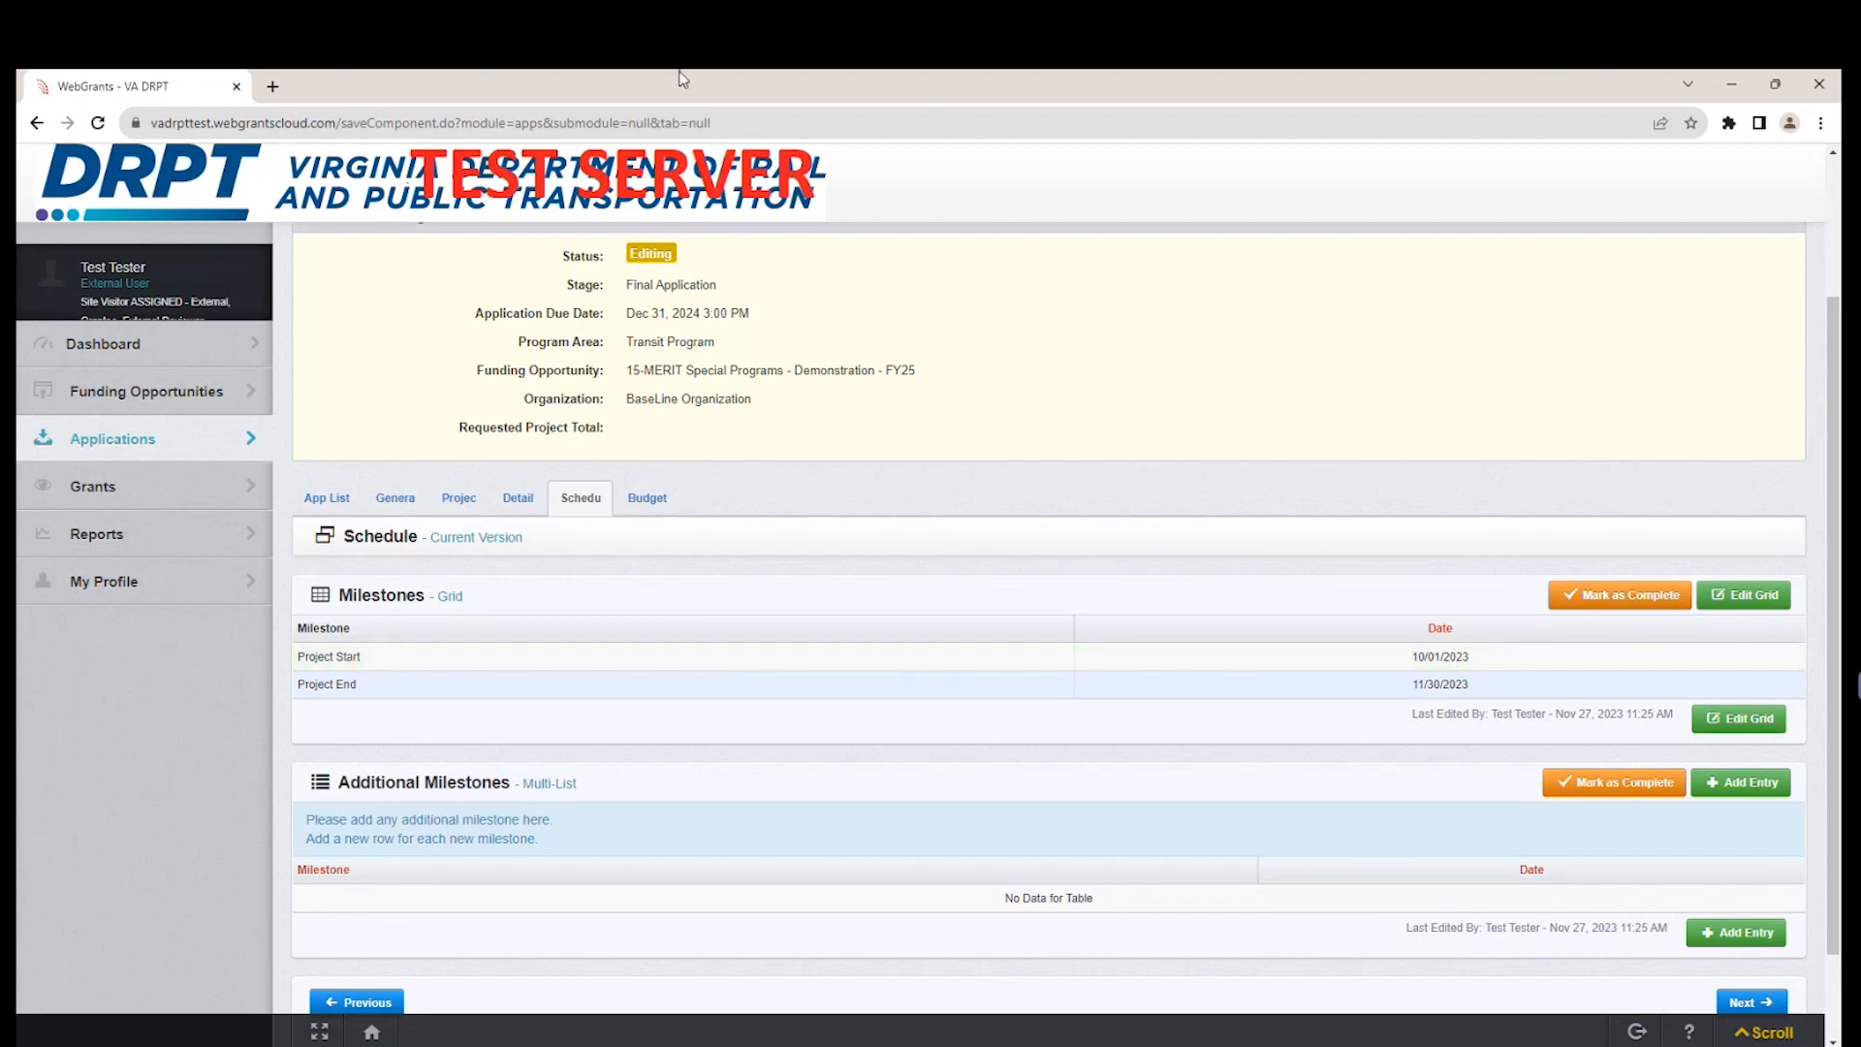
pyautogui.click(1726, 596)
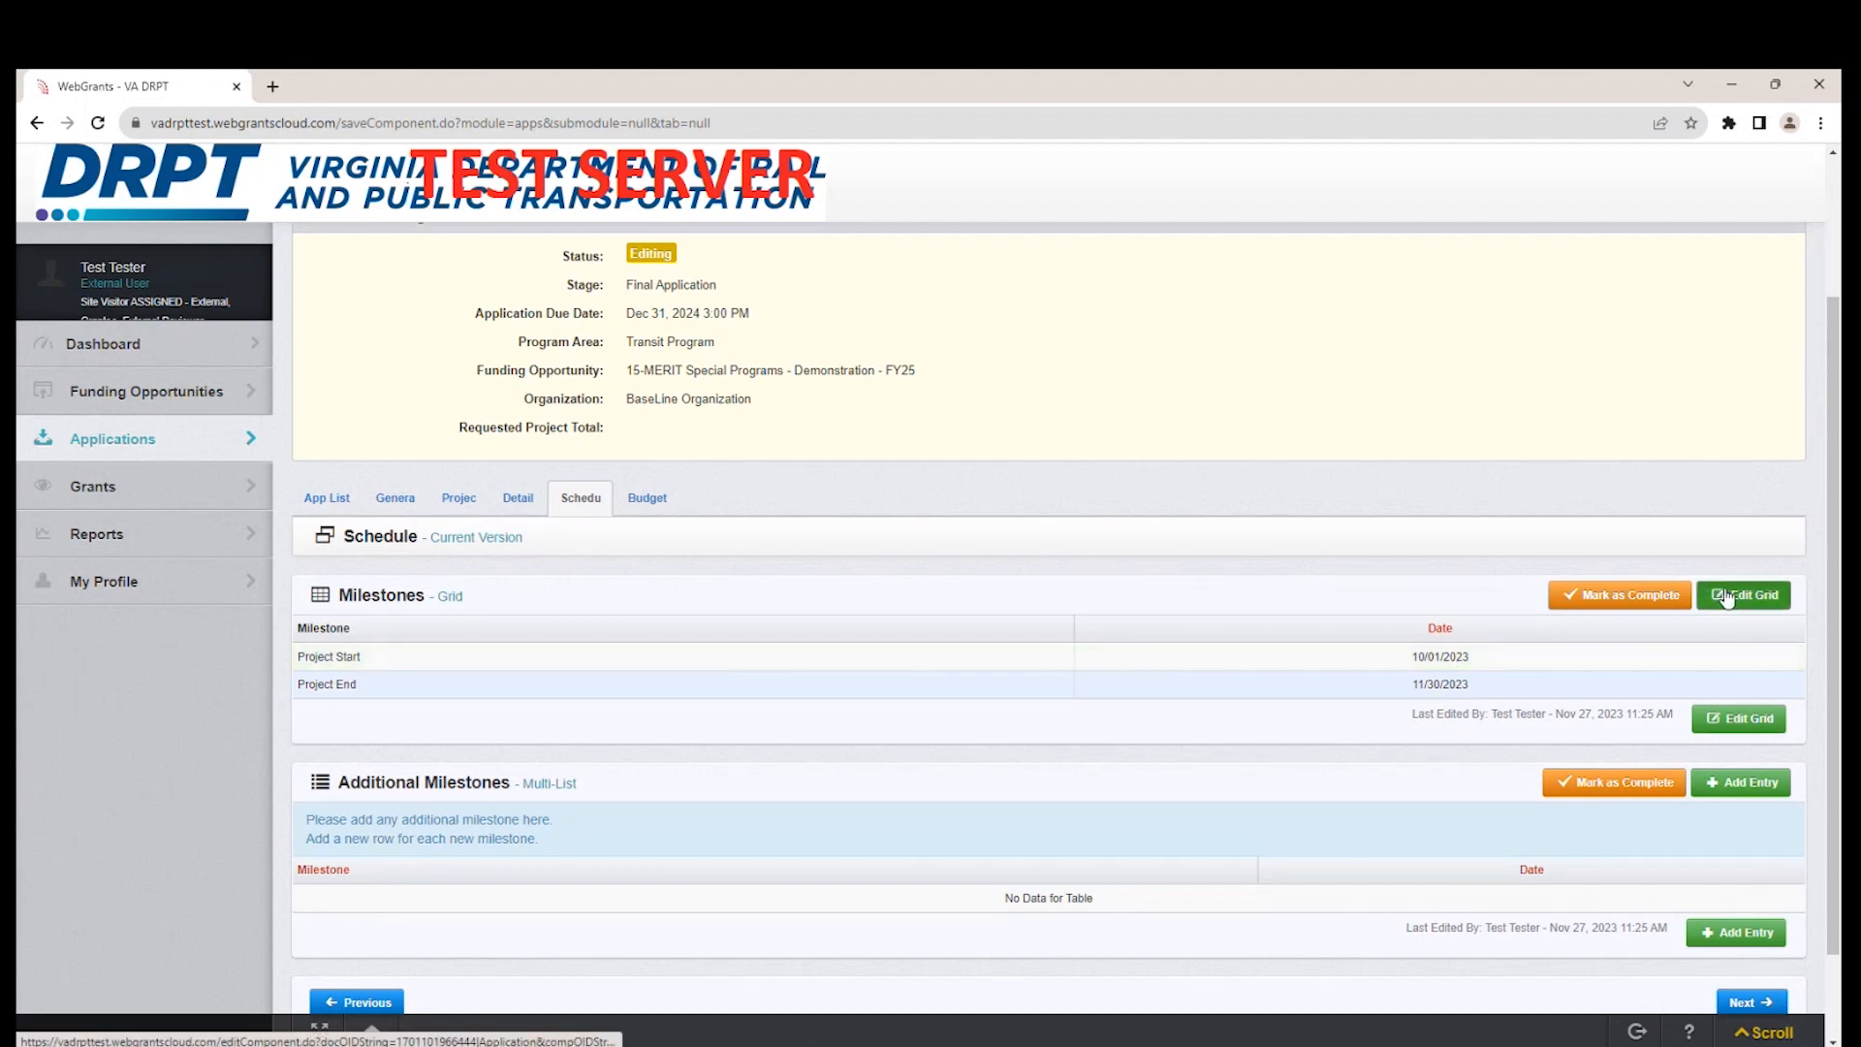
pyautogui.scroll(-3, 1725, 768)
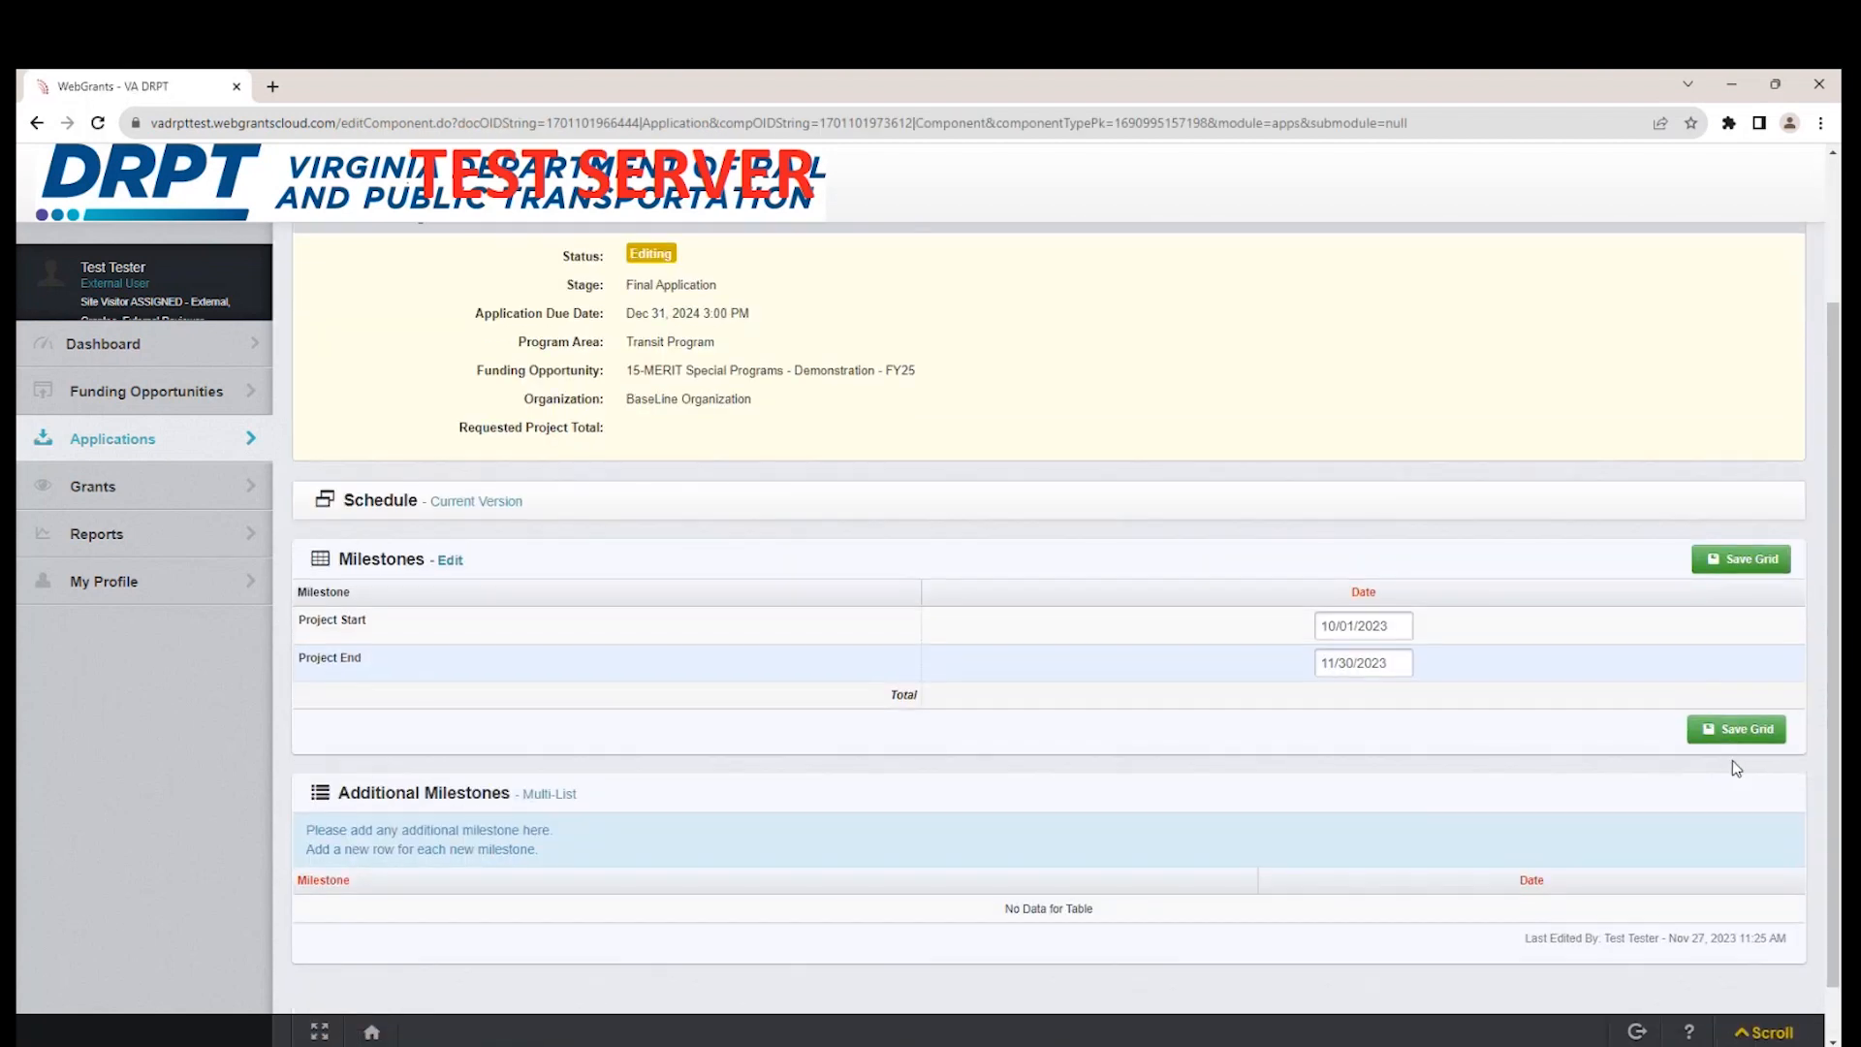
pyautogui.click(1345, 669)
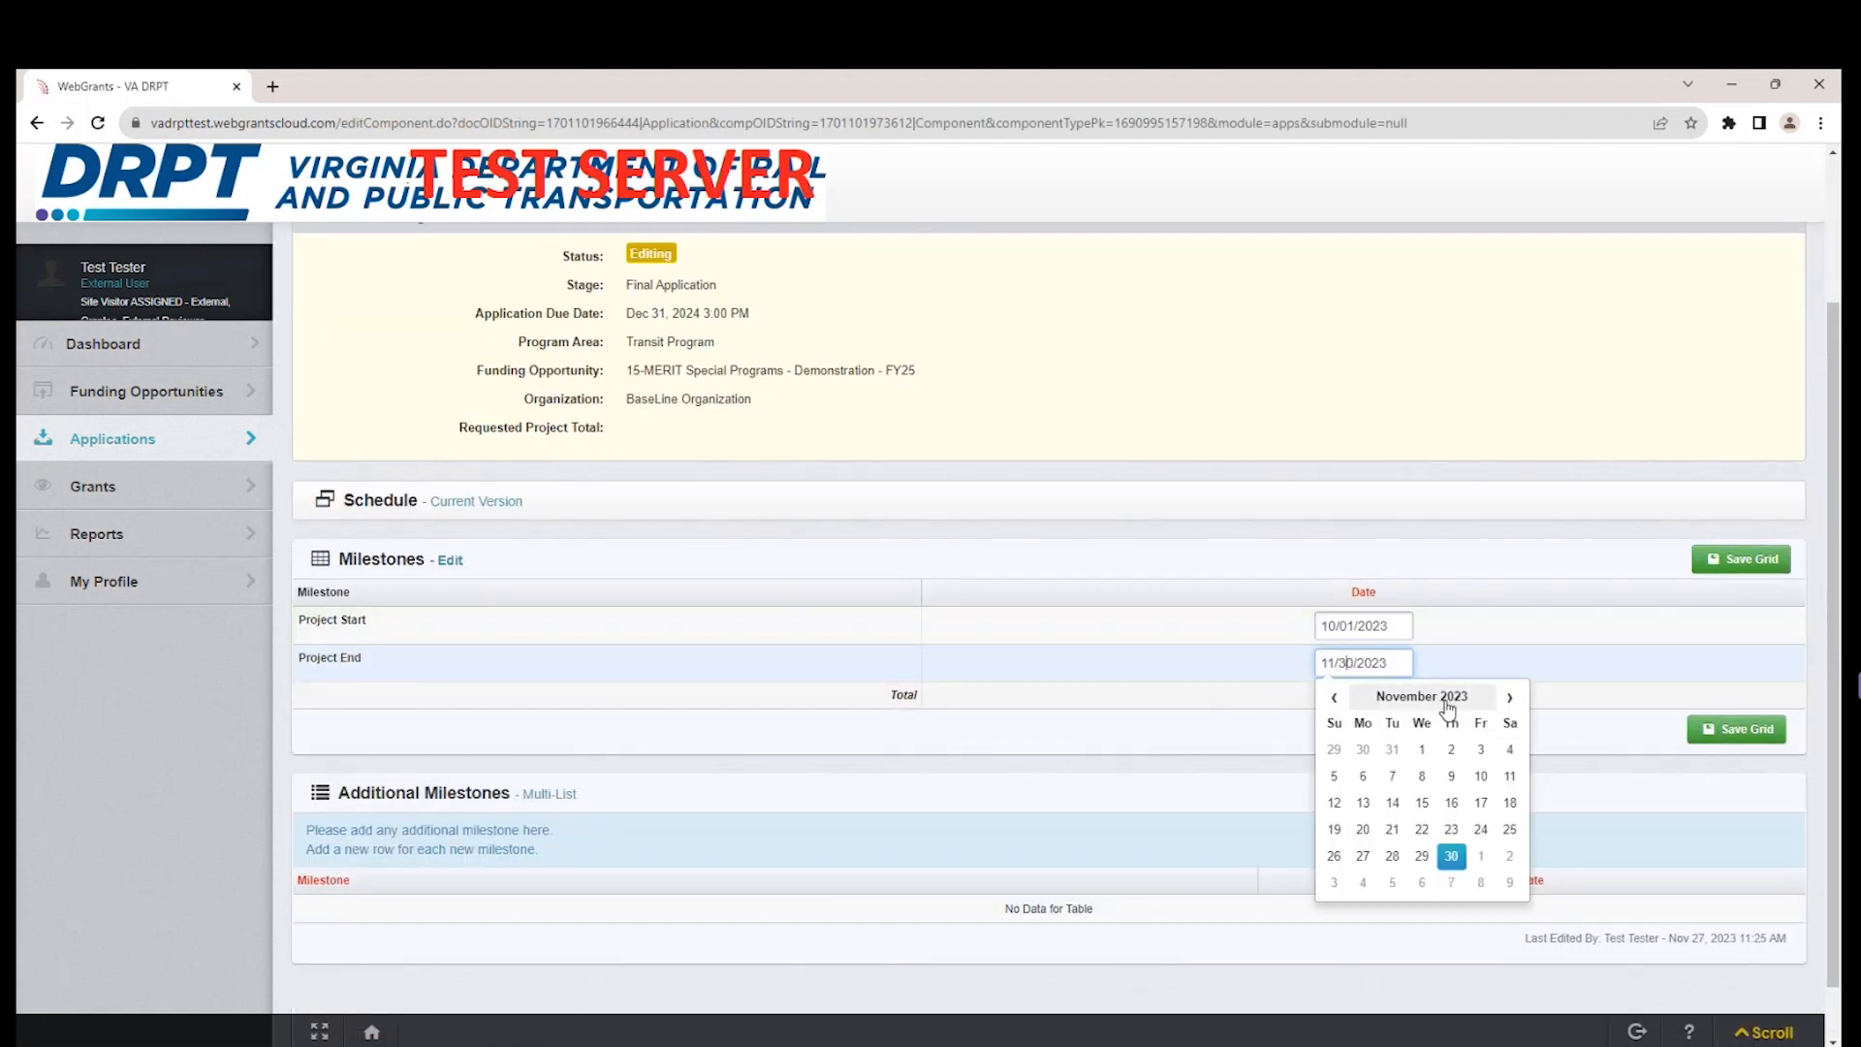
pyautogui.click(1507, 697)
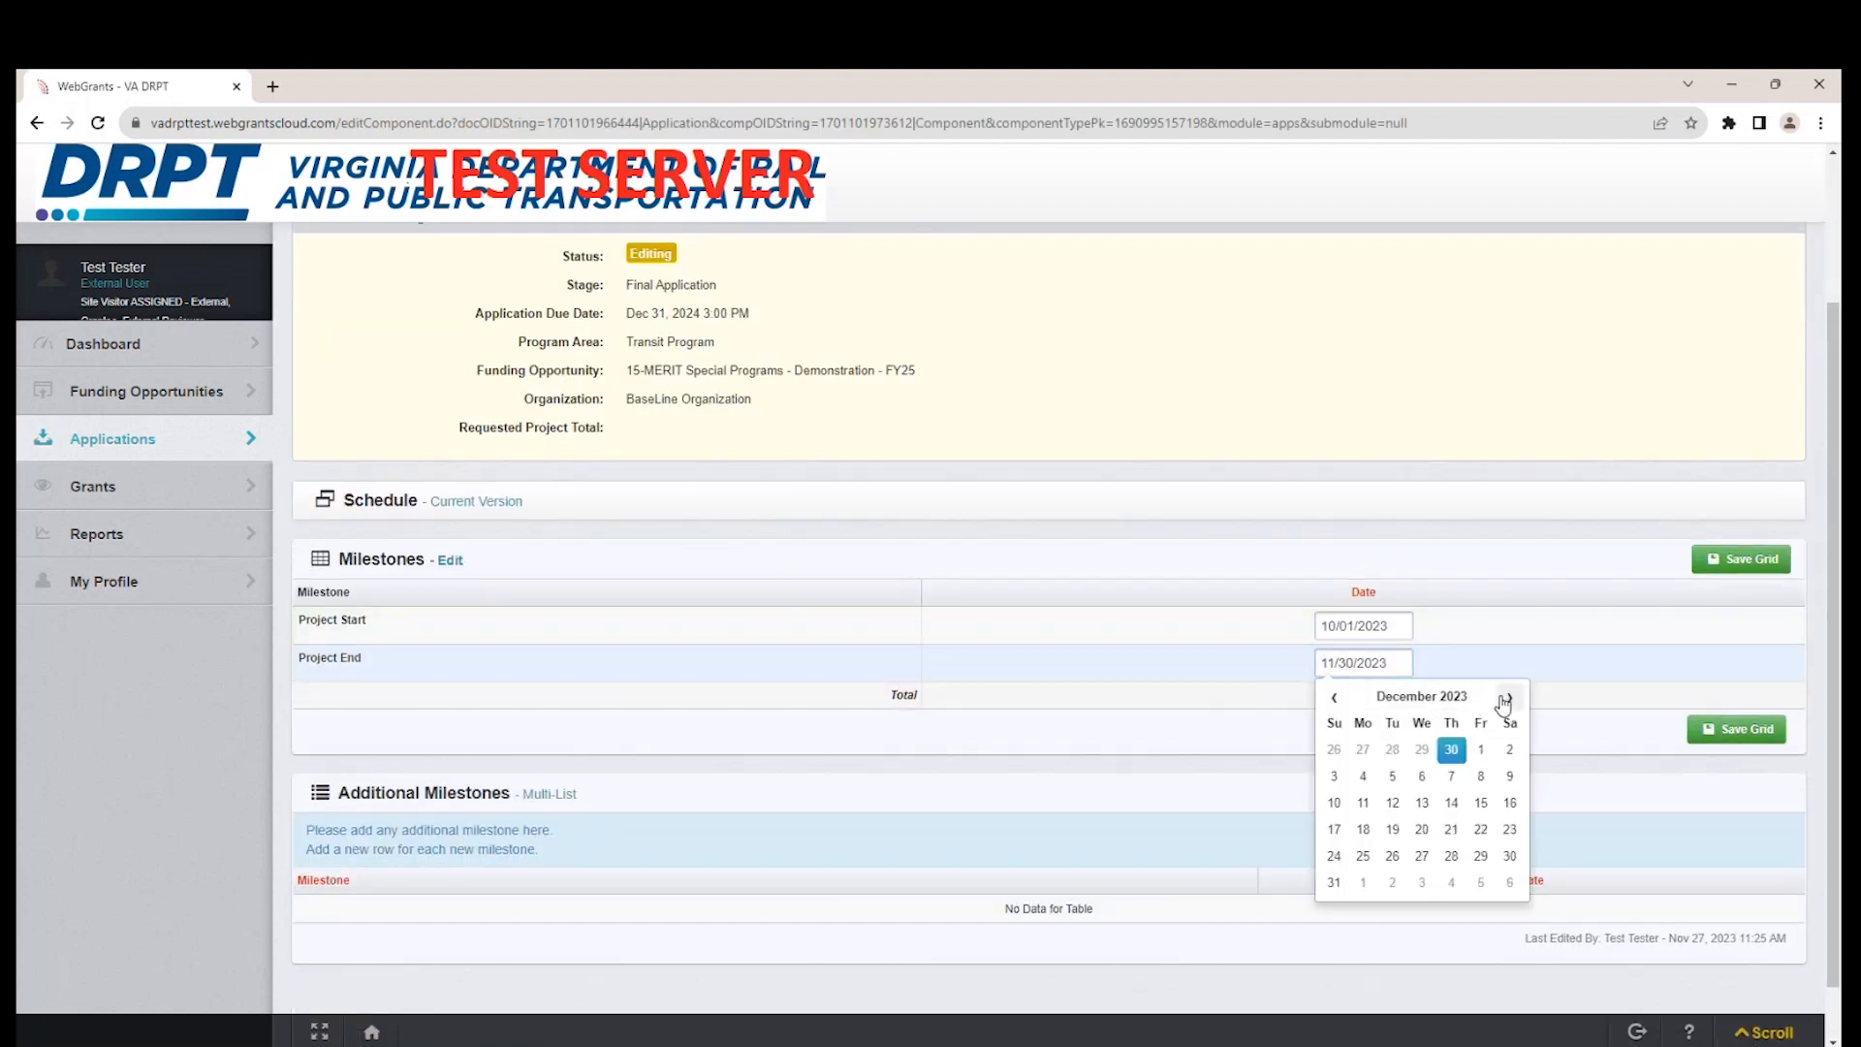
pyautogui.click(1509, 855)
pyautogui.click(1728, 738)
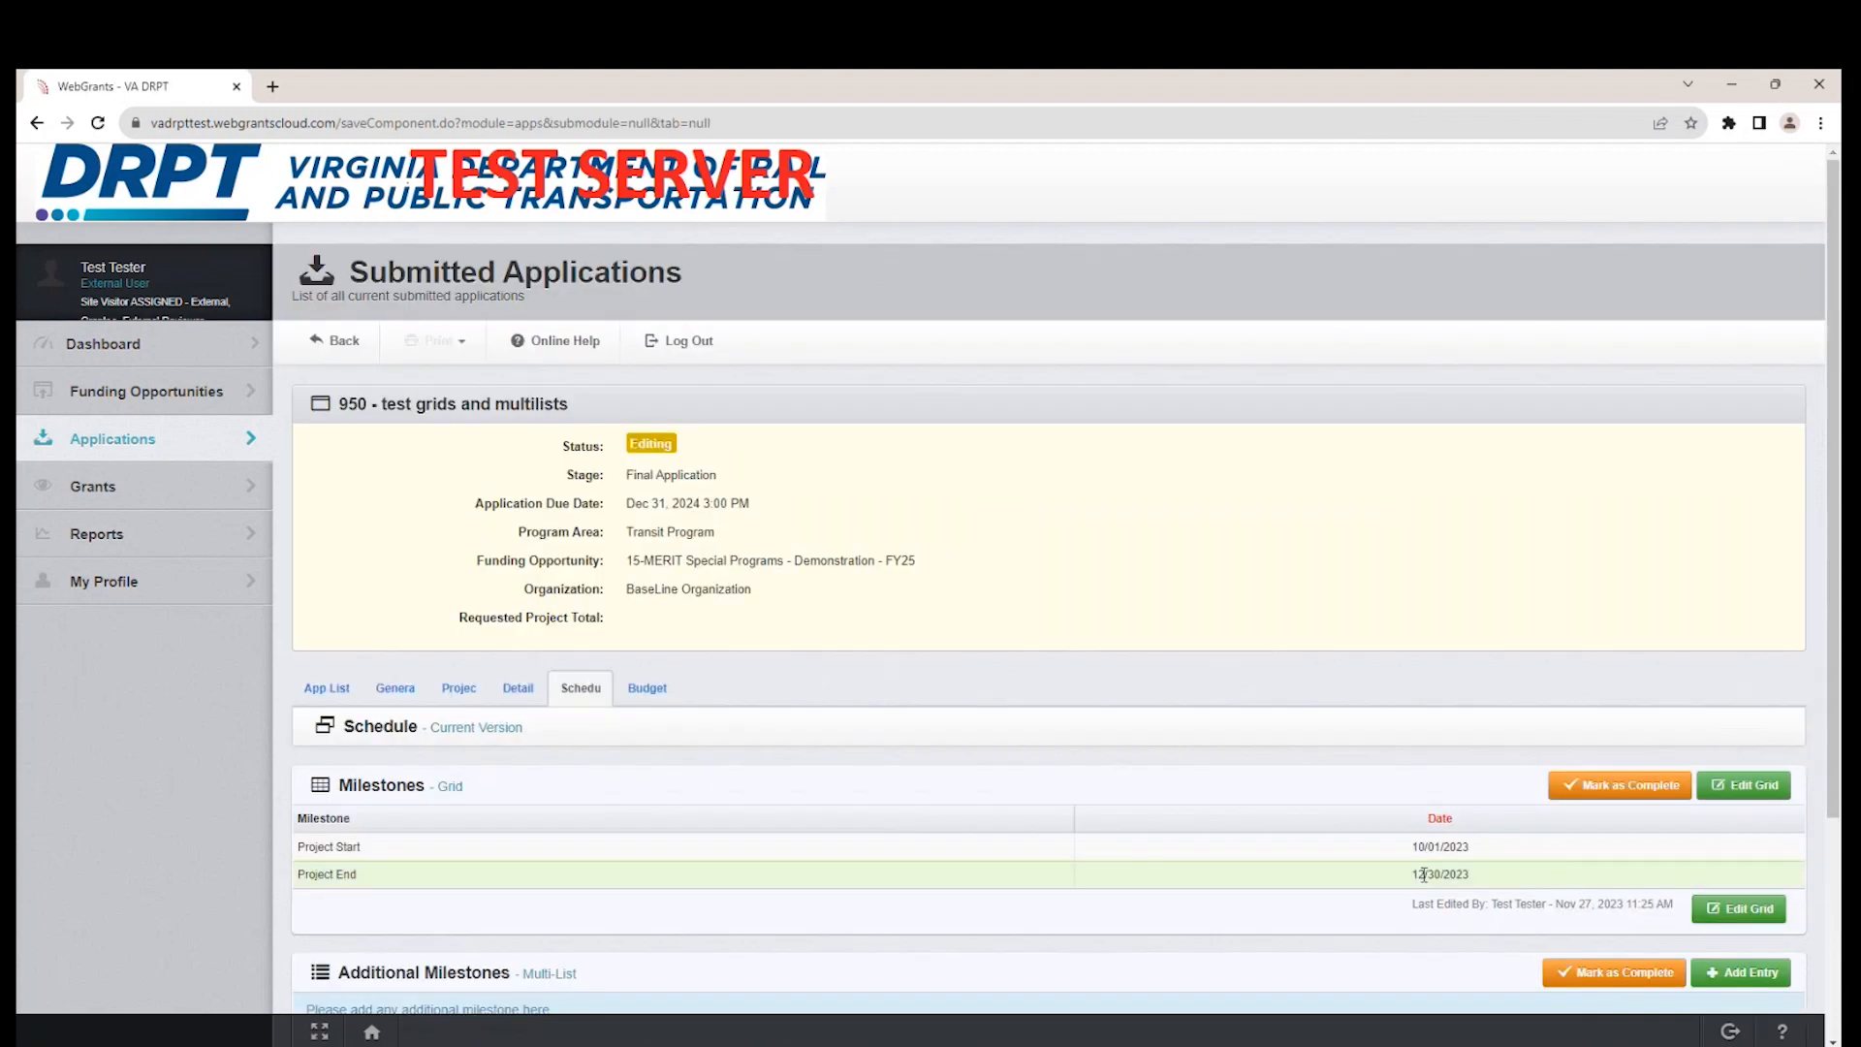
# Add an Additional Milestones entry named "Test Milestone 1" with the date 12/30/2023 and save the row.
pyautogui.scroll(-3, 1275, 910)
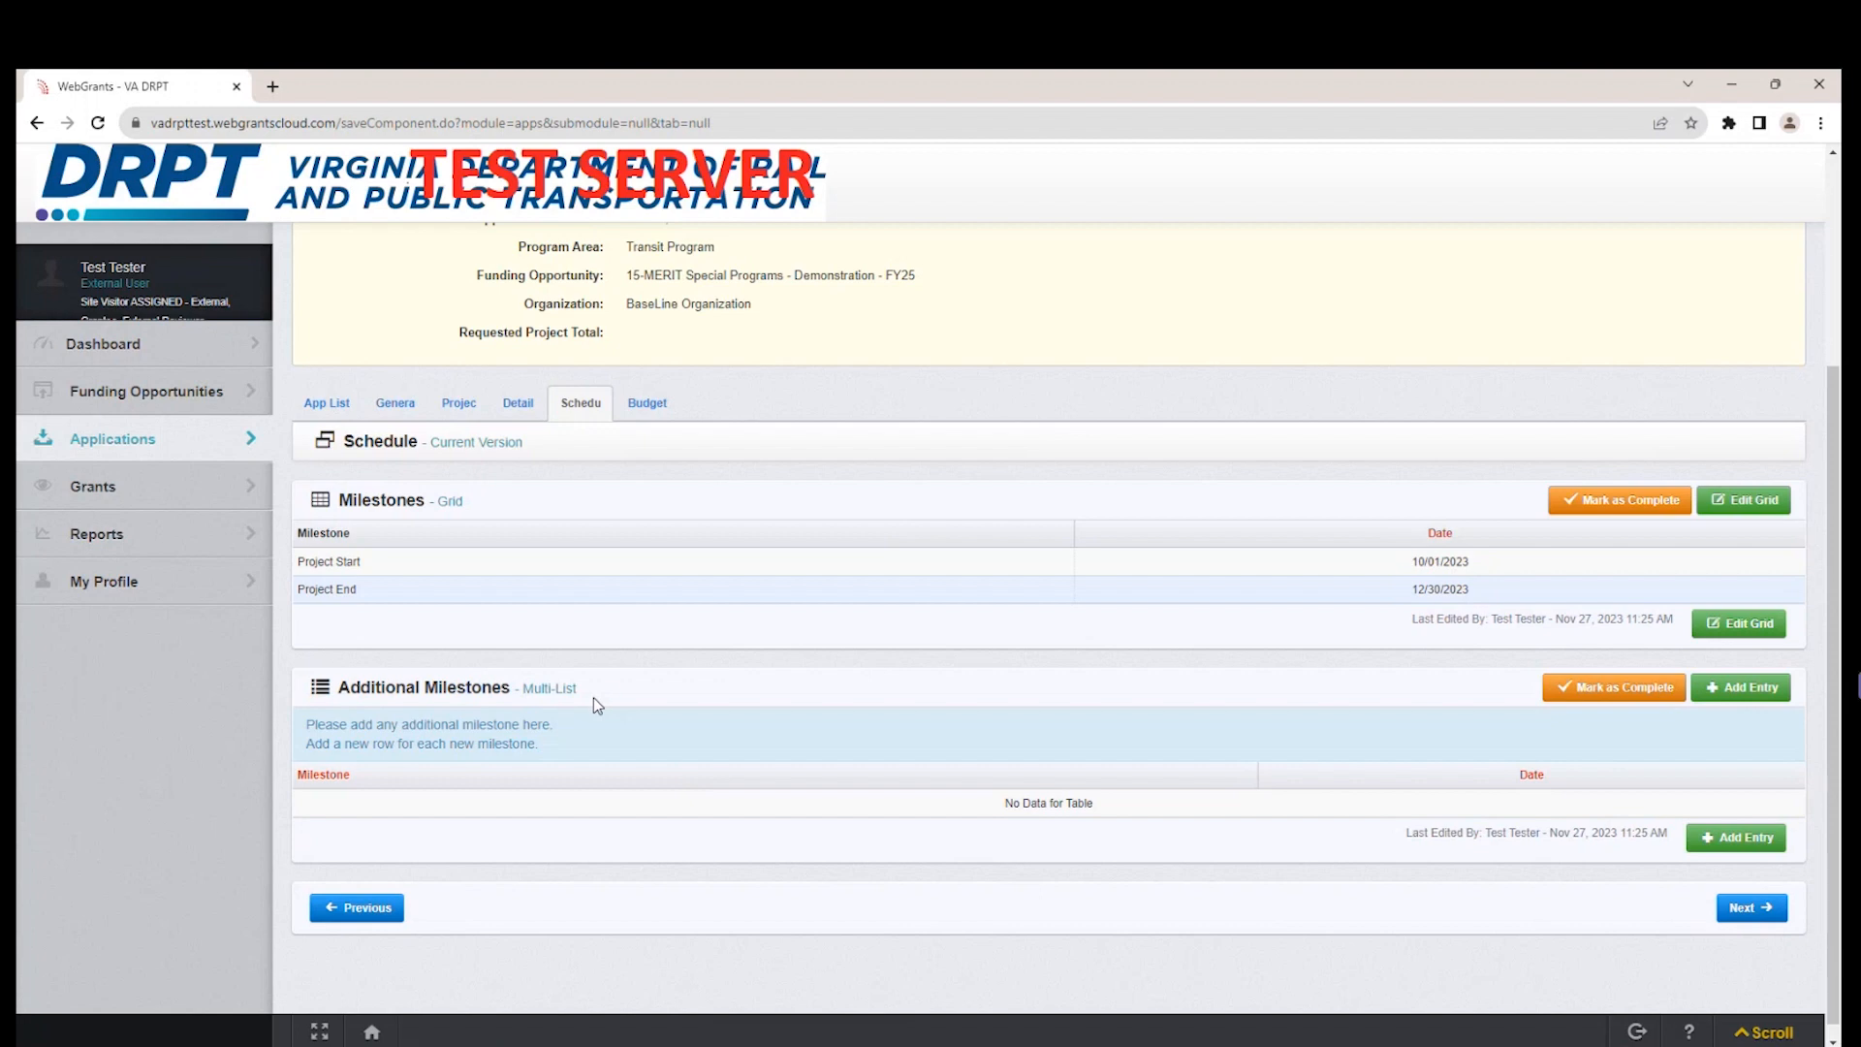
pyautogui.click(1723, 840)
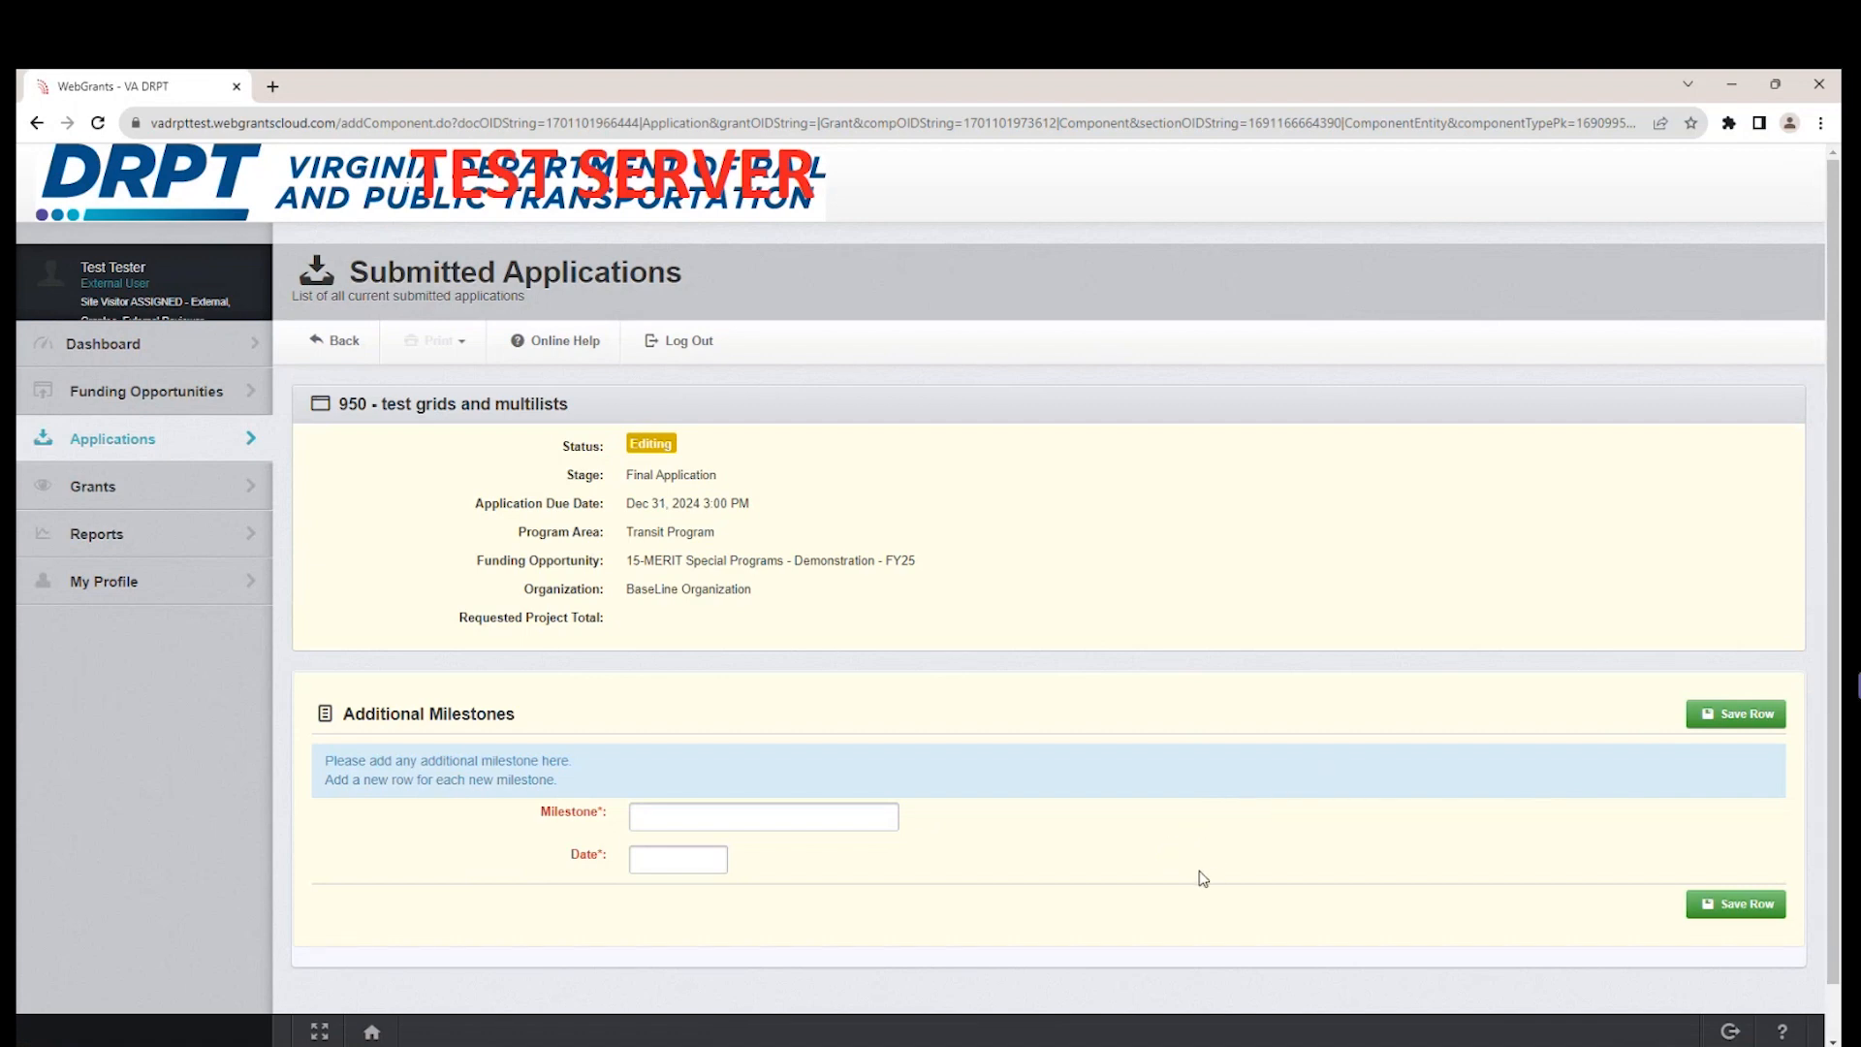
pyautogui.scroll(-1, 1202, 877)
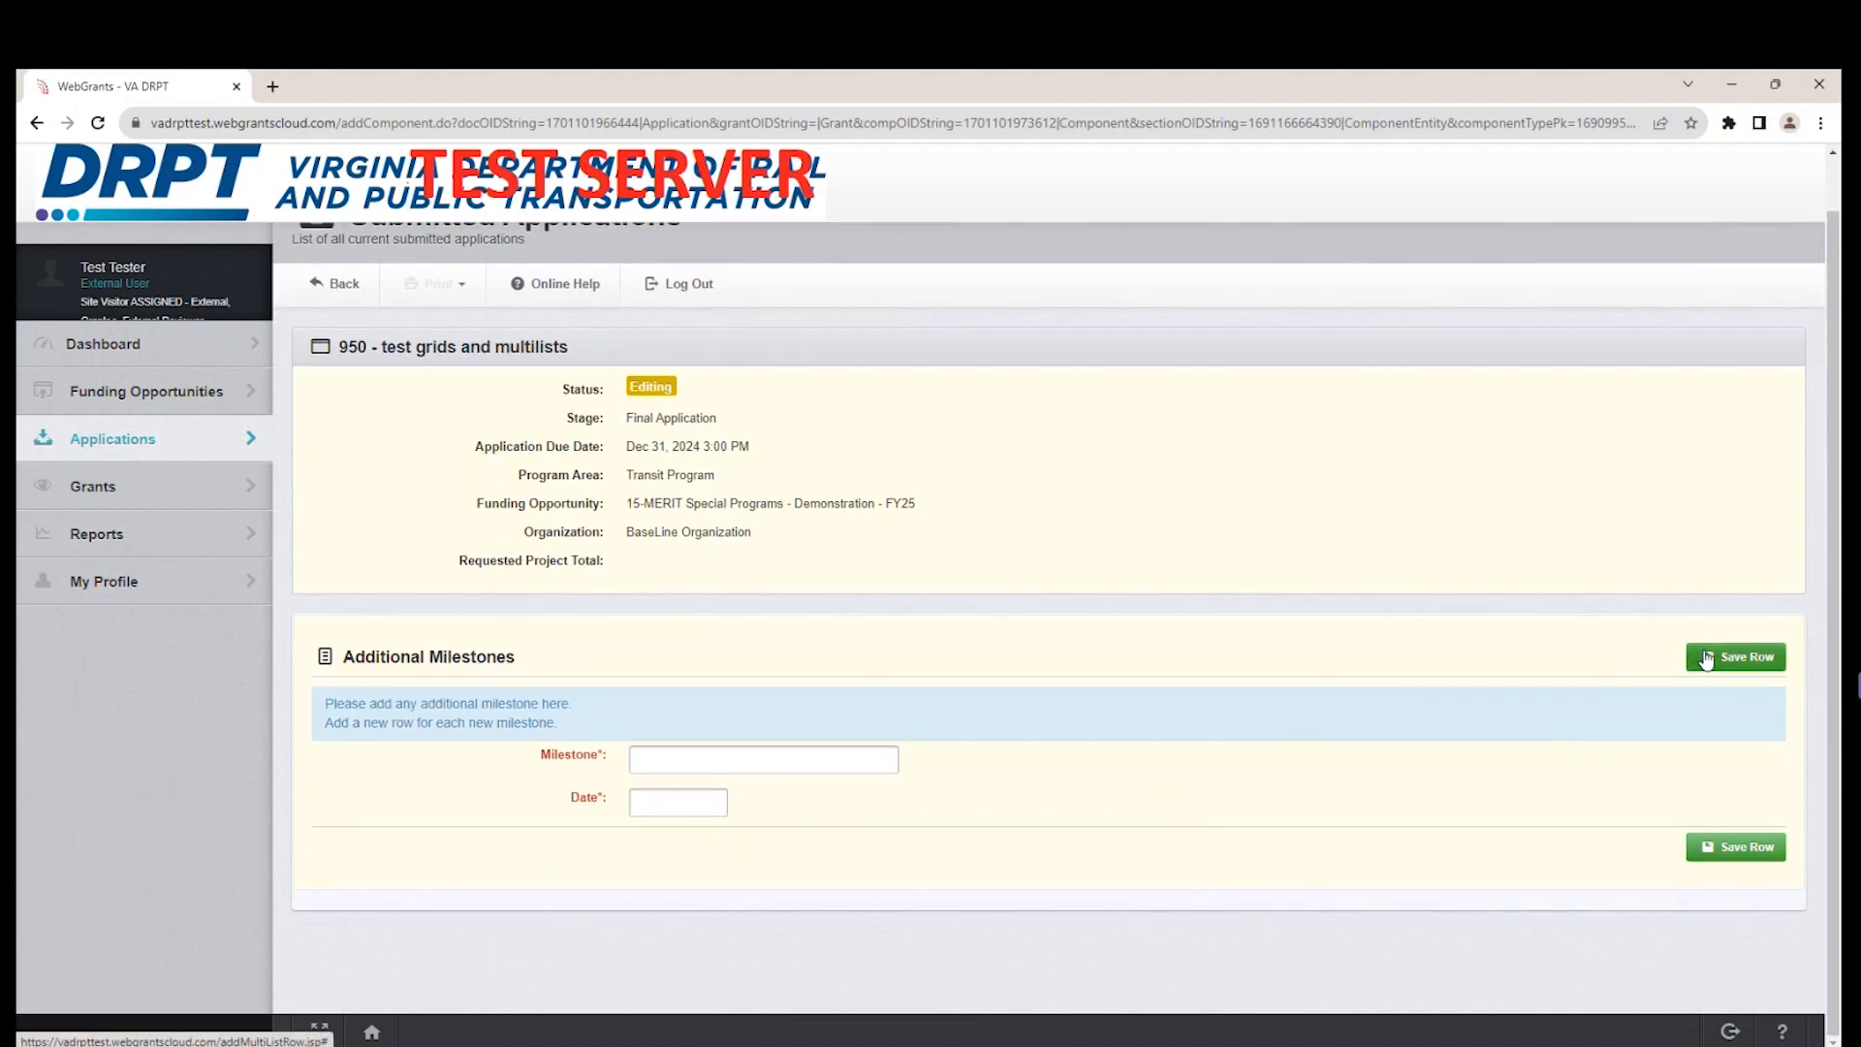
pyautogui.click(787, 762)
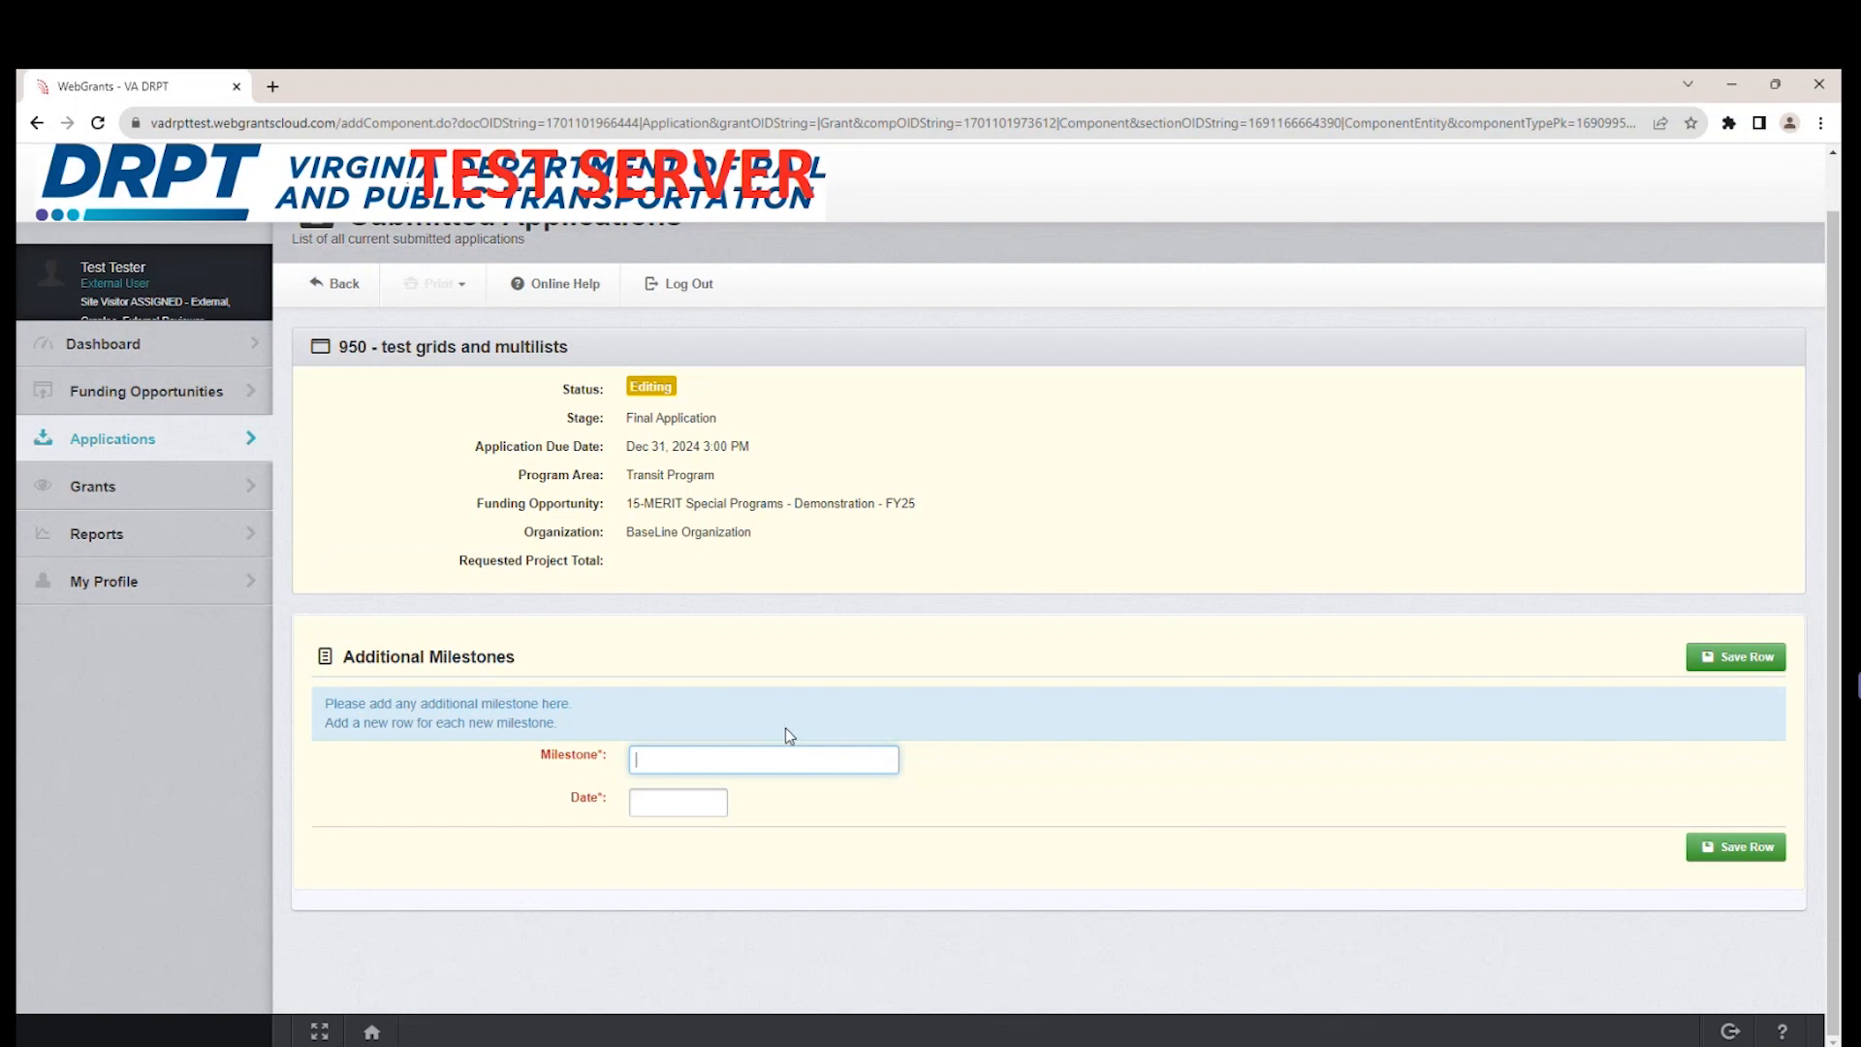
pyautogui.write('TesteMilestone')
pyautogui.click(694, 808)
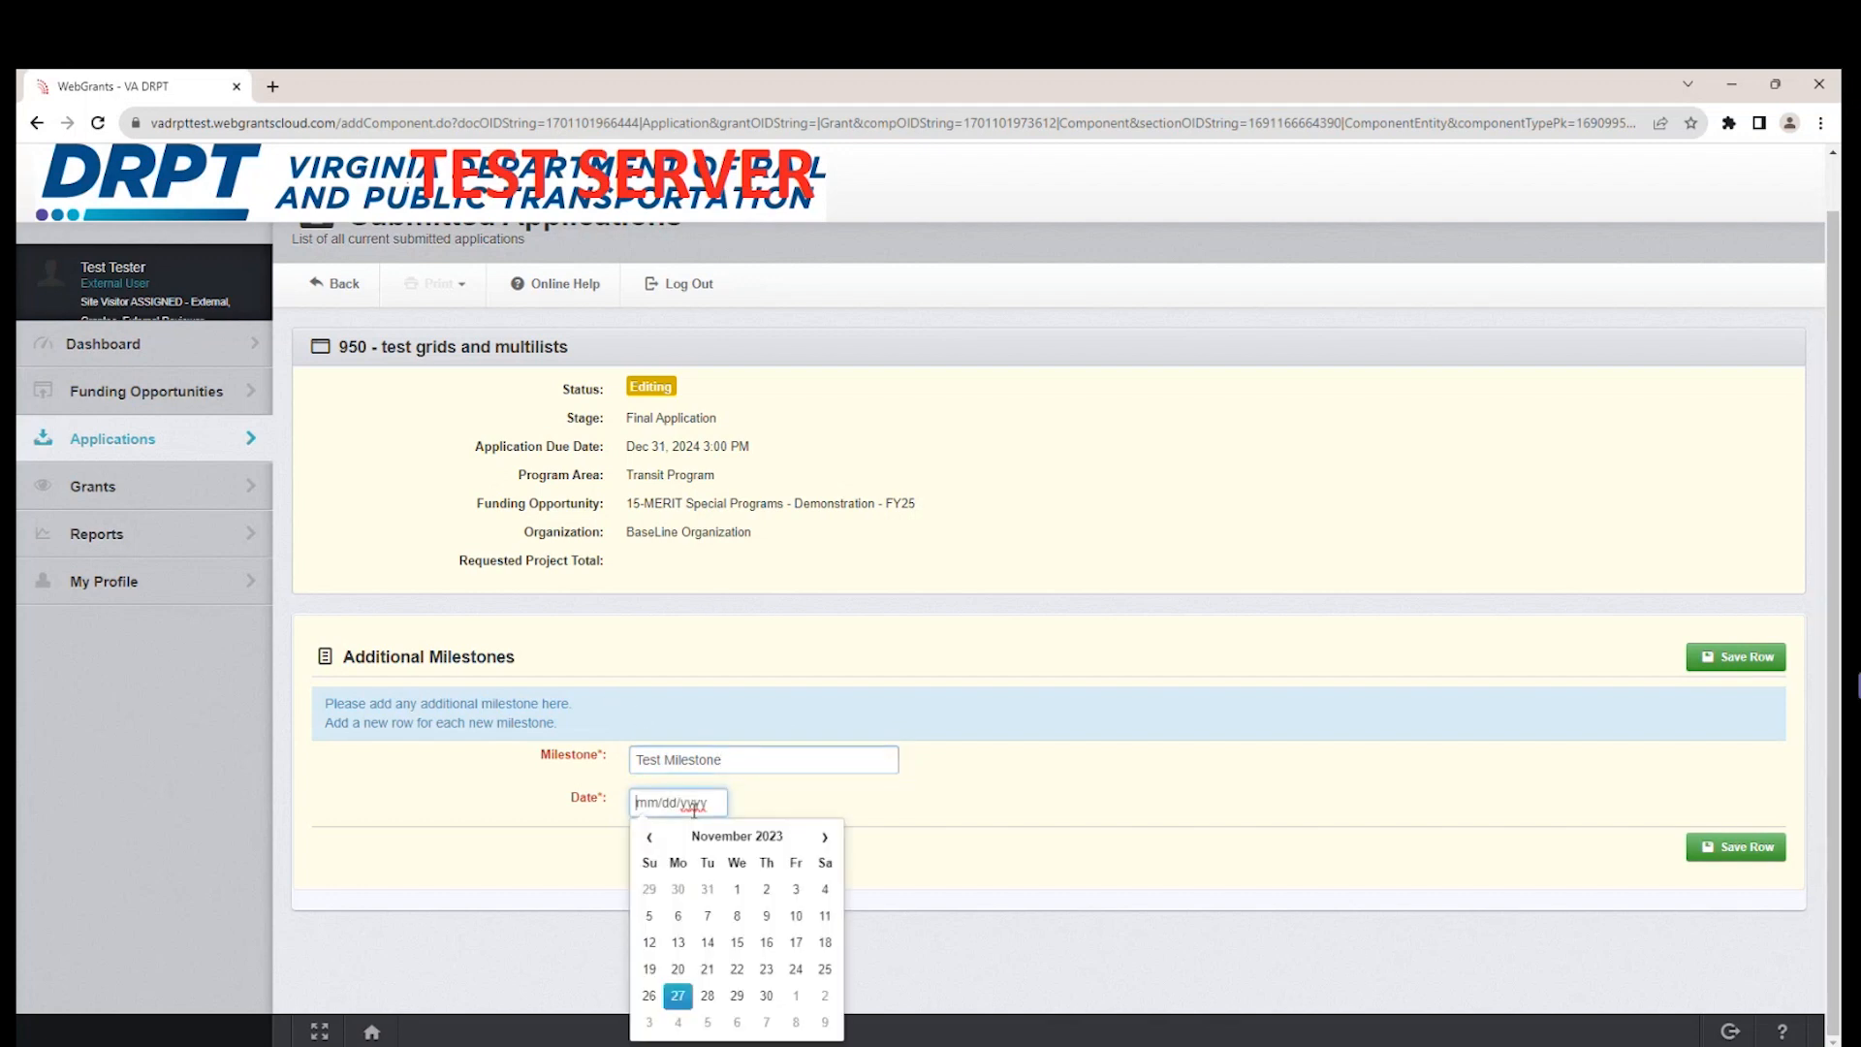
pyautogui.click(825, 837)
pyautogui.click(825, 996)
pyautogui.click(742, 767)
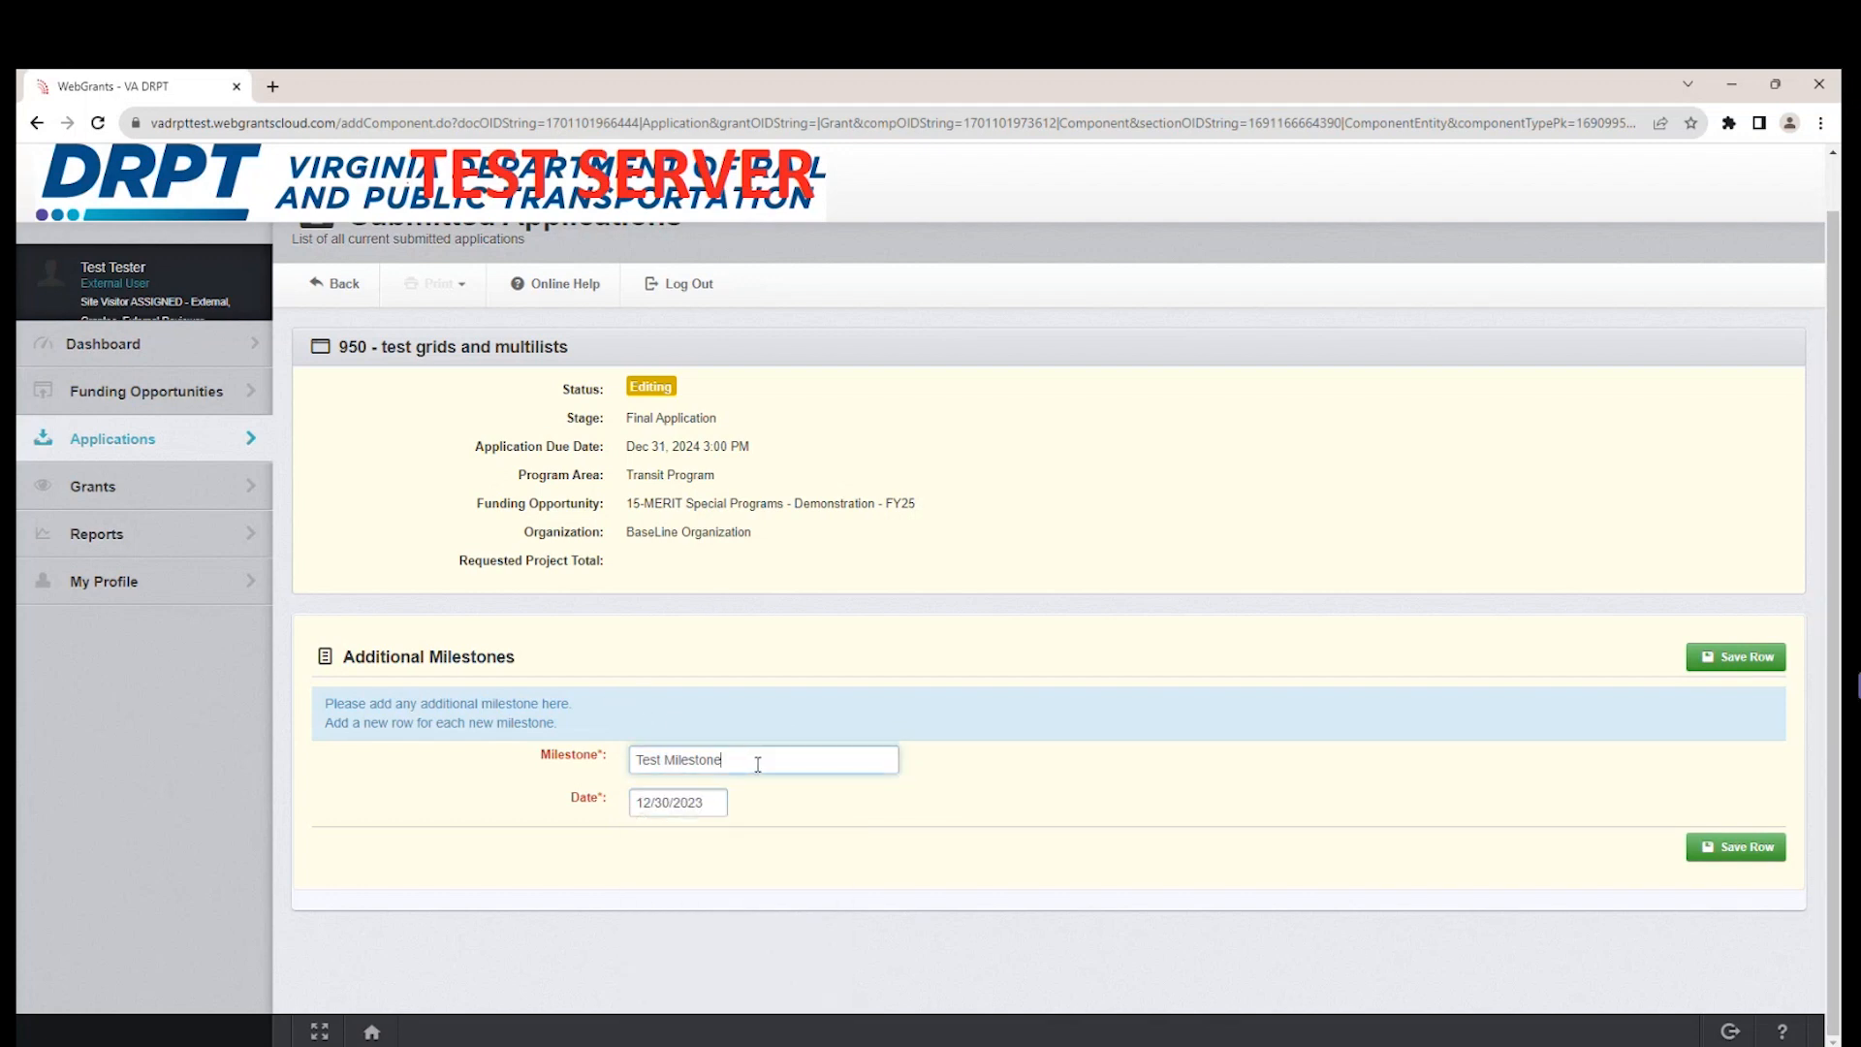
pyautogui.write('1')
pyautogui.click(1163, 855)
pyautogui.click(1771, 663)
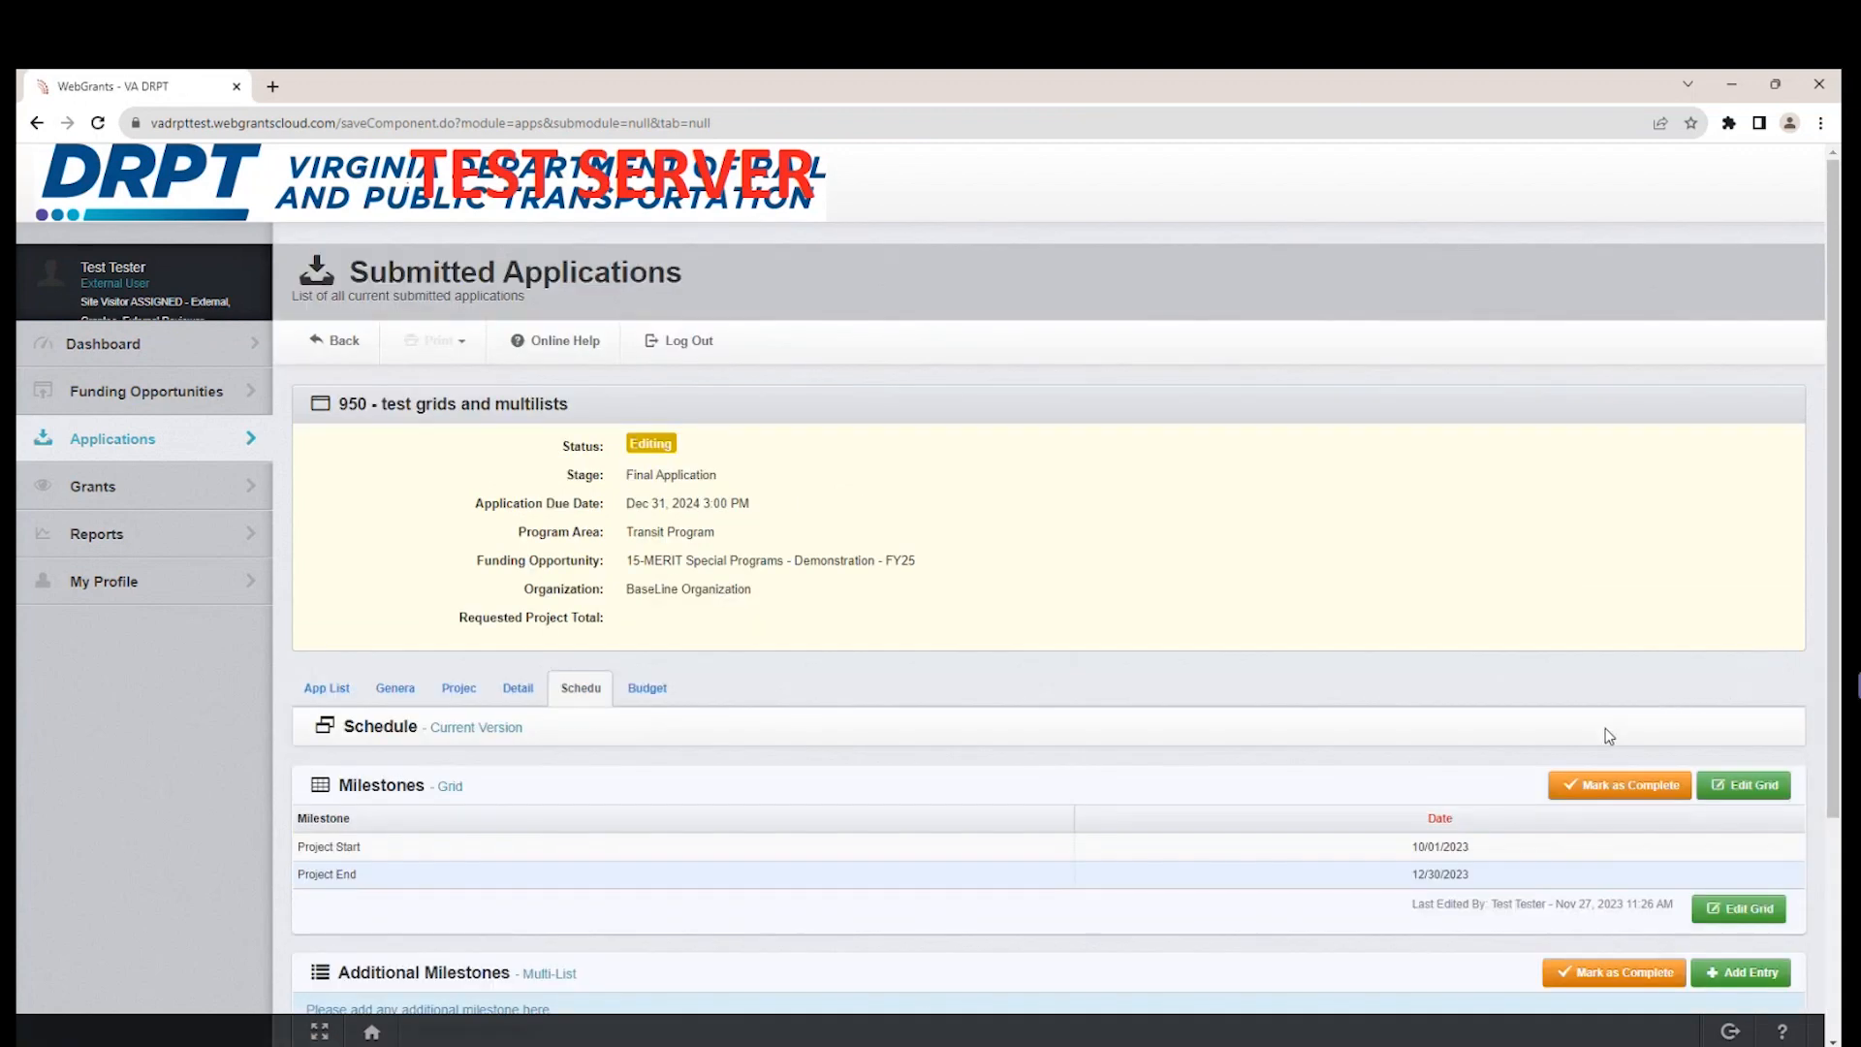
# Add another Additional Milestones entry named "Test Milestone 2" with the date 03/02/2024 and save the row.
pyautogui.scroll(-3, 707, 737)
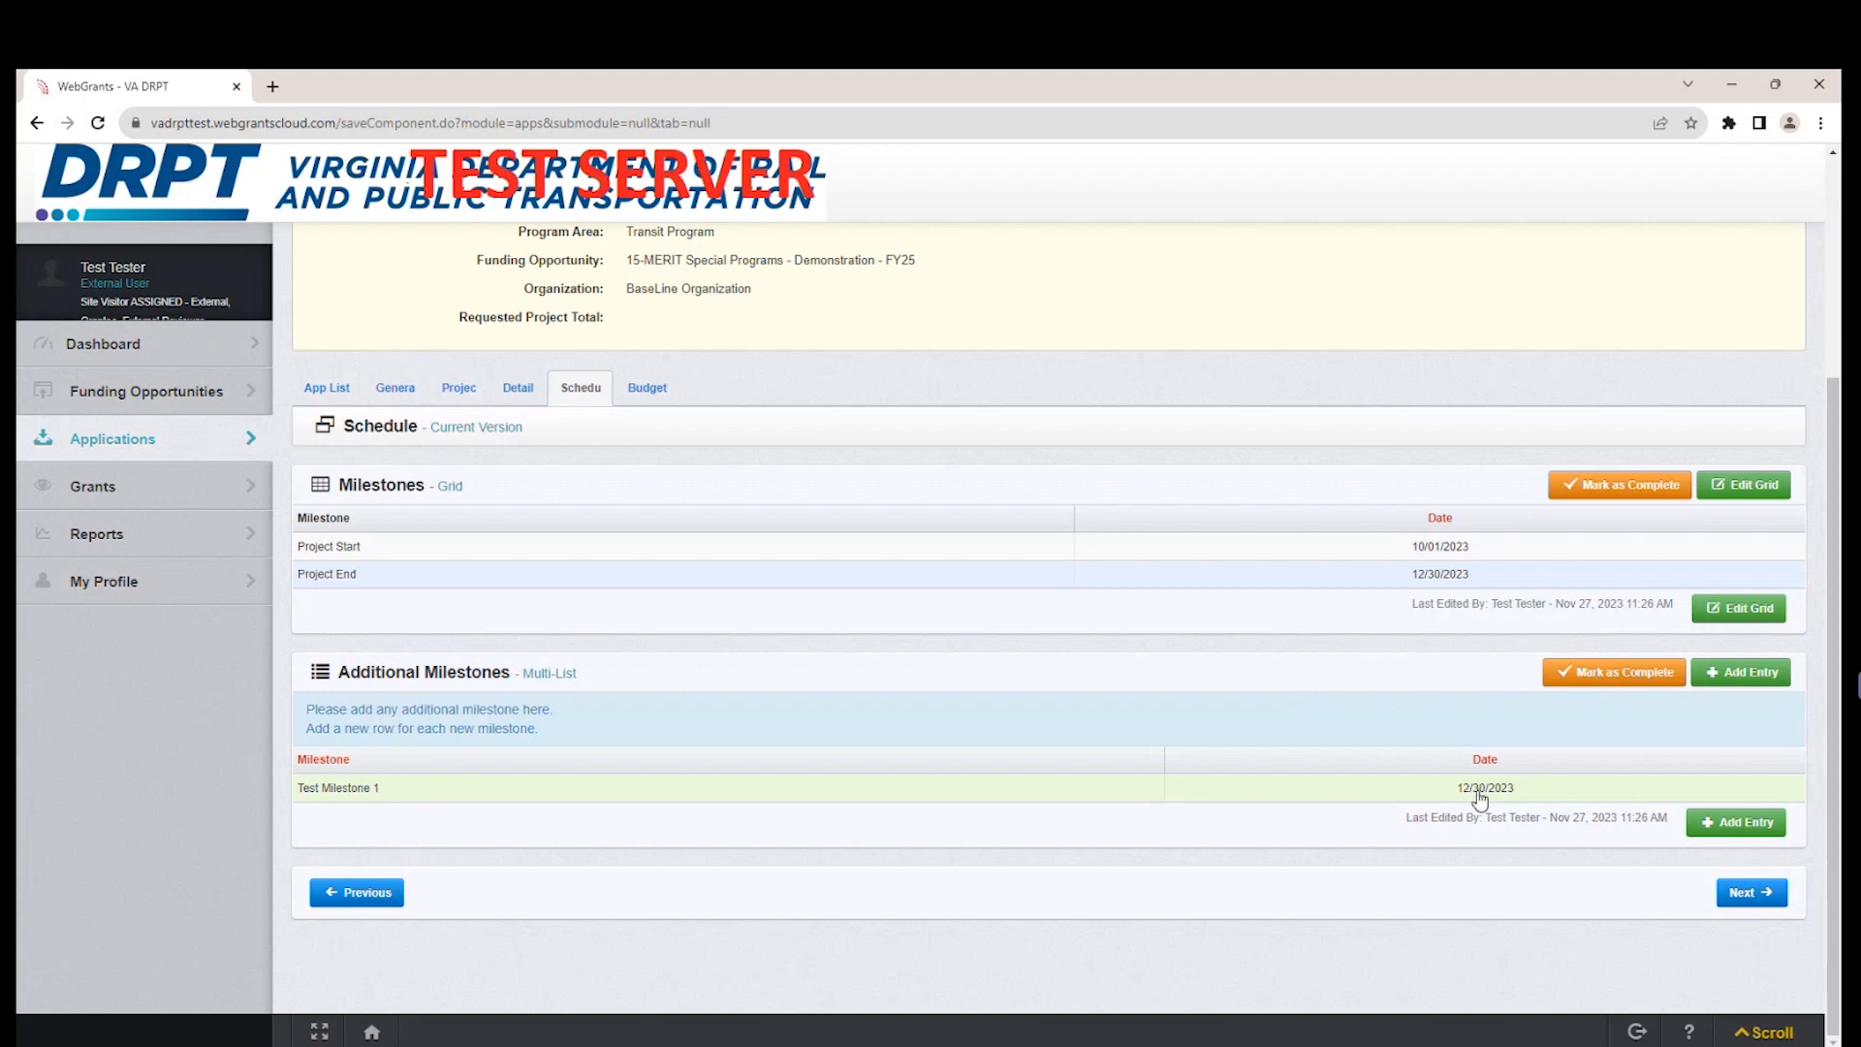
pyautogui.click(1758, 819)
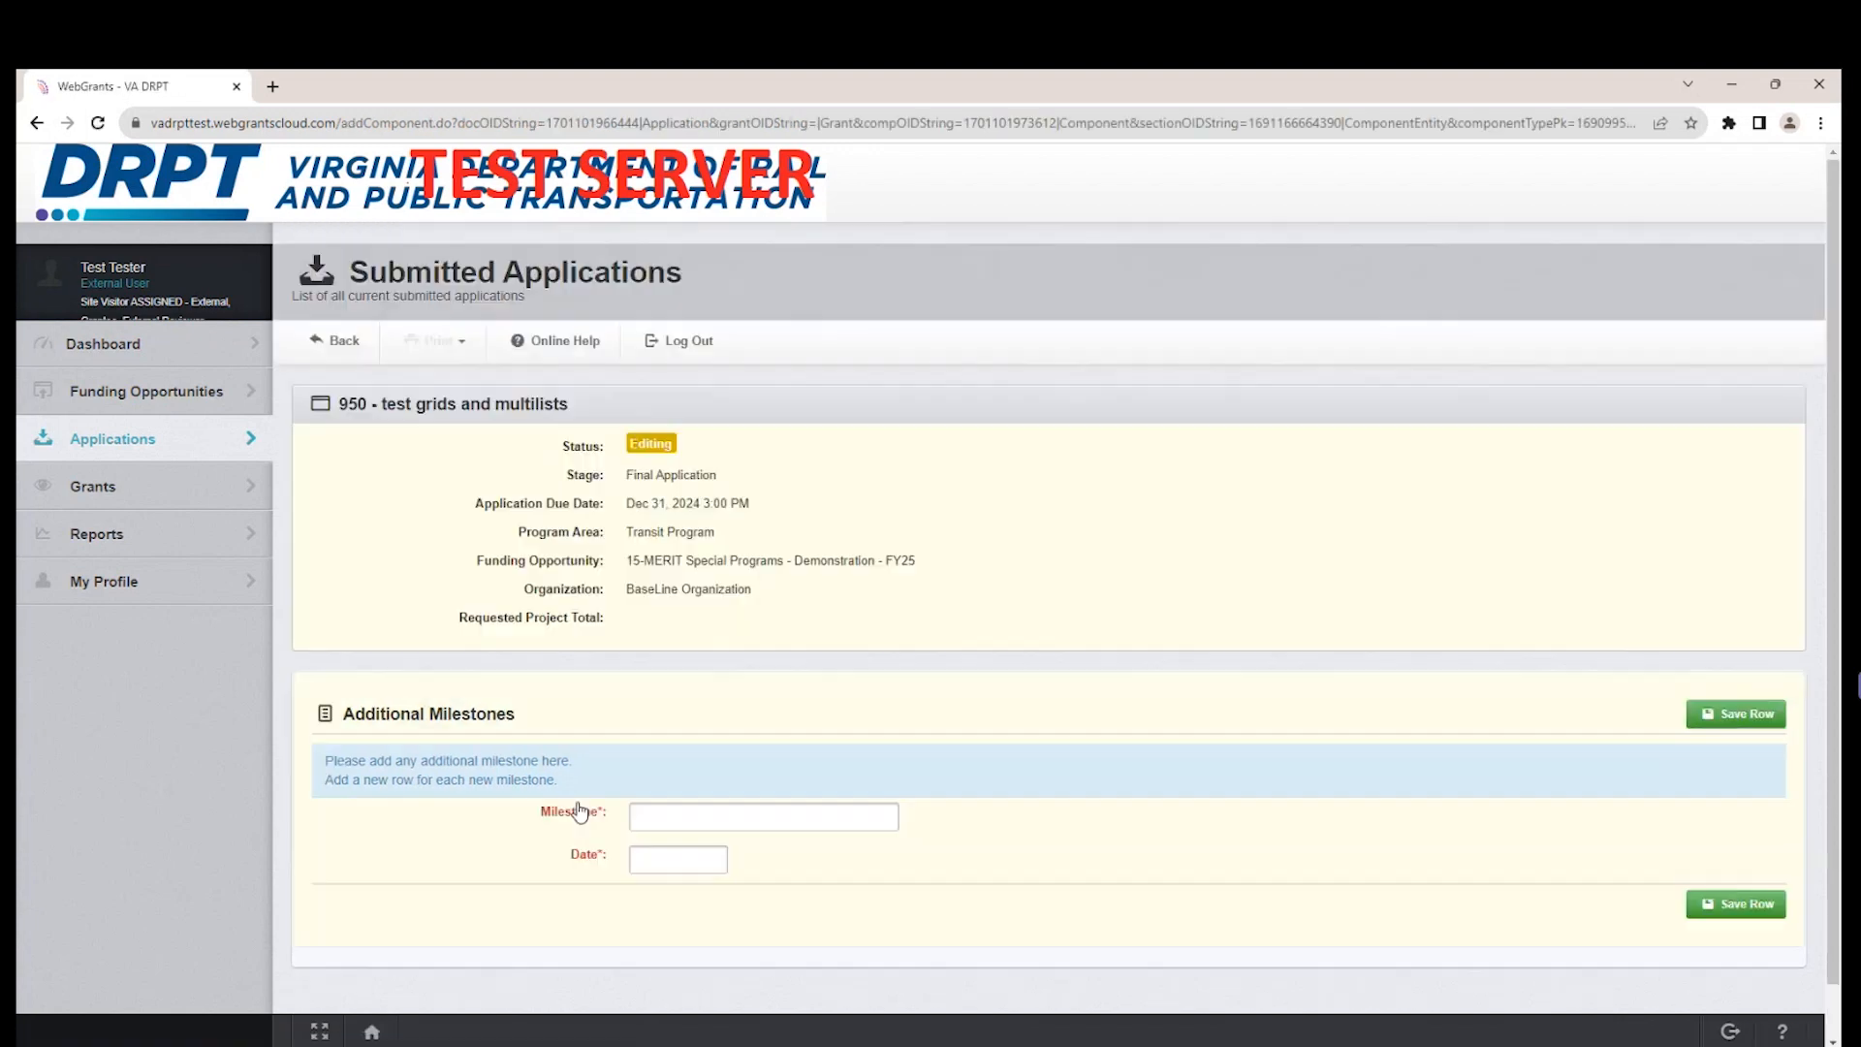
pyautogui.click(694, 817)
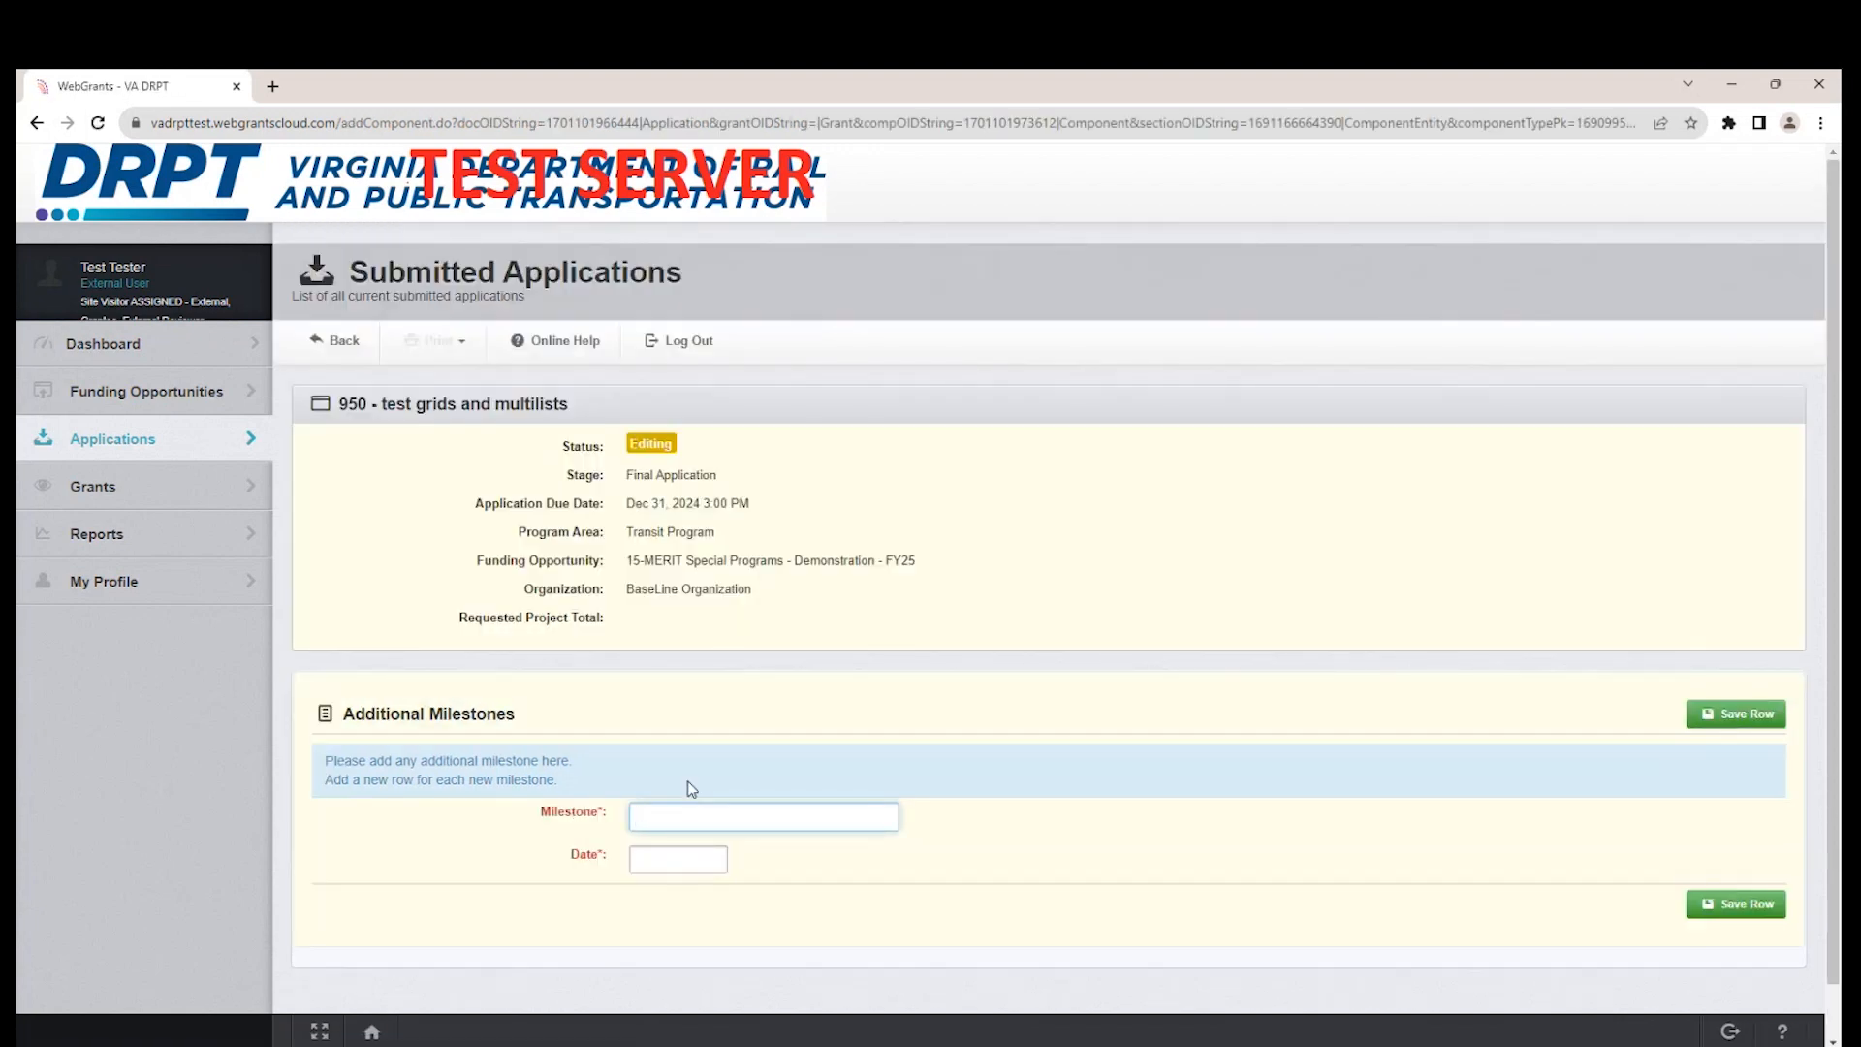
pyautogui.write('Test Milestone 2')
pyautogui.click(706, 852)
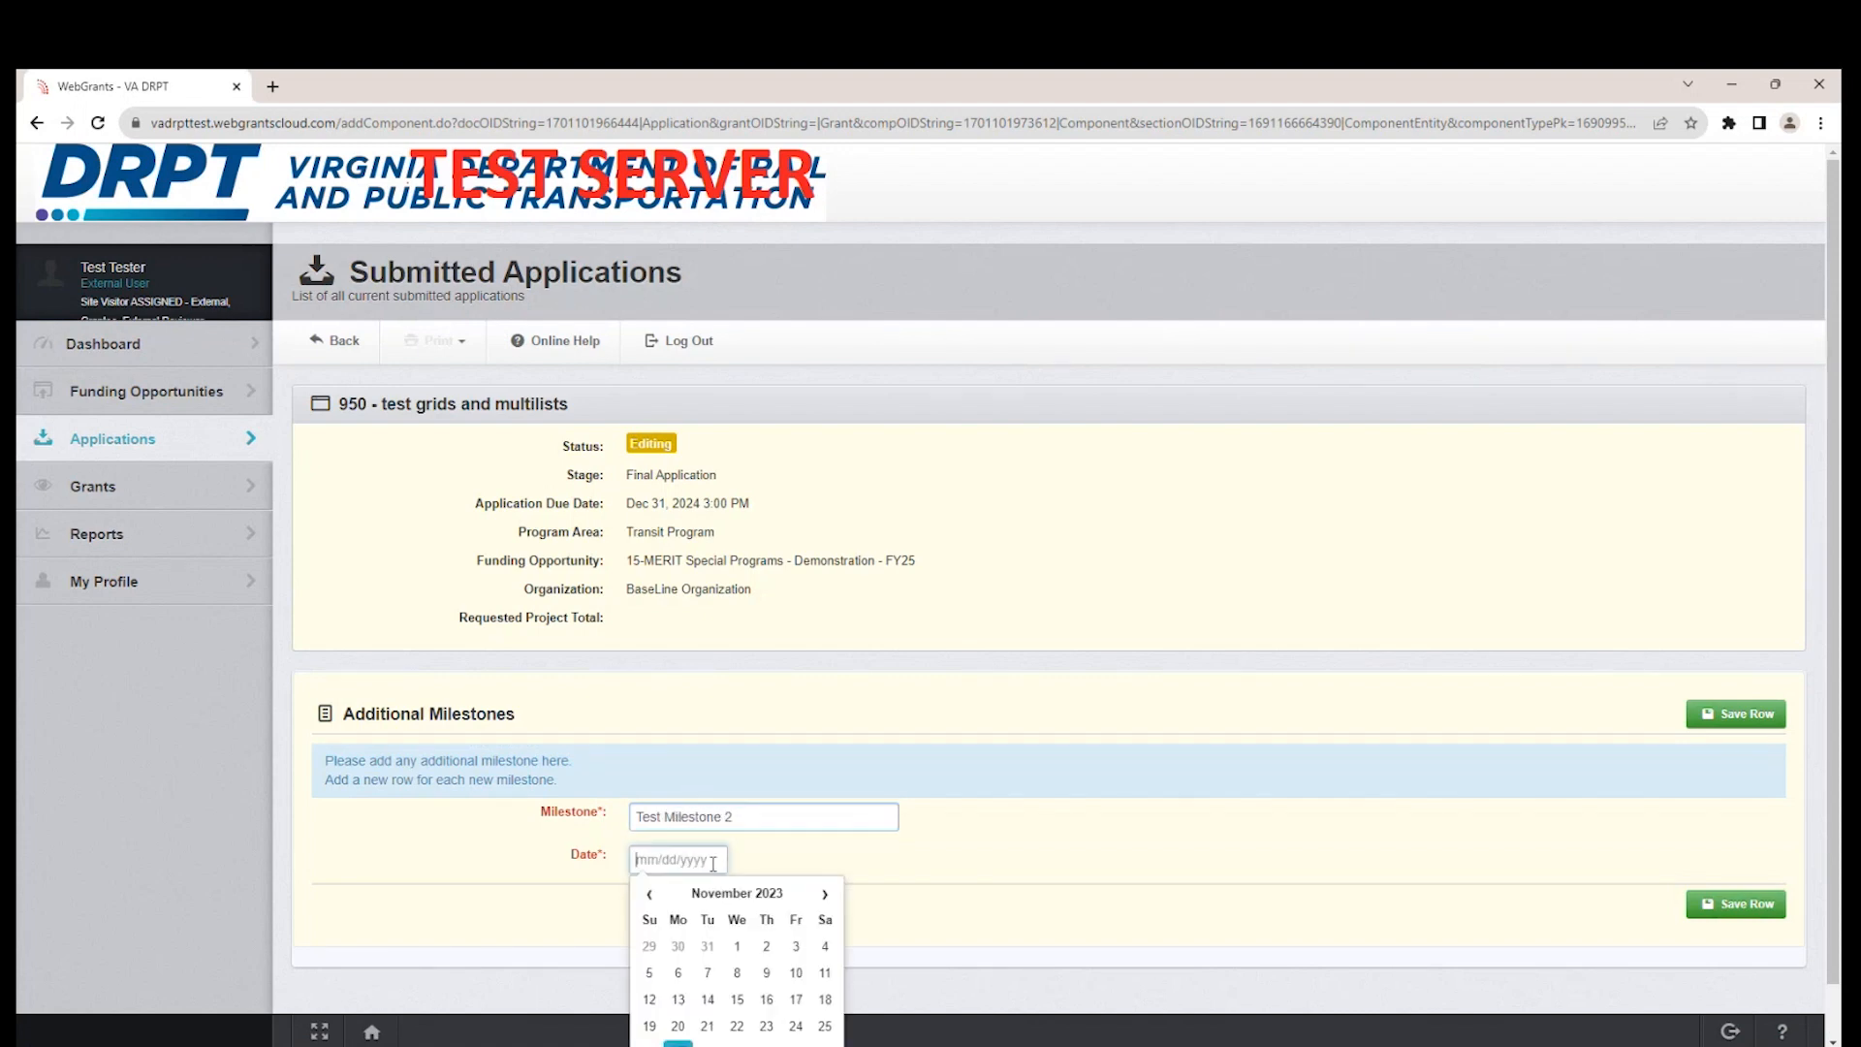
pyautogui.click(825, 893)
pyautogui.click(825, 893)
pyautogui.click(825, 892)
pyautogui.click(825, 893)
pyautogui.click(824, 946)
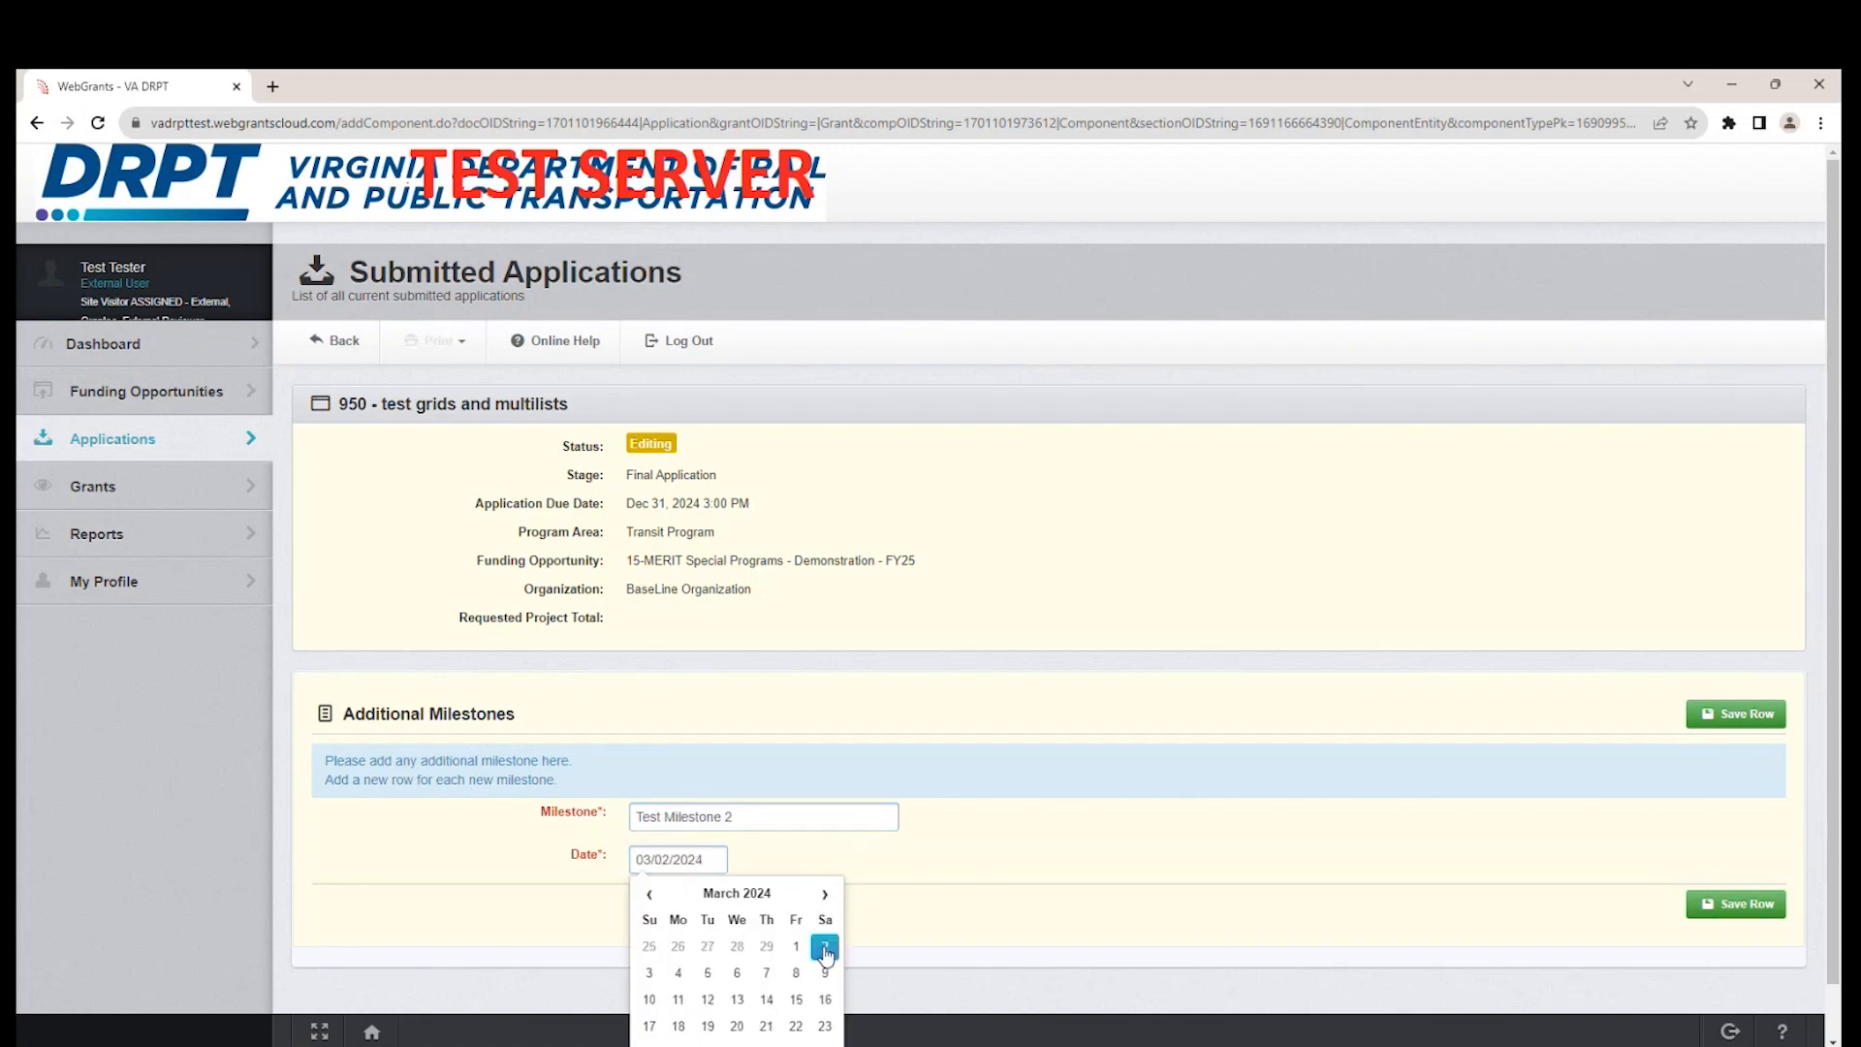
pyautogui.click(1710, 715)
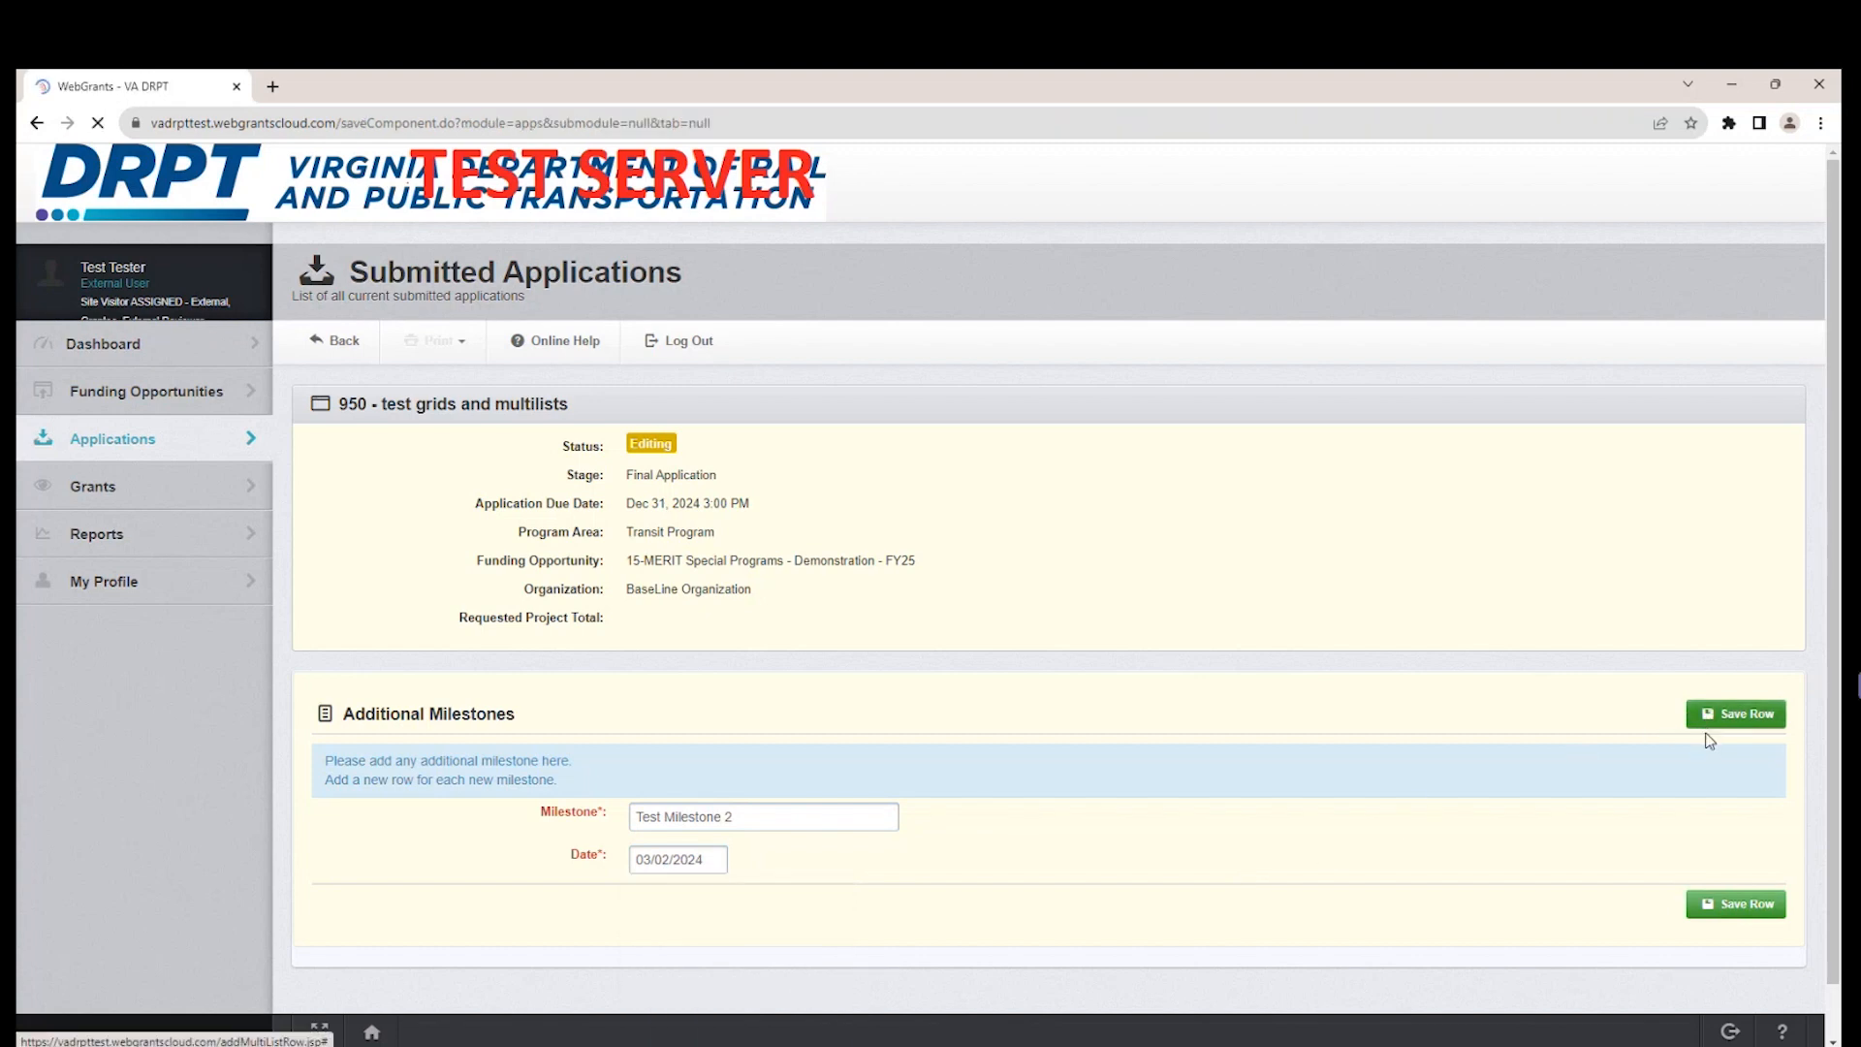
# Mark the Additional Milestones section of the Schedule form as complete.
pyautogui.scroll(-3, 1398, 796)
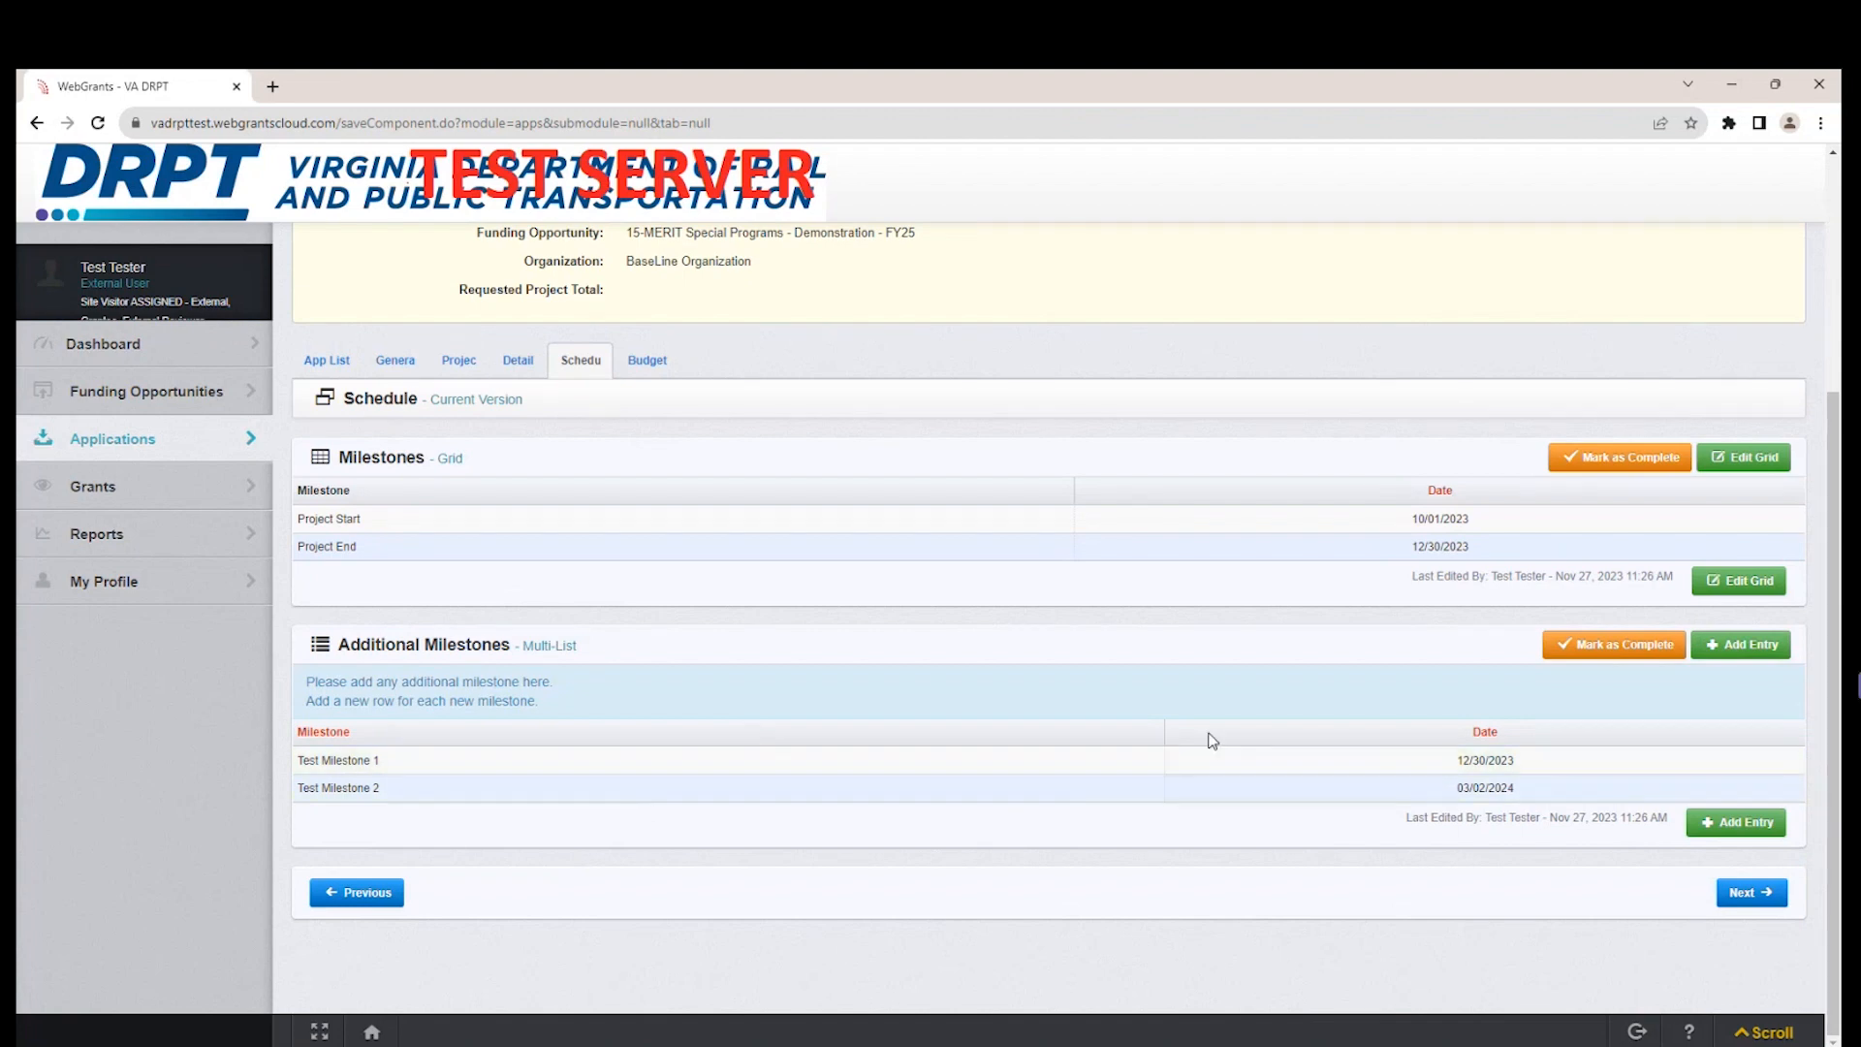
pyautogui.click(1582, 667)
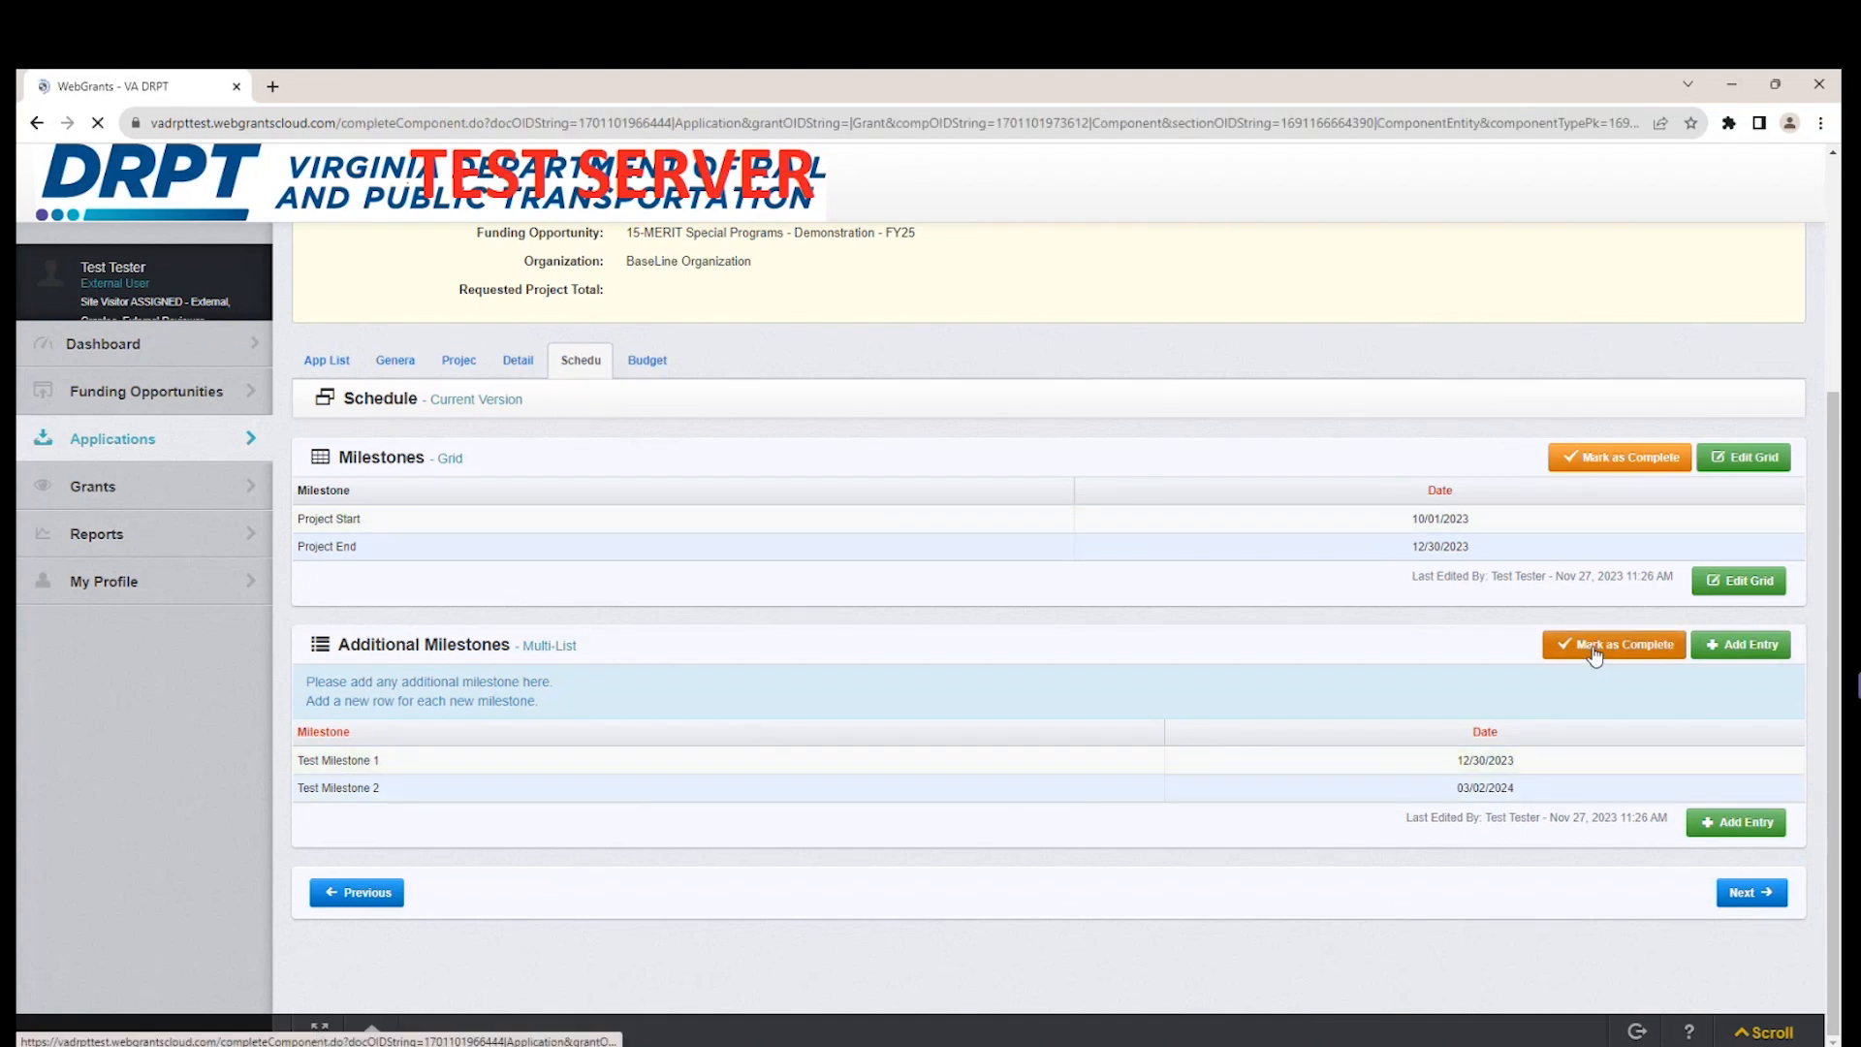
pyautogui.scroll(-1, 893, 877)
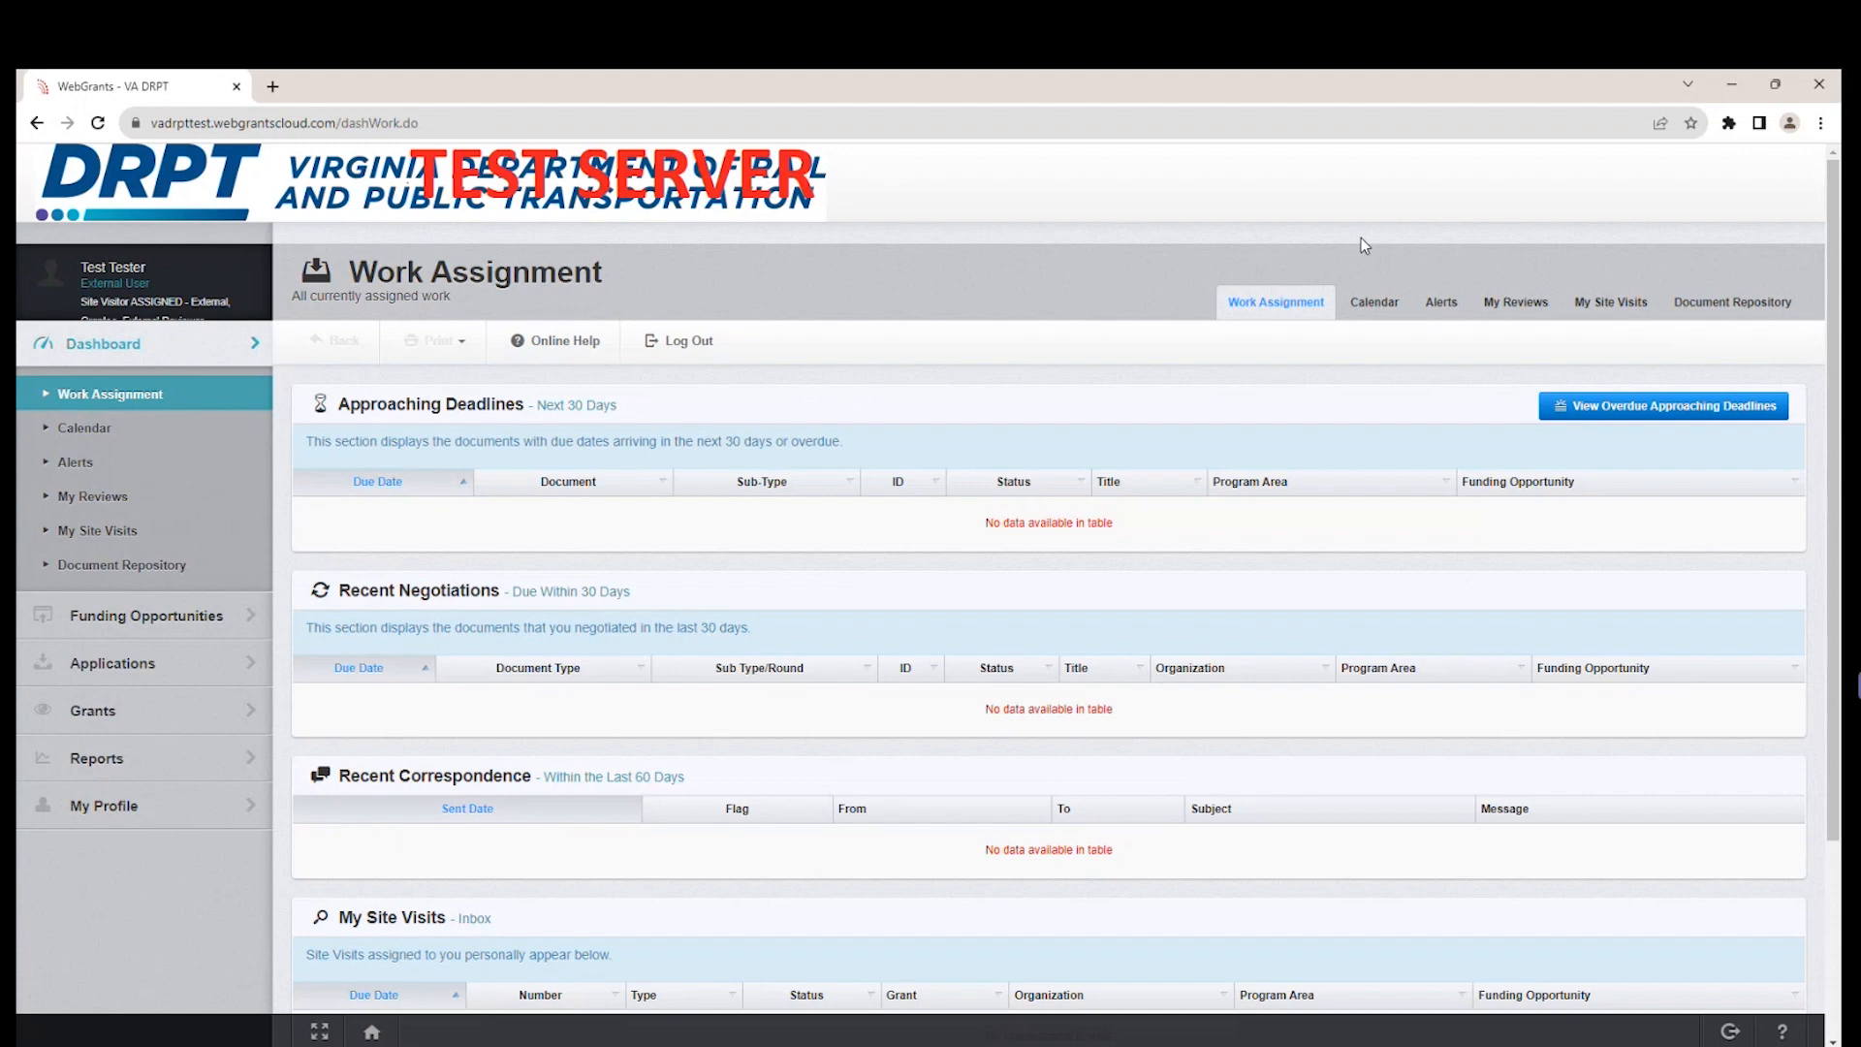
# List the current applications sorted by title, search them for "west", and open the Westover Hills Transit System application.
pyautogui.click(180, 665)
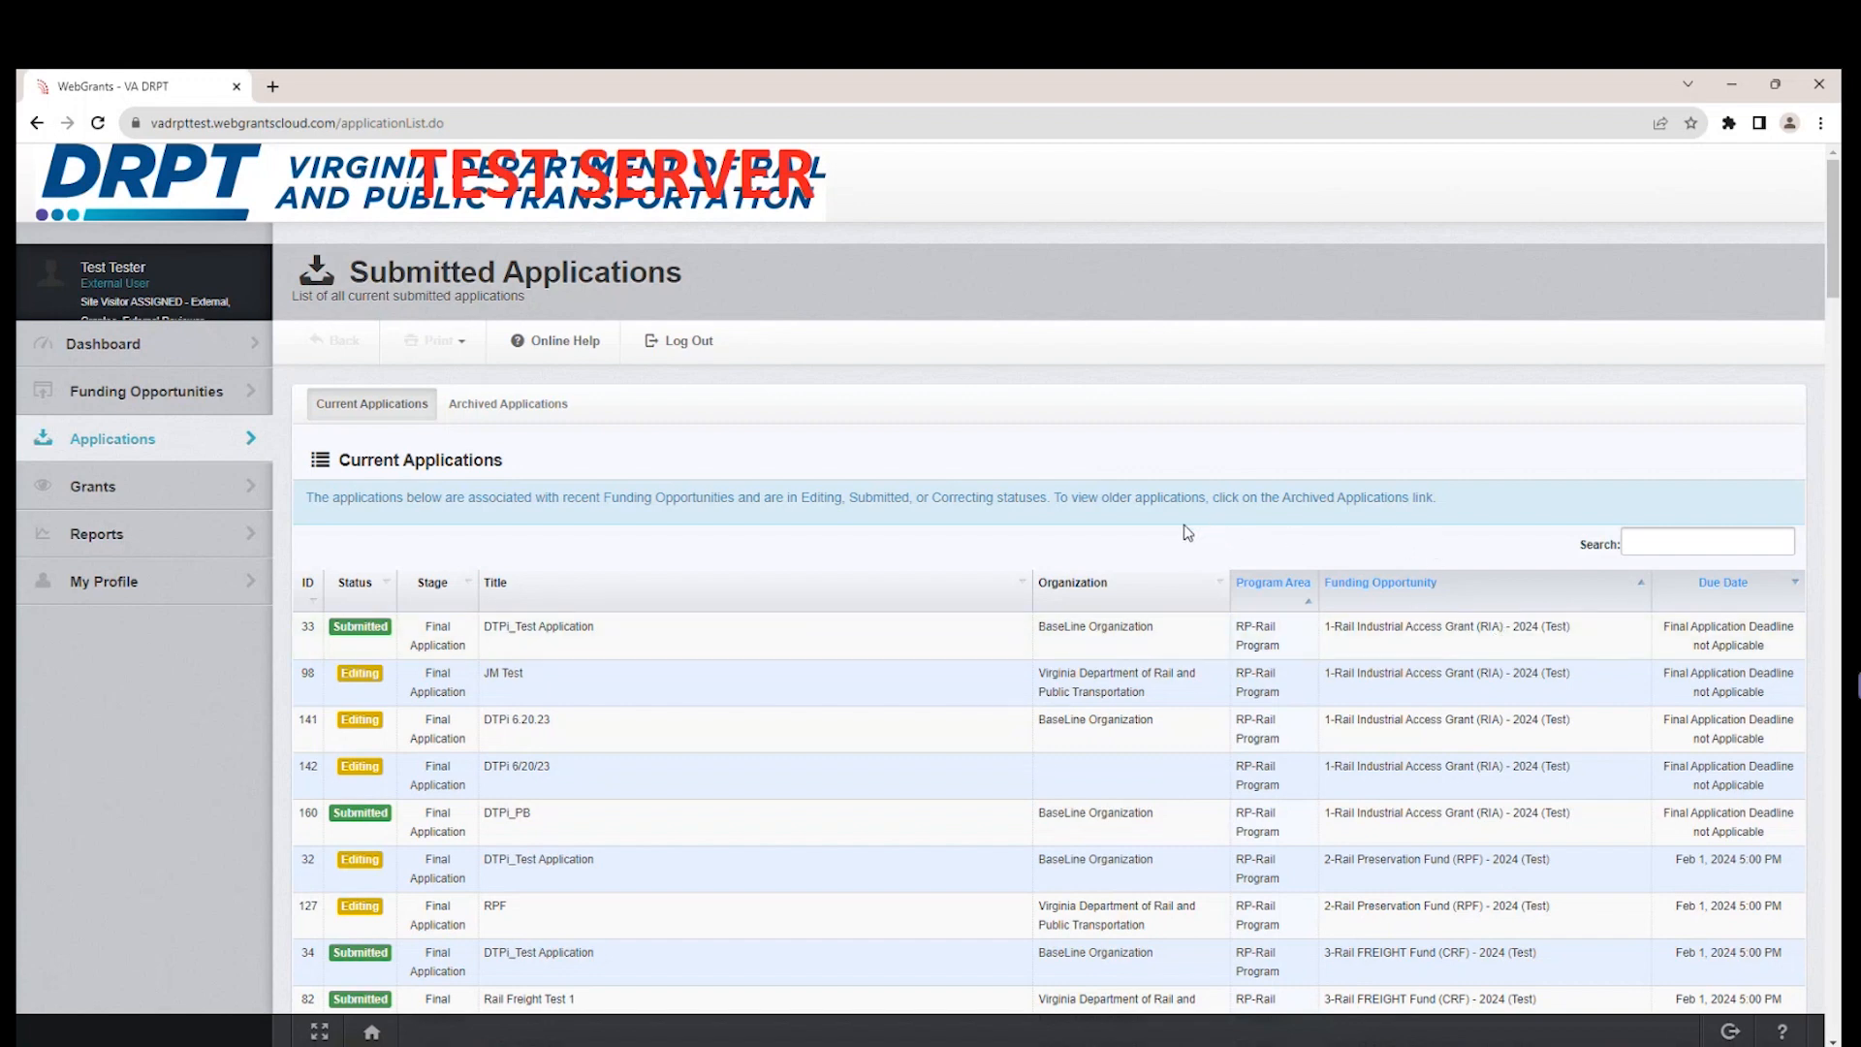
pyautogui.click(1019, 593)
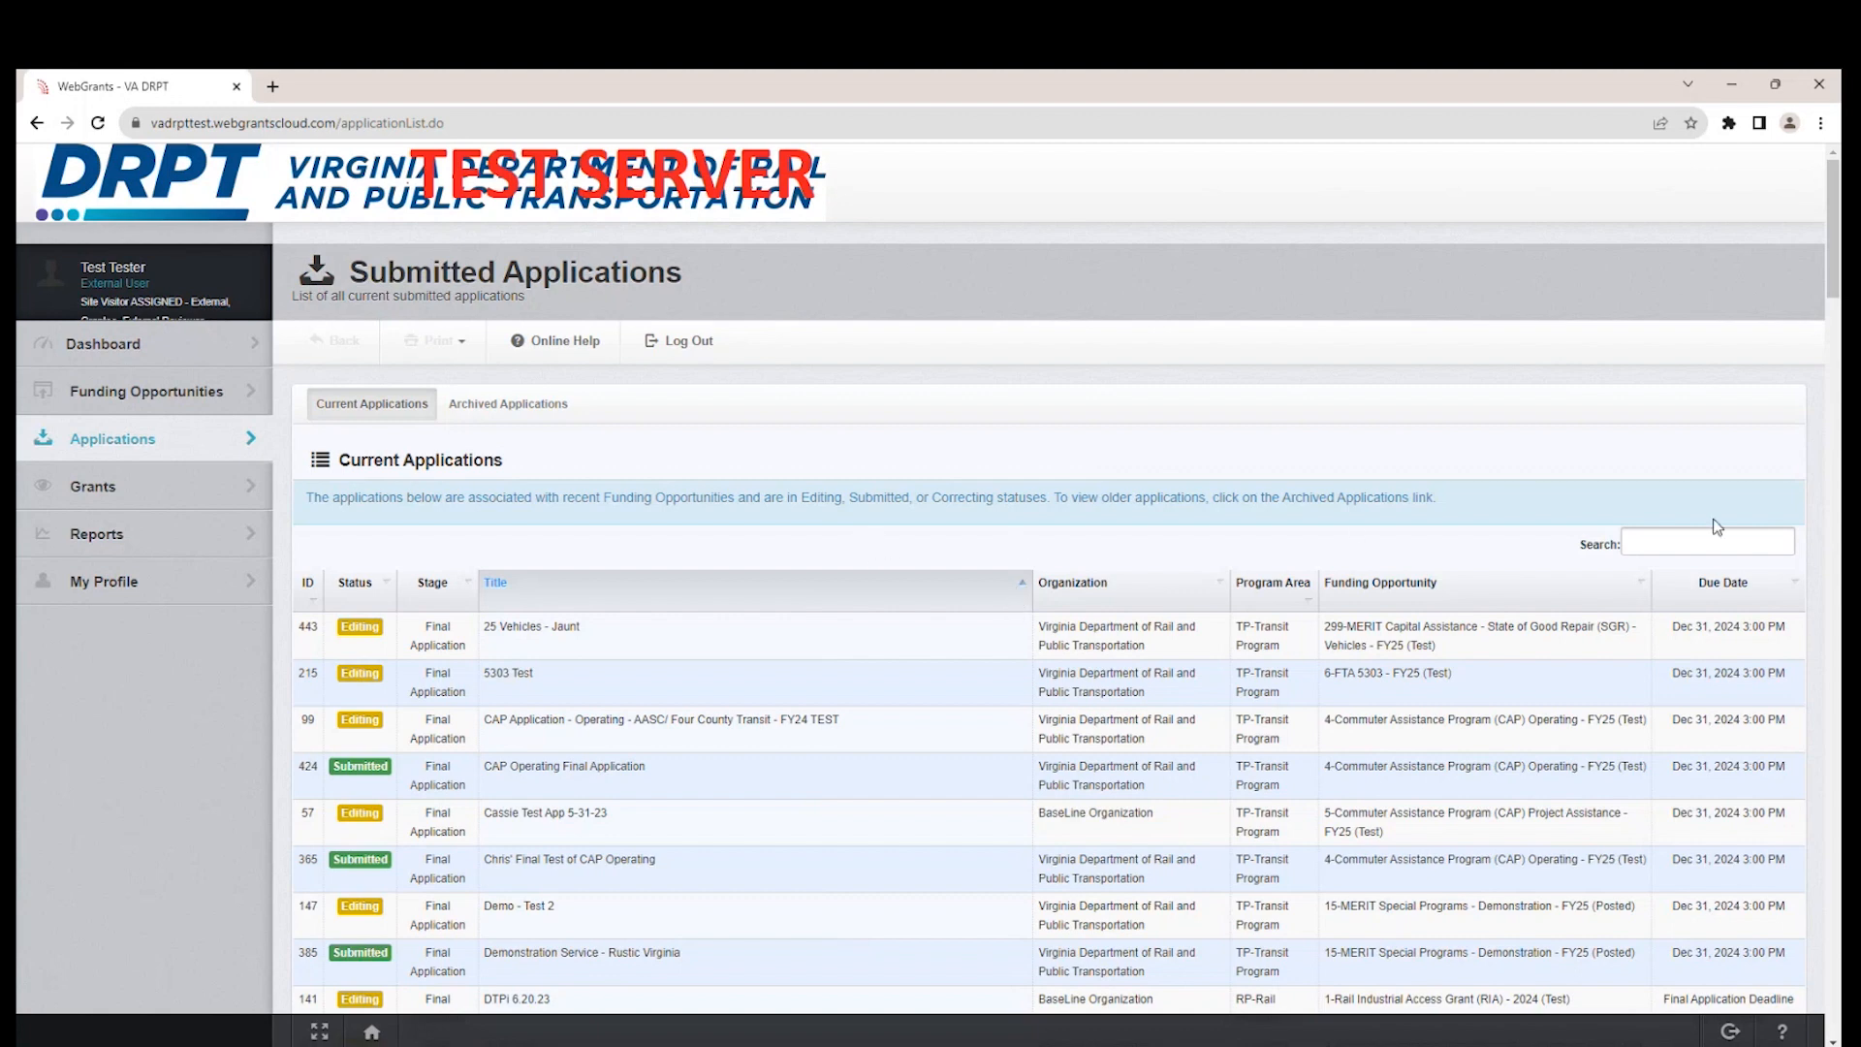
pyautogui.click(1705, 545)
pyautogui.write('wester')
pyautogui.press('BackSpace')
pyautogui.press('BackSpace')
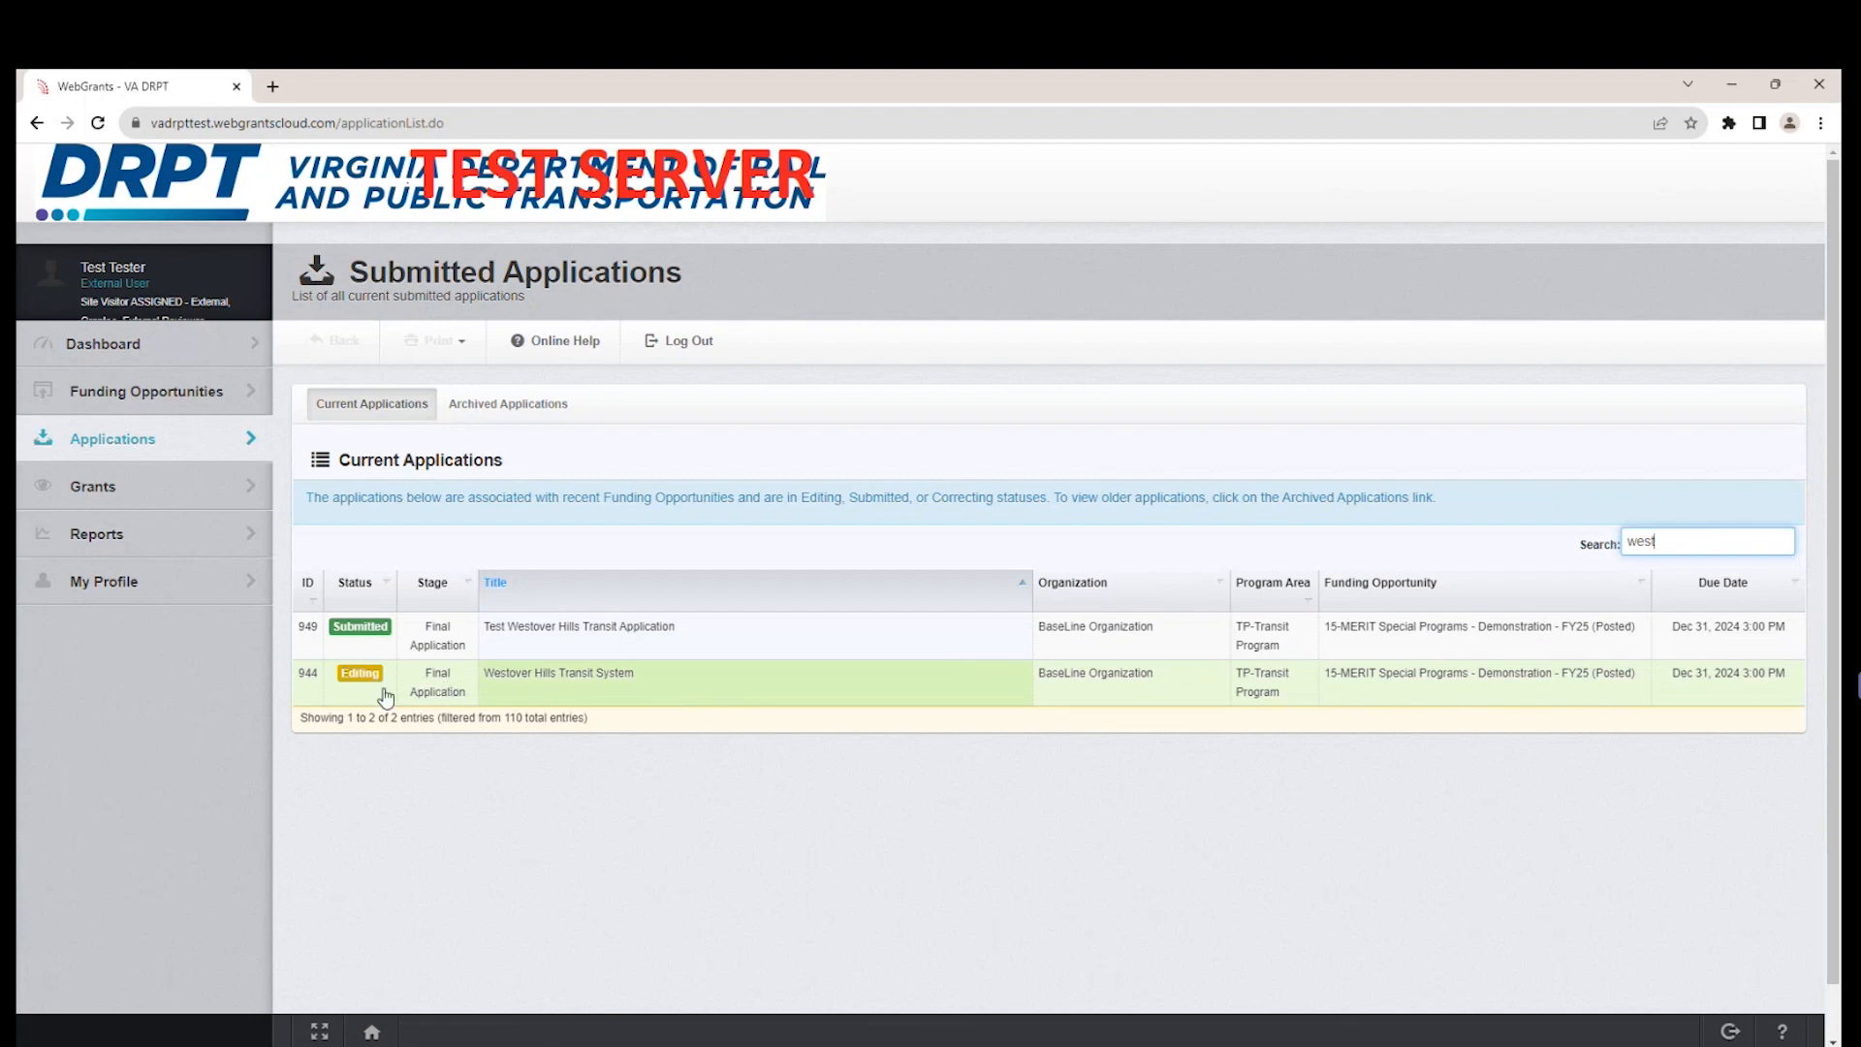
pyautogui.click(635, 698)
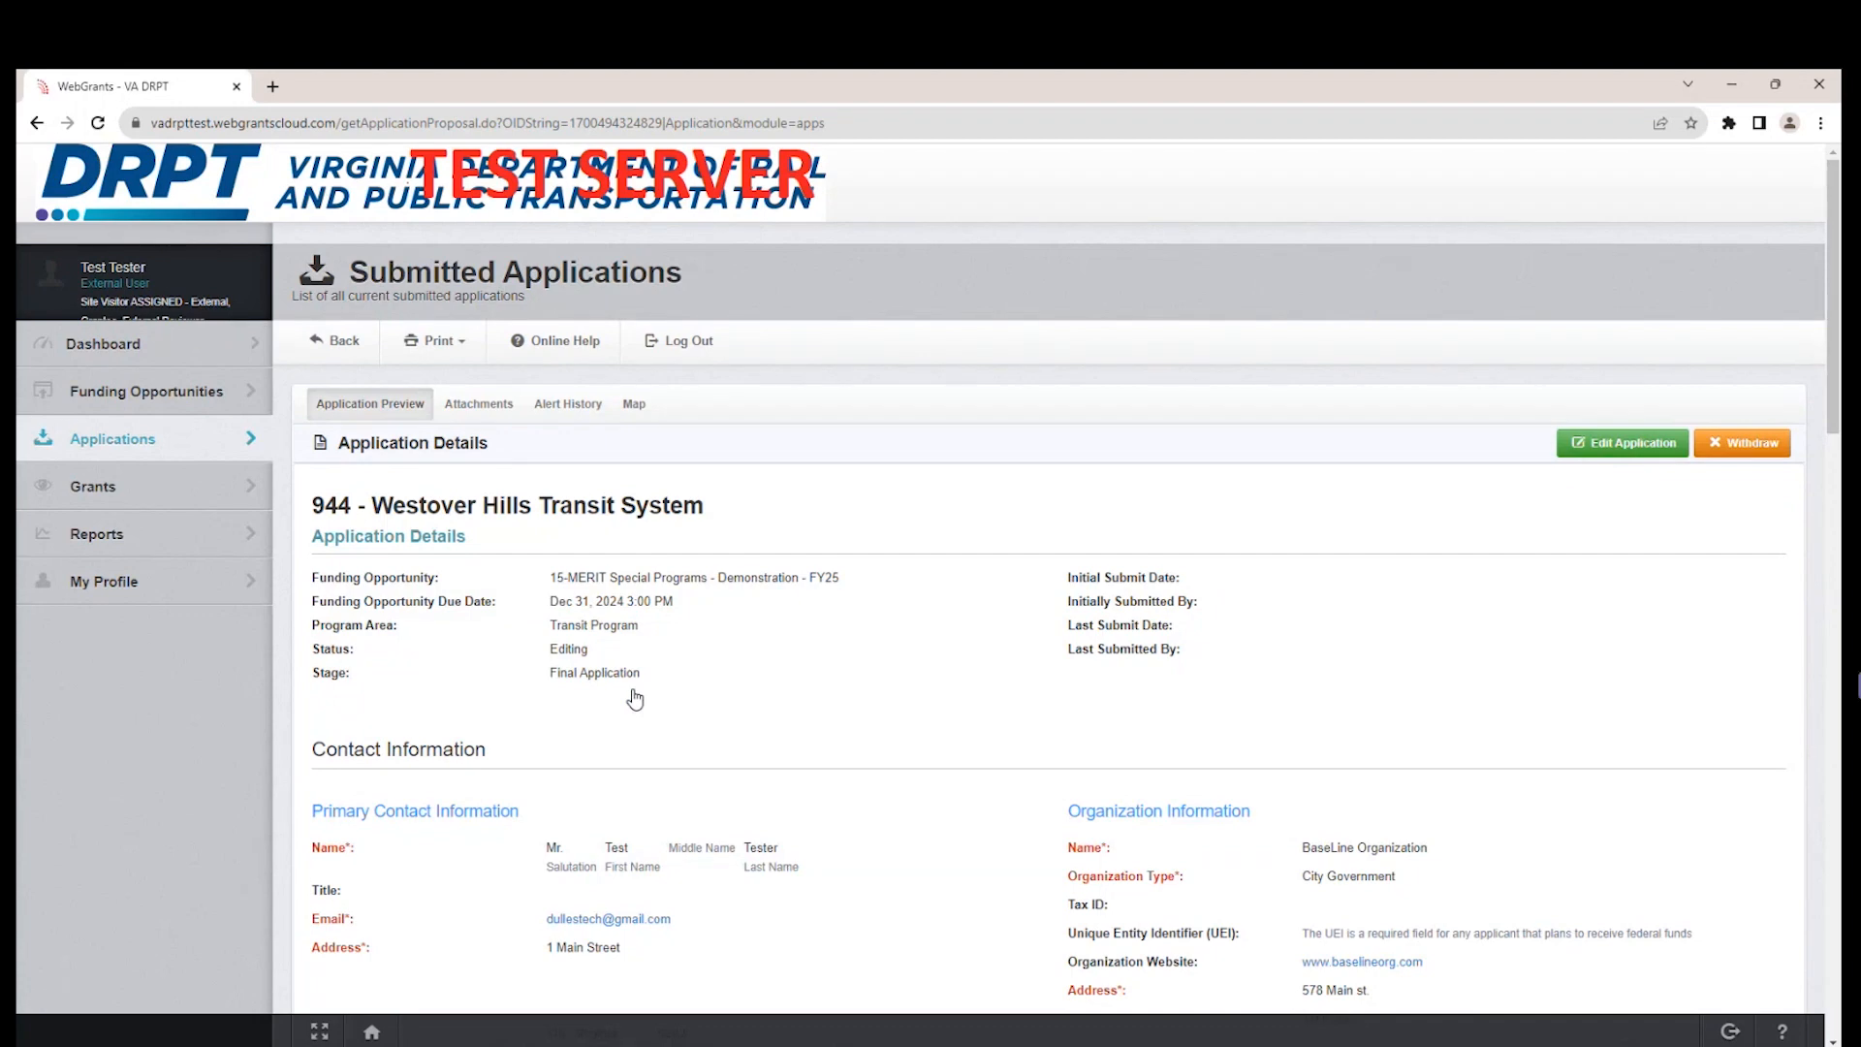
# Open the Westover Hills Transit System application for editing and review its list of components.
pyautogui.click(1628, 455)
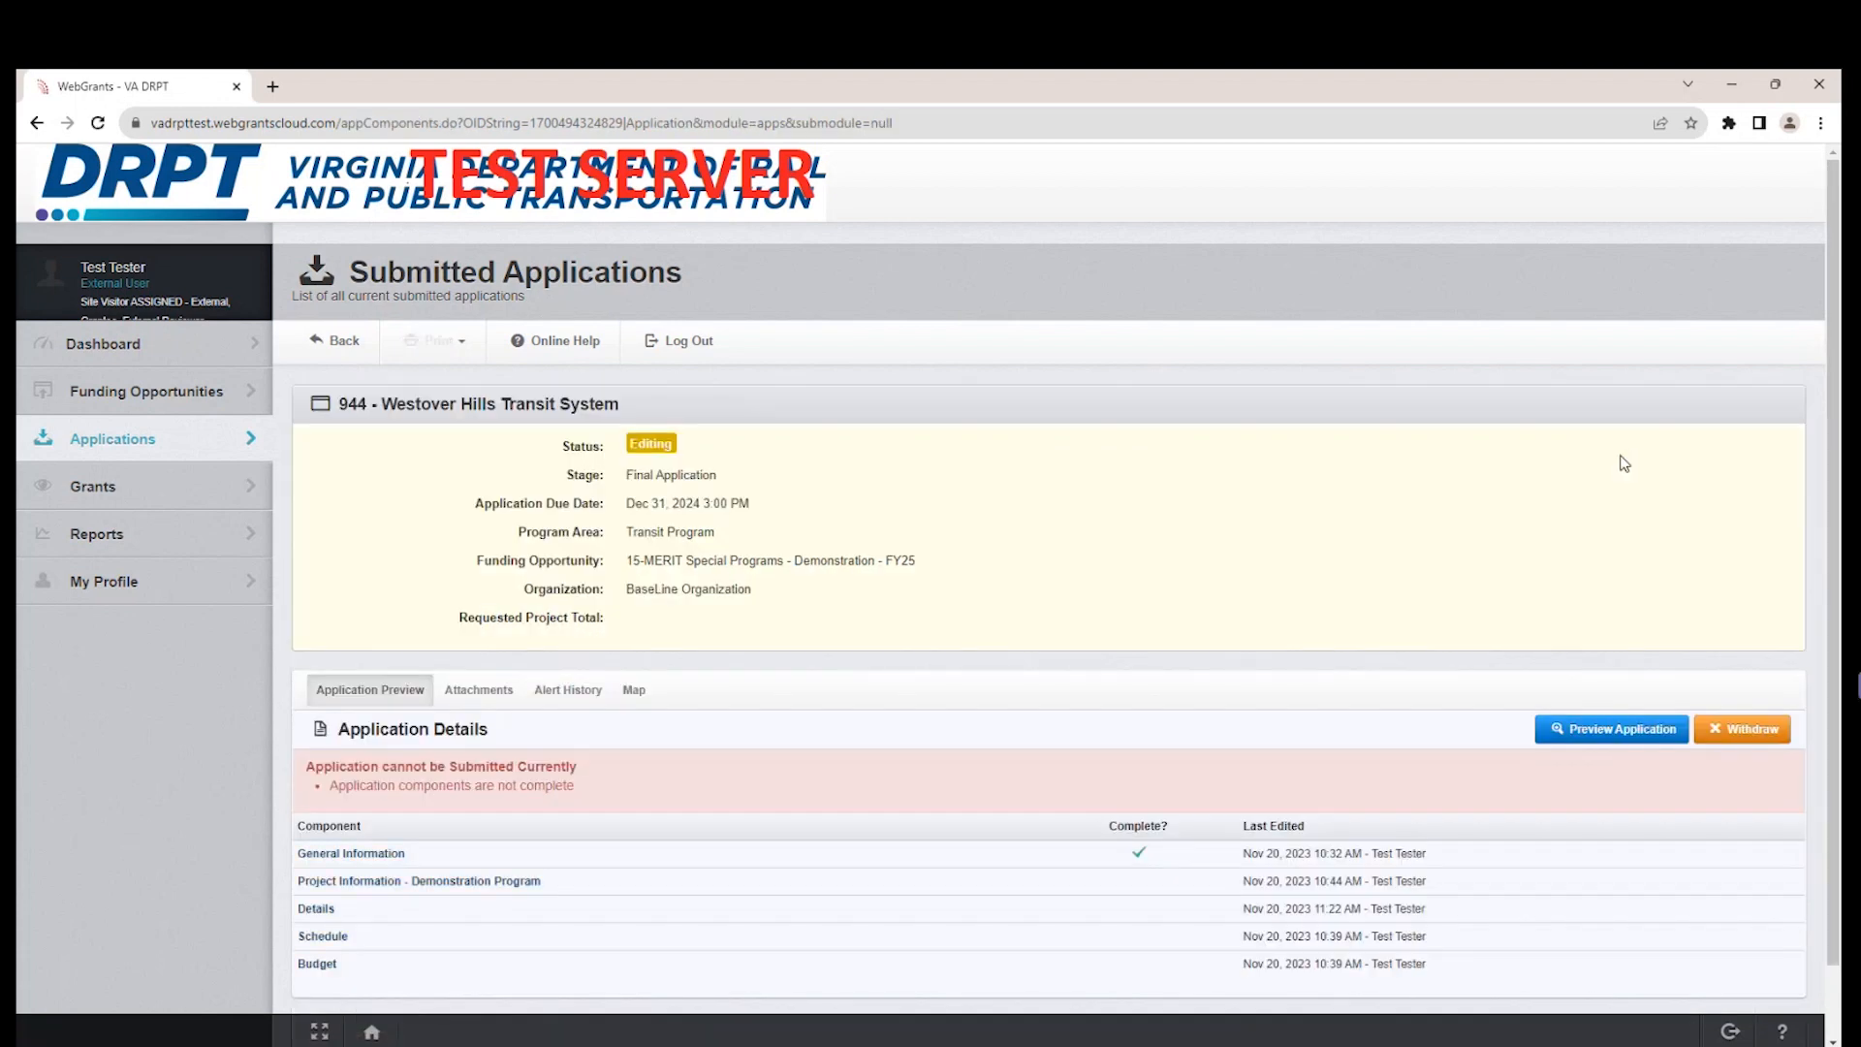
pyautogui.scroll(-1, 775, 853)
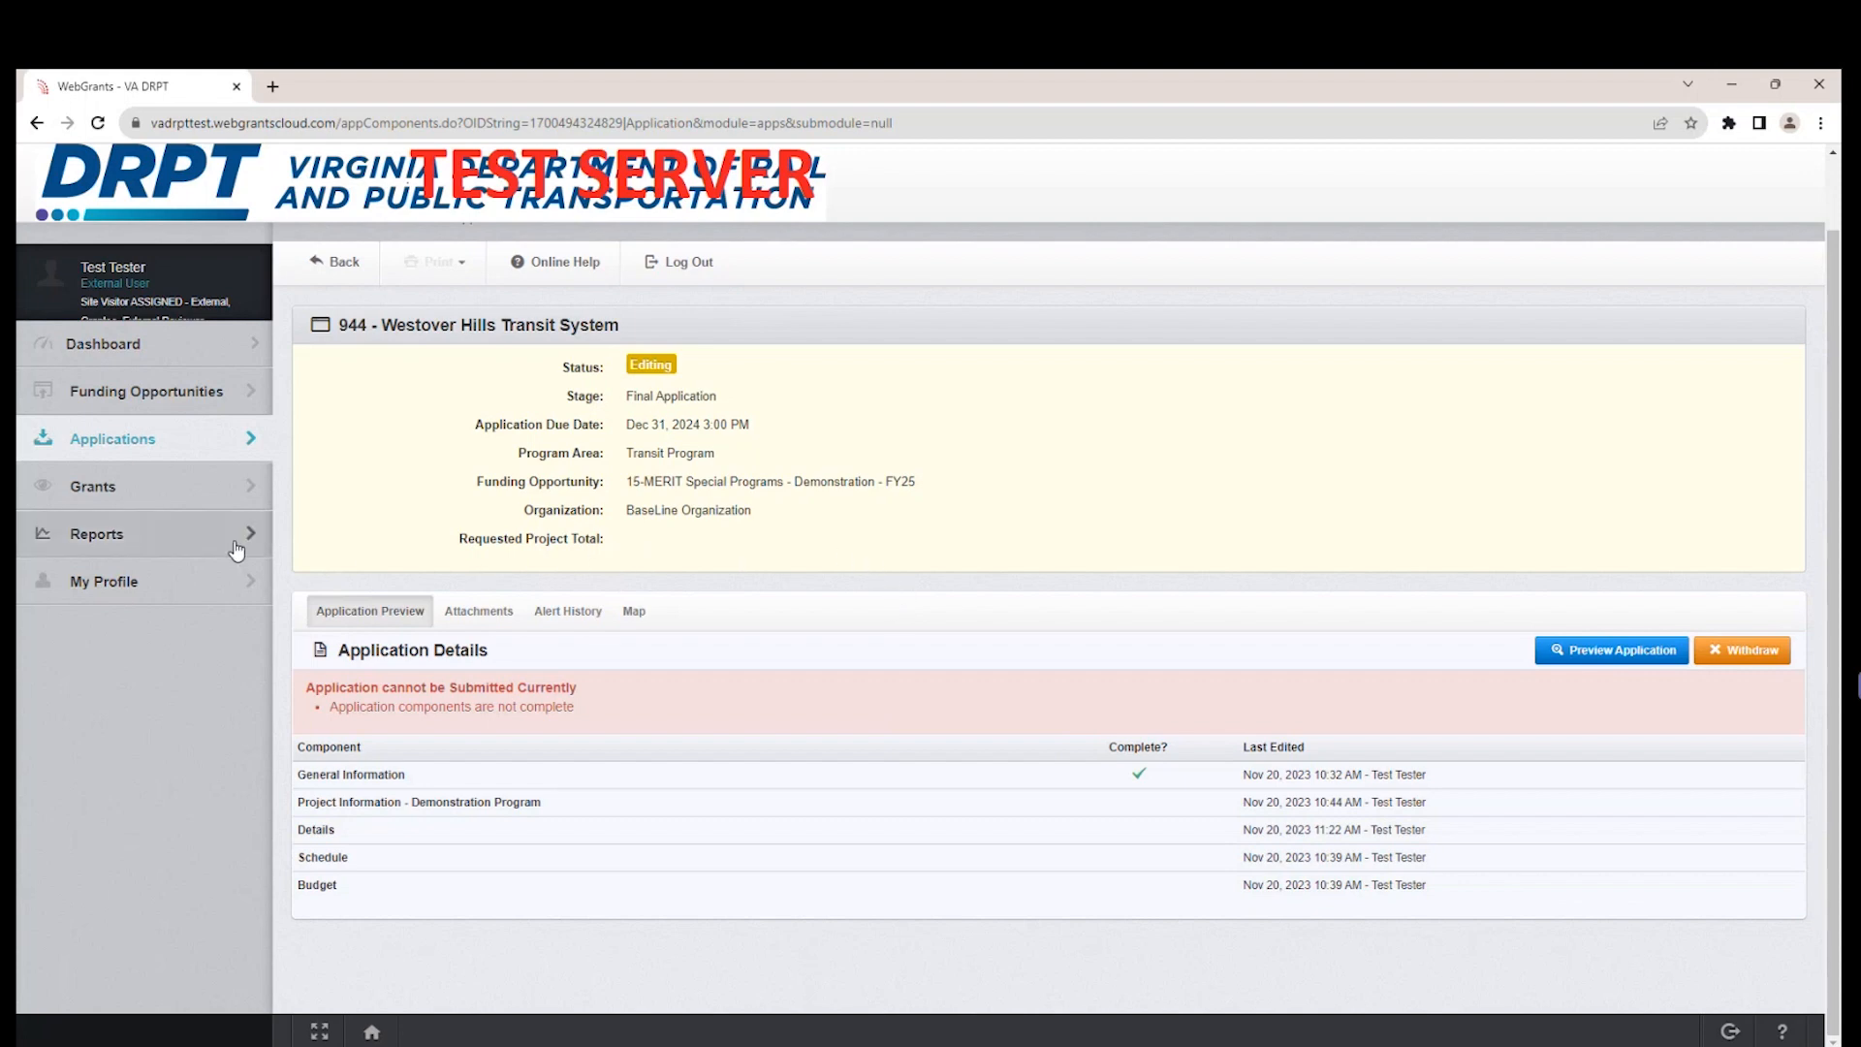
# Sort the posted funding opportunities by title, open MERIT Special Programs - Demonstration - FY25, and open its Westover Hills Transit System application for editing.
pyautogui.click(232, 398)
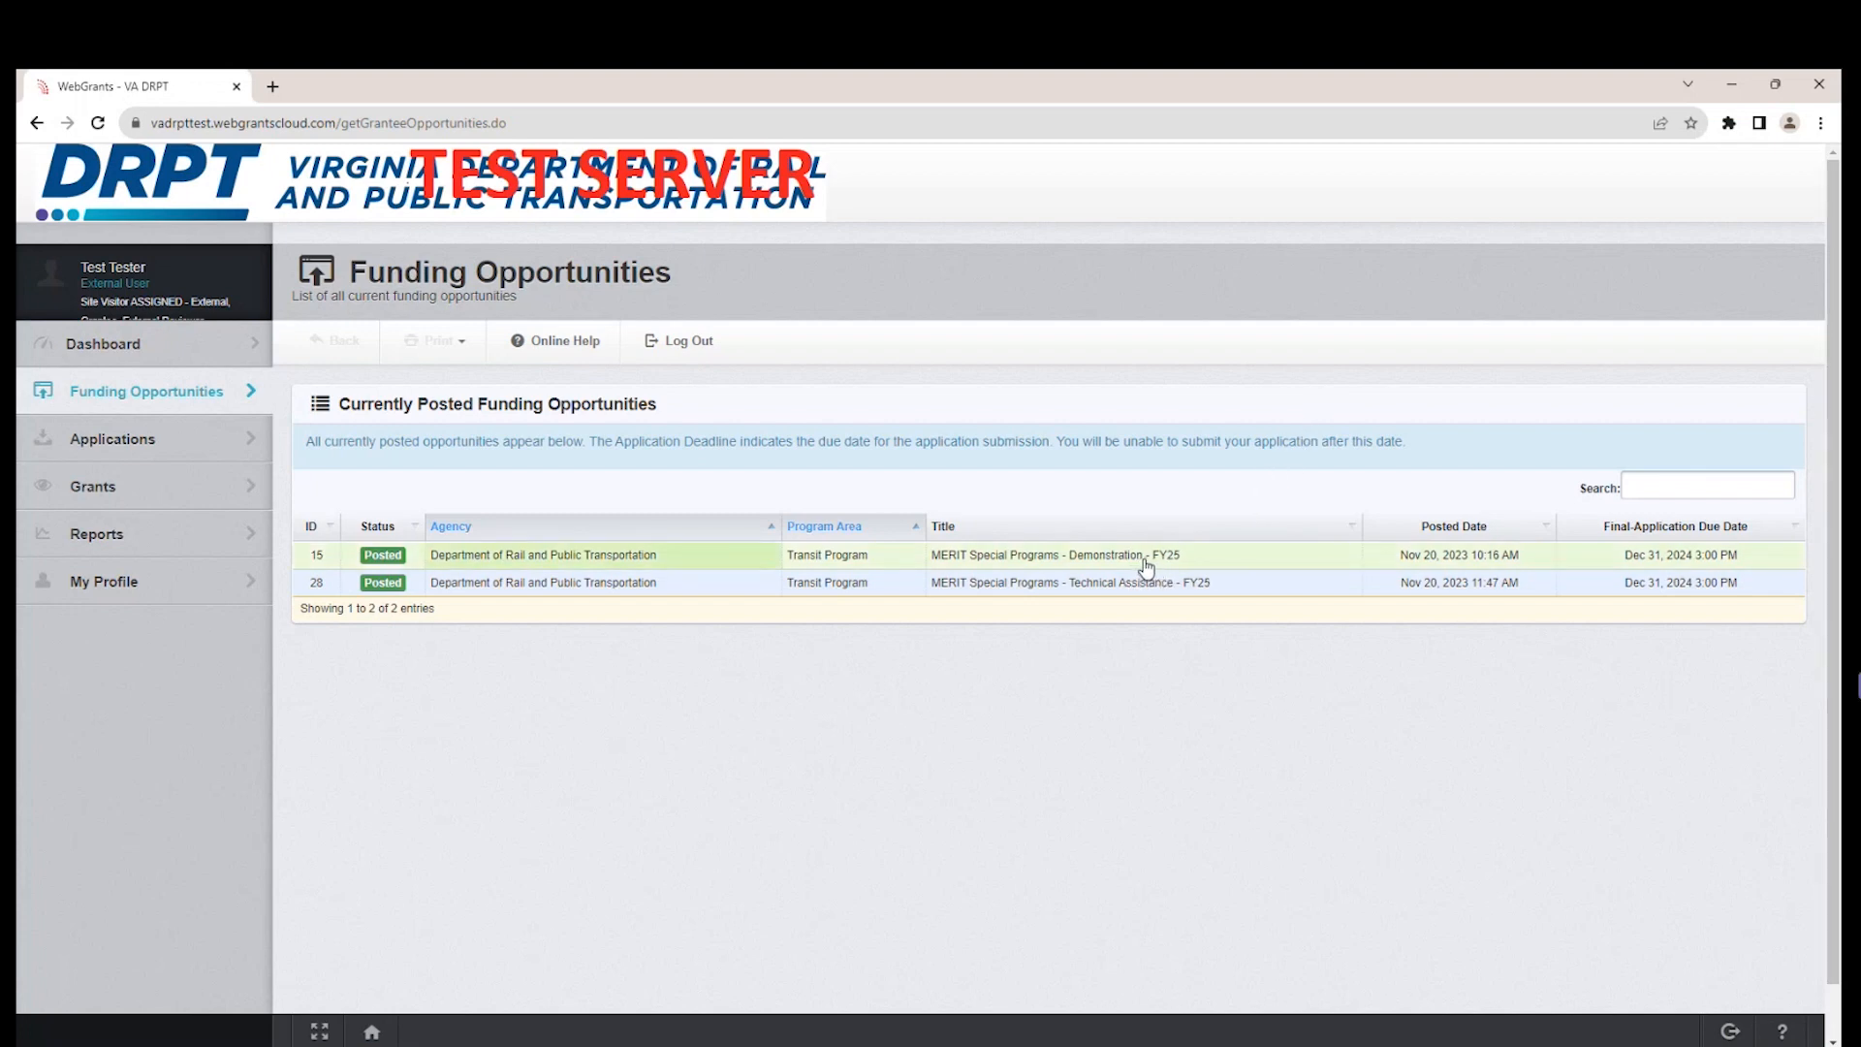
pyautogui.click(1702, 493)
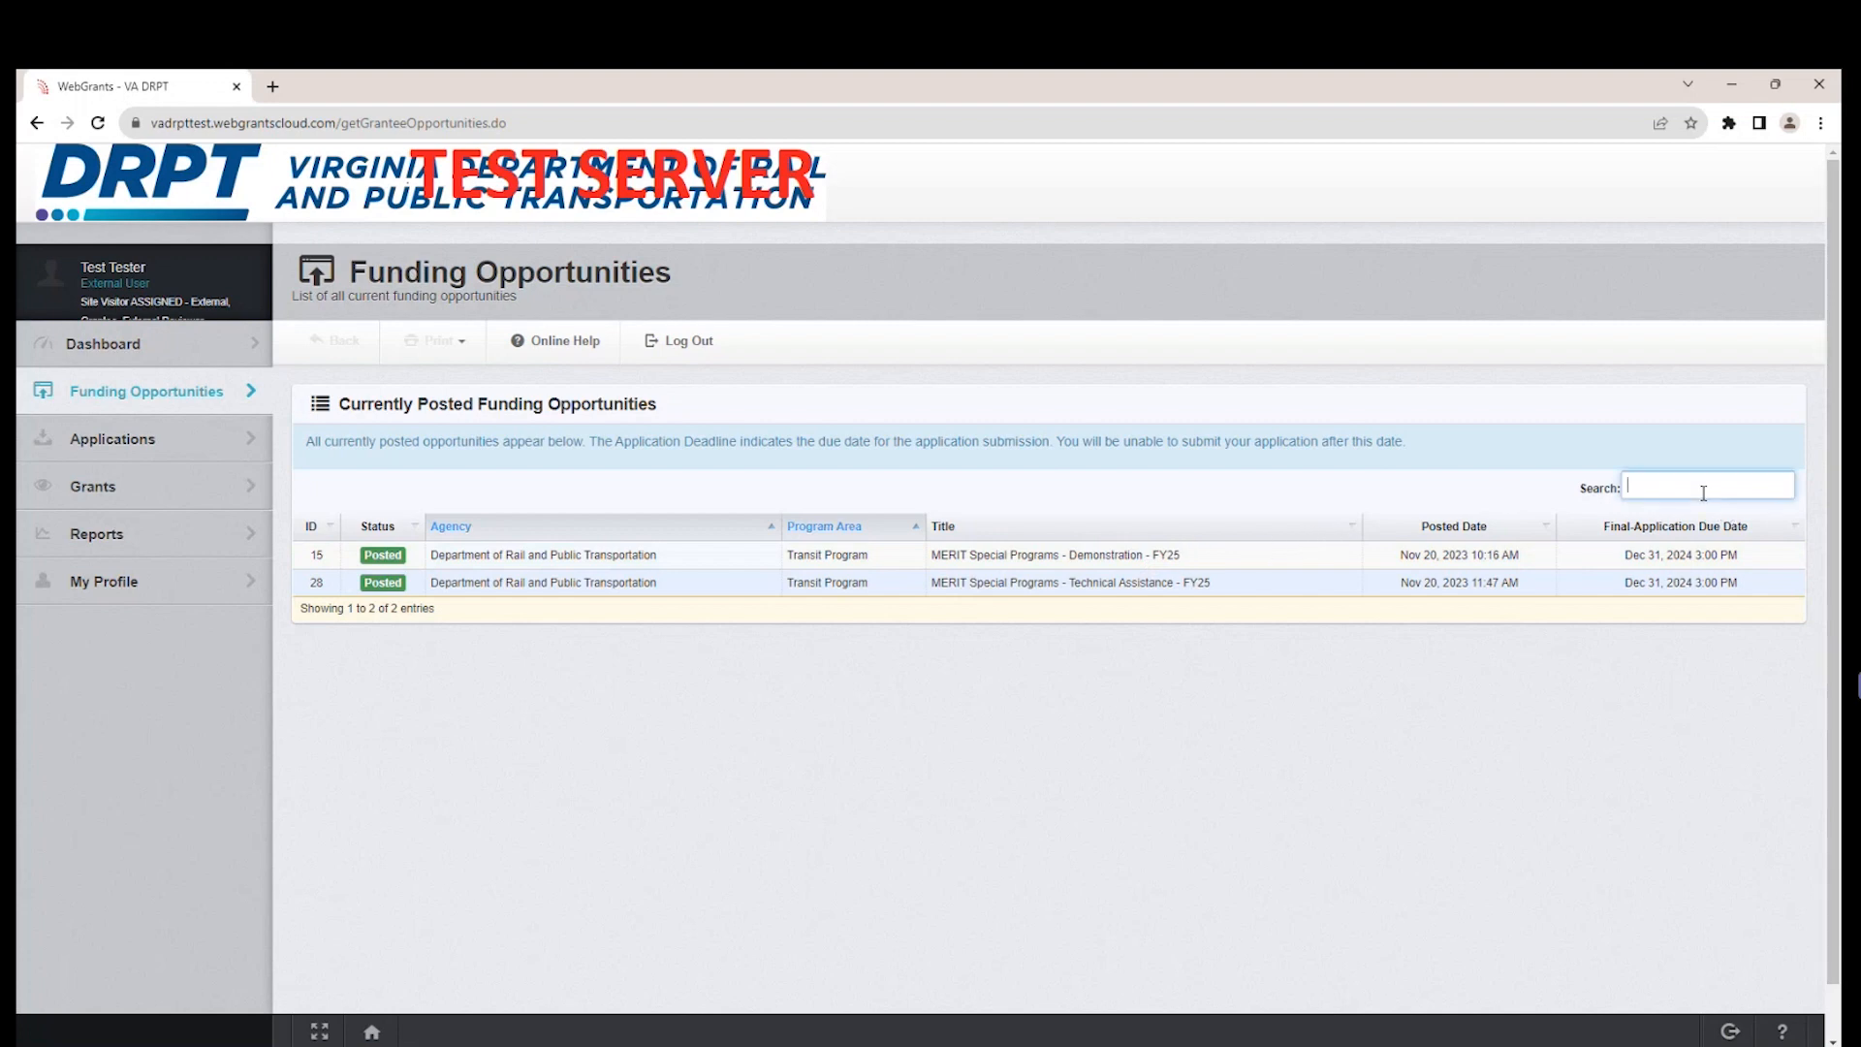
pyautogui.click(1333, 529)
pyautogui.click(1340, 531)
pyautogui.click(1343, 535)
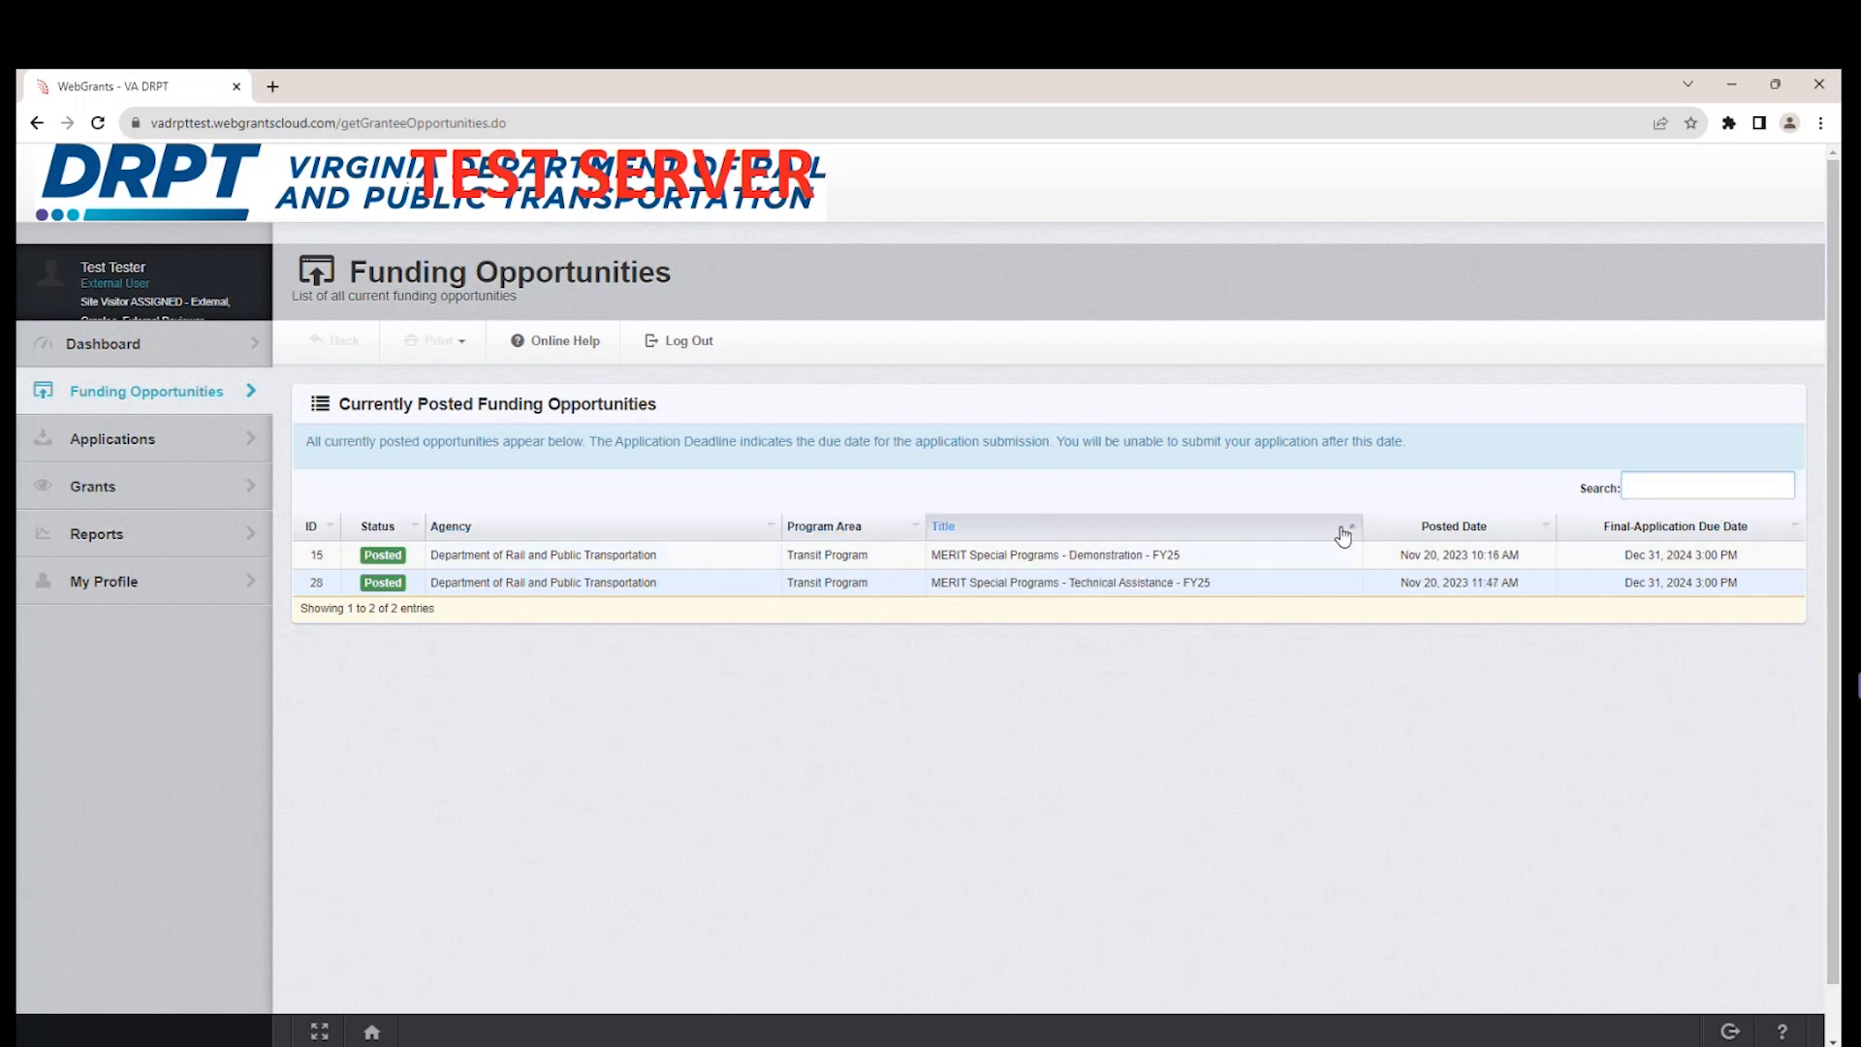
pyautogui.click(1342, 534)
pyautogui.click(1336, 535)
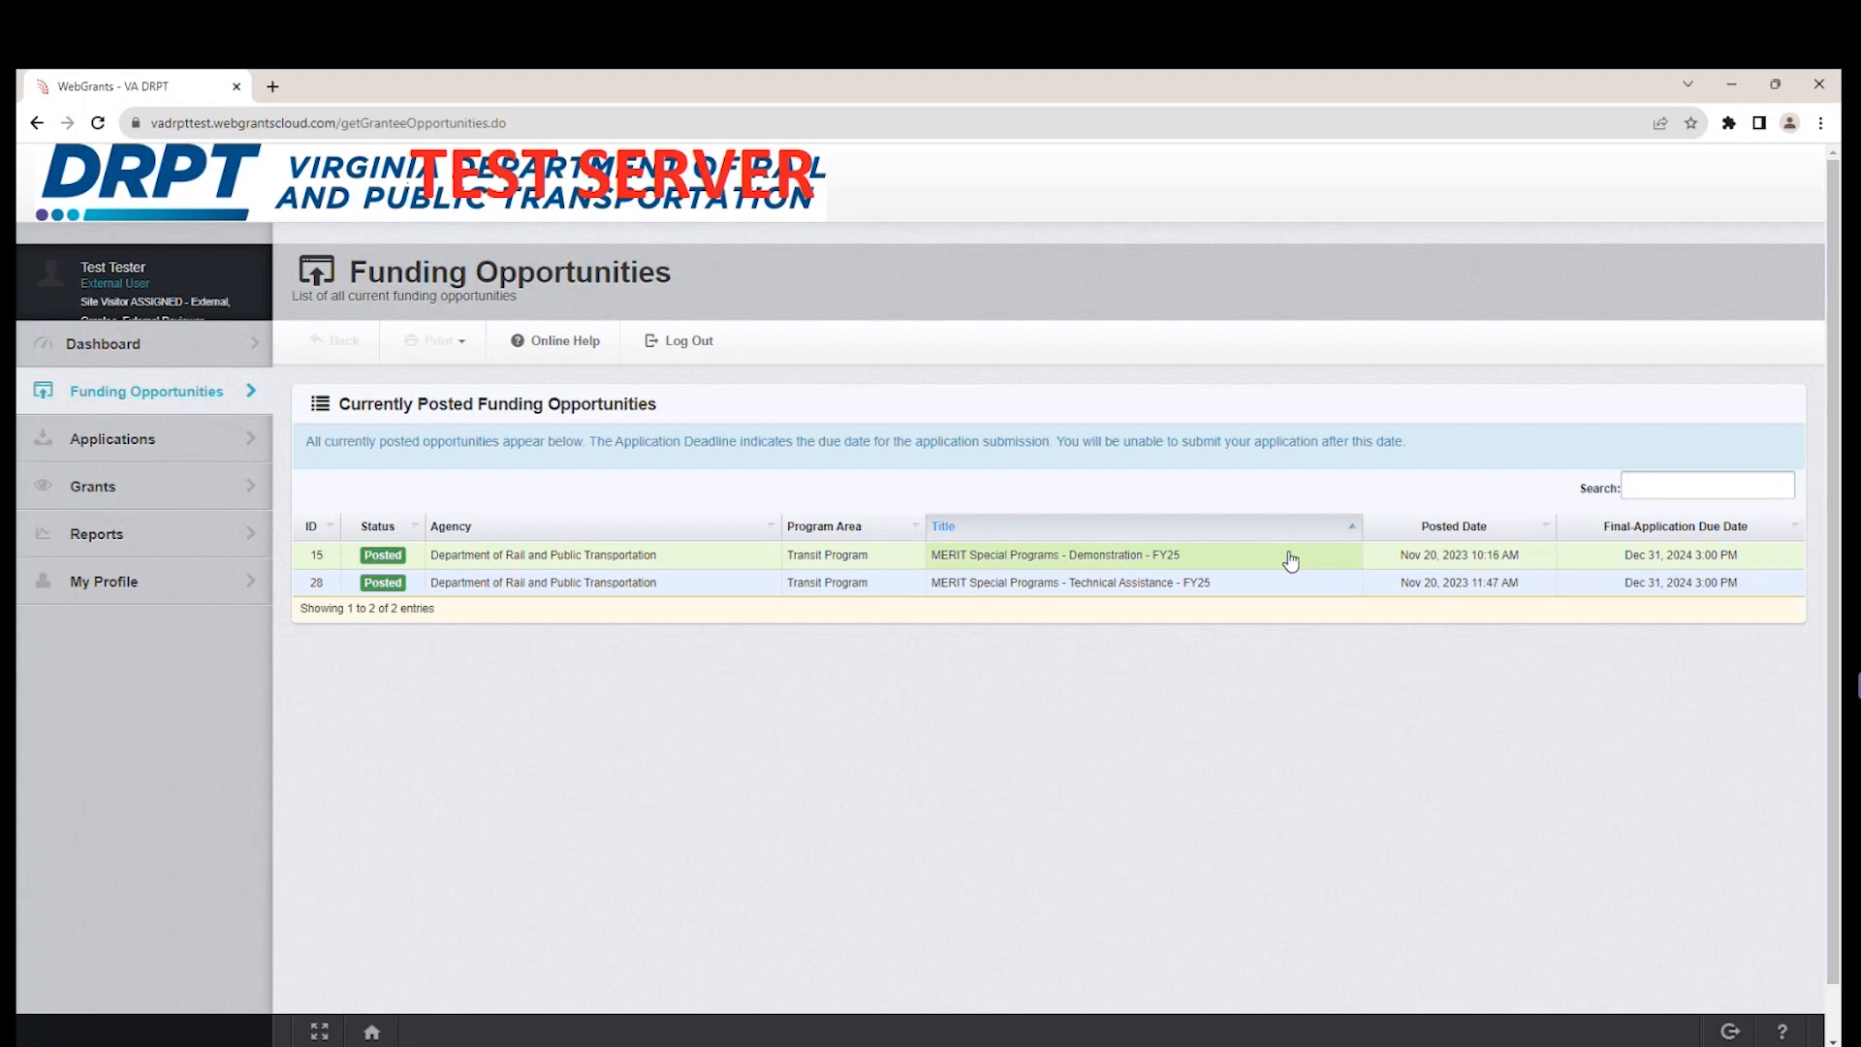
pyautogui.click(1290, 560)
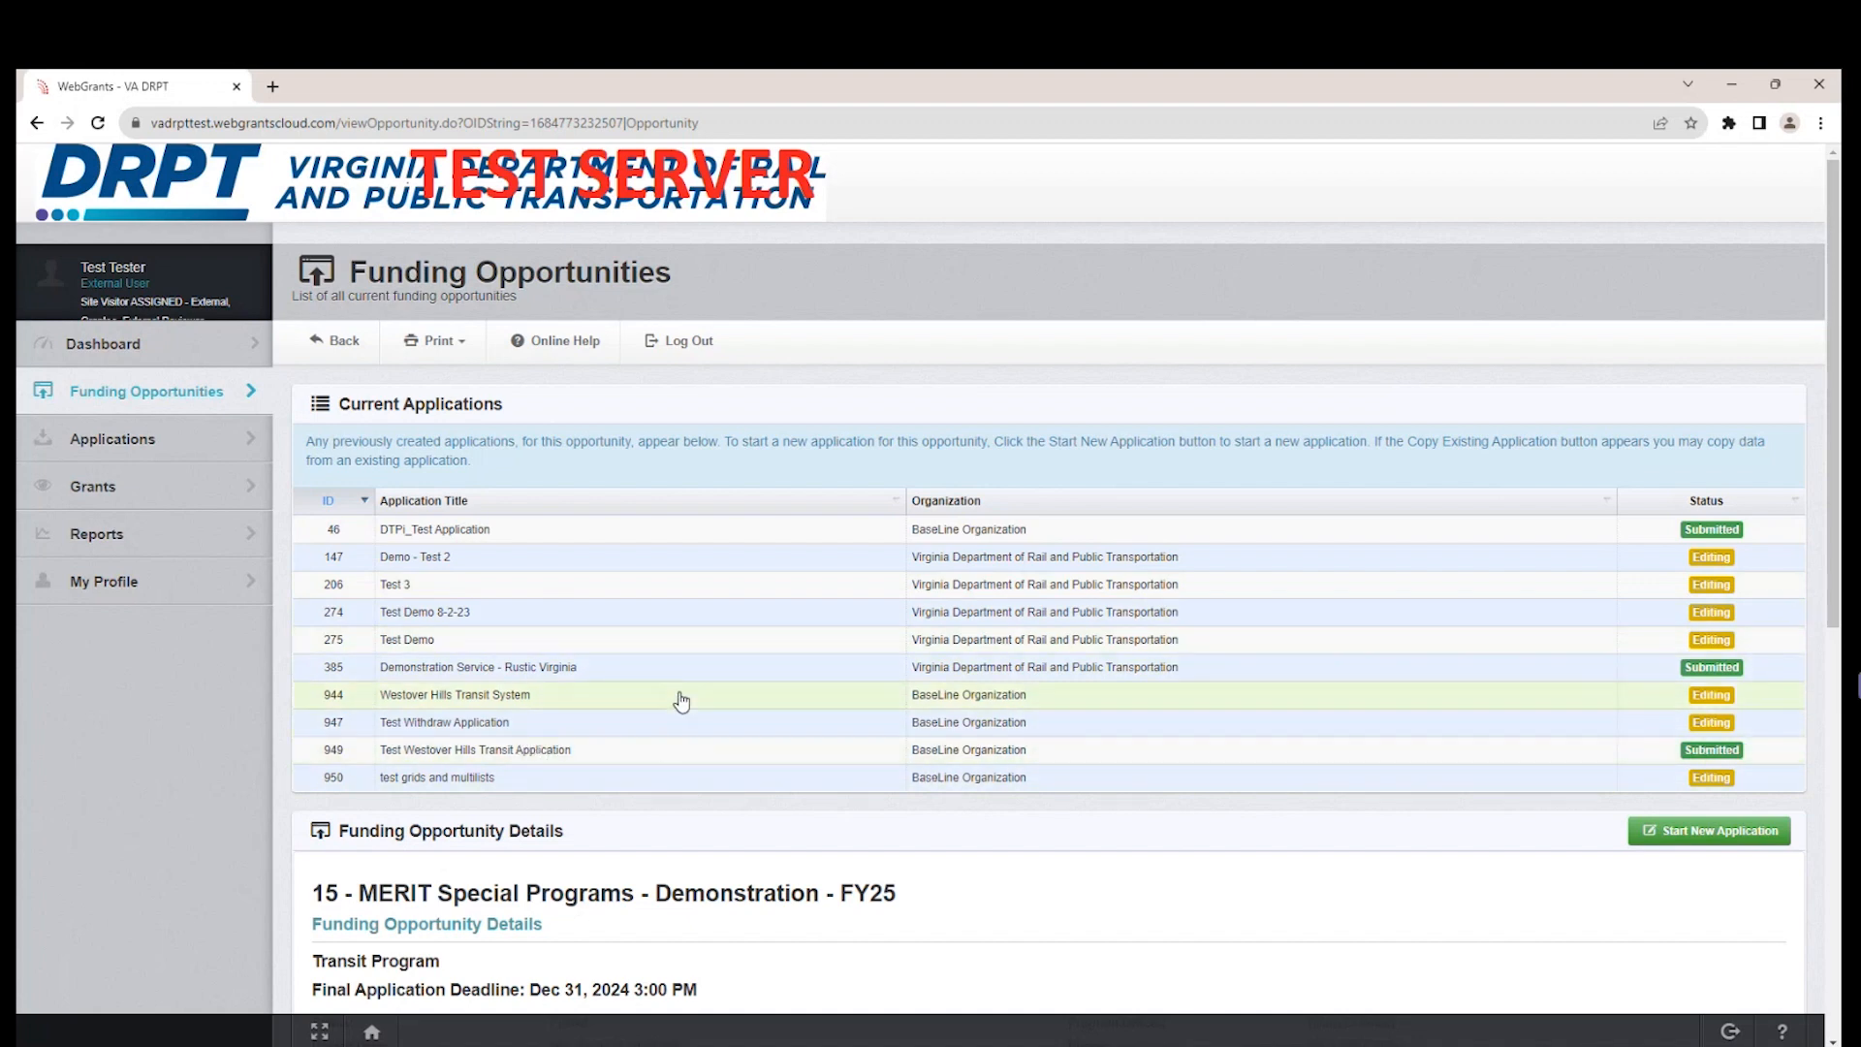
pyautogui.click(1079, 707)
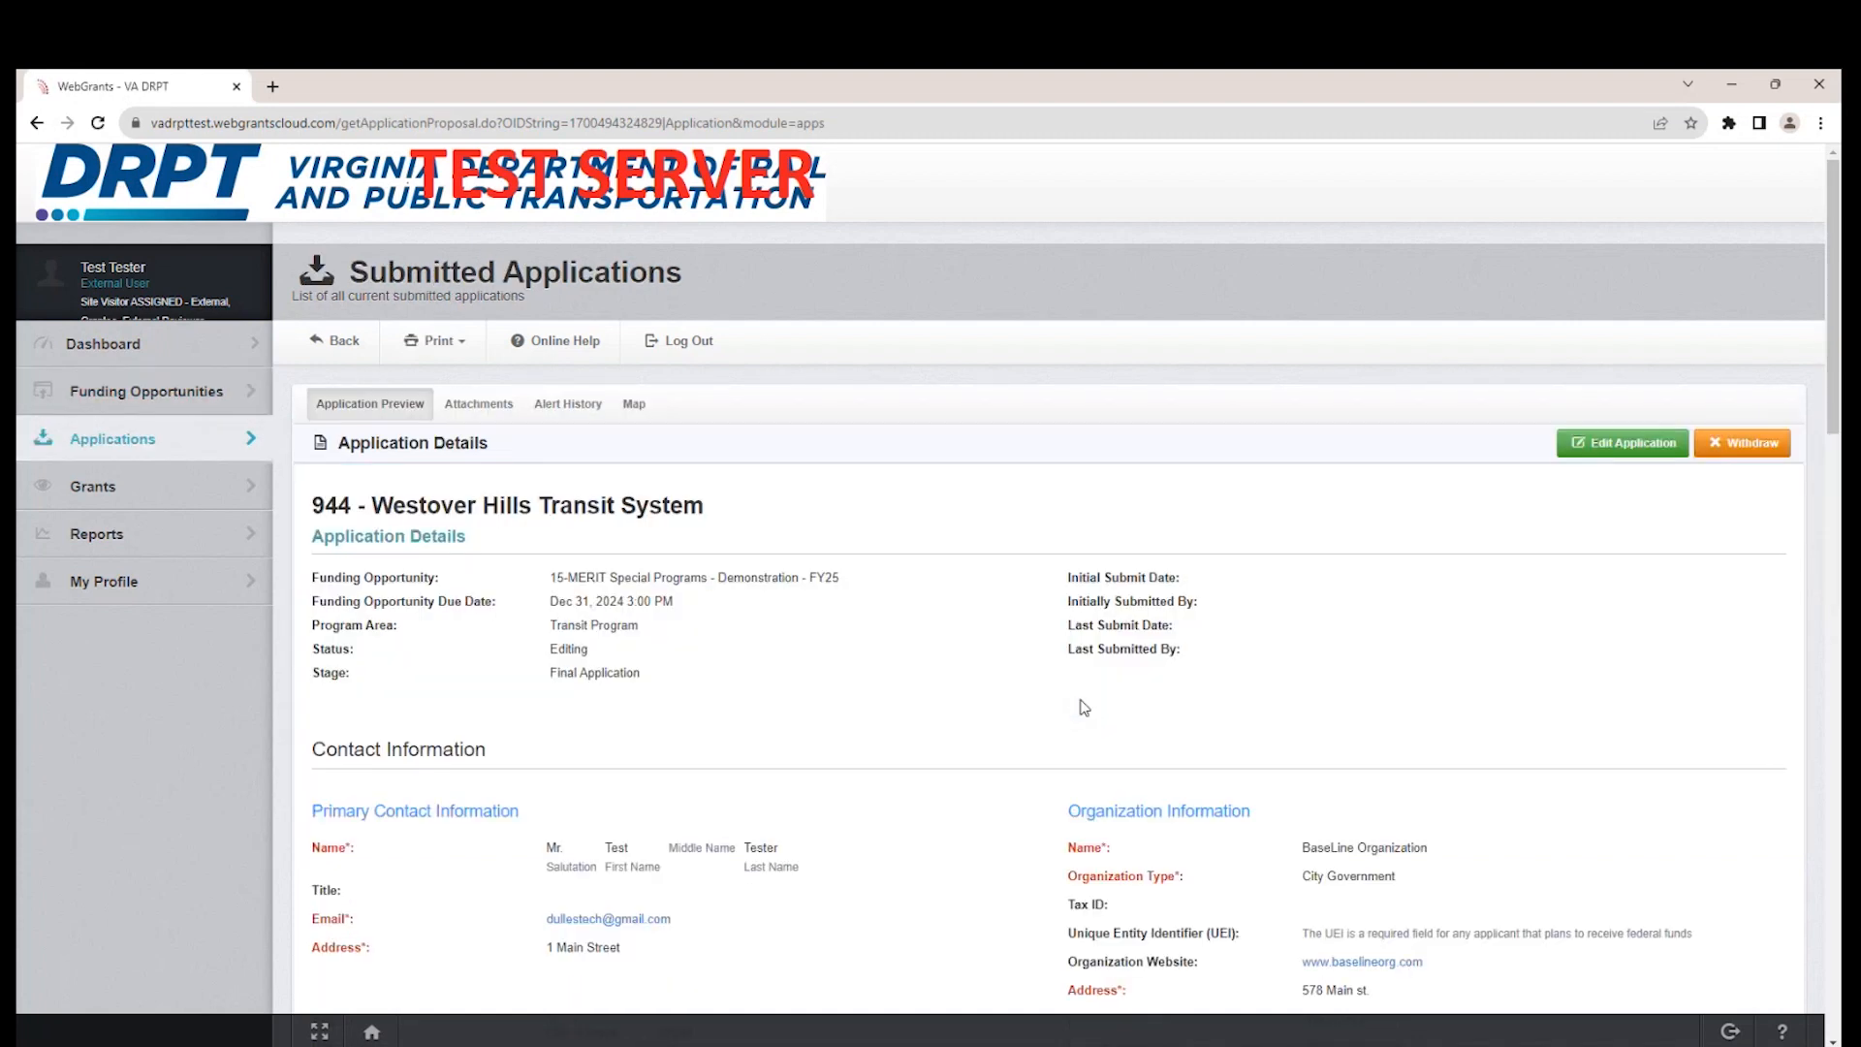
pyautogui.click(1622, 443)
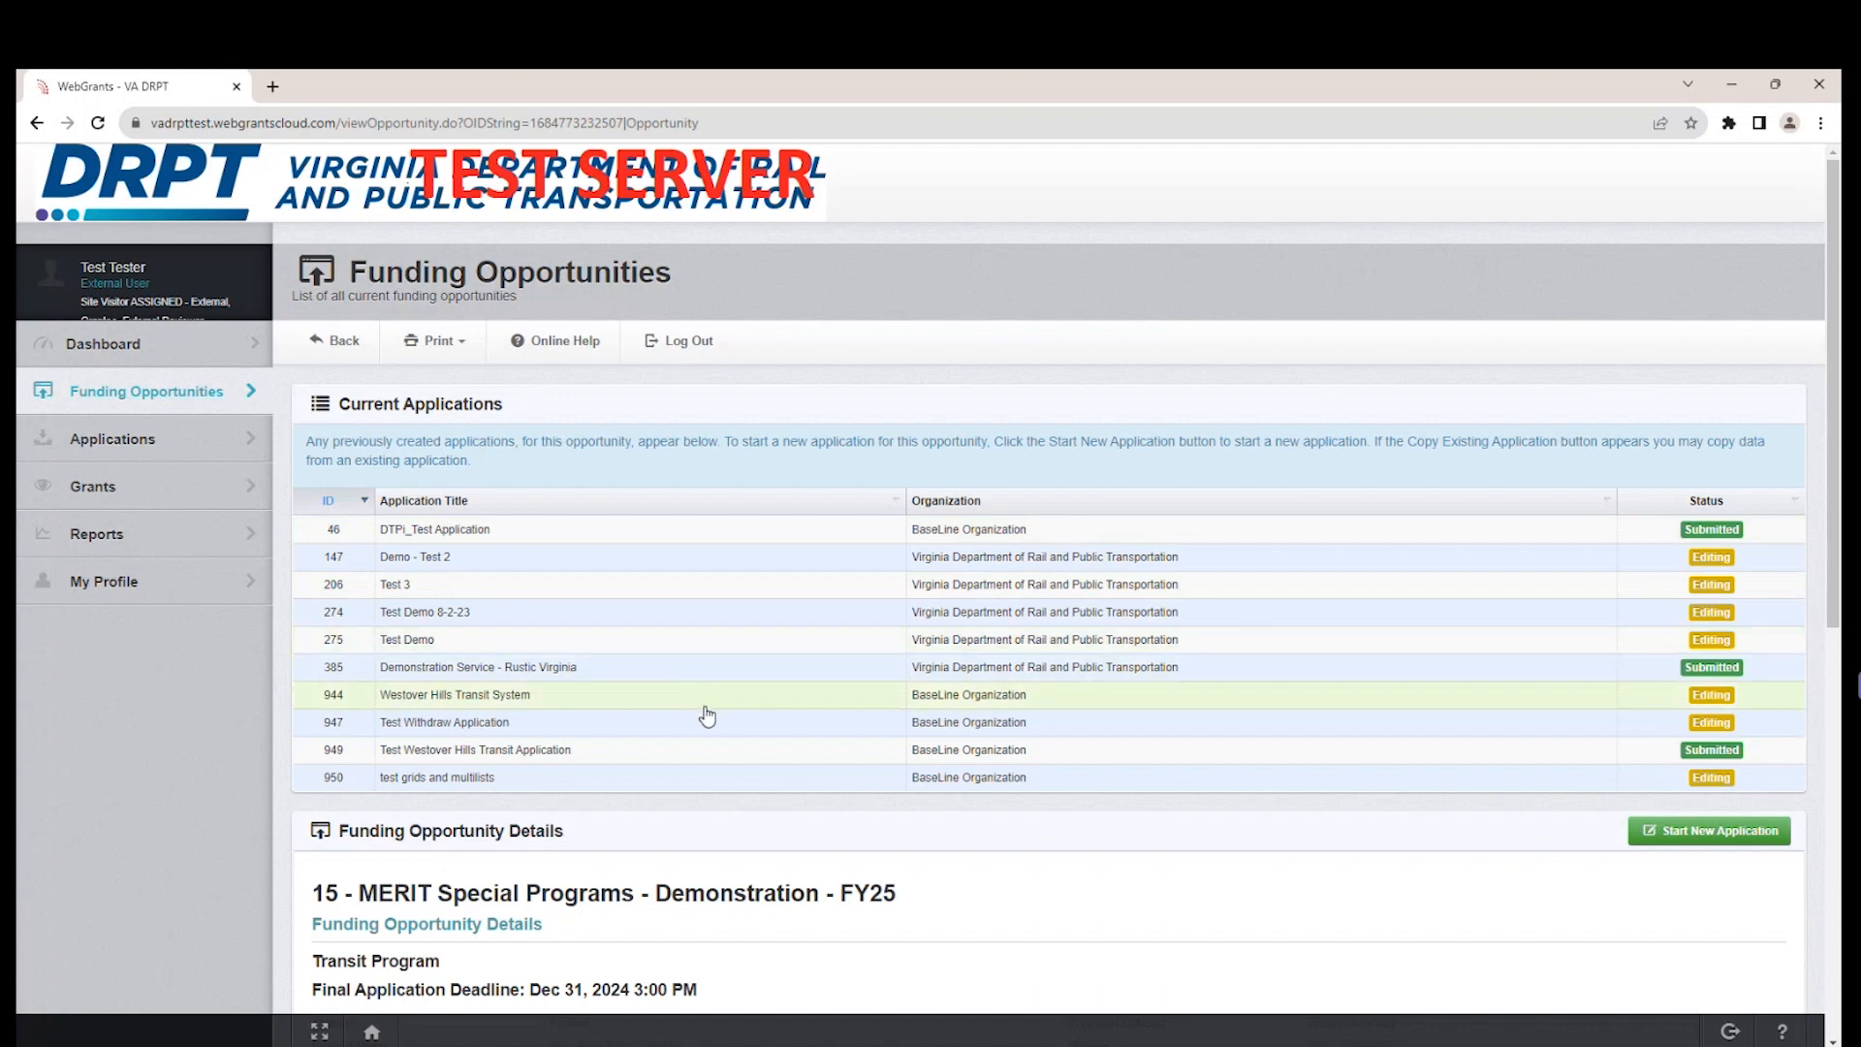
# Withdraw the Test Withdraw Application under the Demonstration FY25 opportunity with the note "Used application as a test, no longer needed".
pyautogui.click(590, 732)
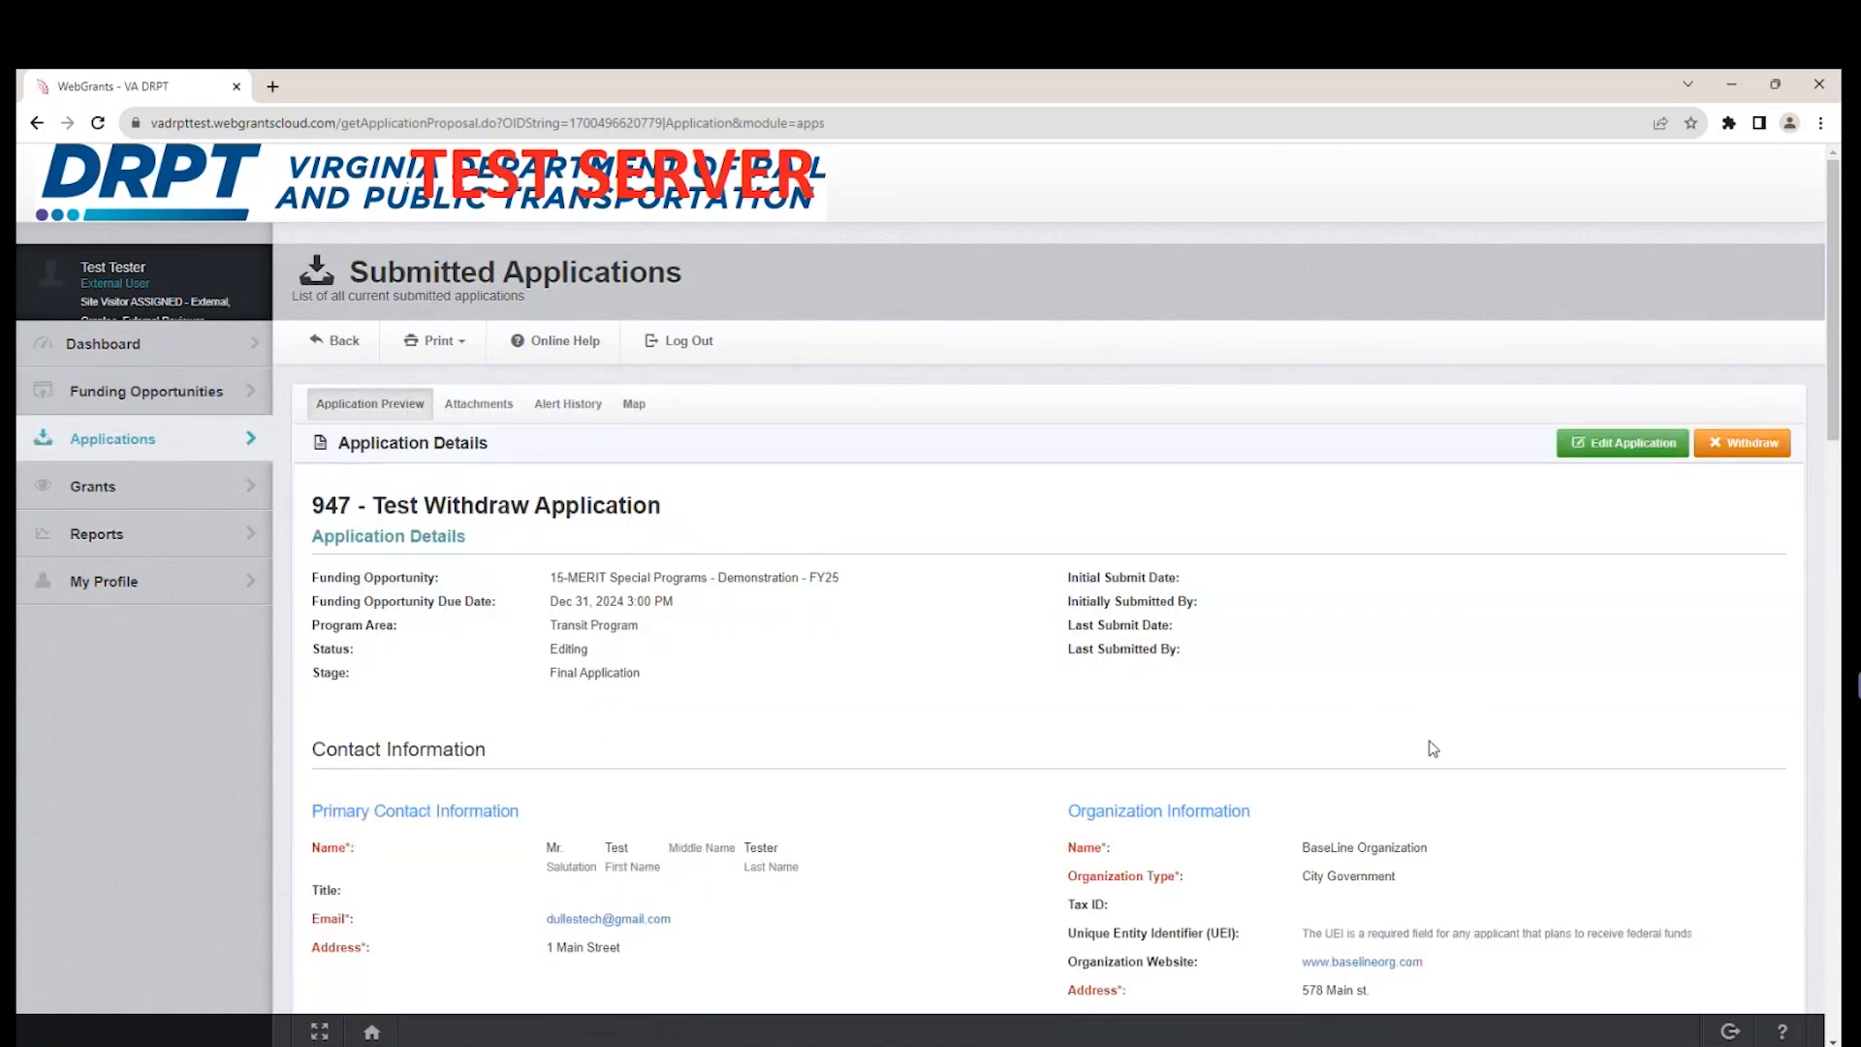
pyautogui.scroll(-2, 1434, 746)
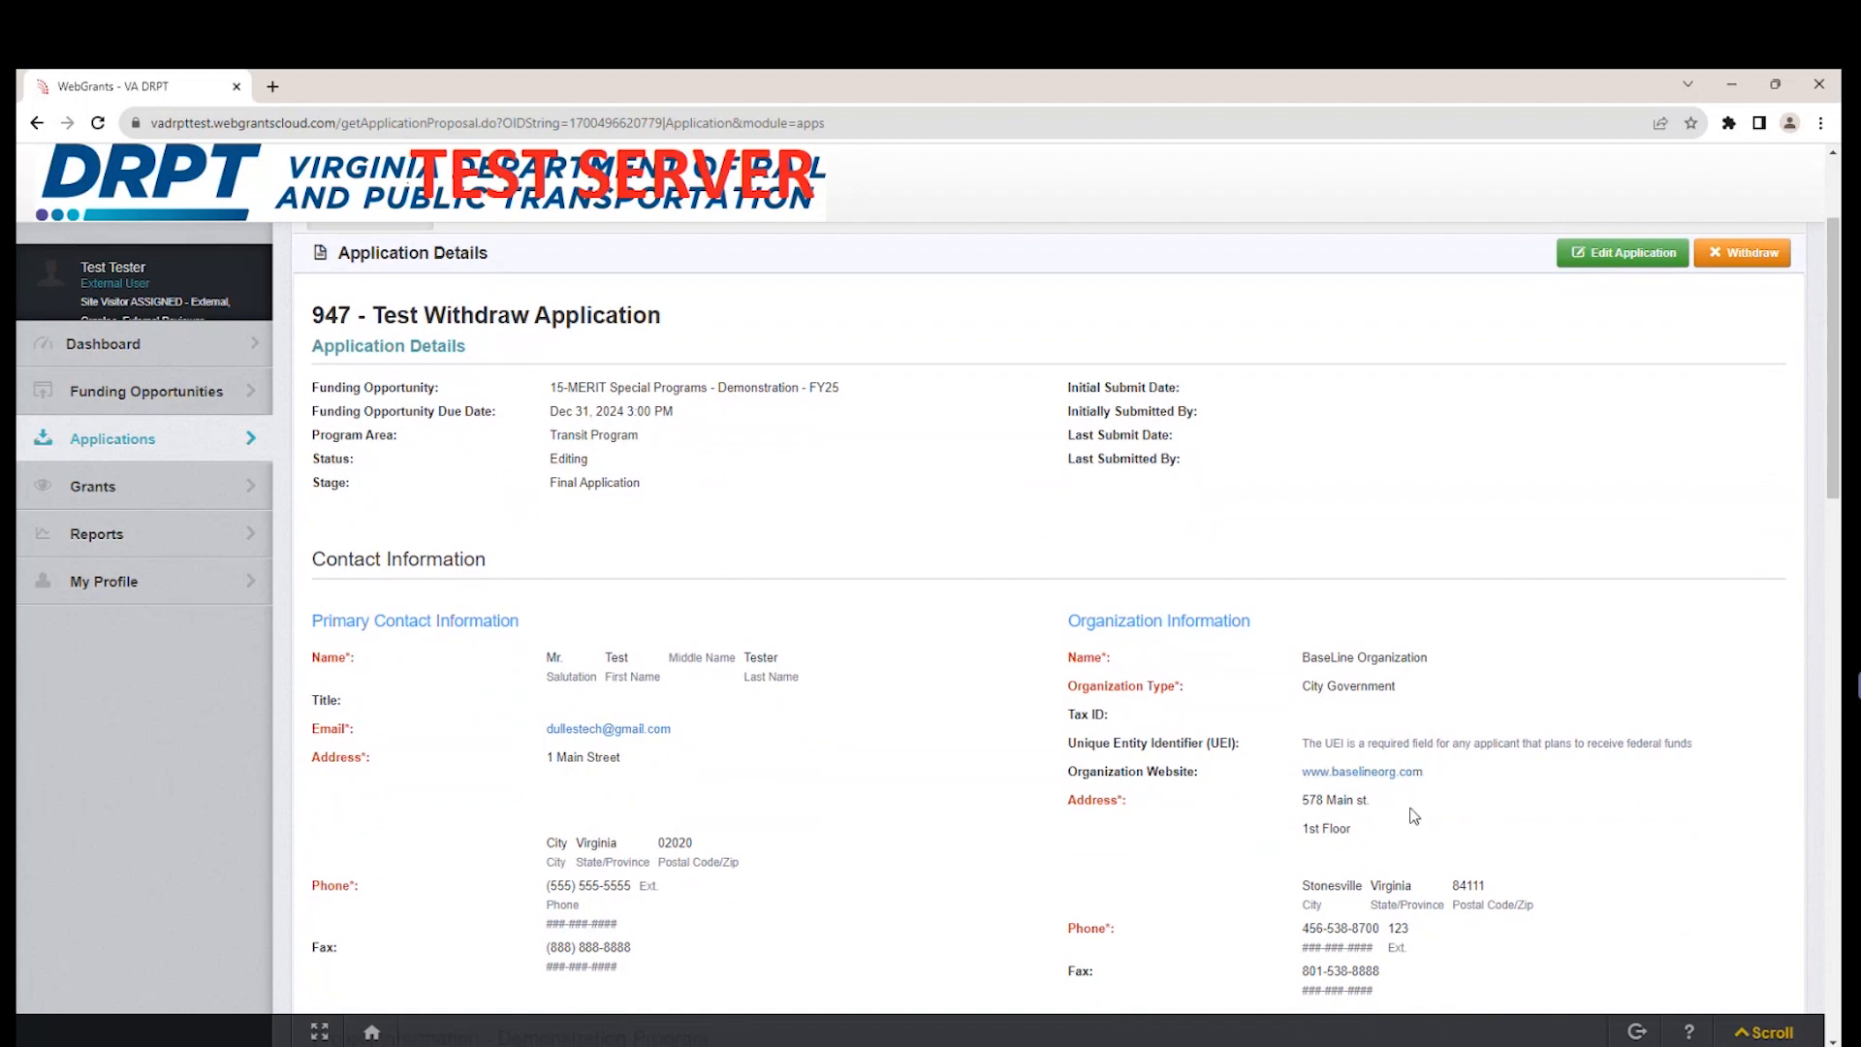
pyautogui.scroll(2, 1454, 835)
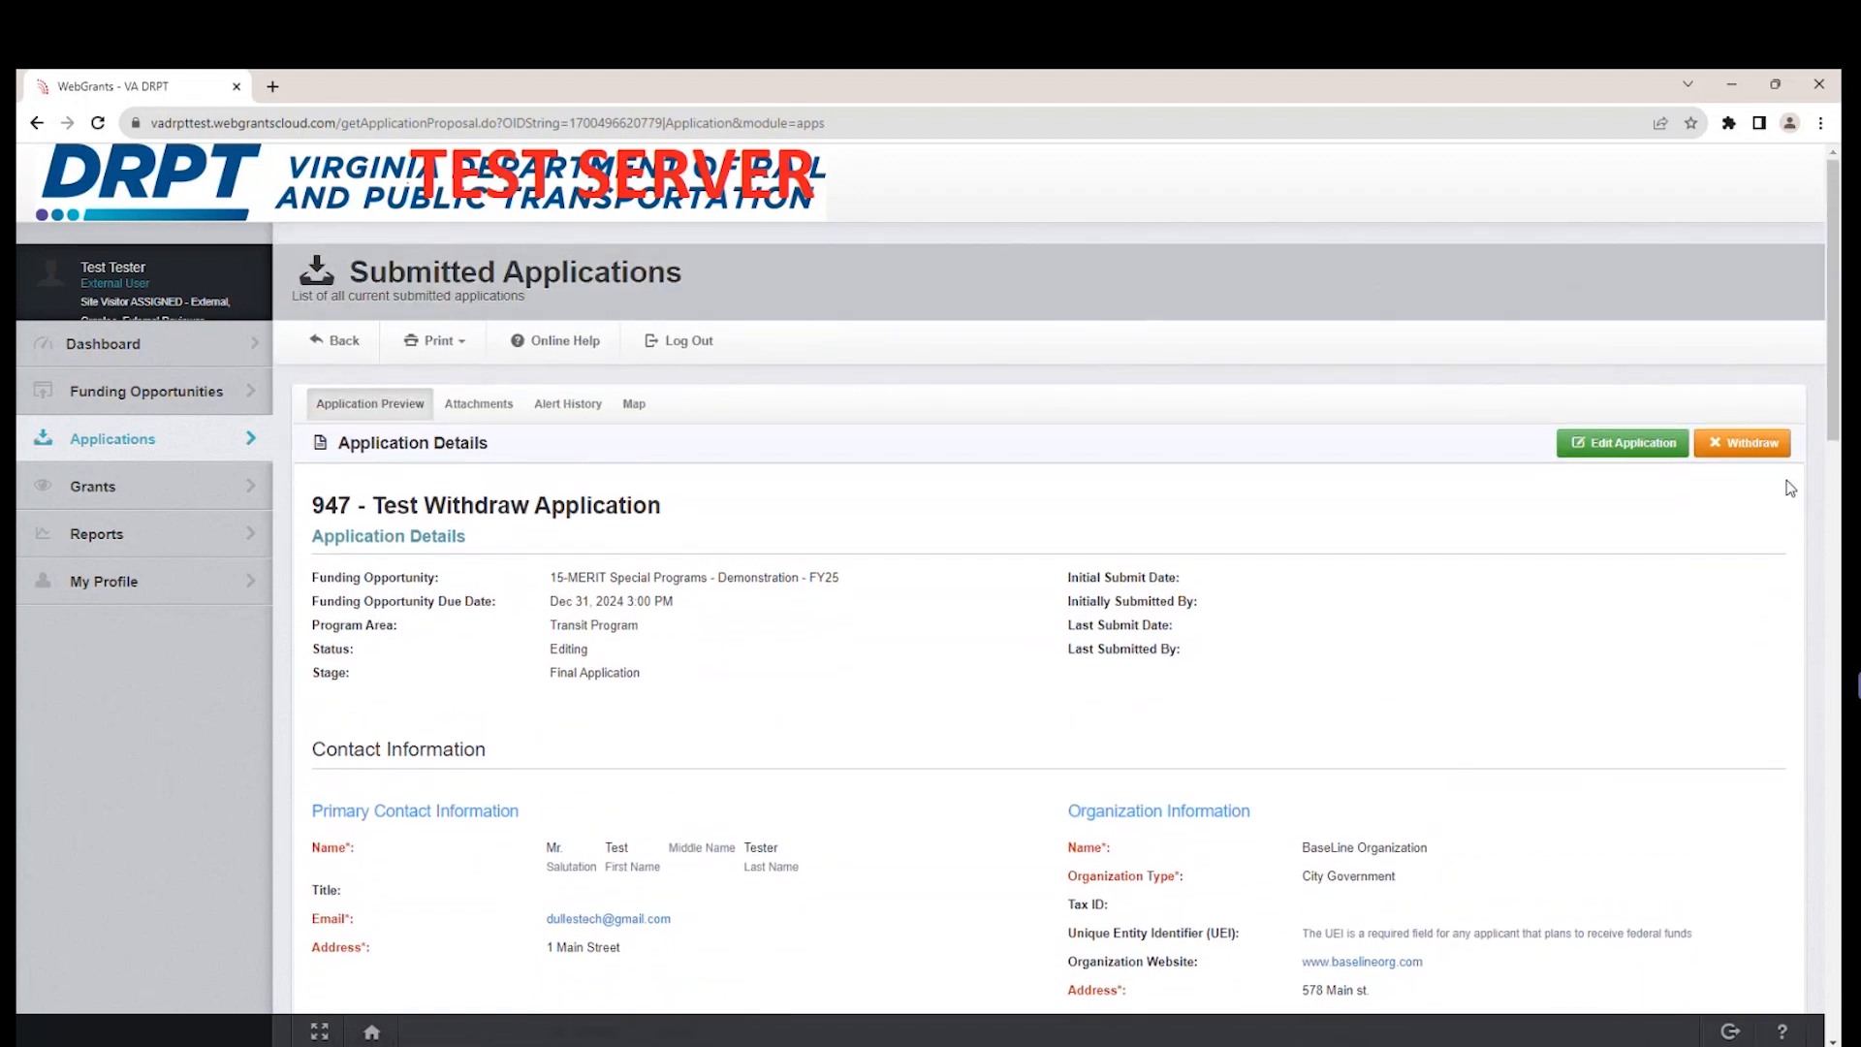
pyautogui.click(1767, 456)
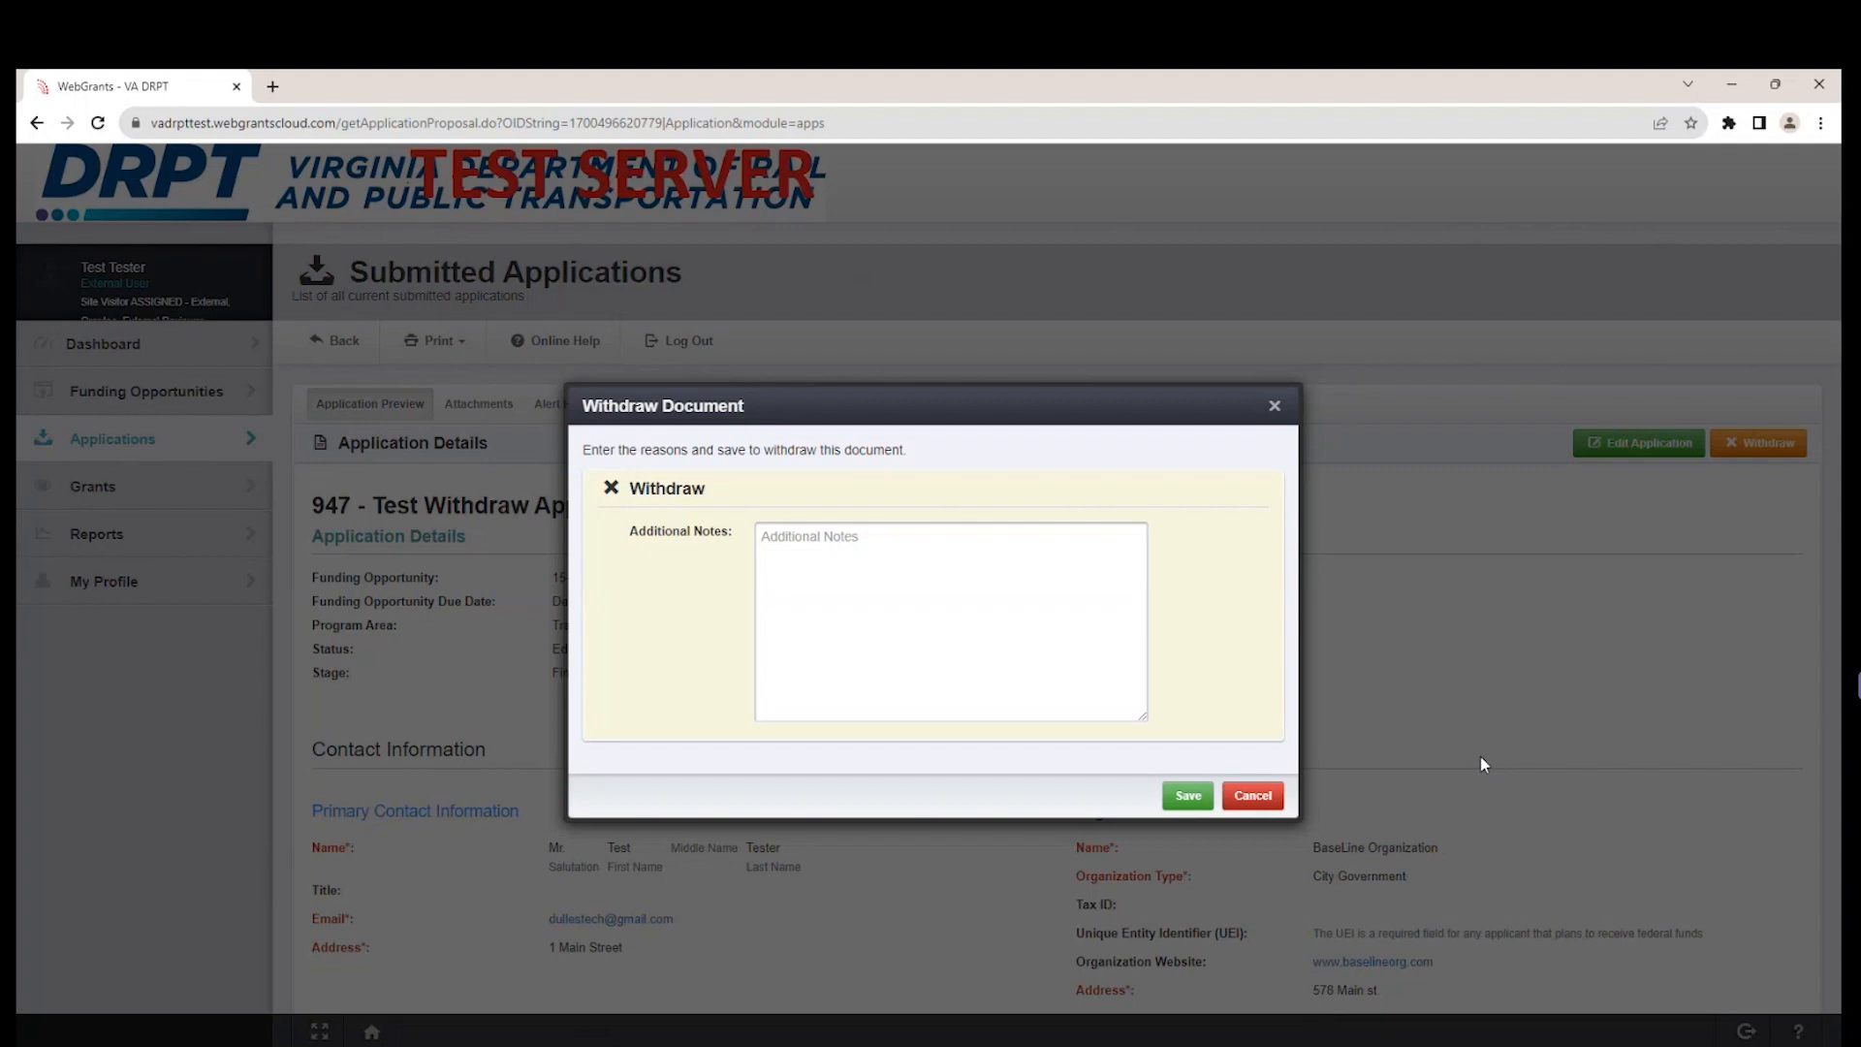
pyautogui.click(983, 606)
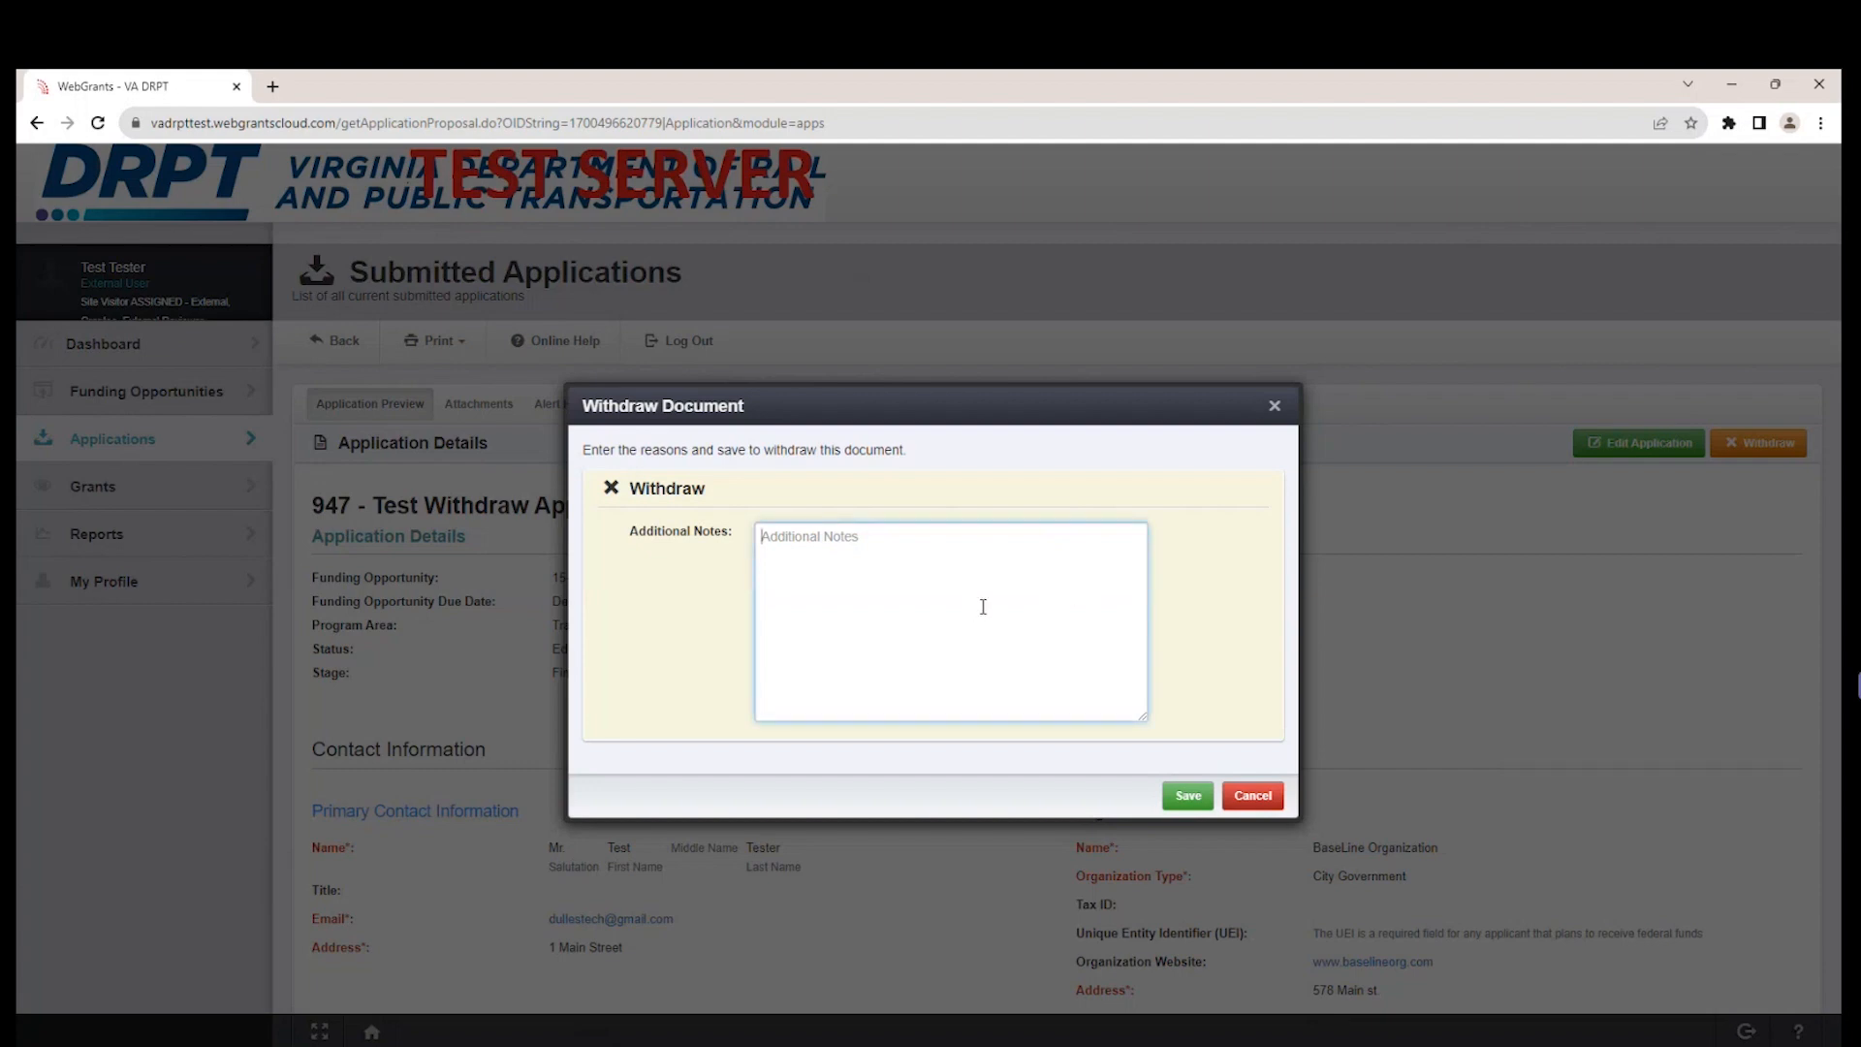
pyautogui.write('Used application as a test, no longer needed')
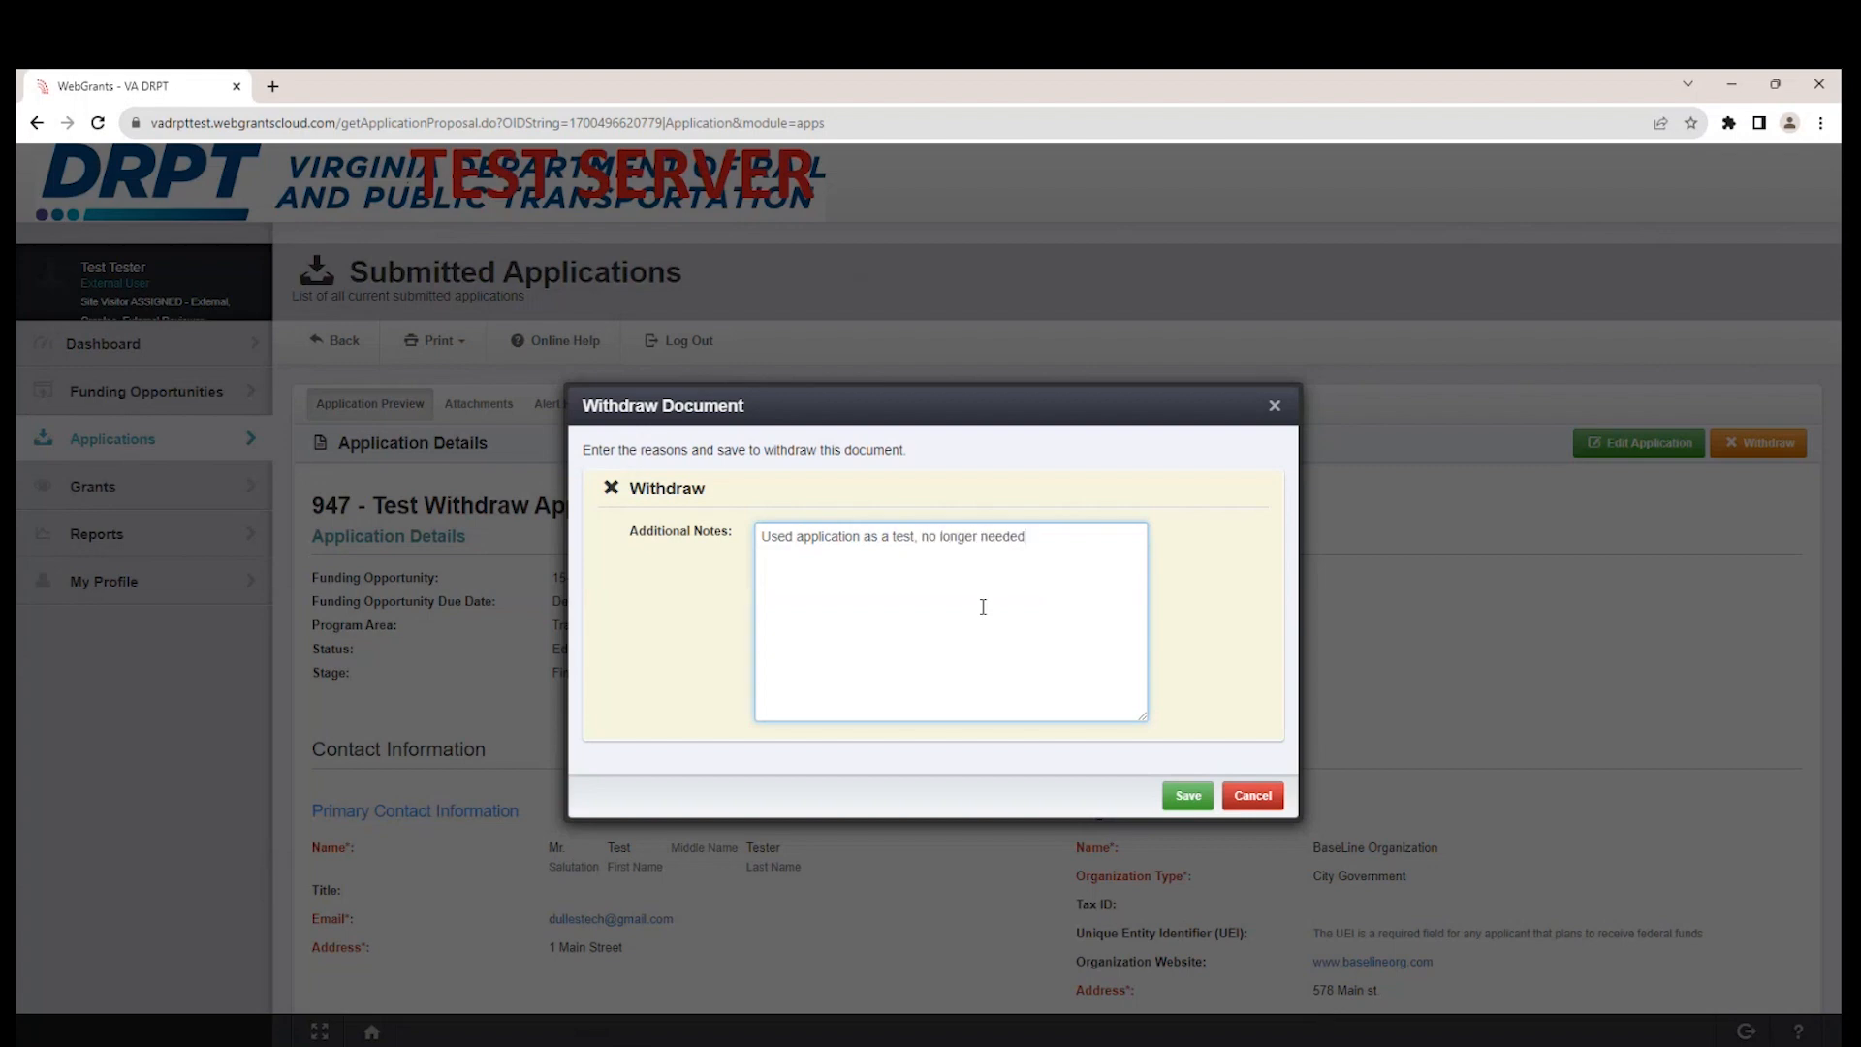
pyautogui.click(1187, 797)
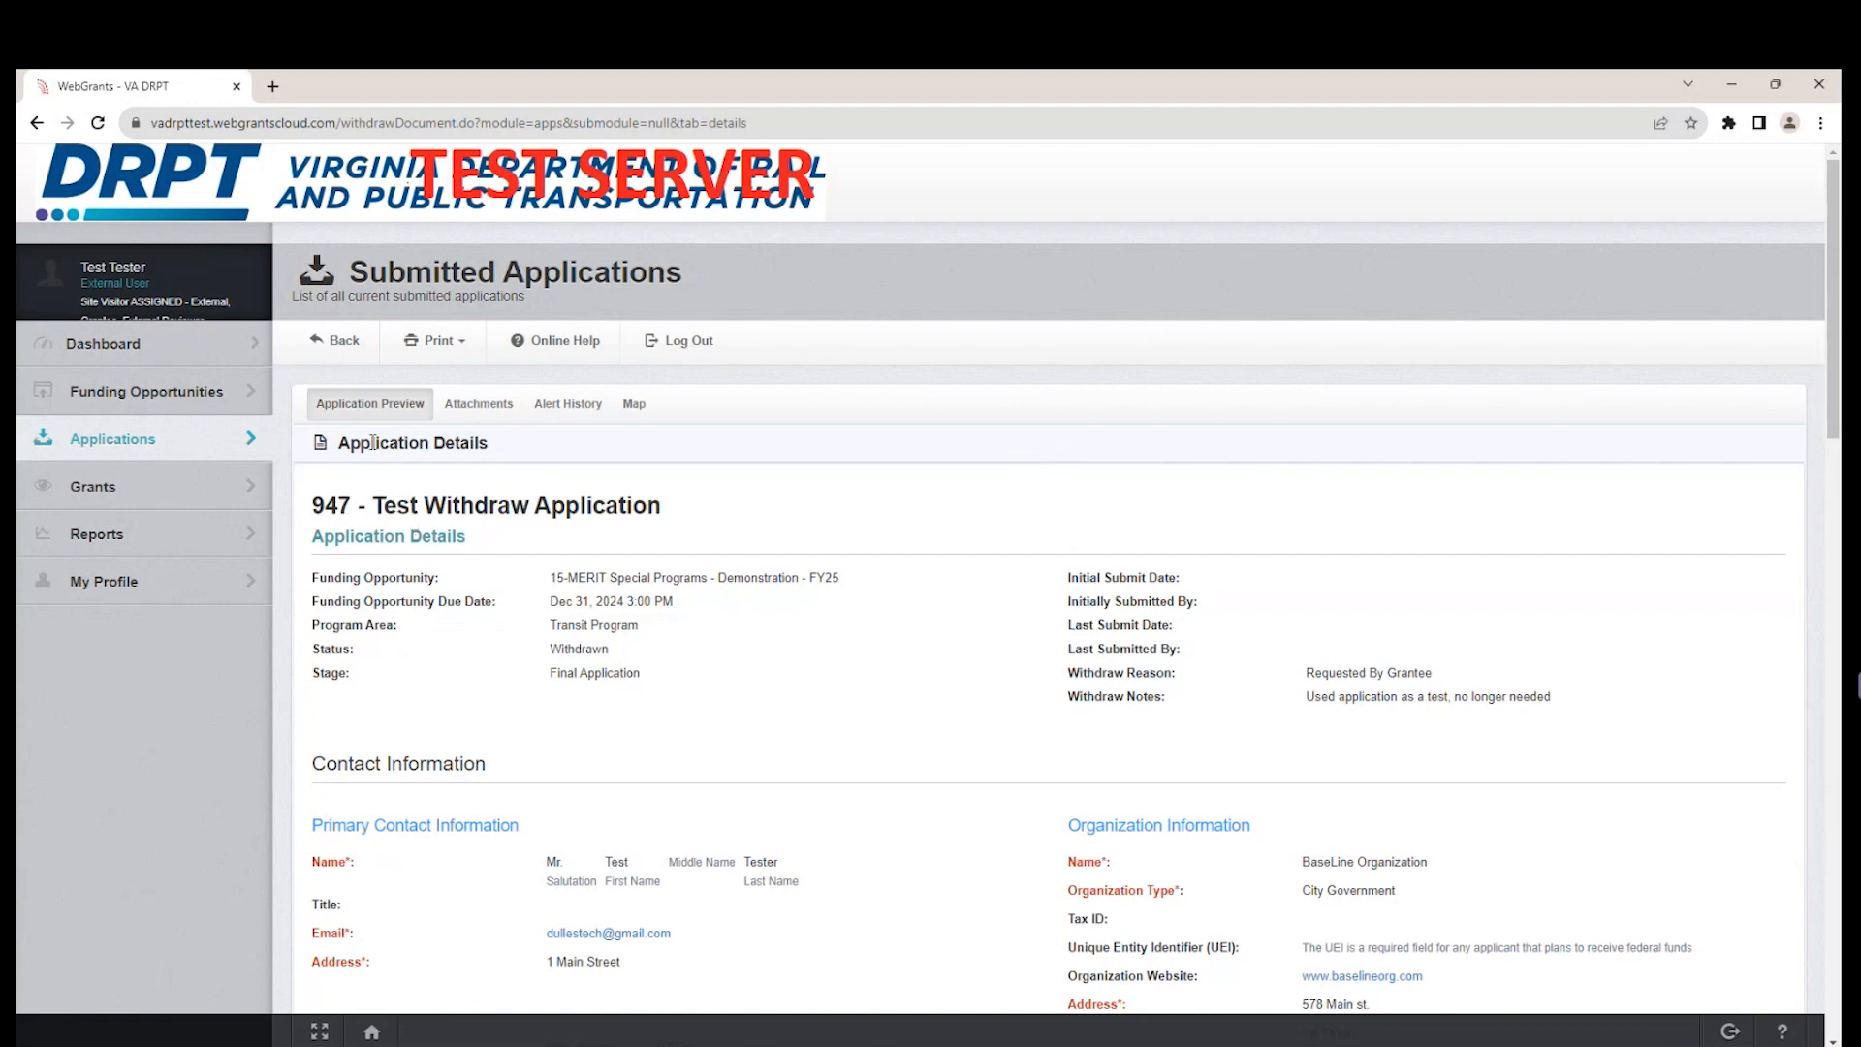
# Check the current applications of the MERIT Demonstration FY25 opportunity, and view the Work Assignment dashboard.
pyautogui.click(202, 393)
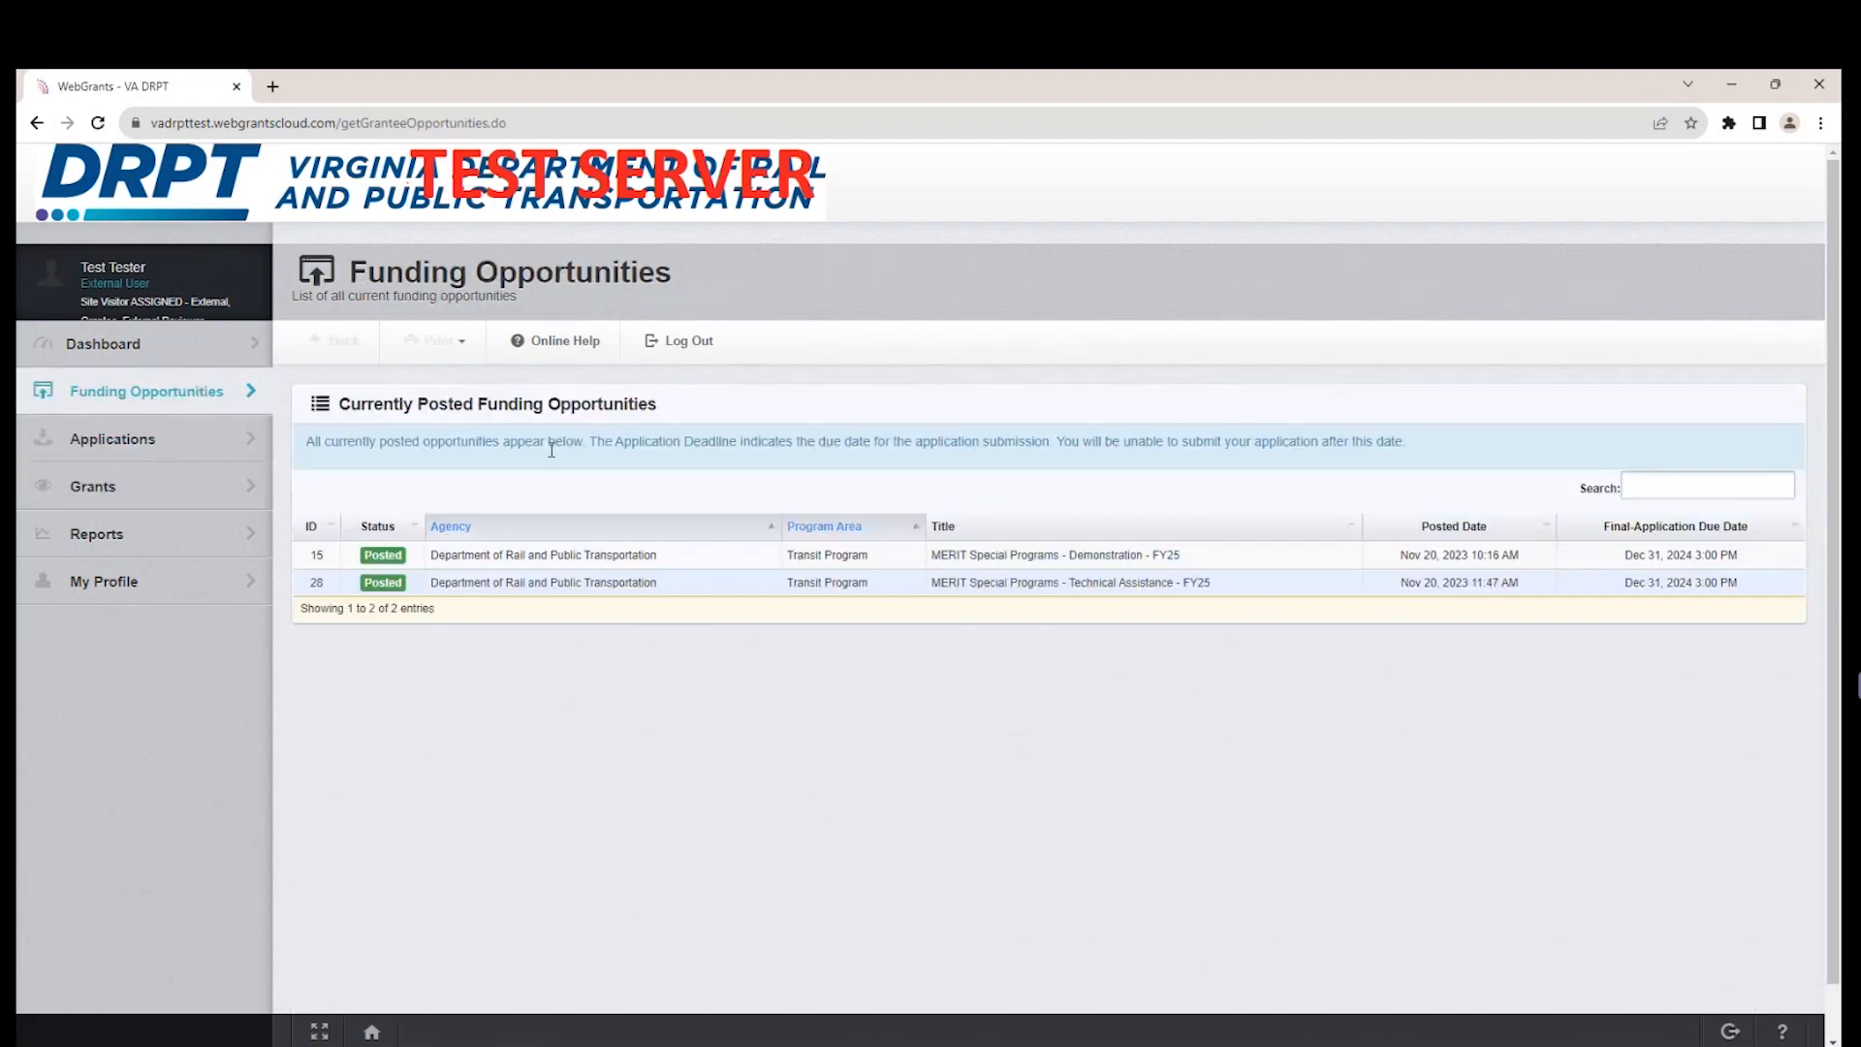
pyautogui.click(1145, 556)
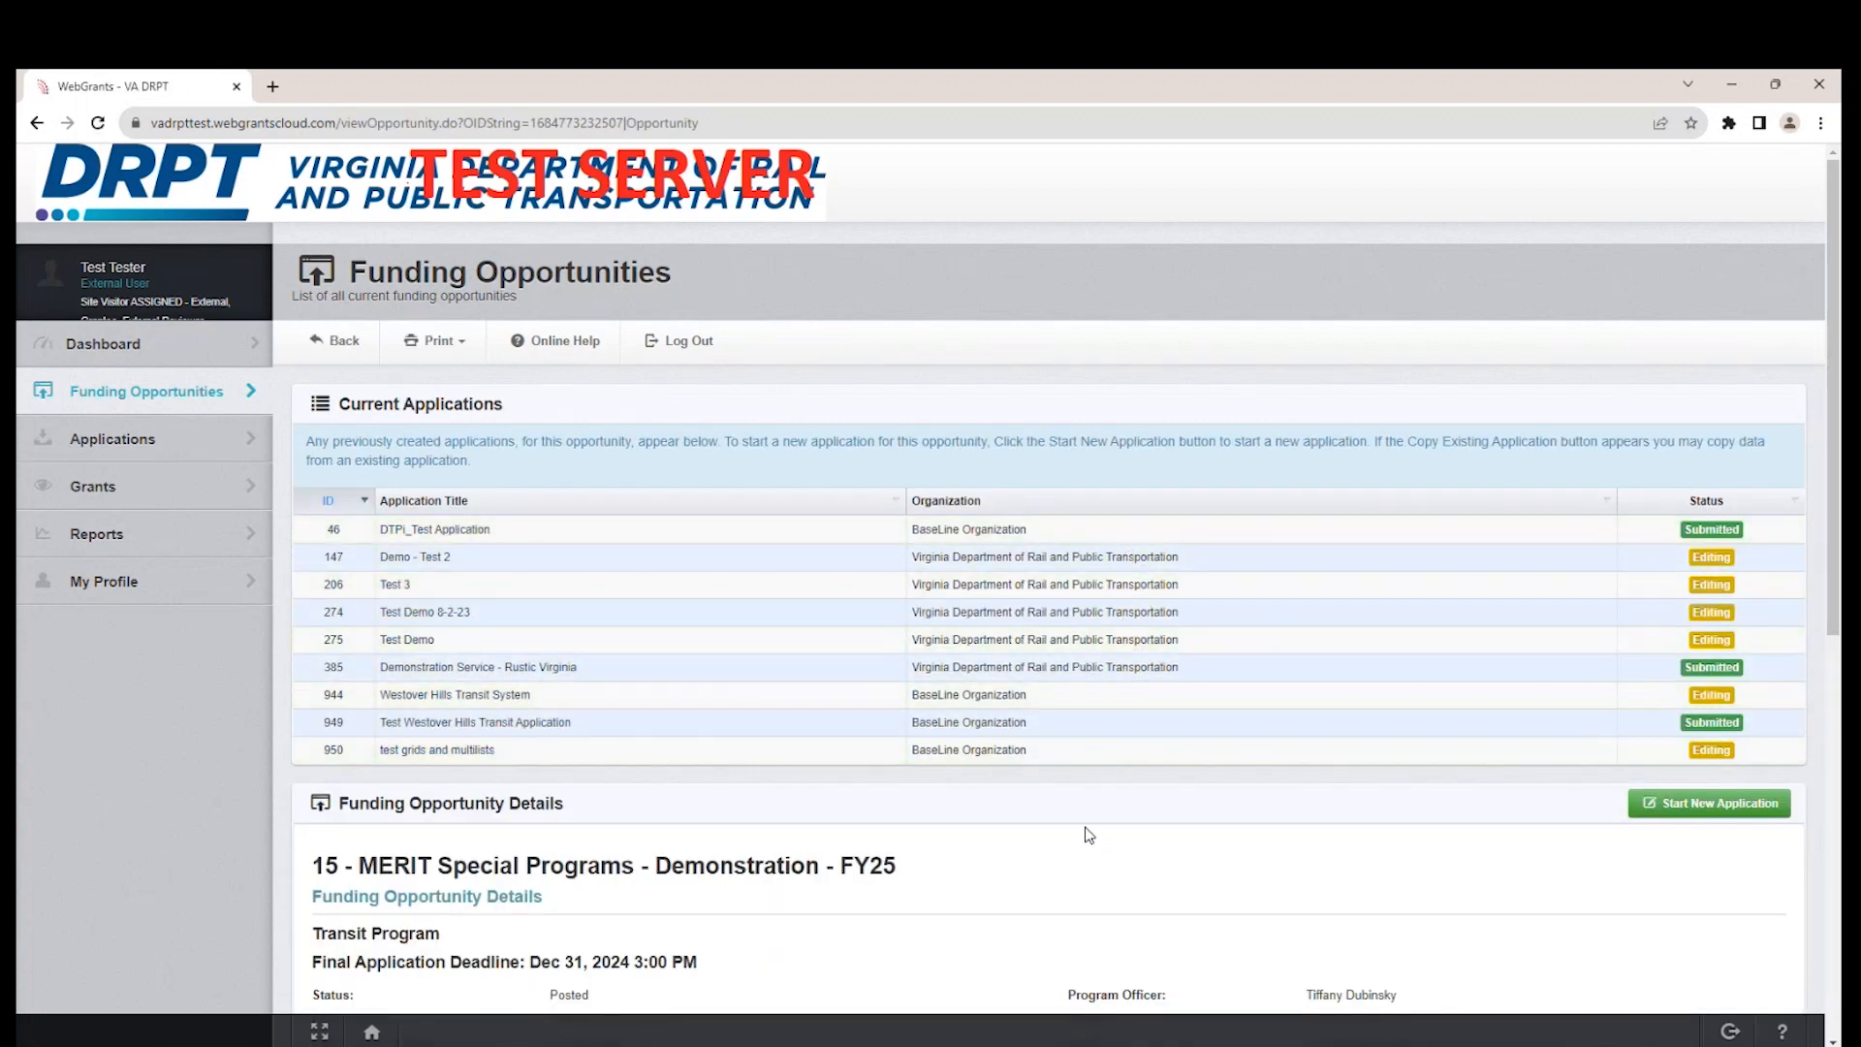
pyautogui.click(98, 355)
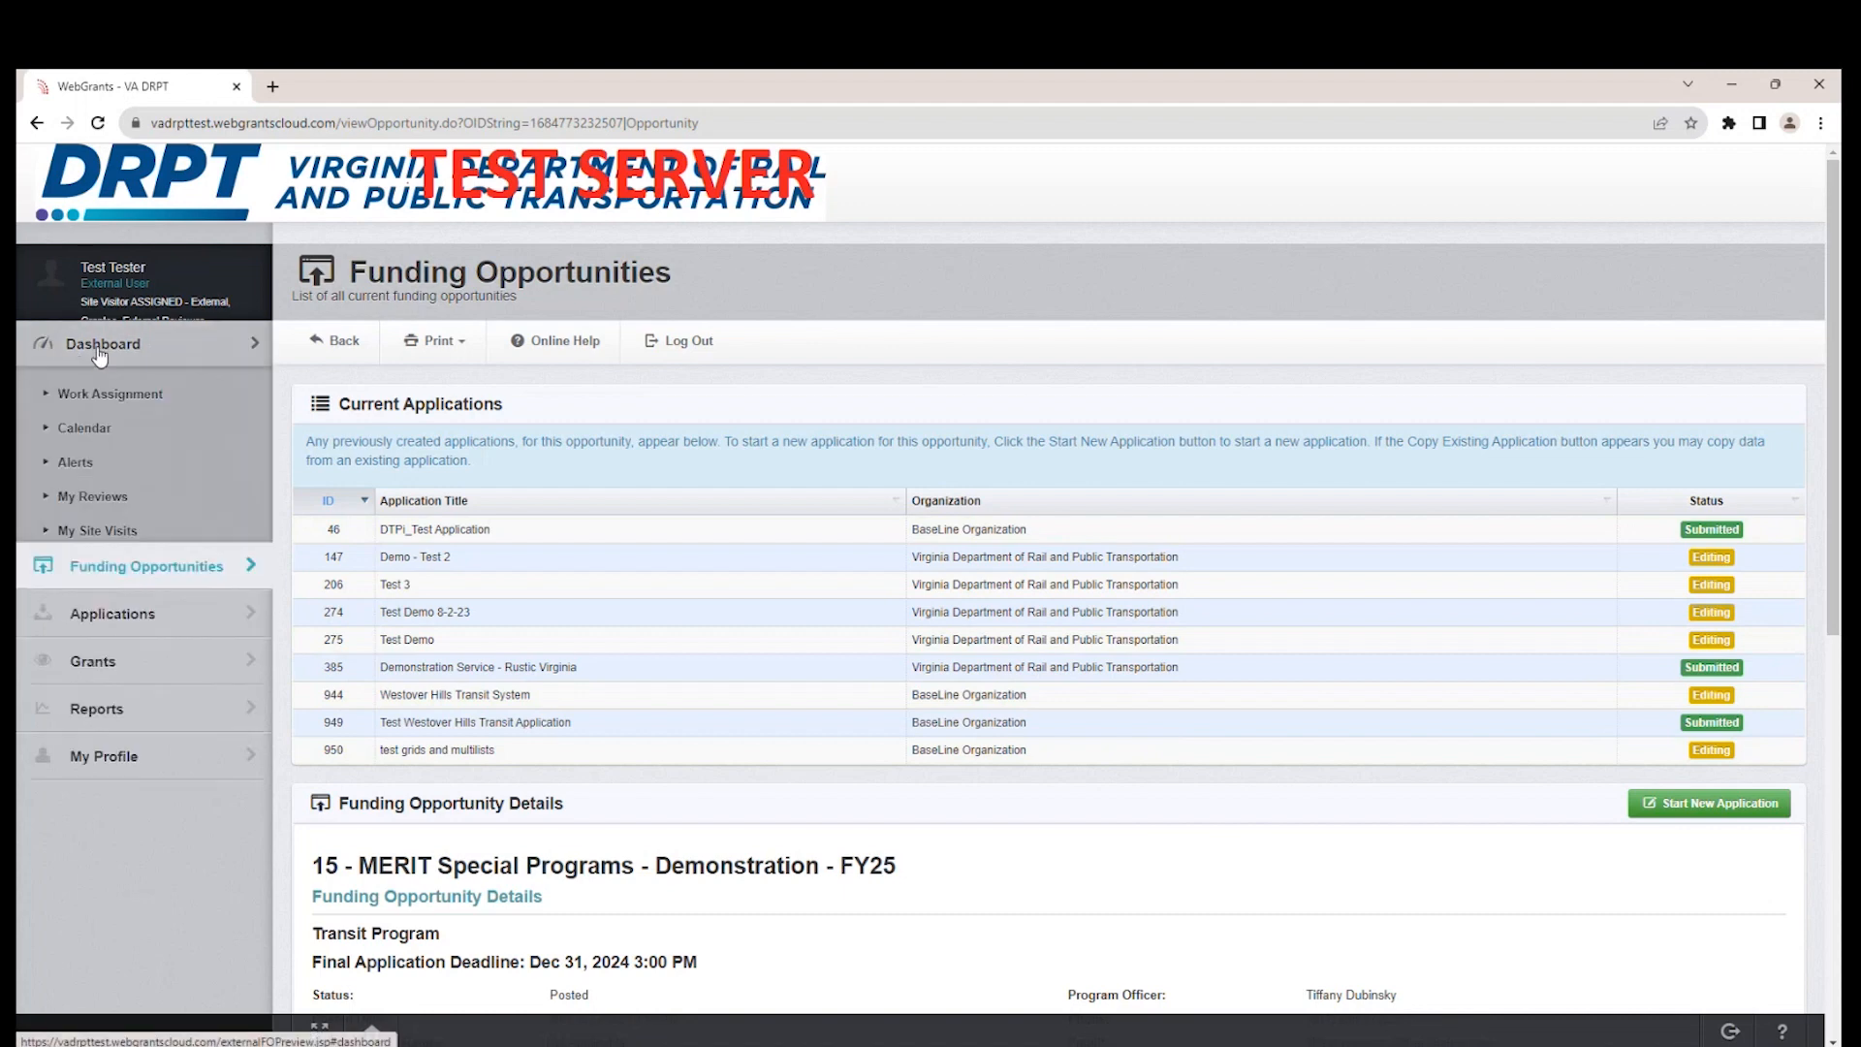
pyautogui.click(109, 393)
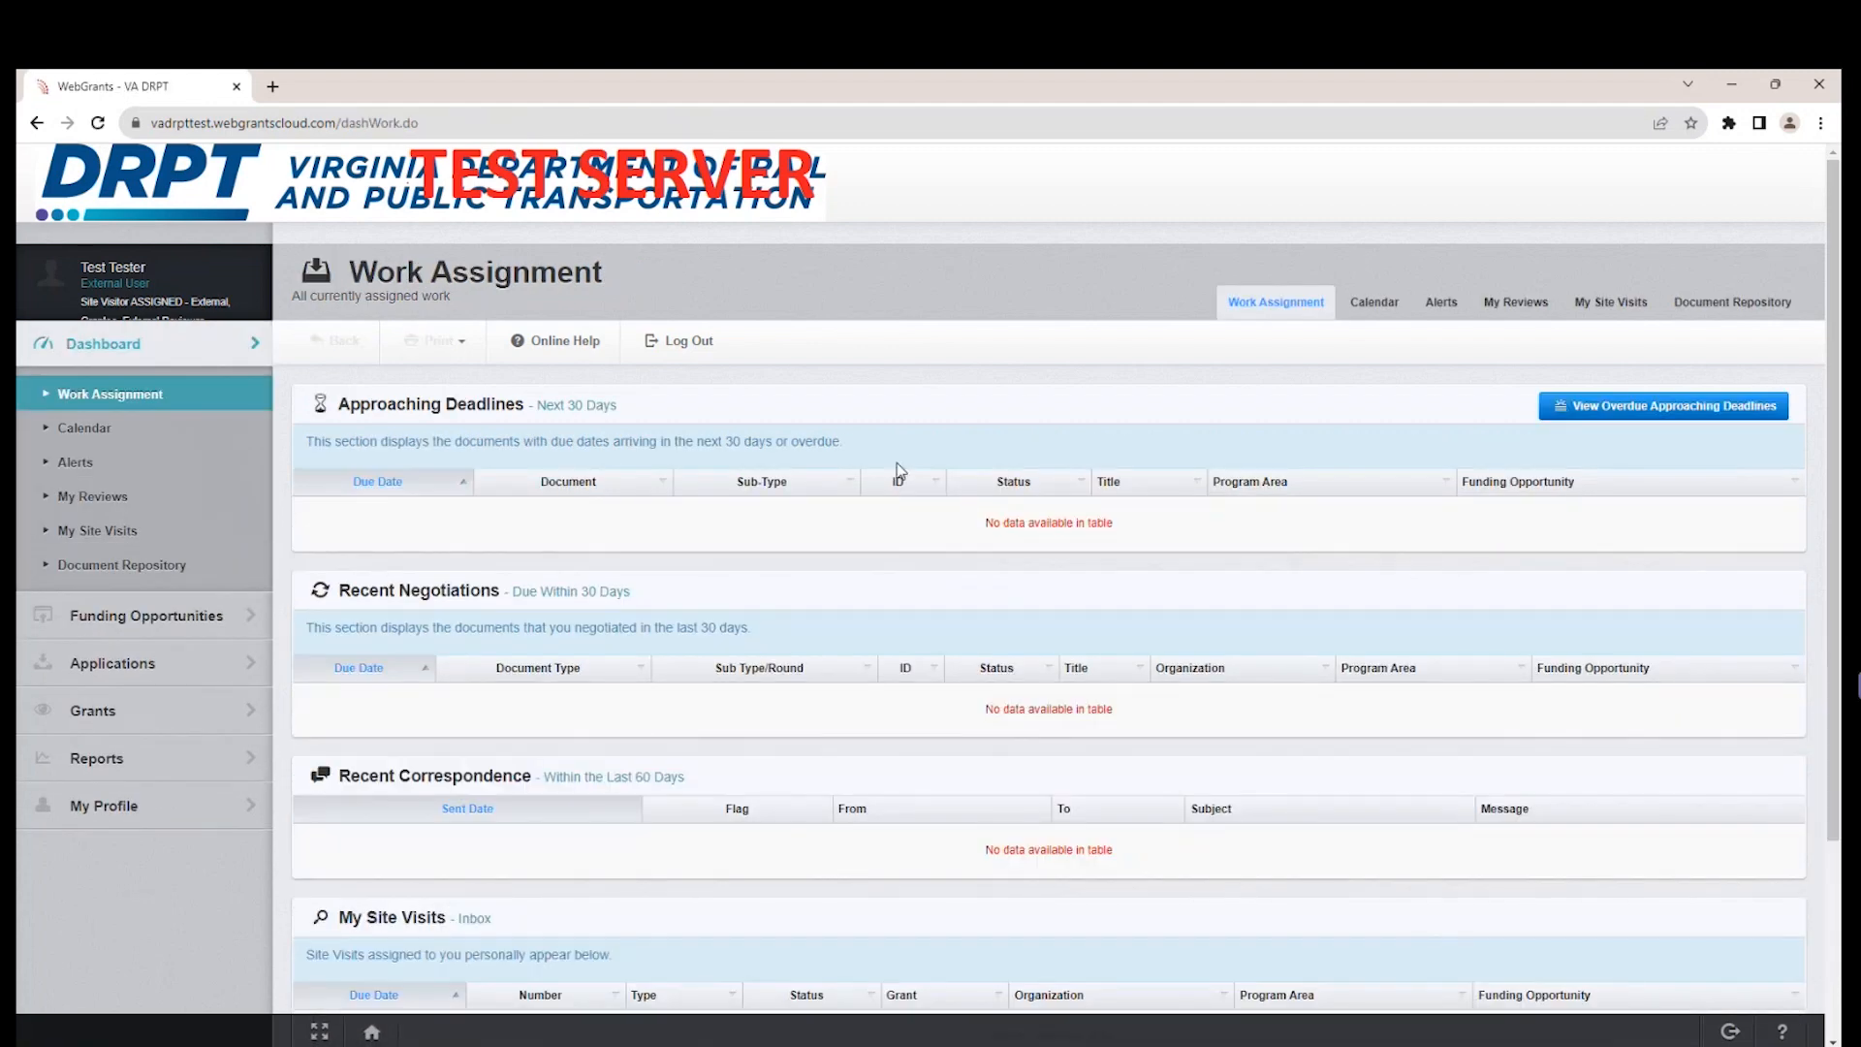